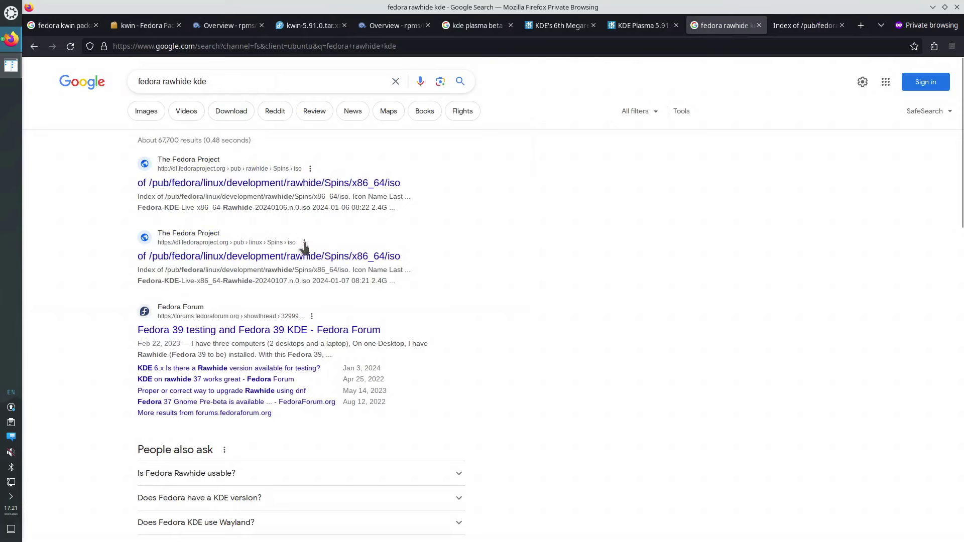
Step: Examine the Fedora Rawhide Spins x86_64 ISO index, highlighting the development folder in its path and the KDE Live ISO entry
click(793, 29)
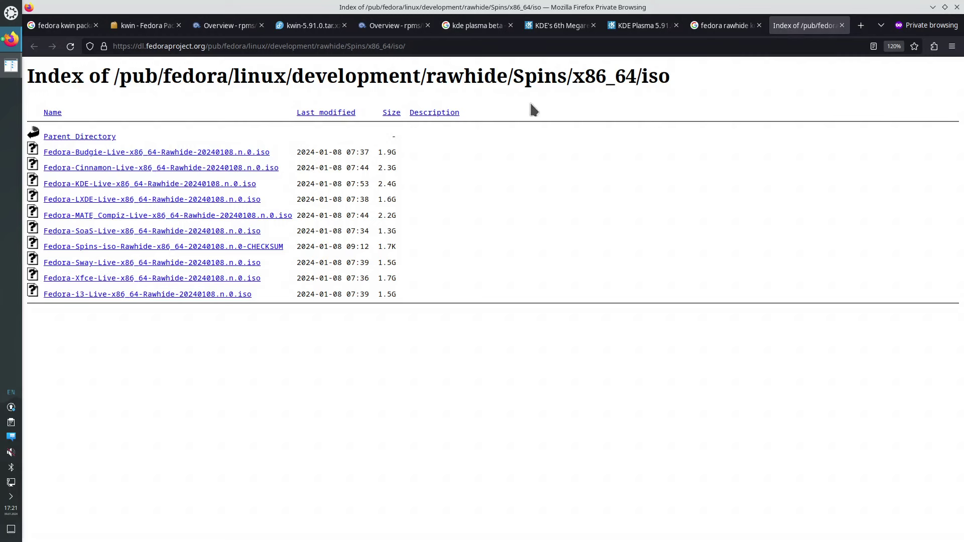
double_click(187, 76)
double_click(341, 75)
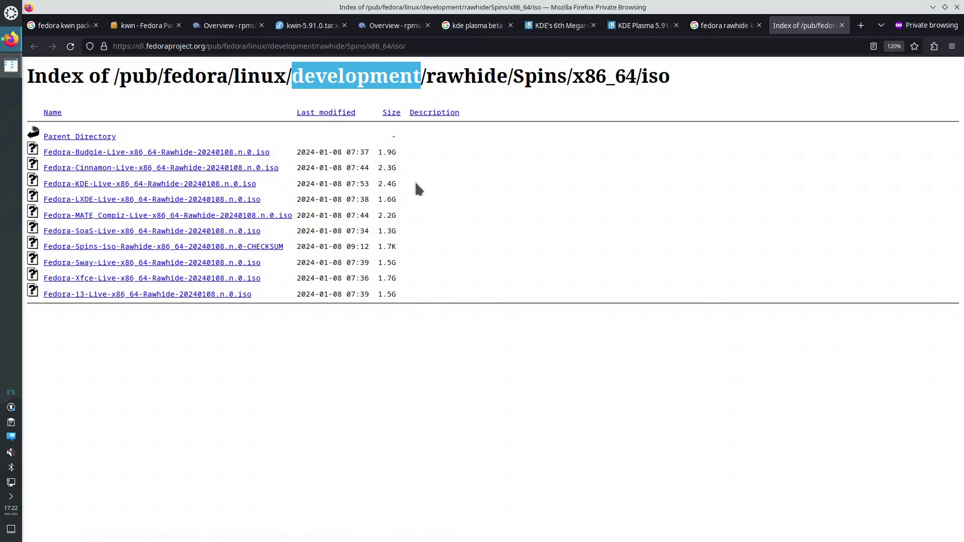
drag(419, 187, 40, 185)
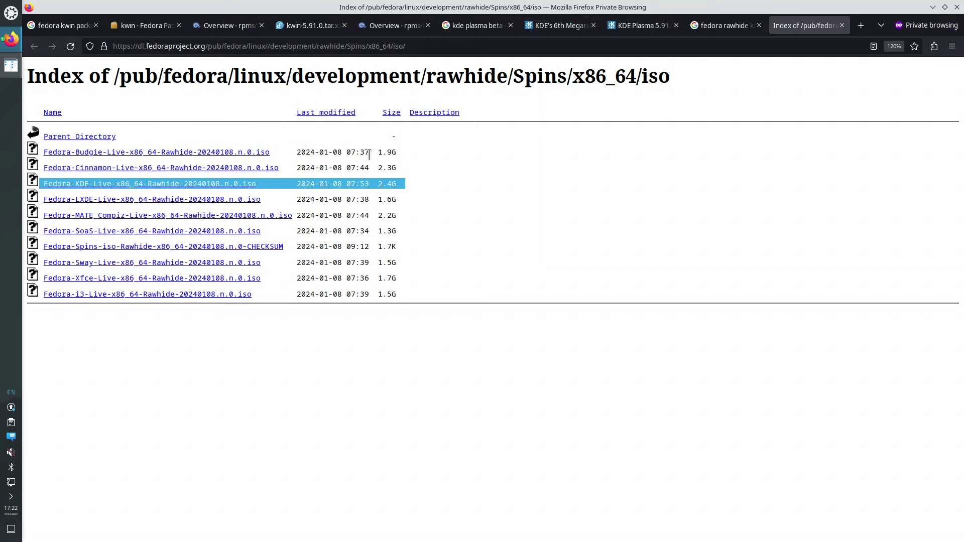
click(302, 187)
drag(400, 179, 43, 184)
Step: Review the KDE's 6th Megarelease - Beta 2 announcement down to the source links in its Plasma section
click(565, 22)
scroll(412, 165, up, 10)
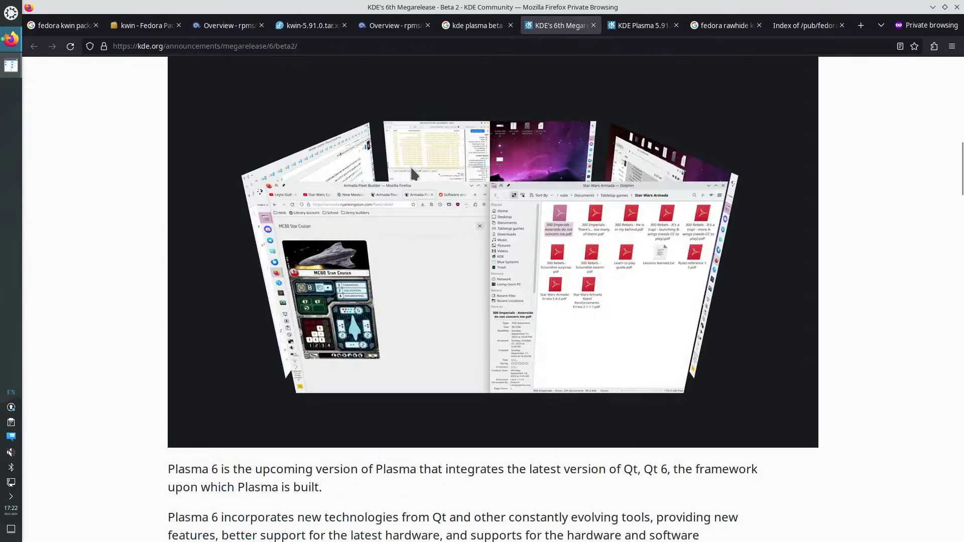
click(459, 25)
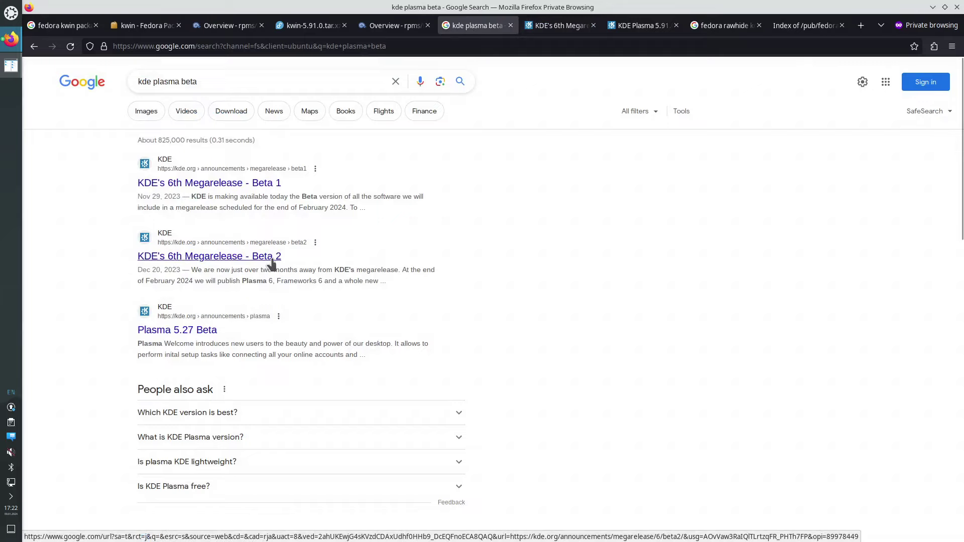
click(560, 26)
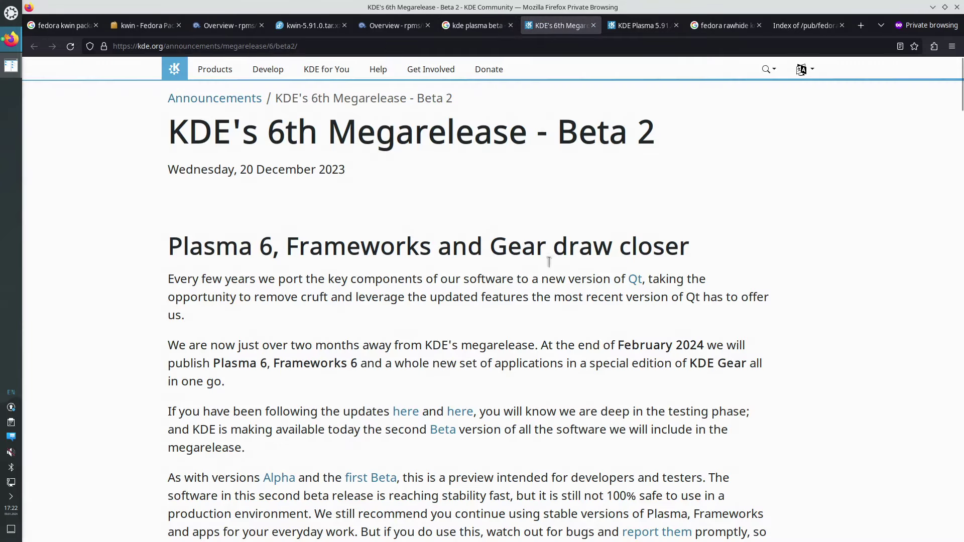
scroll(569, 299, down, 10)
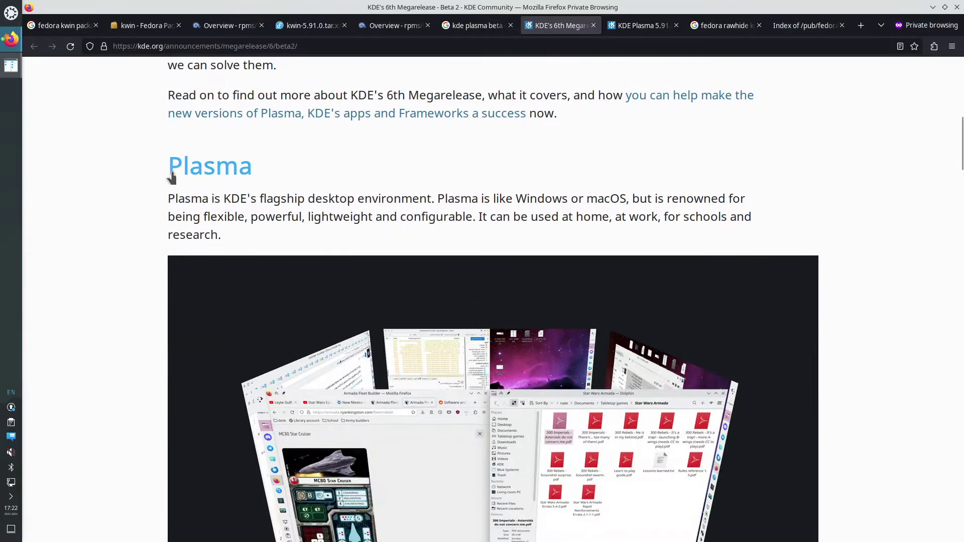
drag(224, 247, 192, 201)
scroll(236, 231, down, 8)
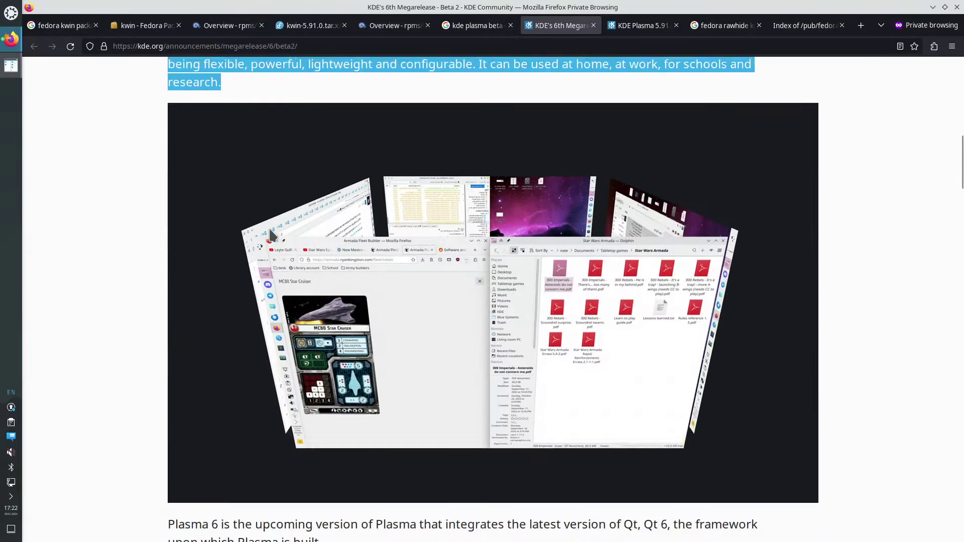
scroll(301, 351, down, 1)
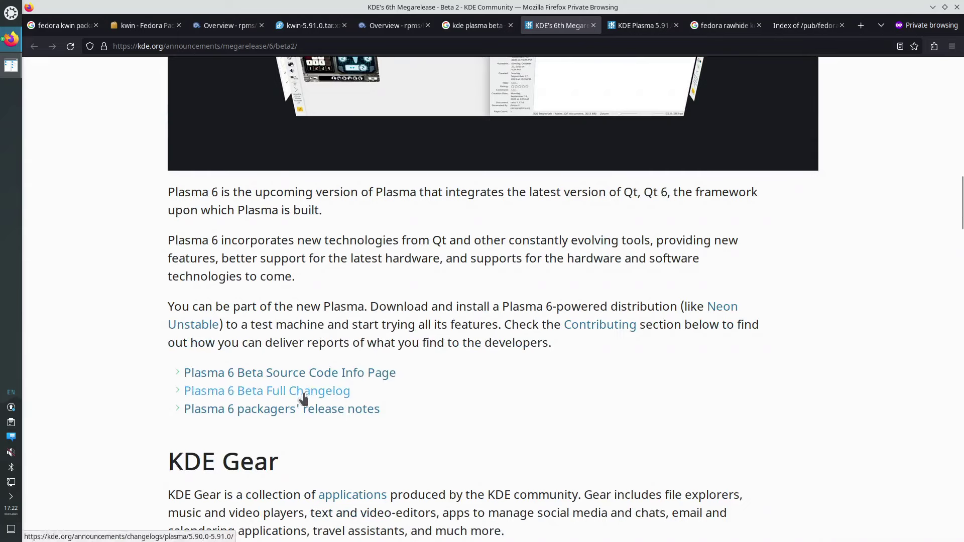
Step: Open the Plasma 6 Beta Source Code Info Page in a new tab and switch to it
right_click(307, 374)
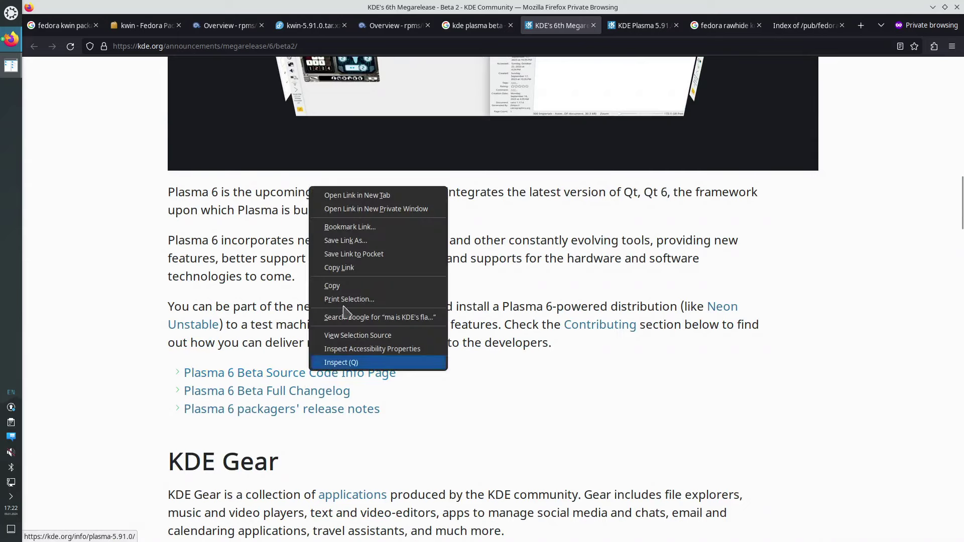
click(359, 196)
click(575, 31)
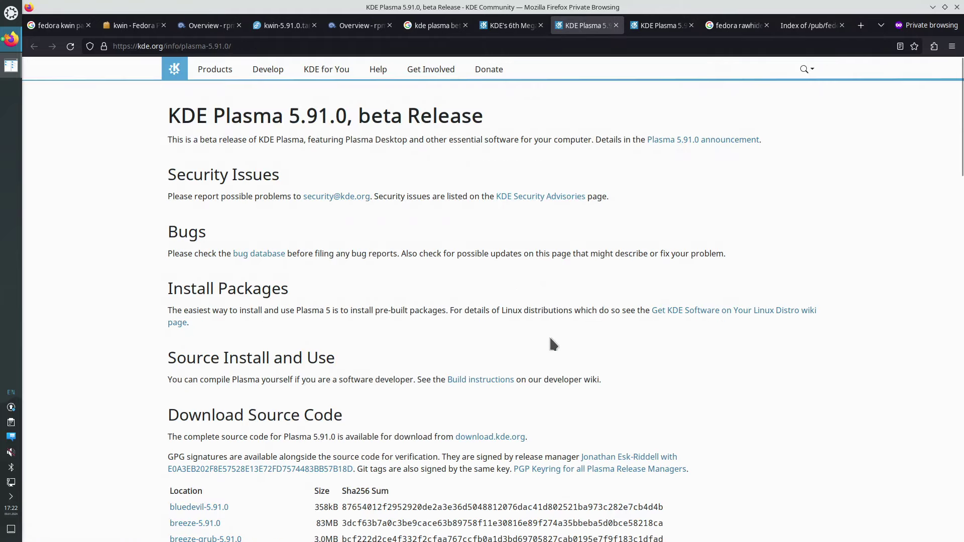
Step: Find "kwin" in the source download list and highlight its row and the start of its SHA256 sum
scroll(550, 336, down, 5)
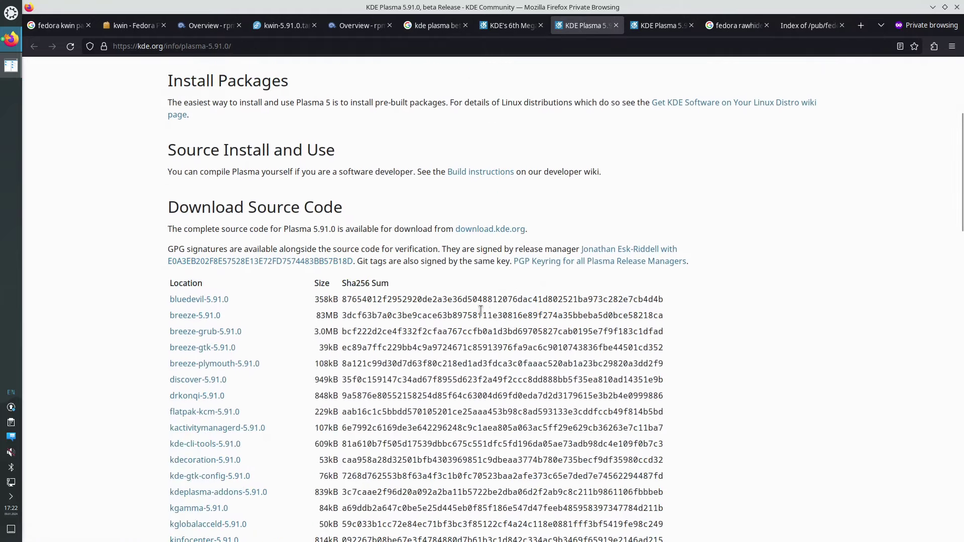
key(ctrl+f)
text(kwin)
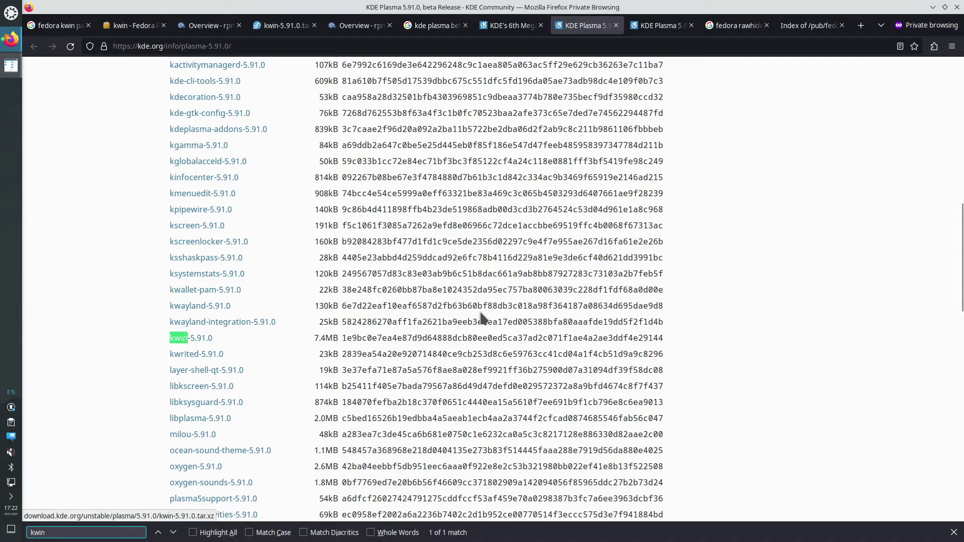
drag(663, 338, 163, 340)
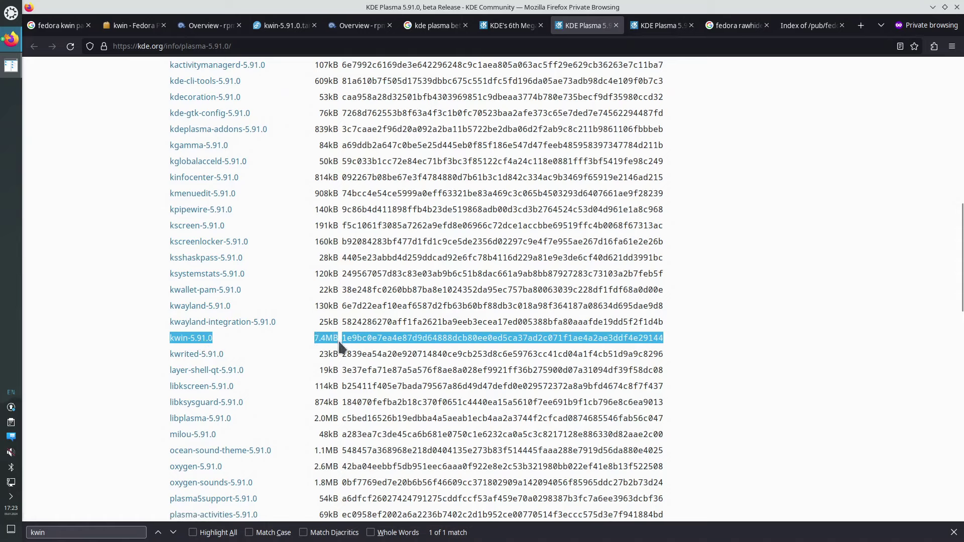
drag(342, 338, 353, 336)
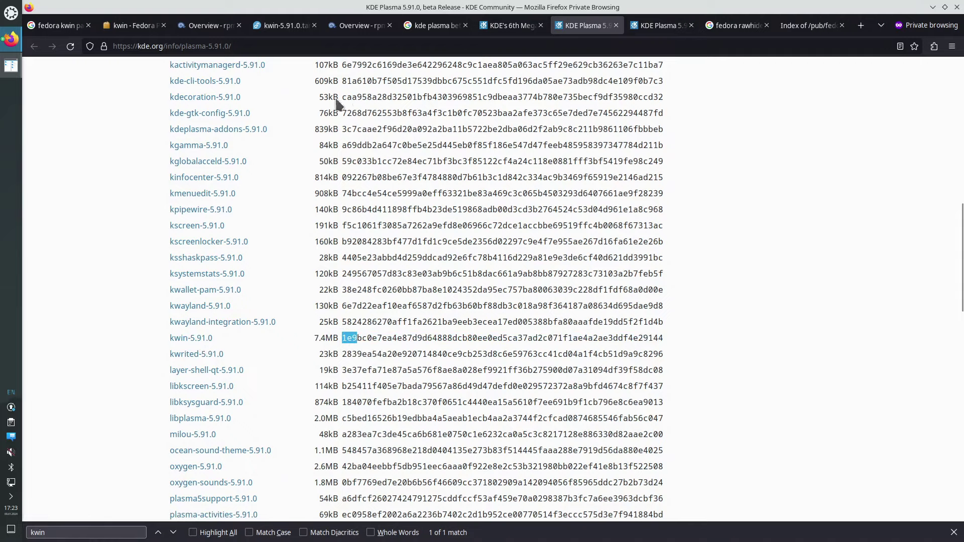
Step: Look up Fedora's kwin package in the package sources overview and highlight the stable version listed for Fedora 40
click(51, 31)
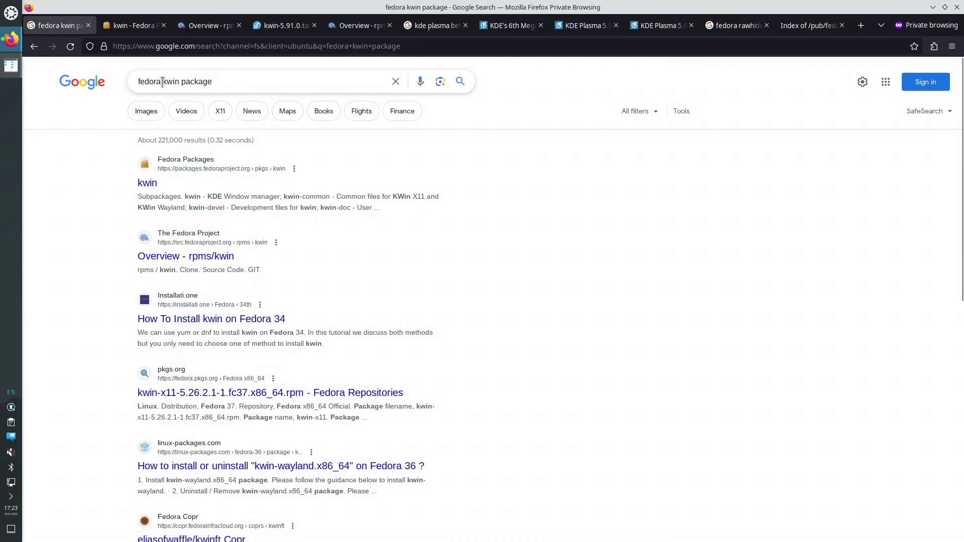
click(134, 27)
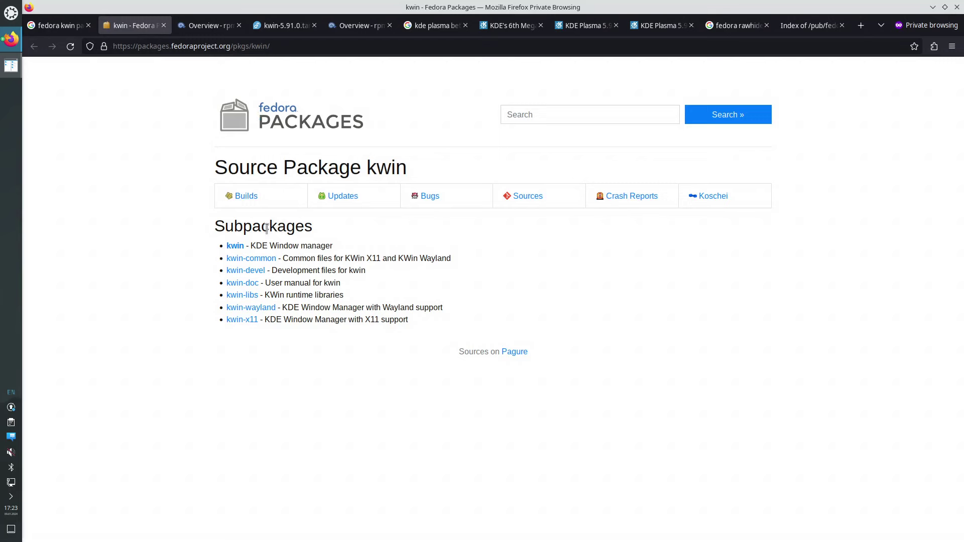
click(216, 29)
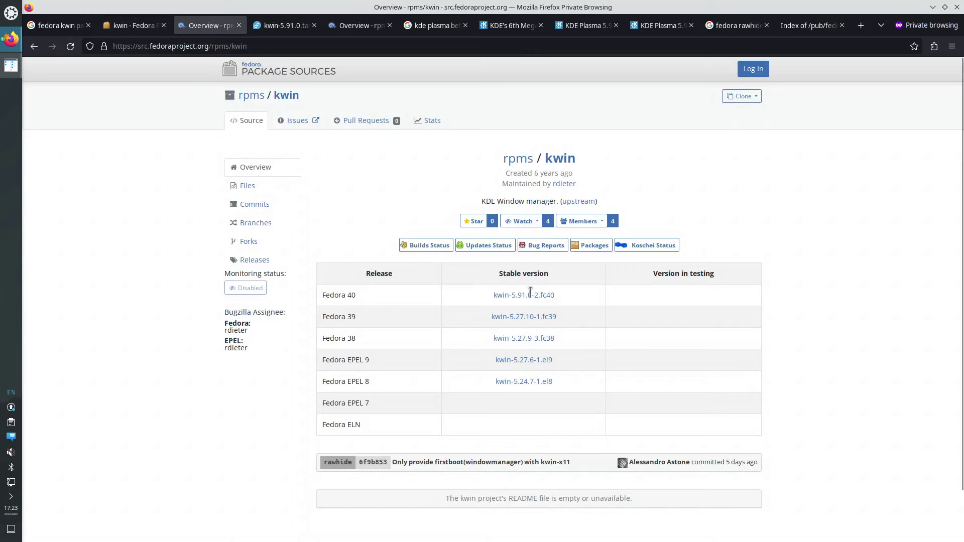
drag(594, 295, 354, 293)
click(568, 297)
drag(565, 296, 486, 301)
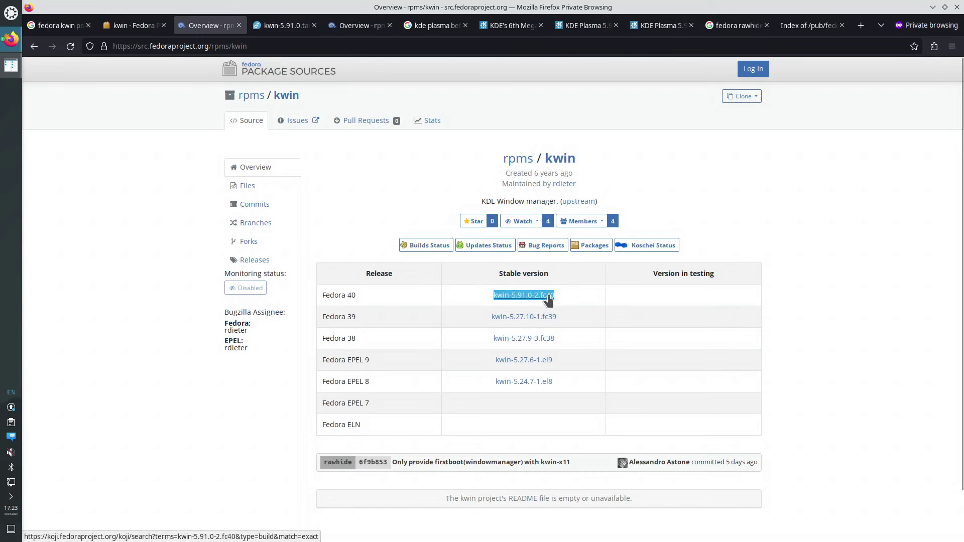
Step: Open the Fedora 40 kwin build from the package overview in a new tab and switch to it
click(286, 29)
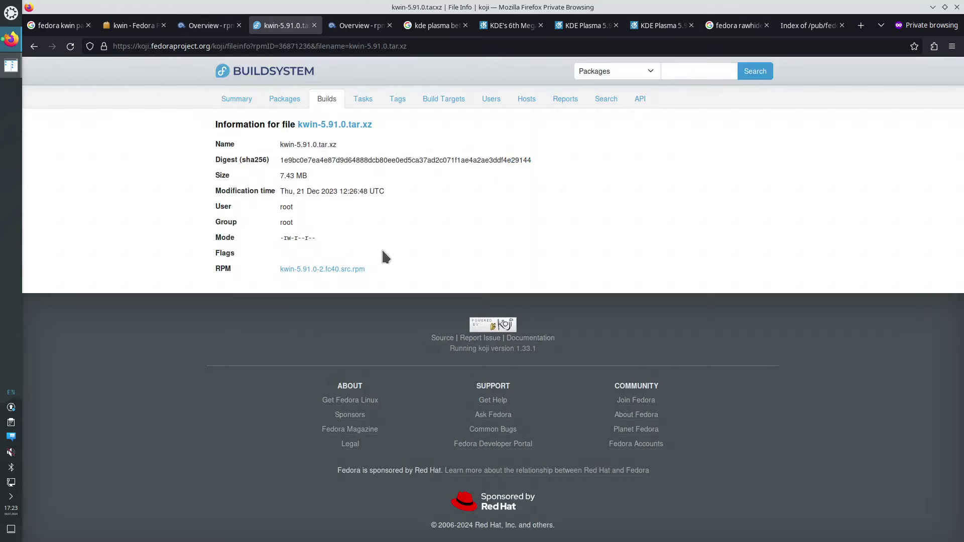
click(188, 26)
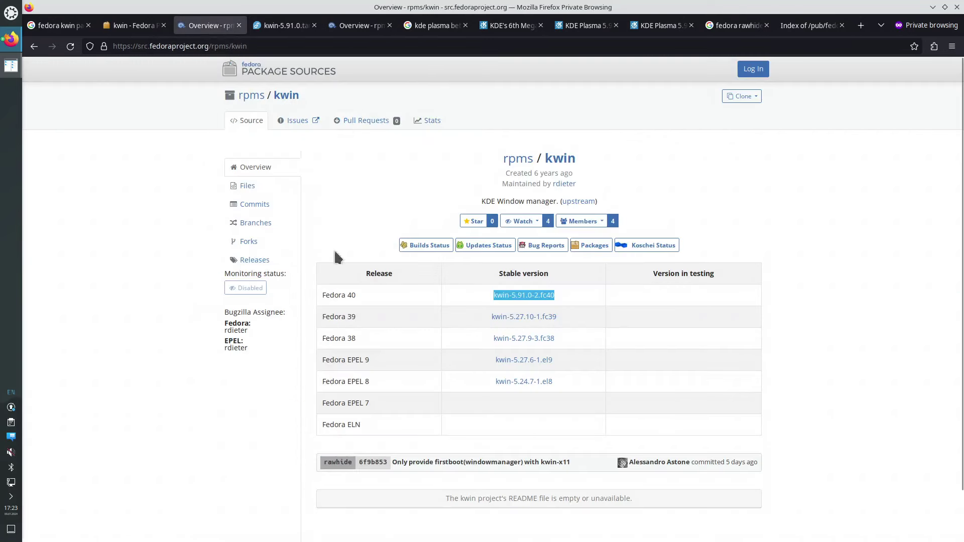
right_click(507, 299)
click(523, 300)
click(265, 28)
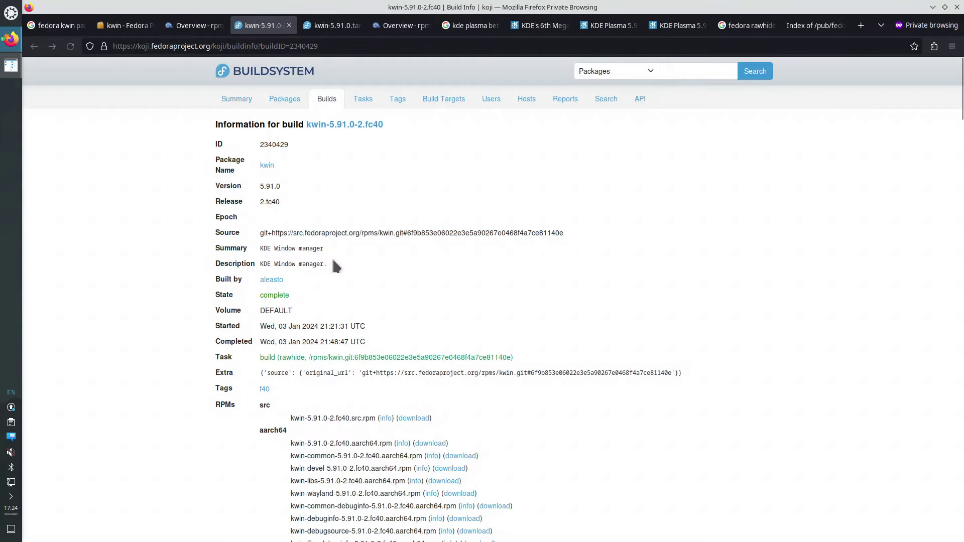
Step: Examine the build's source RPM entry, package list, logs and changelog
scroll(401, 259, down, 3)
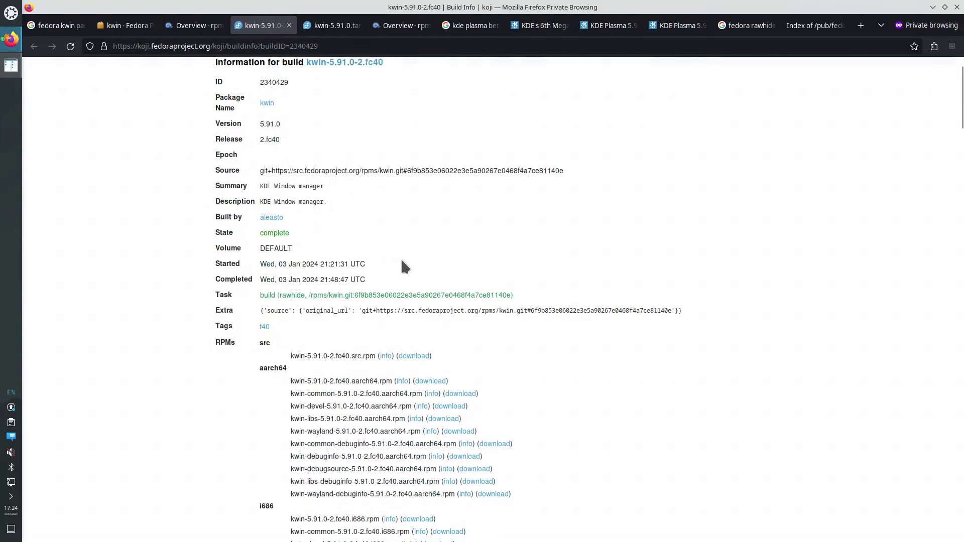
scroll(457, 318, down, 3)
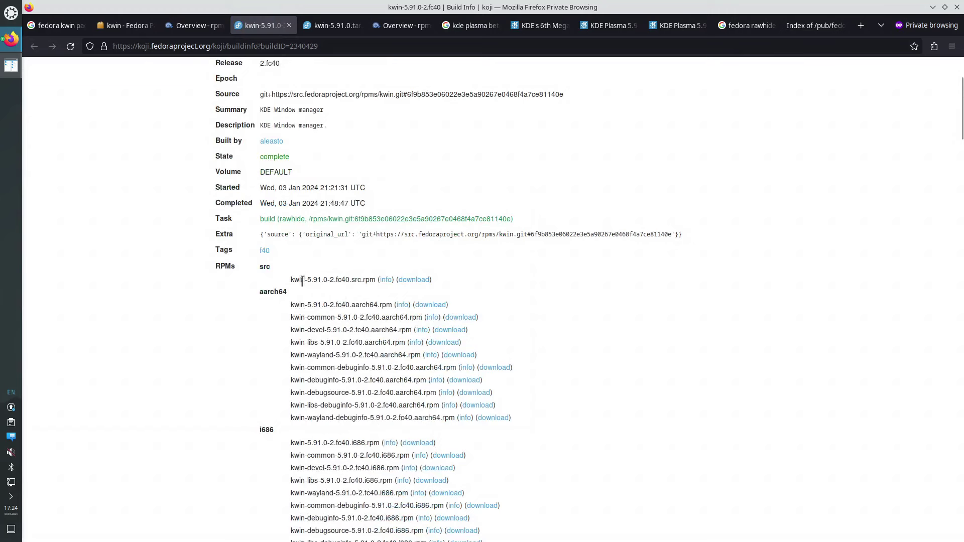
drag(300, 280, 365, 277)
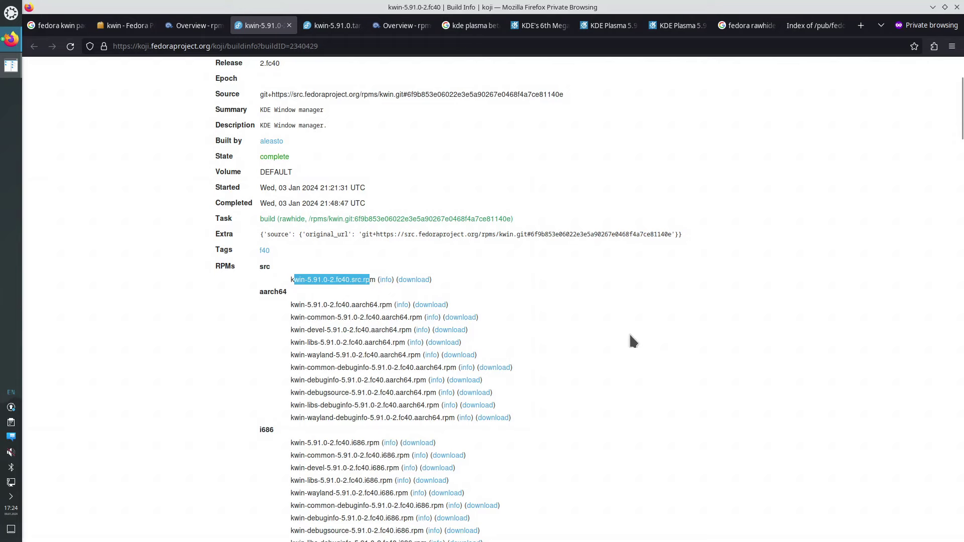
scroll(630, 335, down, 10)
scroll(632, 334, down, 8)
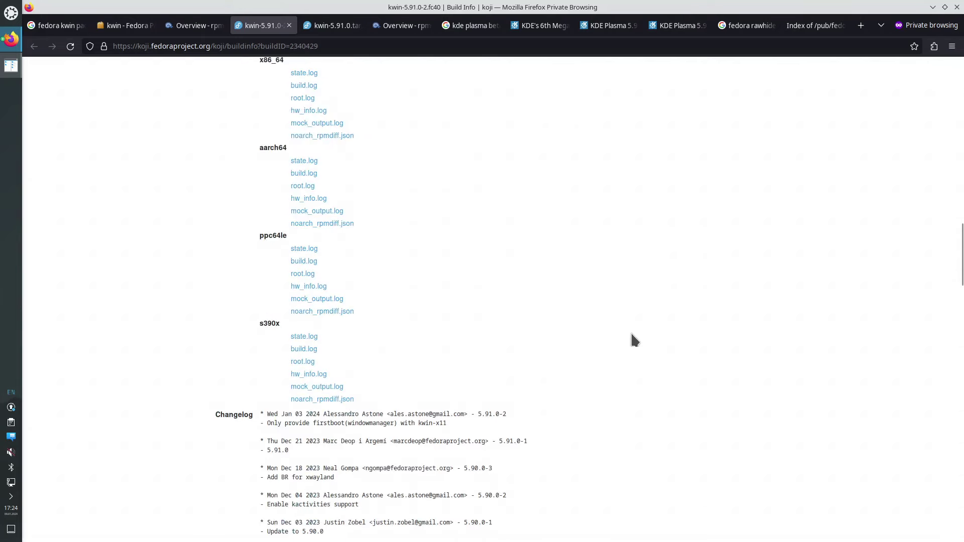
scroll(632, 334, down, 15)
scroll(631, 334, down, 1)
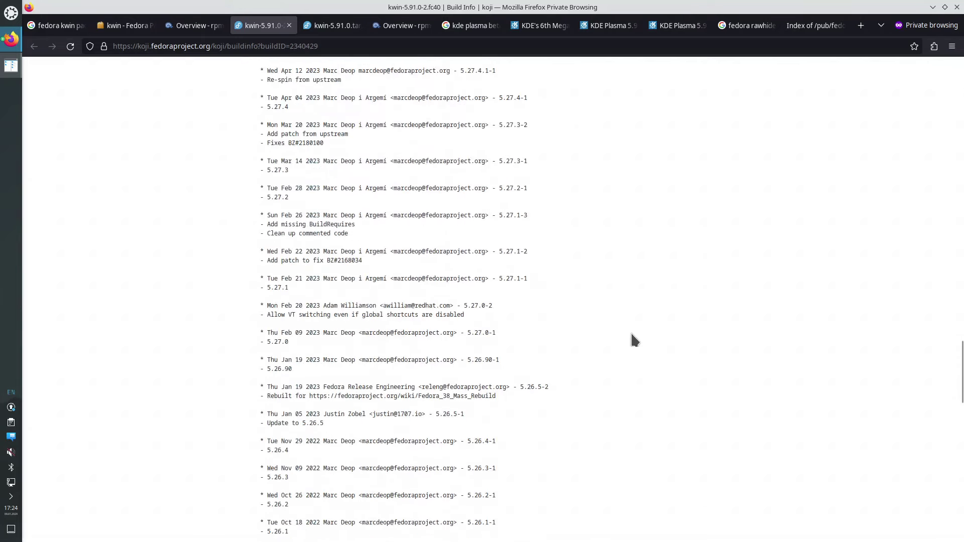
Step: Show the Koji file information for kwin-5.91.0.tar.xz and tile its browser window to half of the screen
click(345, 29)
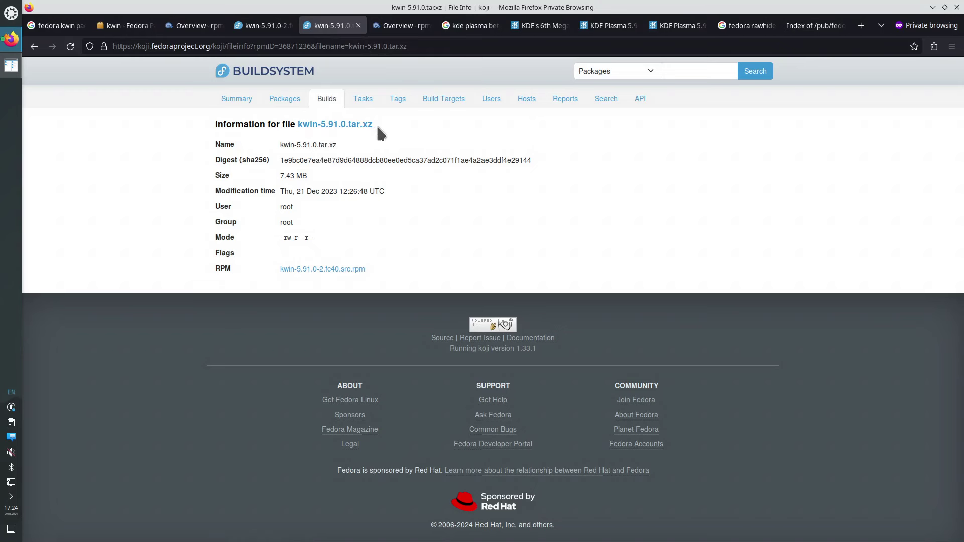
drag(377, 125, 297, 124)
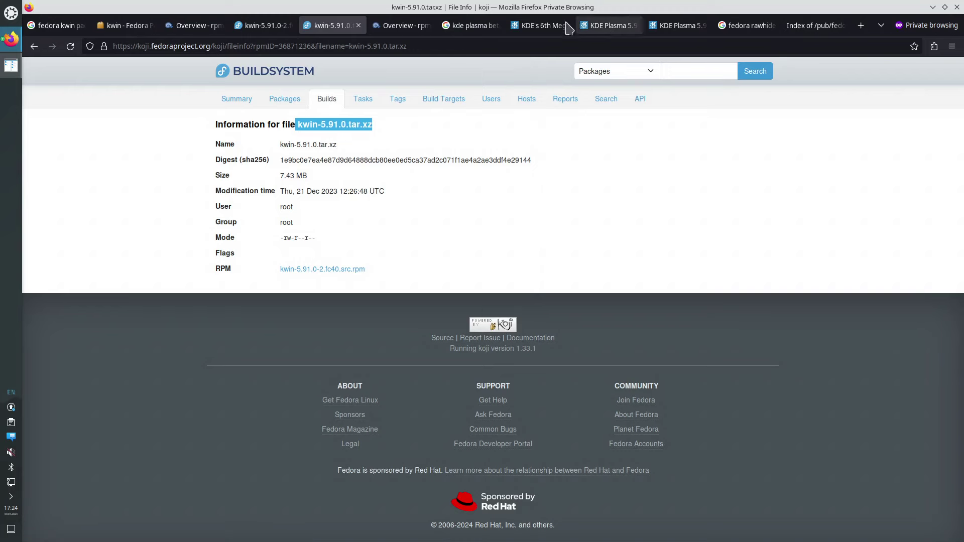
drag(523, 9, 23, 170)
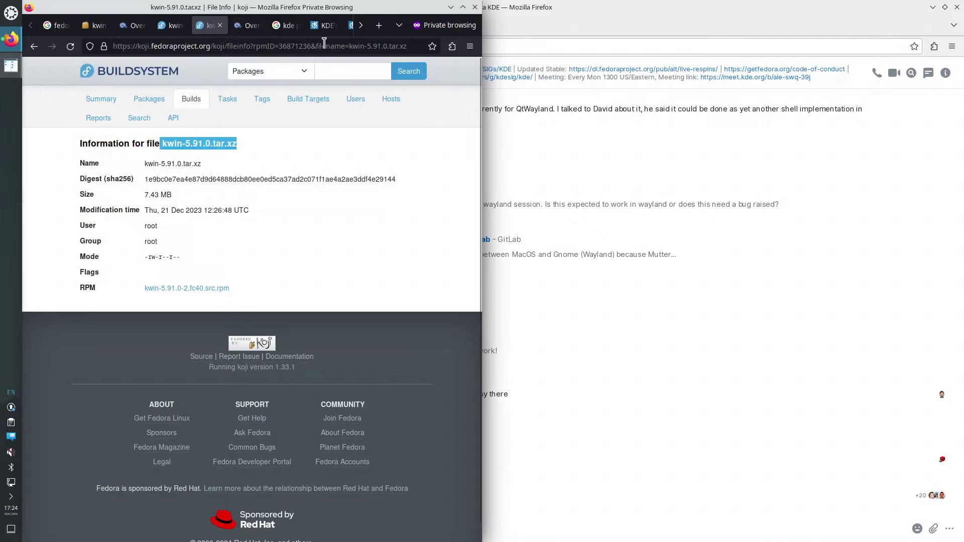
Step: Move the KDE Plasma 5.91.0 info page into its own window beside the Koji file information and find "1e9" in it
click(325, 27)
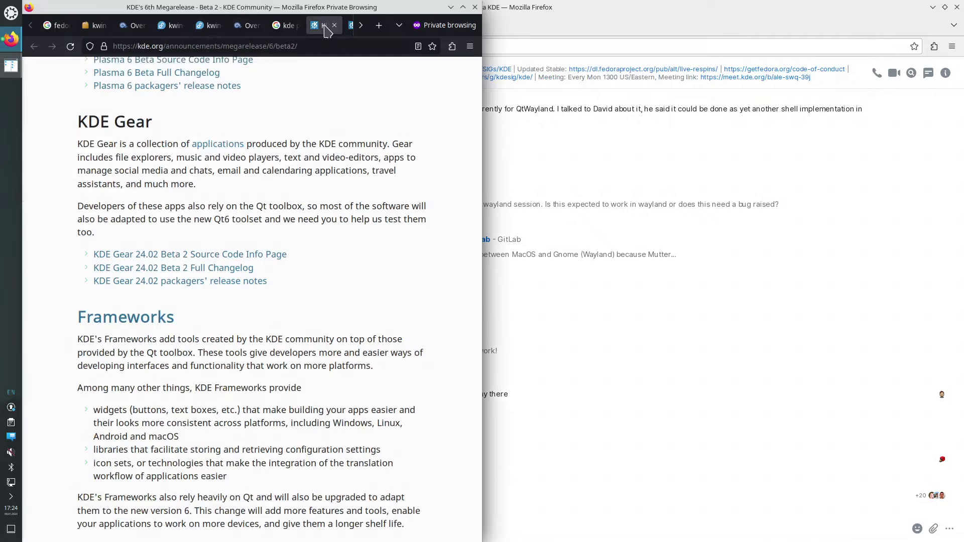
click(352, 26)
drag(329, 33, 652, 171)
key(ctrl+f)
click(182, 25)
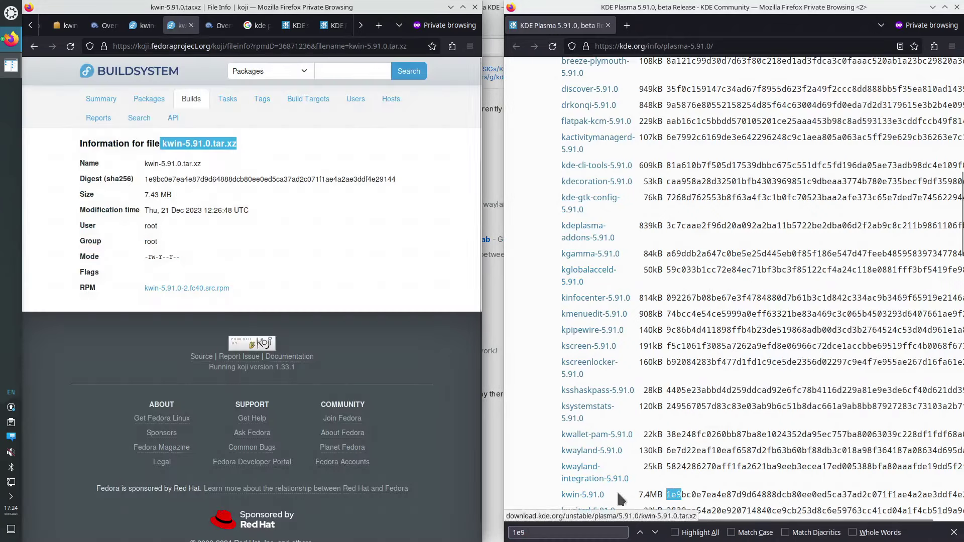
Step: Compare kwin-5.91.0's name, size and SHA-256 digest between Koji and KDE's release page, and return to the kwin-5.91.0-2.fc40 build information
drag(605, 496, 562, 497)
scroll(373, 285, down, 1)
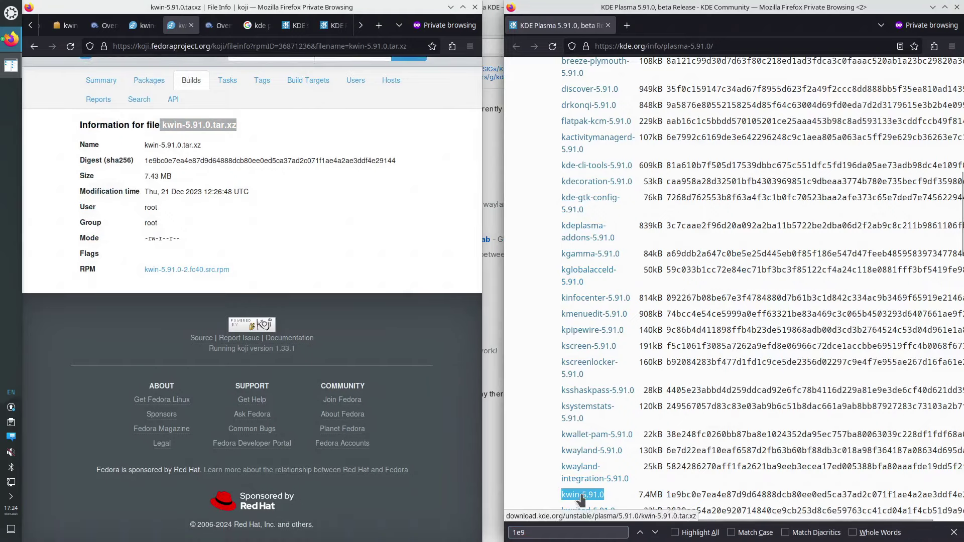
scroll(612, 488, down, 4)
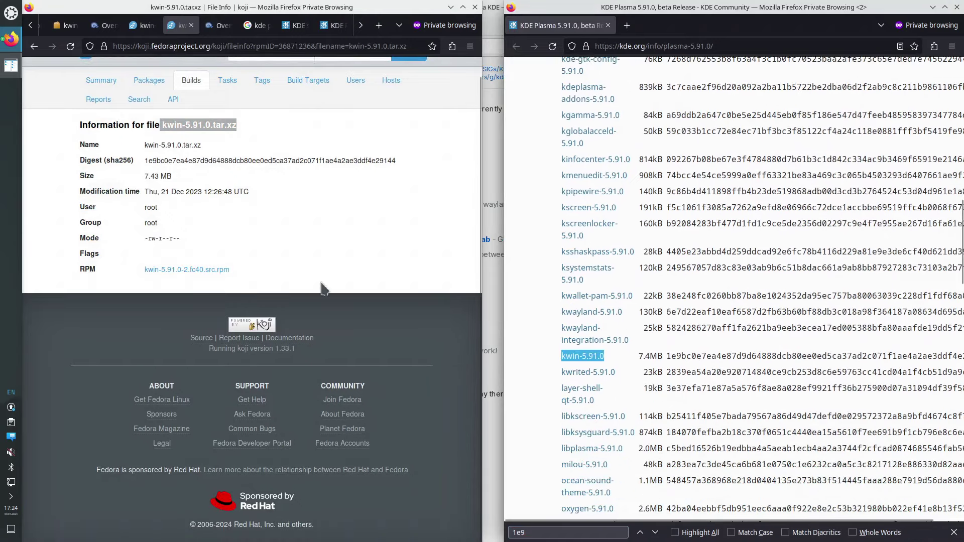
drag(148, 176, 172, 176)
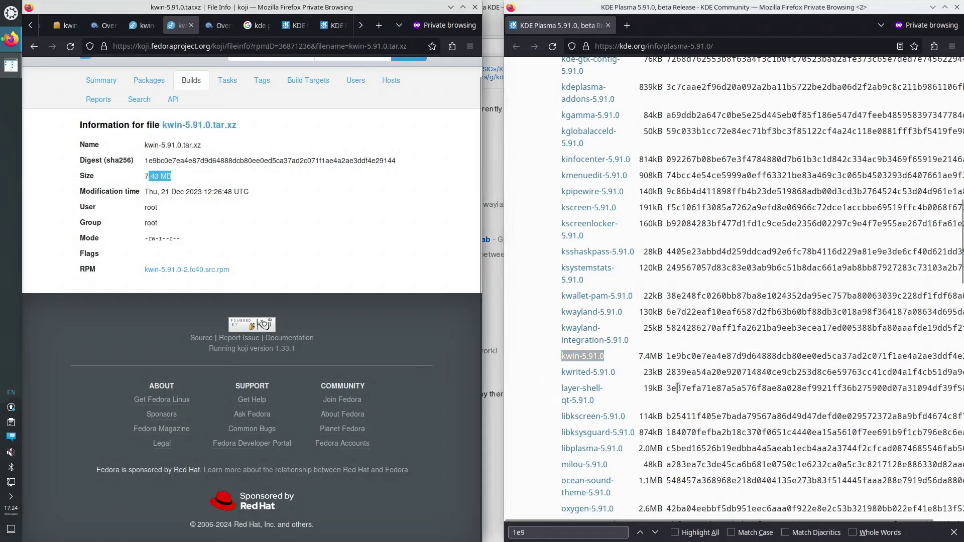
drag(668, 356, 731, 356)
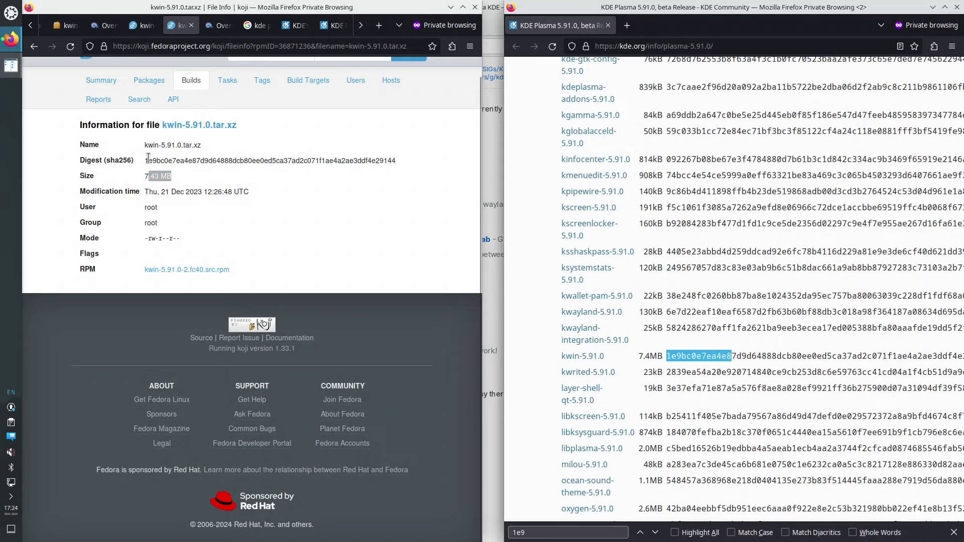
drag(148, 161, 232, 161)
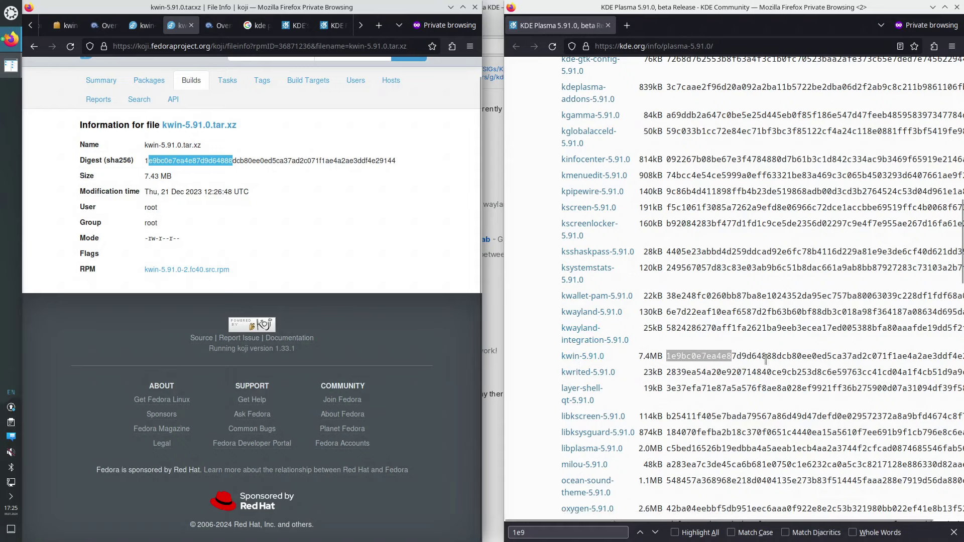
drag(777, 358, 556, 357)
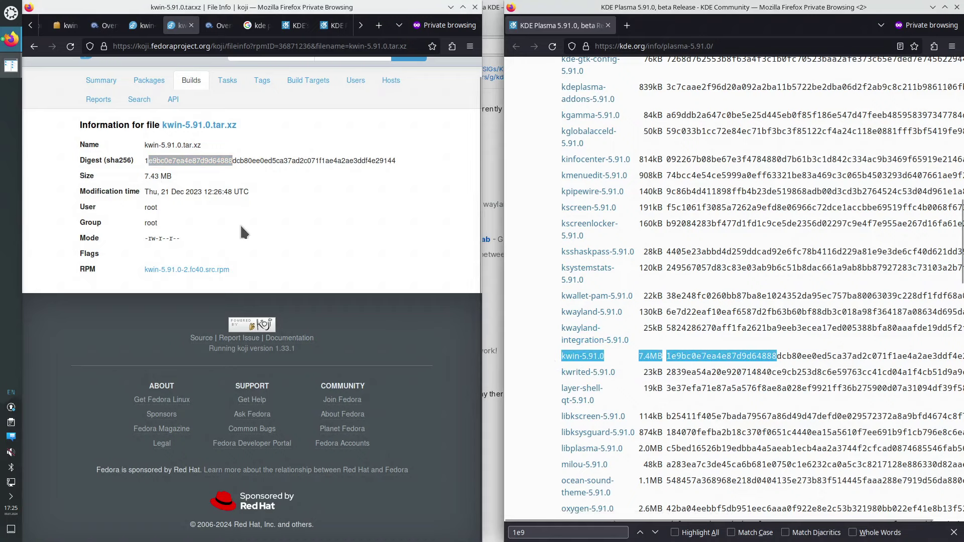
scroll(240, 192, up, 1)
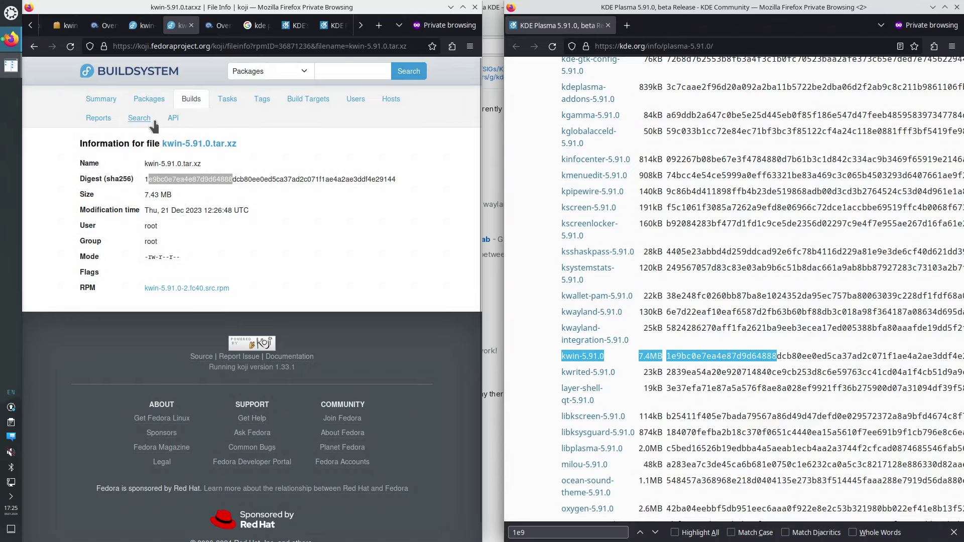
click(145, 29)
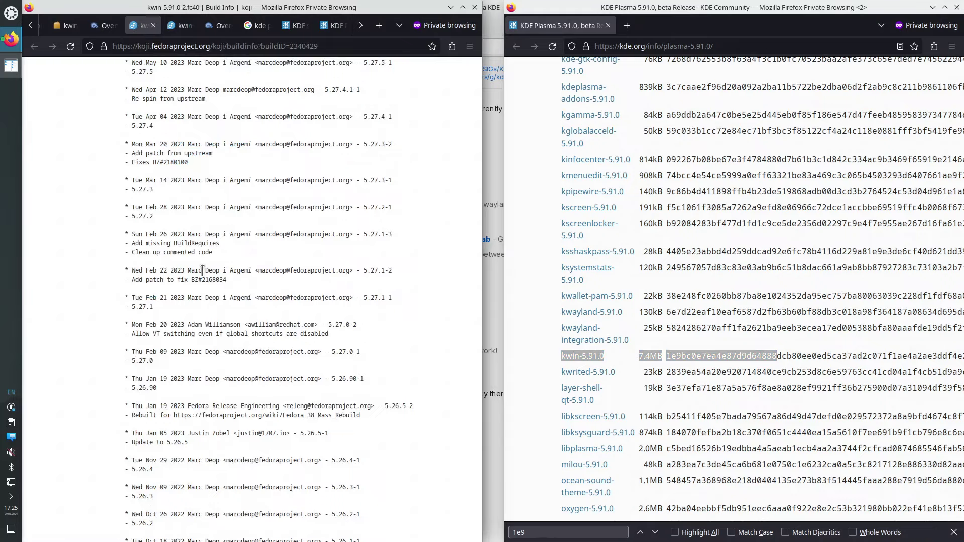
scroll(202, 270, up, 20)
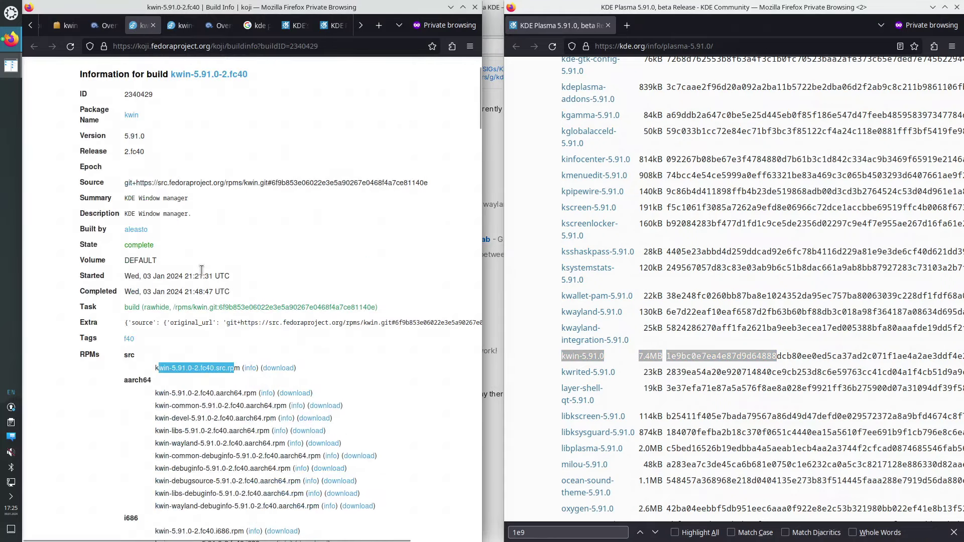
Step: Switch to the browser window with the Fedora KDE chat and open the topic's SIGs/KDE wiki link in a new tab
click(499, 12)
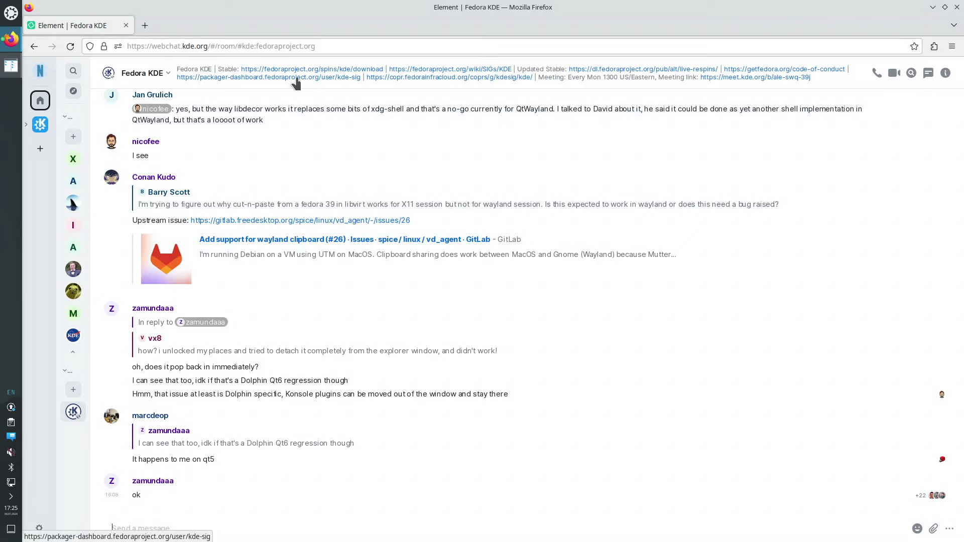
right_click(441, 70)
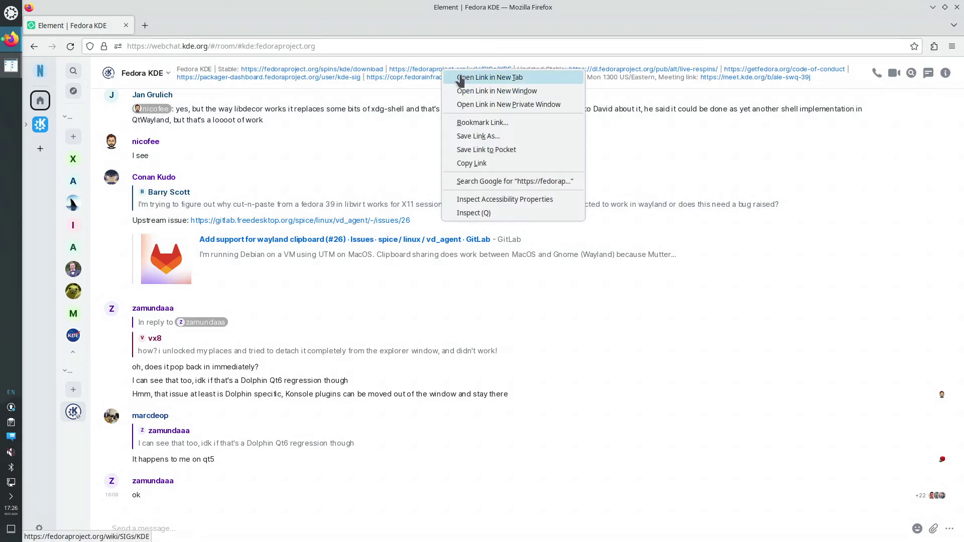
click(490, 78)
key(ctrl+Tab)
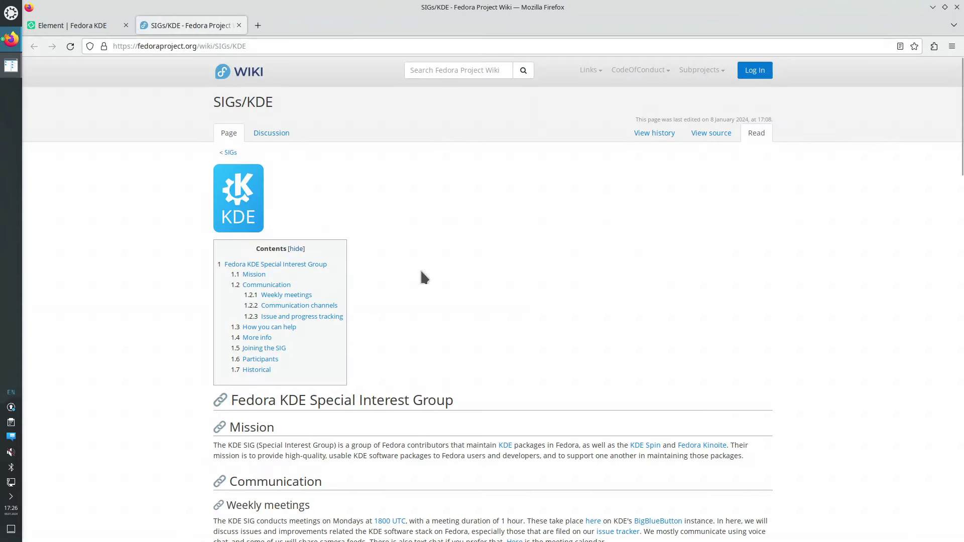
Step: Read the wiki page's Fedora KDE Special Interest Group, weekly meetings and communication channels sections
drag(245, 402, 458, 402)
scroll(411, 436, down, 3)
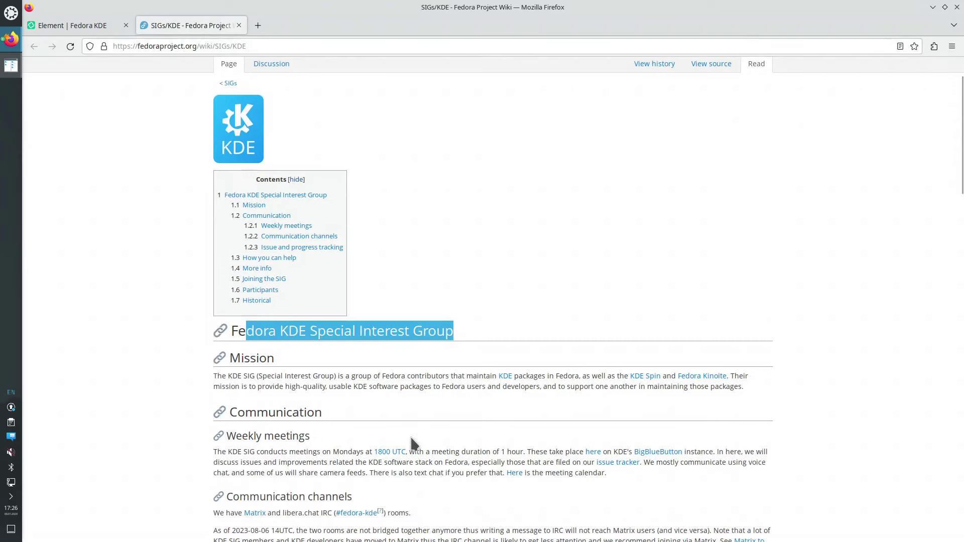
scroll(411, 435, down, 6)
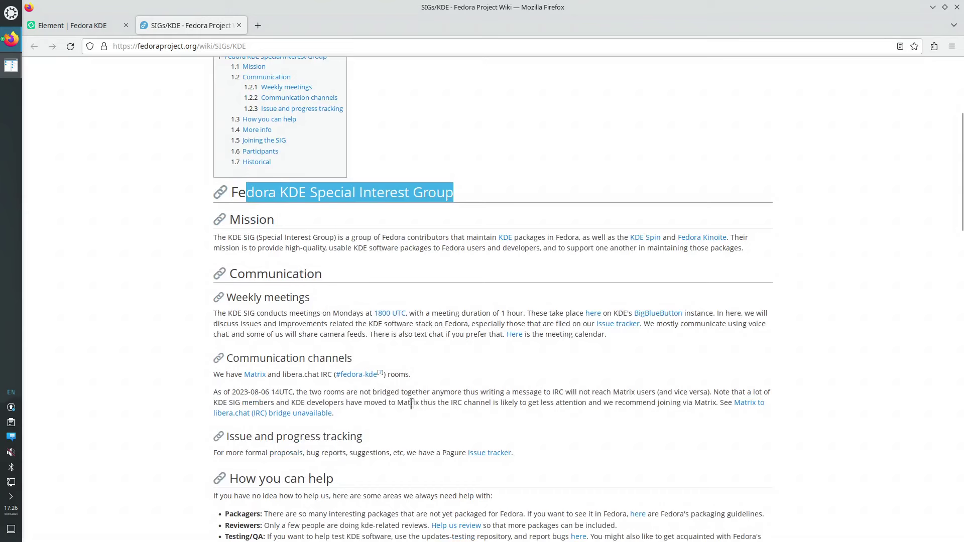
drag(237, 312, 345, 312)
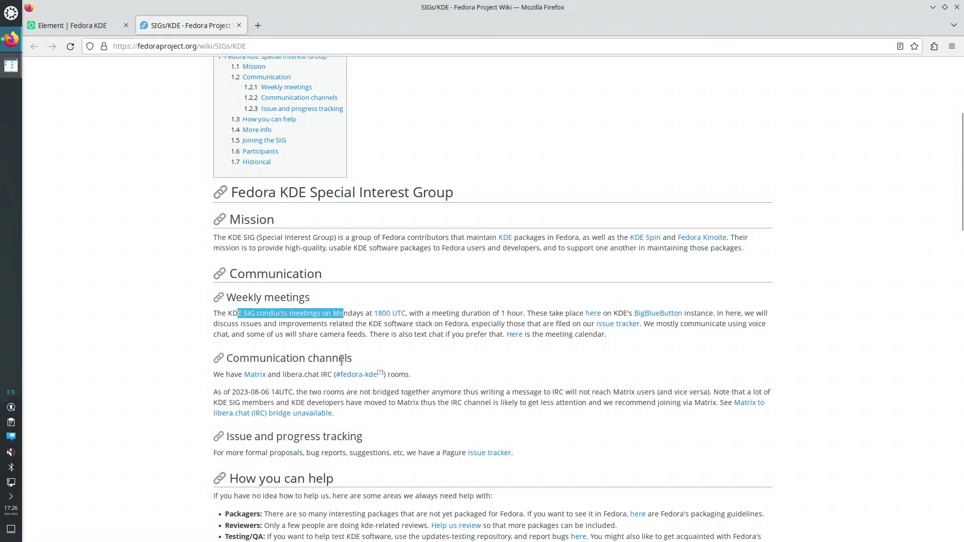
drag(219, 374, 313, 374)
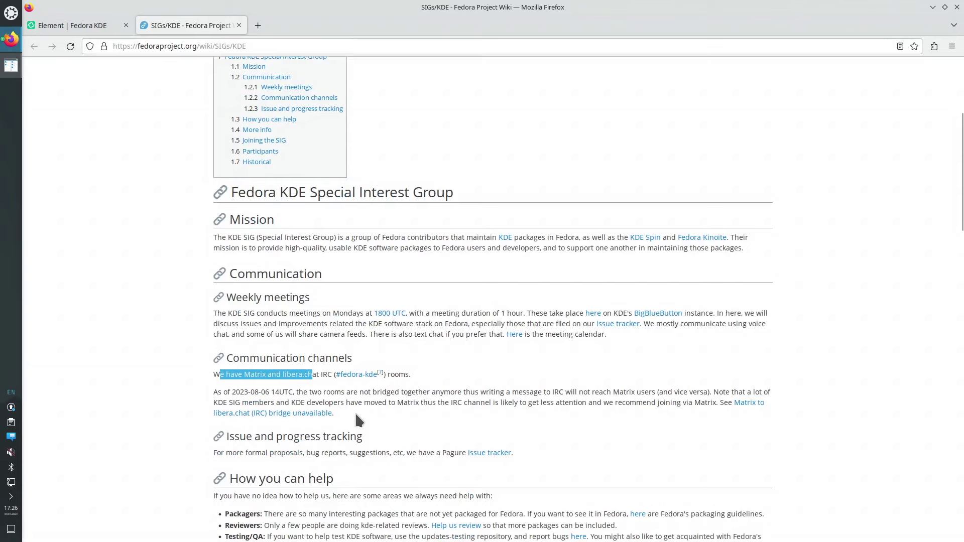
scroll(352, 413, down, 4)
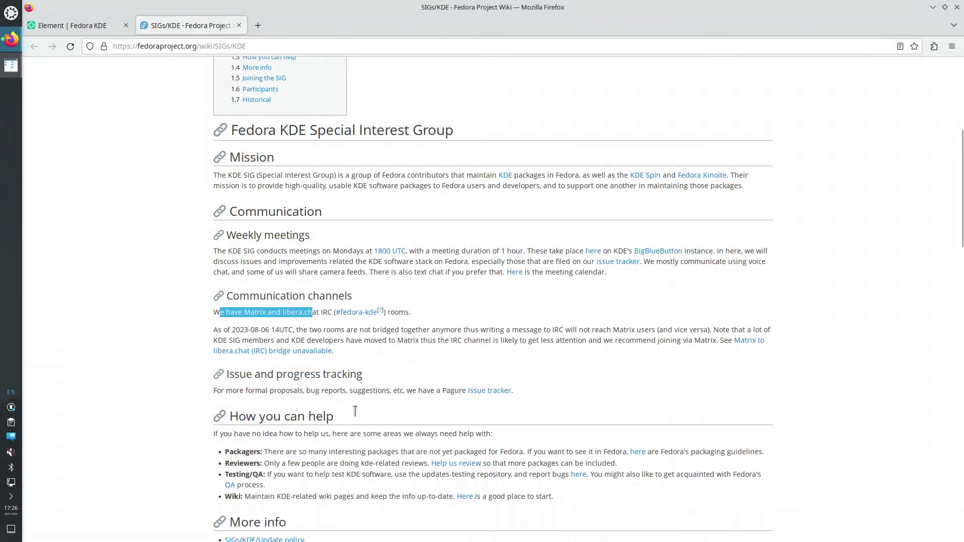
Step: Return to the Fedora KDE chat room and look through its recent messages
click(114, 30)
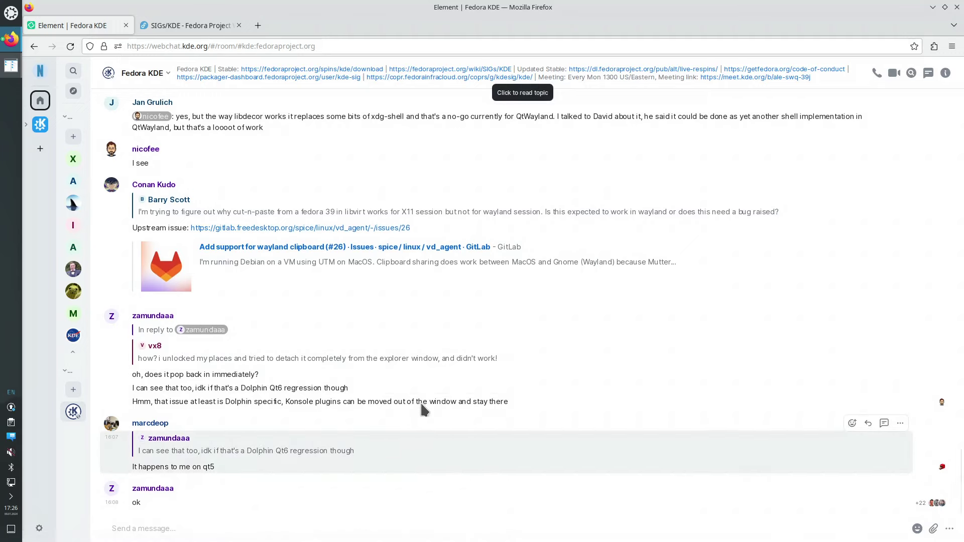
scroll(421, 404, up, 5)
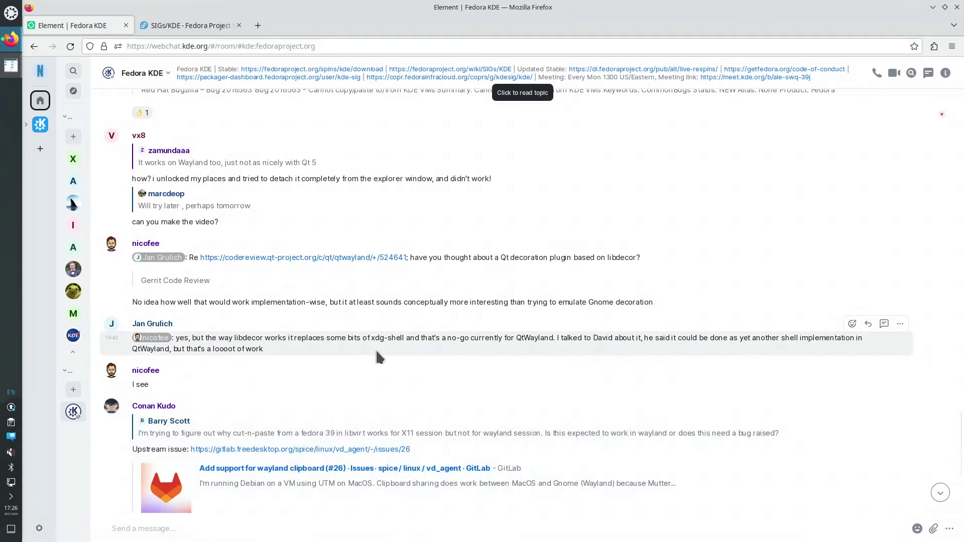
scroll(379, 356, down, 5)
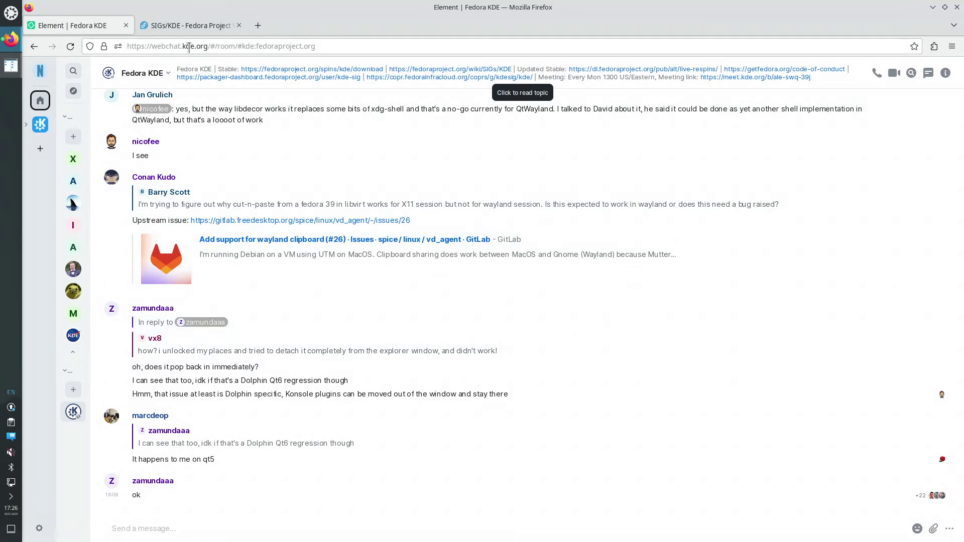
Step: Bring back the Koji browser window, maximize it and show the Rawhide x86_64 Spins ISO index
mouse_move(11, 38)
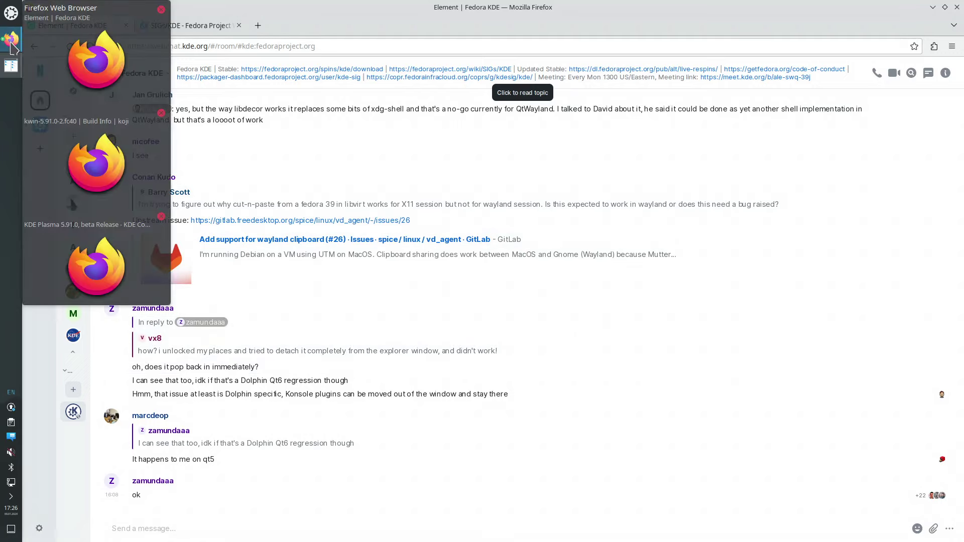
click(99, 80)
click(14, 44)
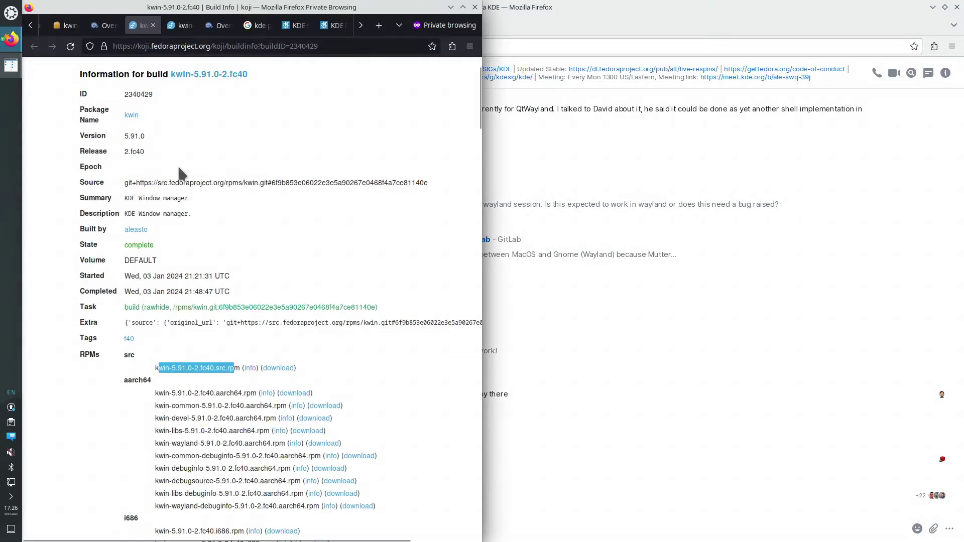
click(463, 7)
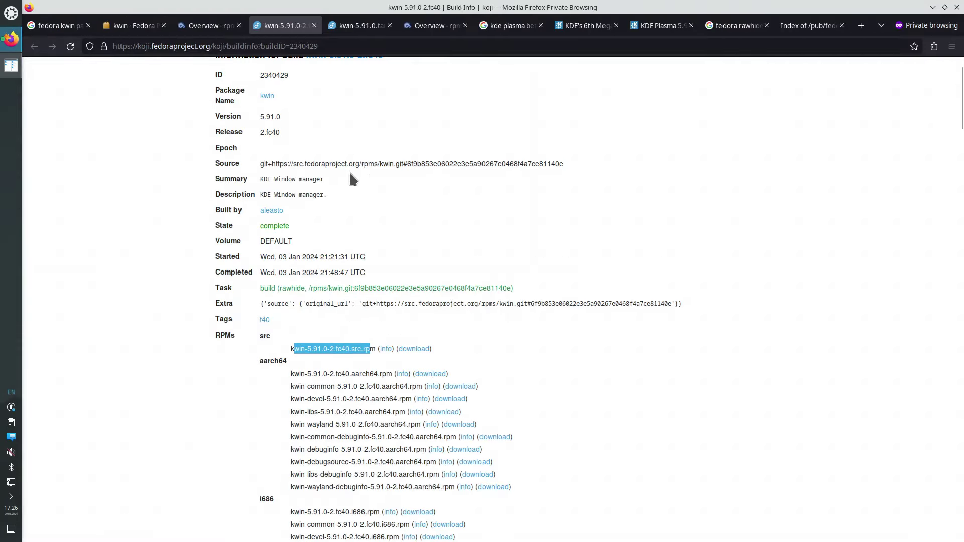
click(799, 25)
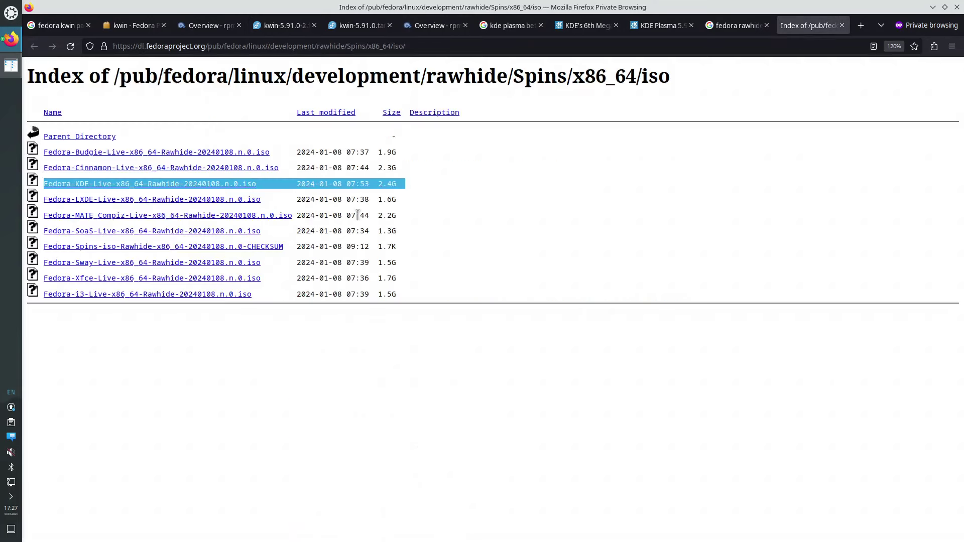
click(347, 196)
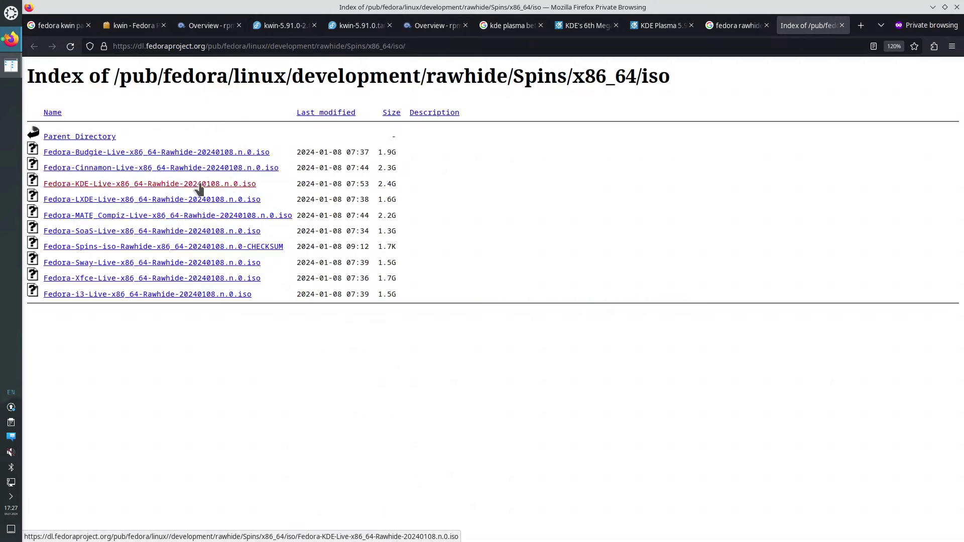
Step: Download Fedora-KDE-Live-x86_64-Rawhide-20240108.n.0.iso into the work/to_delete/iso folder and show the download list
click(200, 183)
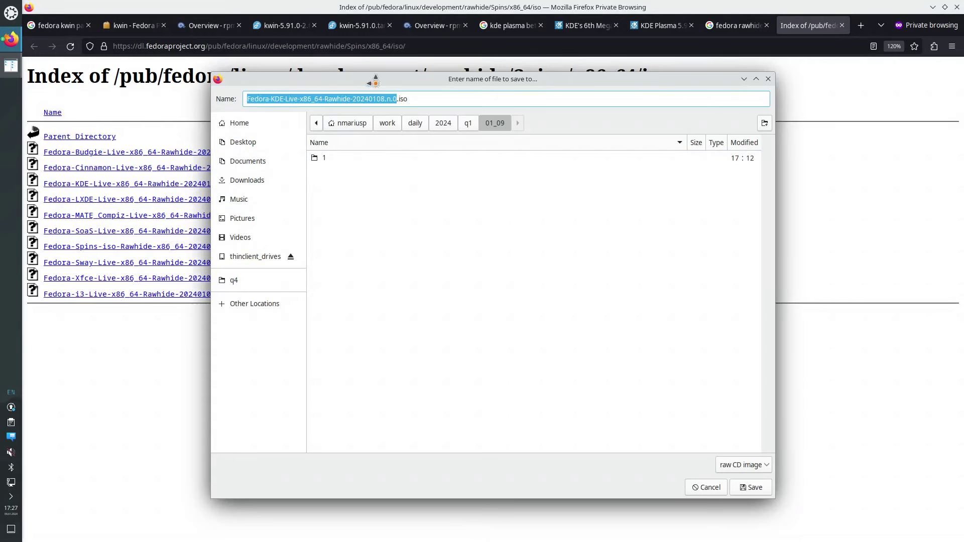
drag(376, 81, 494, 124)
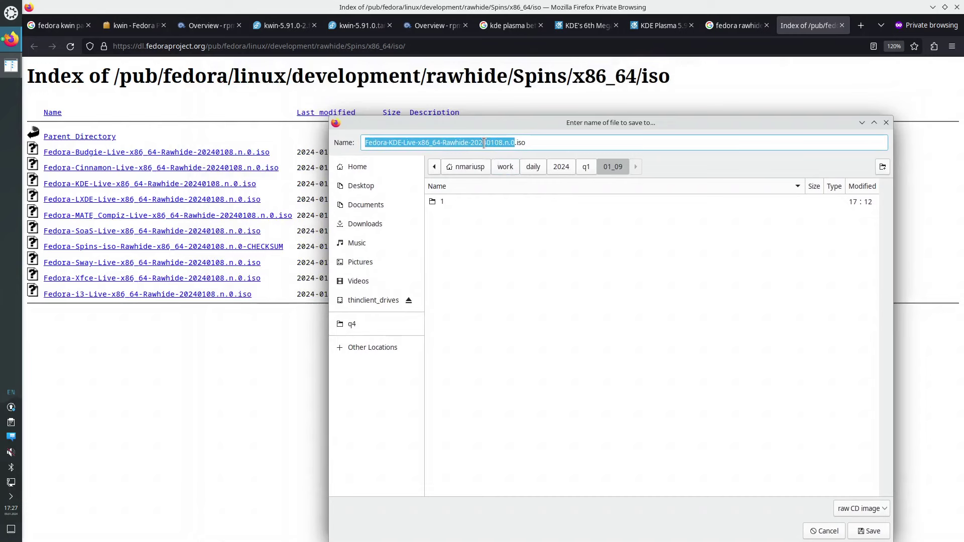
click(505, 167)
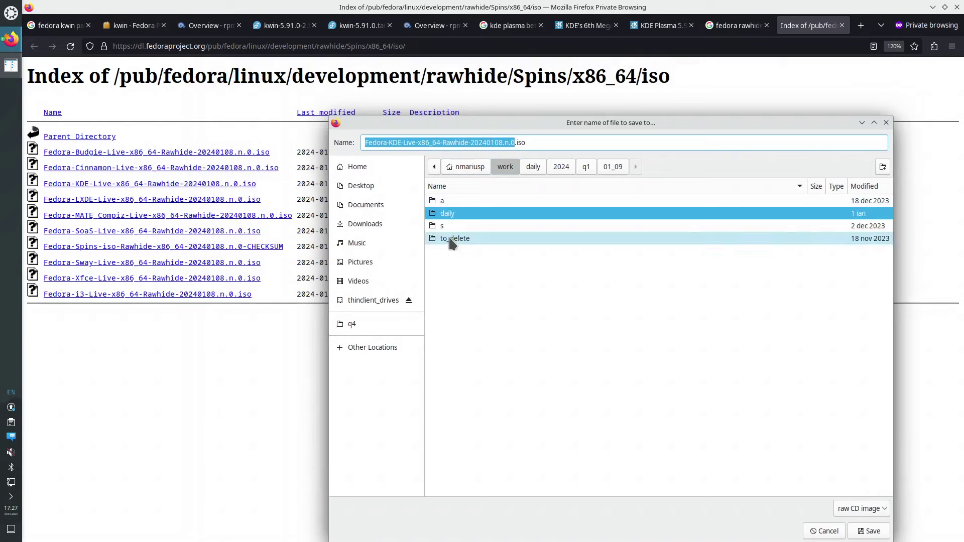
double_click(450, 240)
double_click(447, 201)
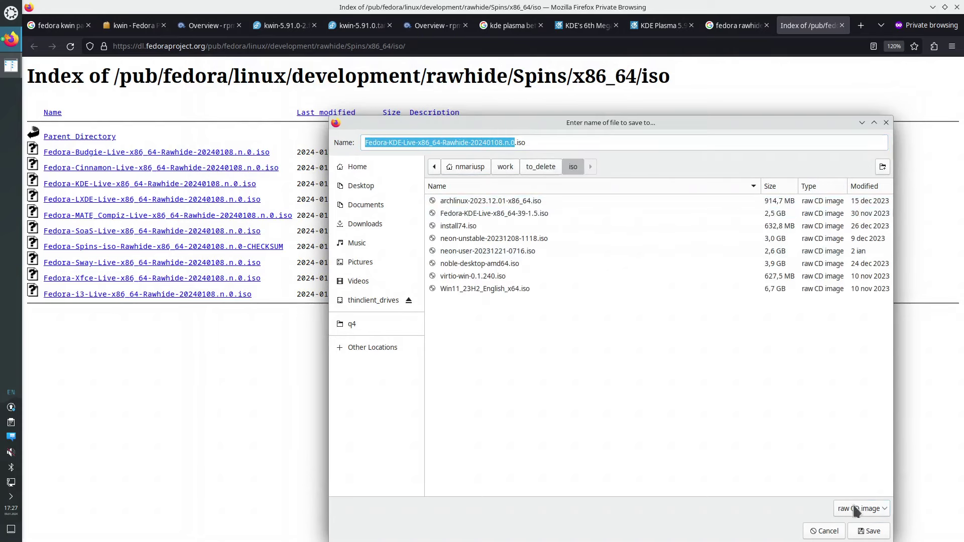
click(867, 531)
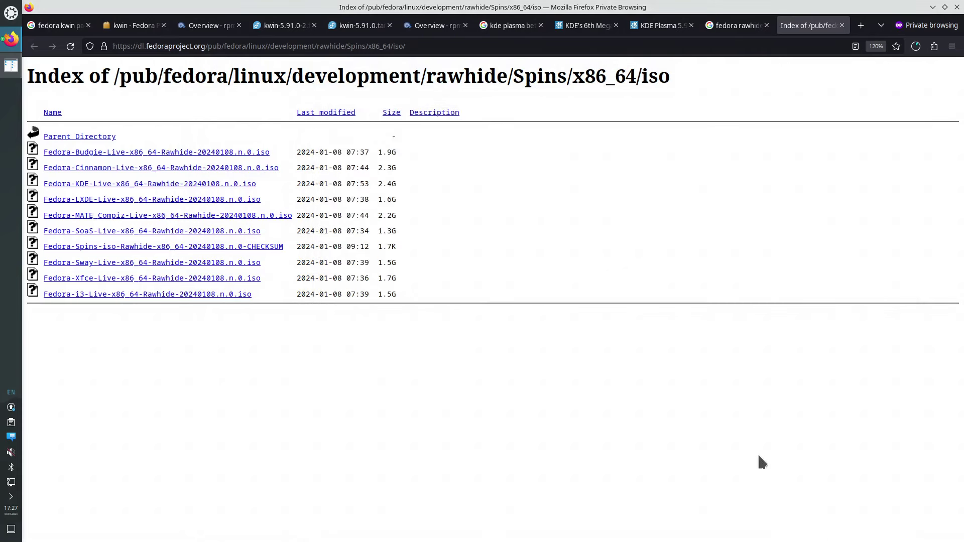
click(914, 51)
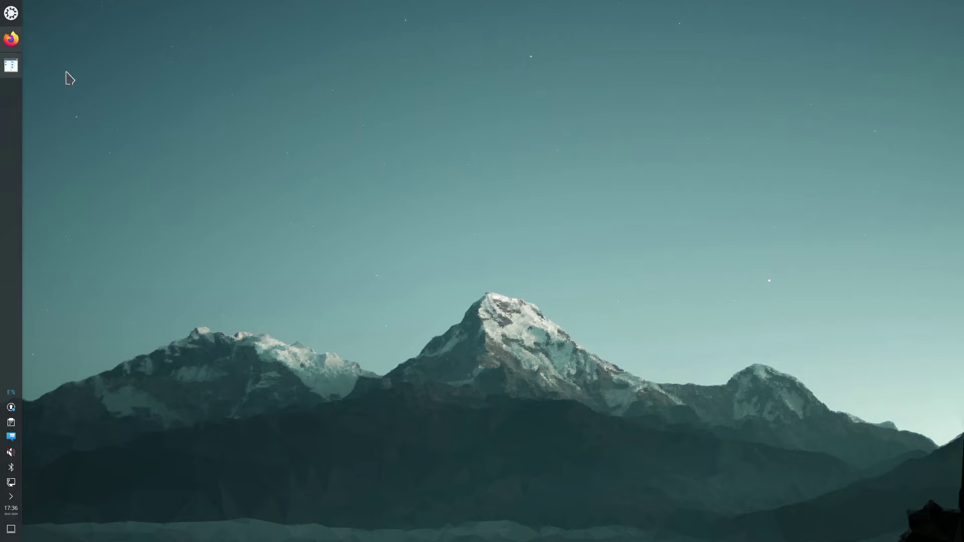
Step: Search the application launcher for "vir" and launch Virtual Machine Manager
click(11, 13)
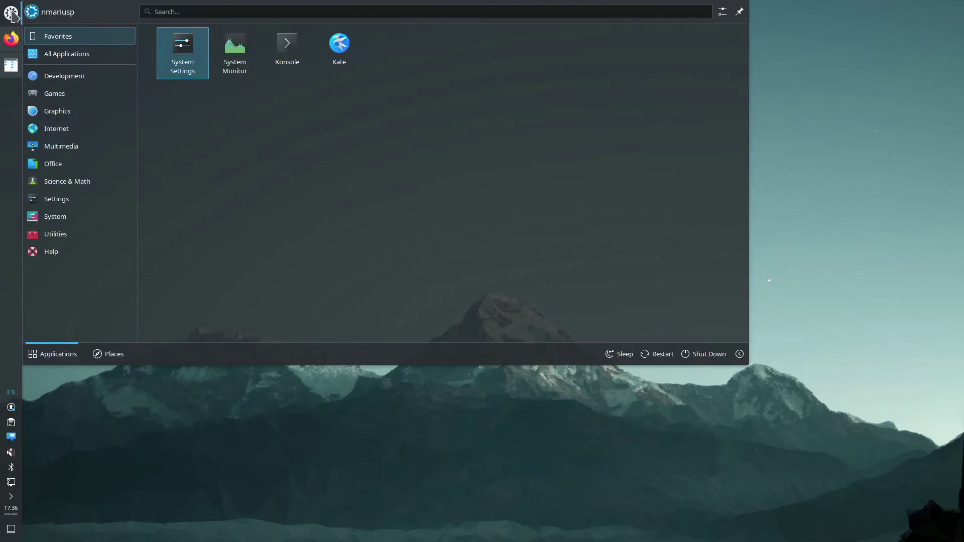
text(vir)
key(Return)
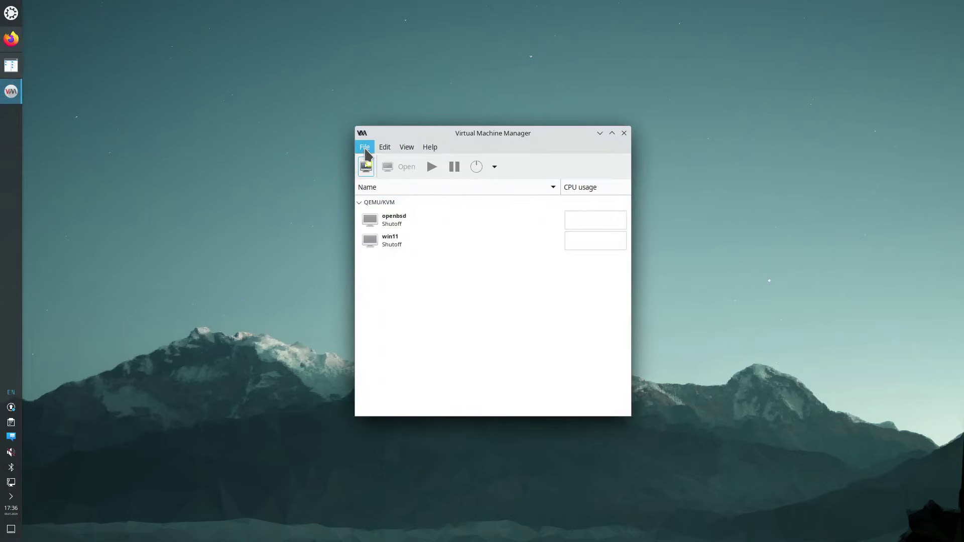
Step: Start creating a new virtual machine that installs from local install media (ISO image or CDROM)
click(365, 147)
click(382, 174)
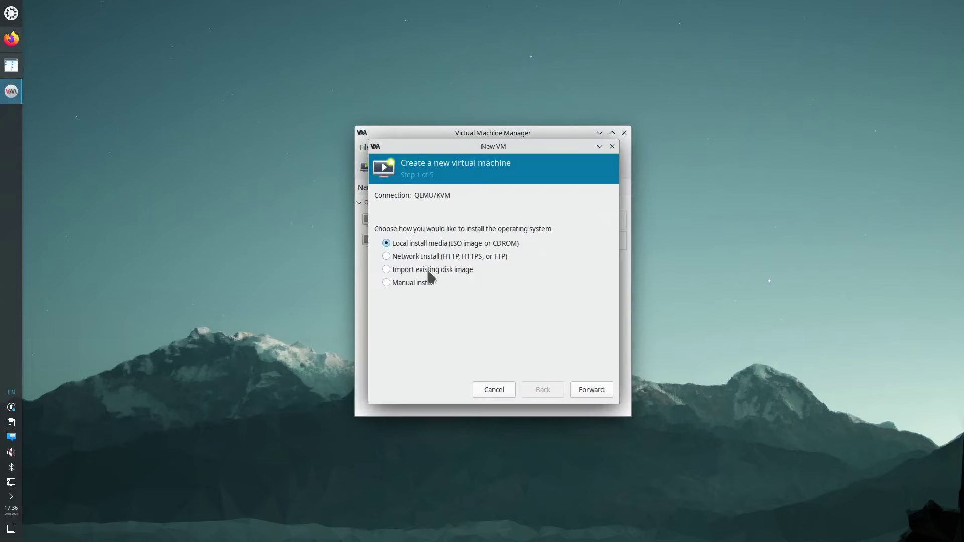
click(591, 390)
Step: Refresh the work/to_delete/iso storage pool and choose Fedora-KDE-Live-x86_64-Rawhide-20240108.n.0.iso as the install media
click(595, 211)
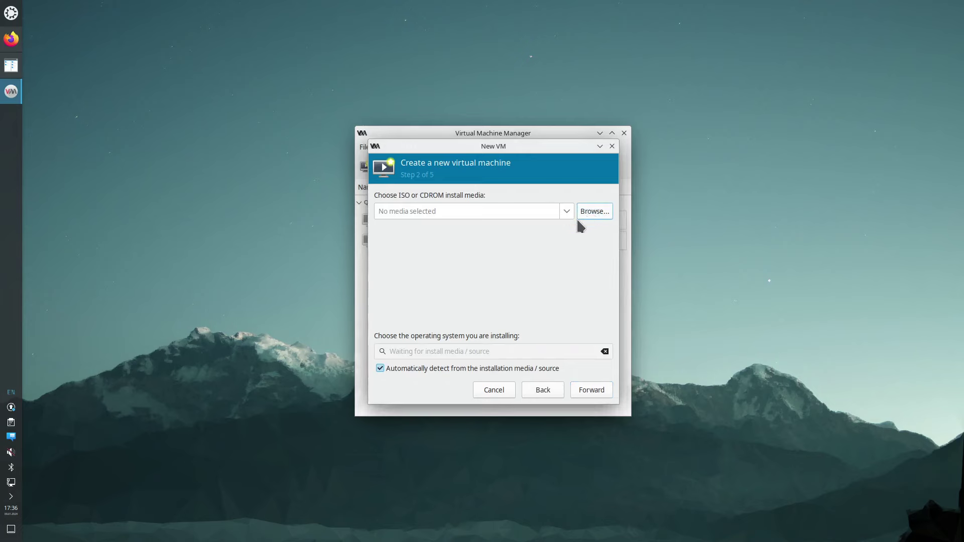
click(359, 191)
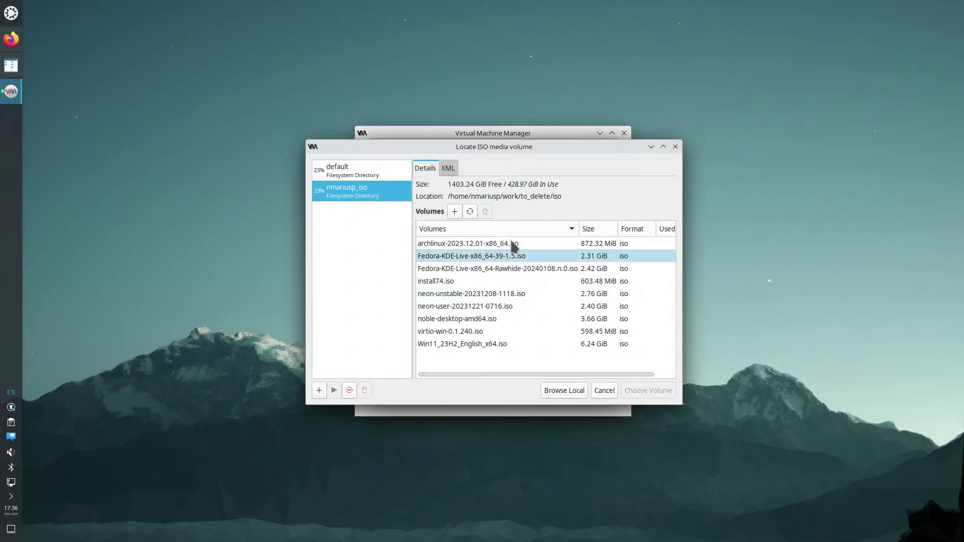
click(470, 212)
click(502, 306)
click(505, 294)
click(505, 272)
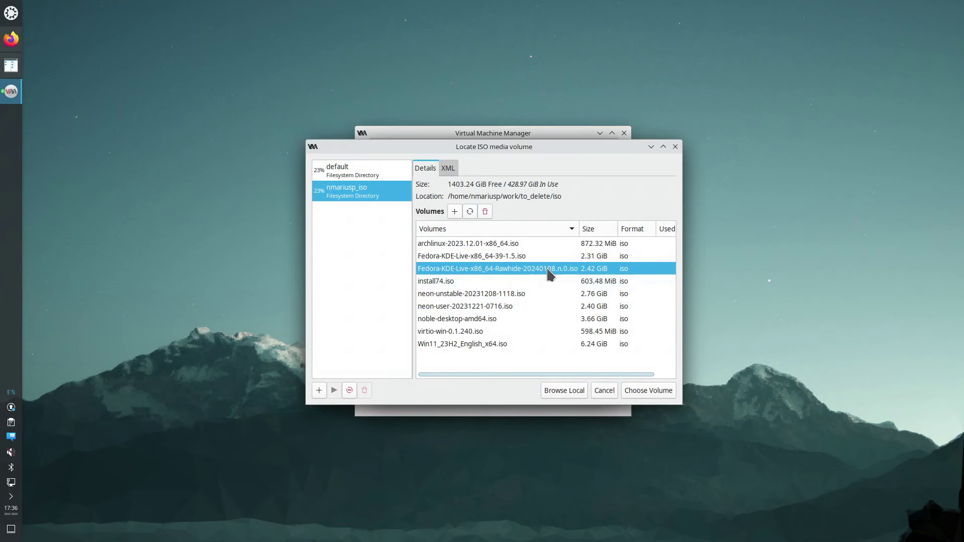
click(643, 392)
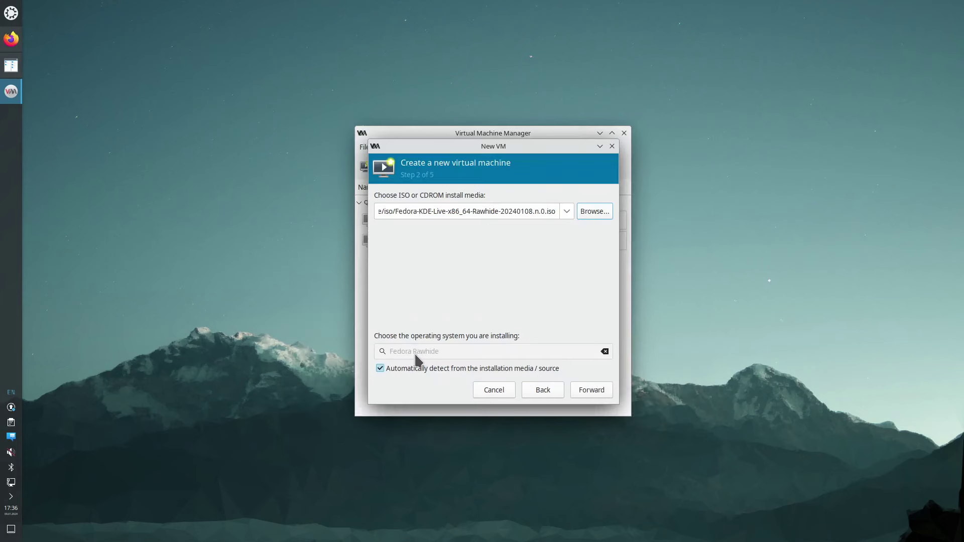
click(586, 393)
Step: Give the virtual machine 10240 MiB of memory and 15 CPUs
click(436, 211)
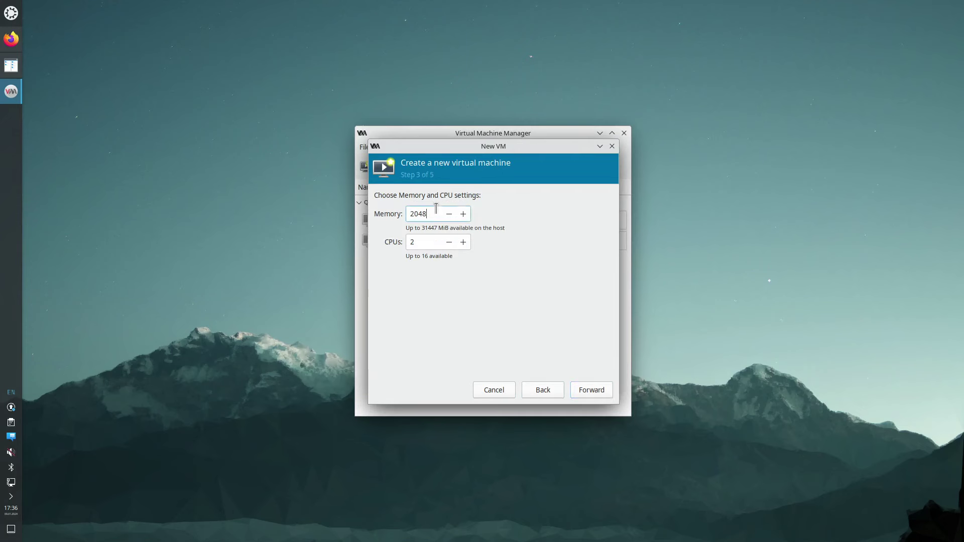
drag(436, 208, 390, 217)
text(1024)
drag(422, 242, 408, 242)
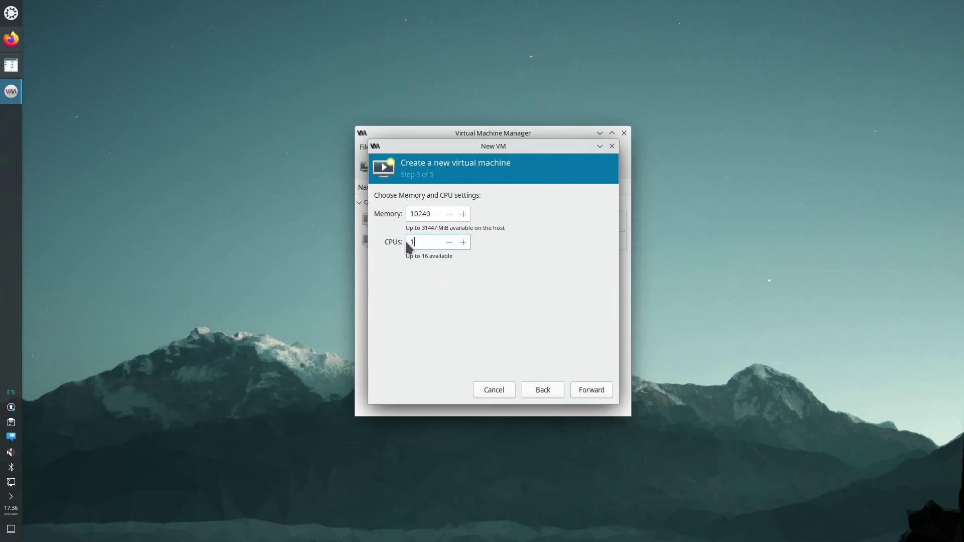
click(589, 394)
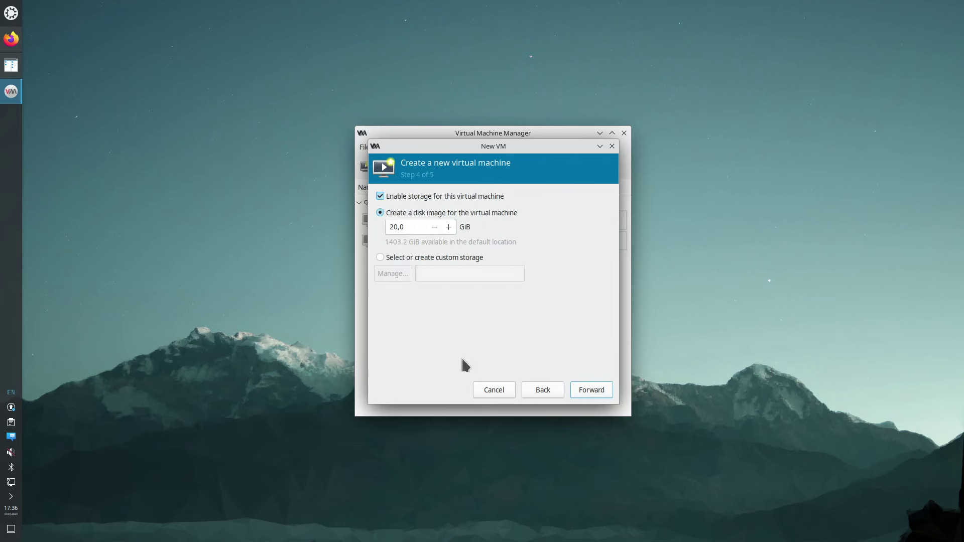
Step: Set the size of the new virtual machine's disk image to 200 GiB
drag(412, 225, 396, 225)
text(0)
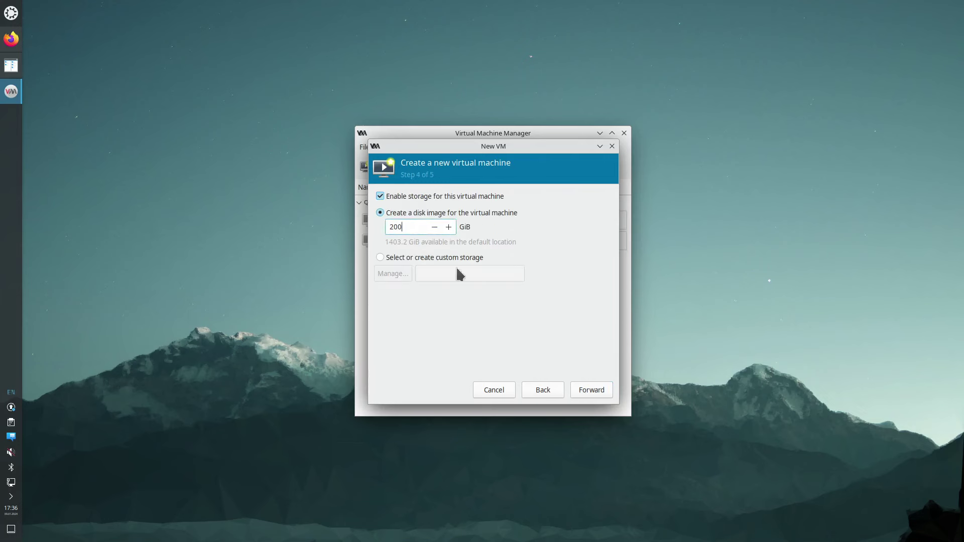
click(592, 390)
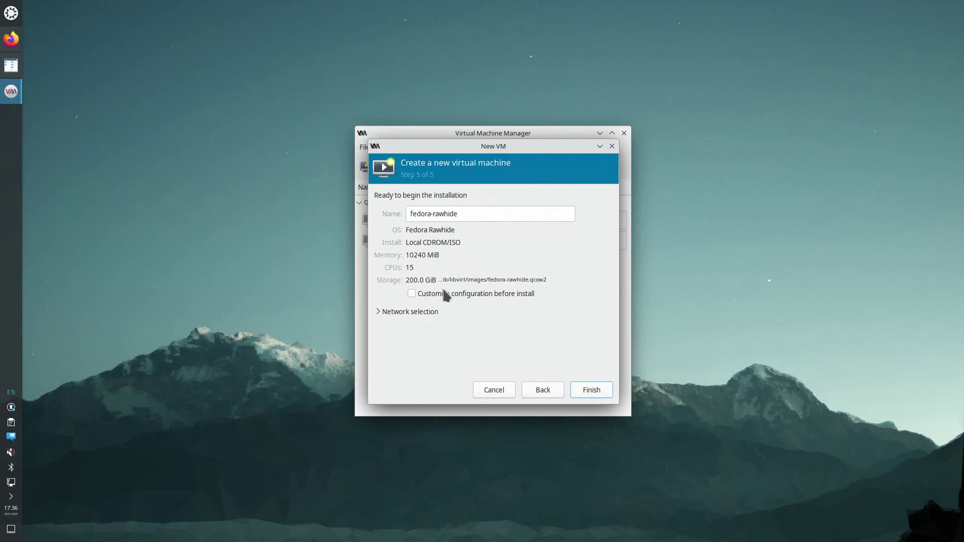
Step: Name the virtual machine fedorarawhide and finish the wizard with customizing the configuration before install enabled
click(433, 213)
key(BackSpace)
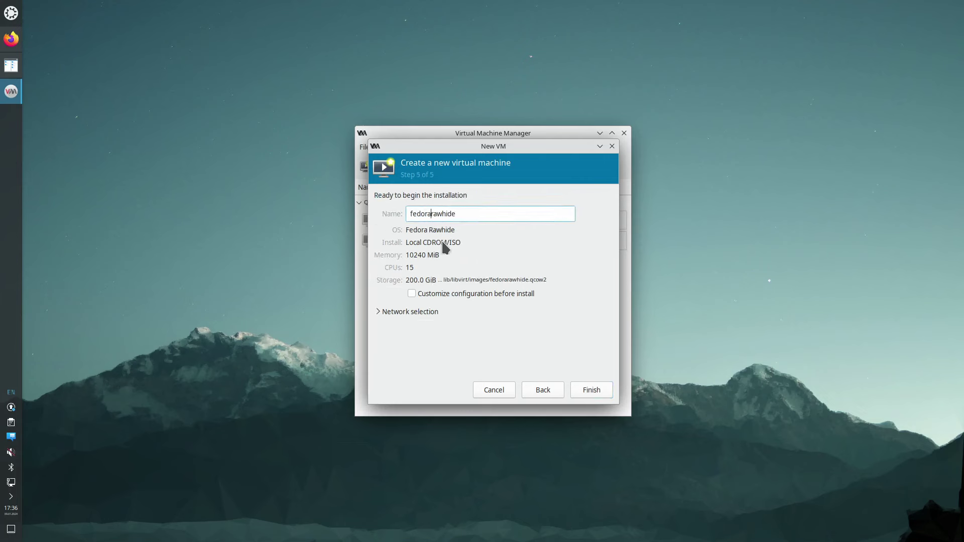
click(416, 293)
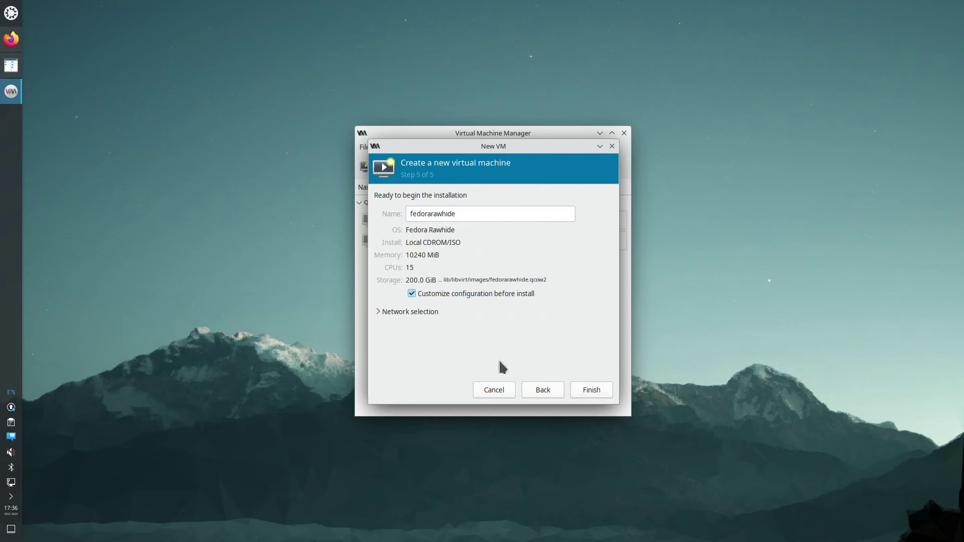
click(582, 391)
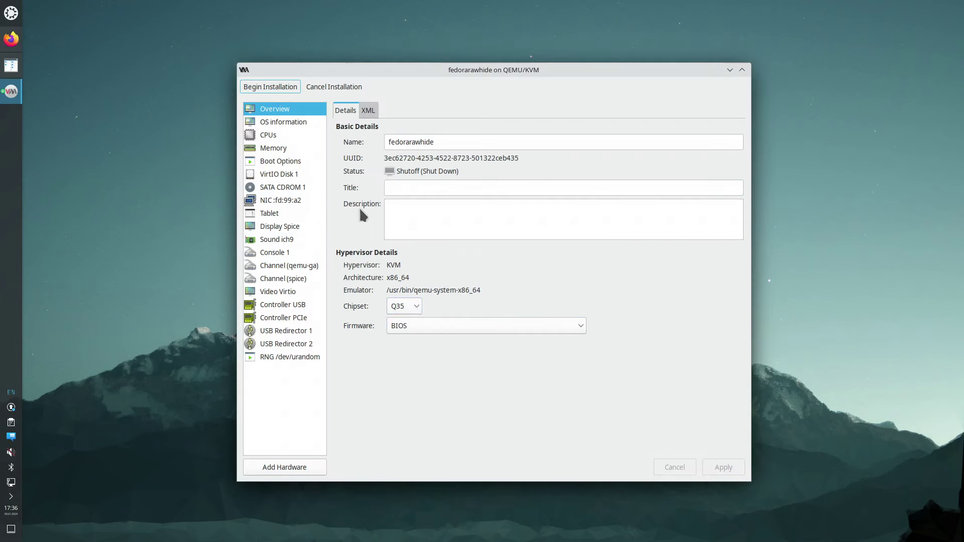
Step: Set the CPU topology manually to 1 socket, 15 cores and 1 thread, and apply it
click(285, 123)
click(281, 136)
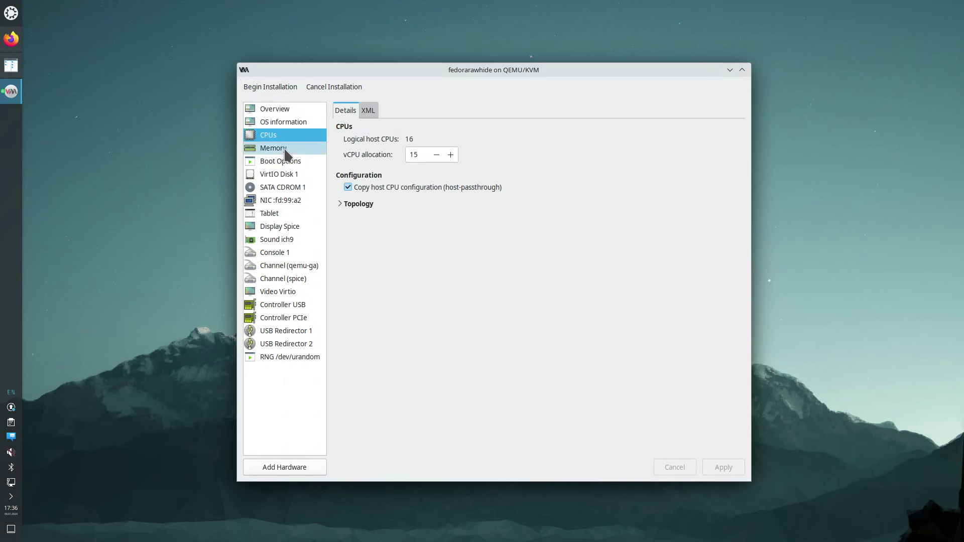
click(340, 204)
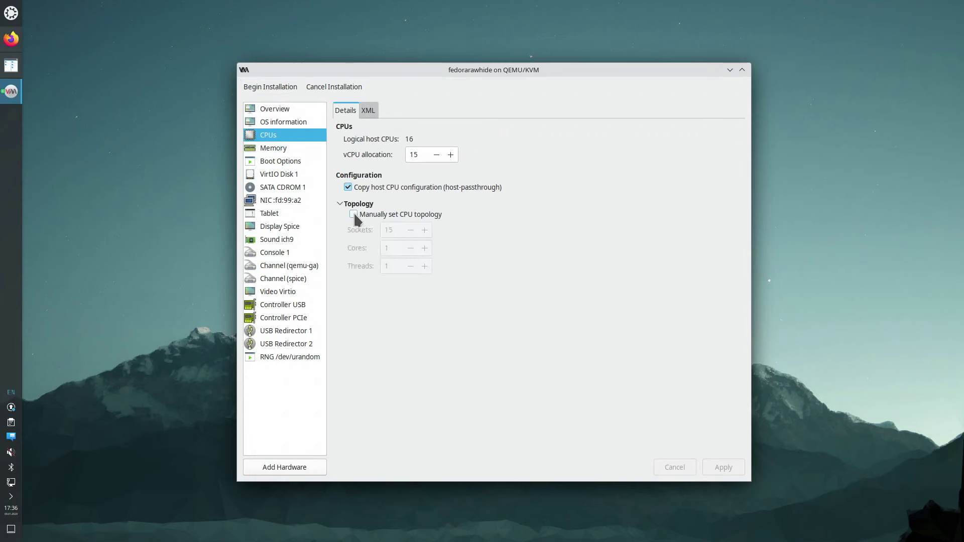
click(353, 215)
double_click(382, 231)
click(396, 248)
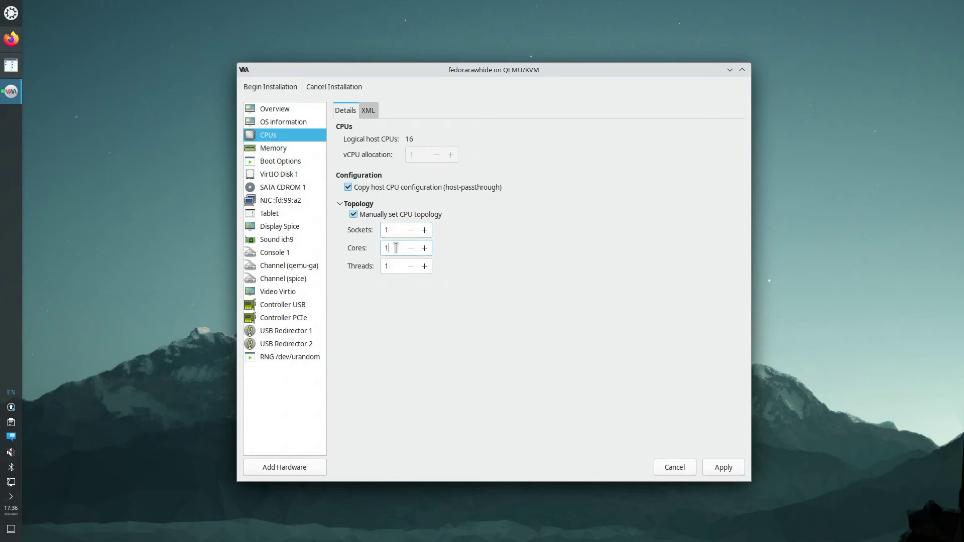
text(5)
click(723, 467)
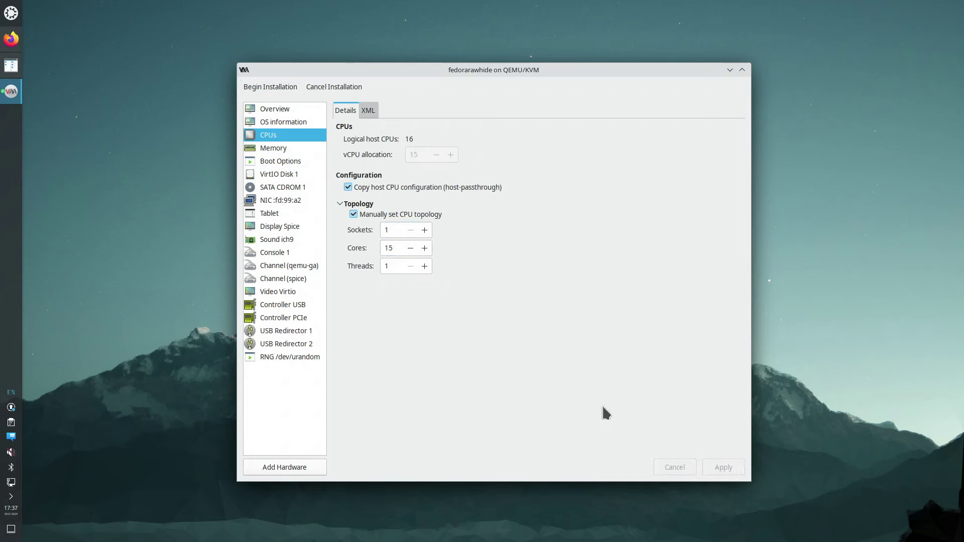
Step: Check the memory, boot, disk, CDROM and network settings, and begin the installation with "Test this media & start Fedora-KDE-Live Rawhide"
click(294, 149)
click(294, 161)
click(291, 176)
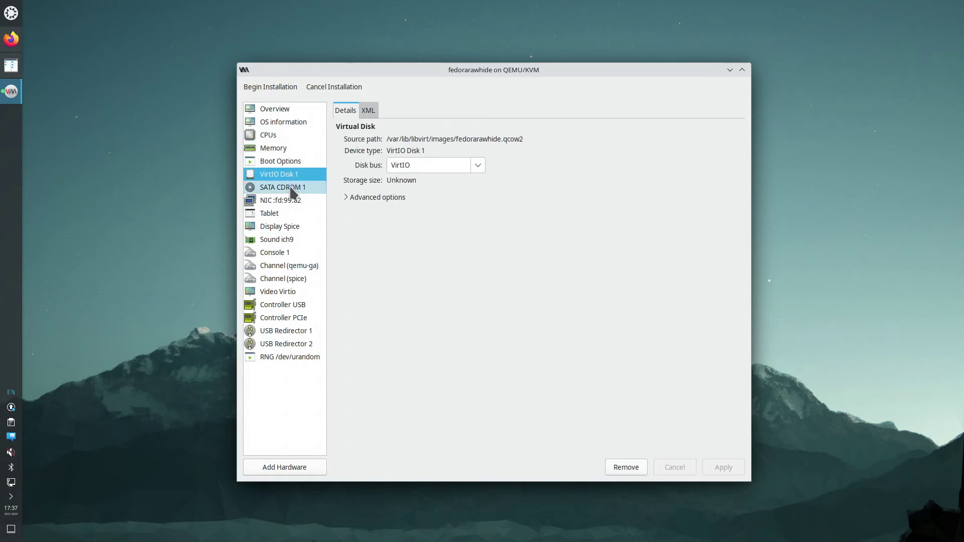
click(292, 187)
click(294, 200)
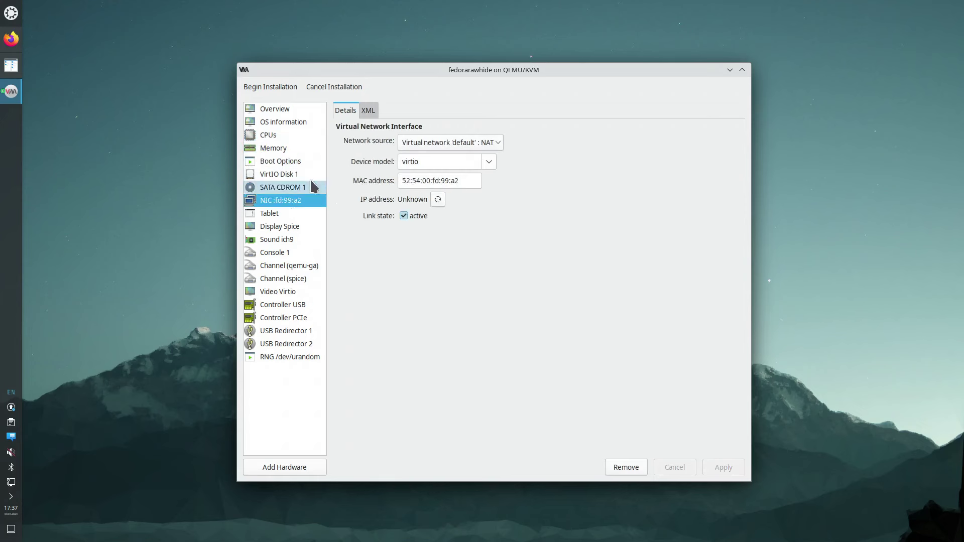
click(271, 88)
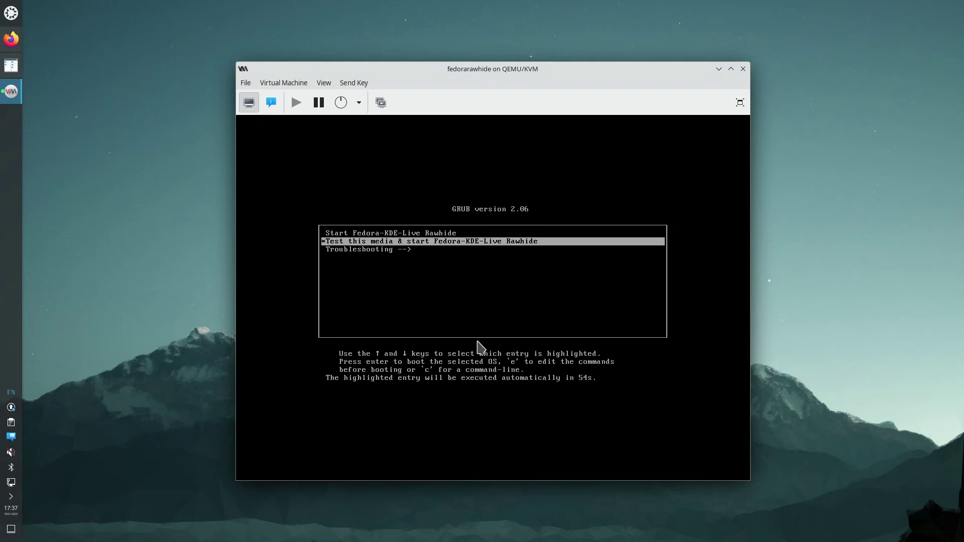
key(Return)
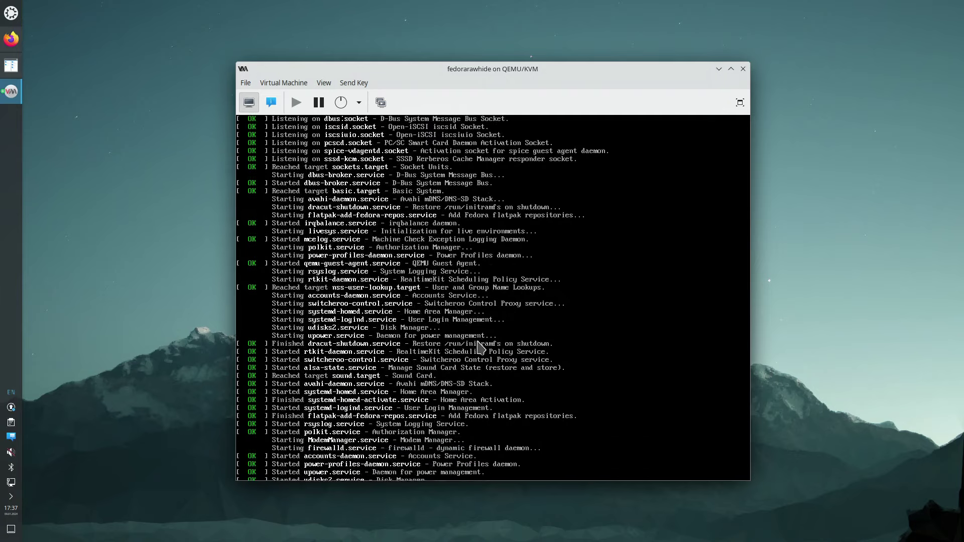
Step: Enlarge the virtual machine window and move it up against the top edge of the desktop
drag(393, 67, 277, 25)
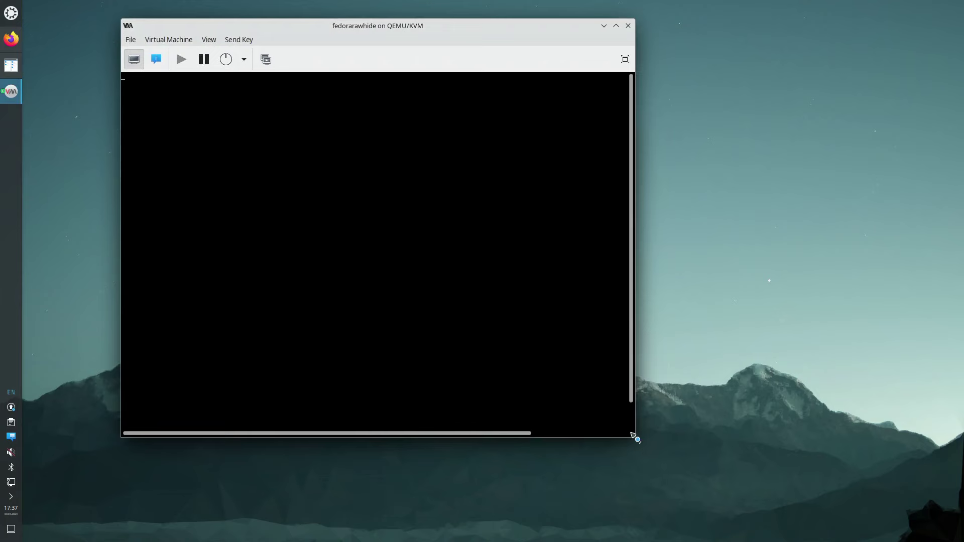
drag(634, 436, 800, 522)
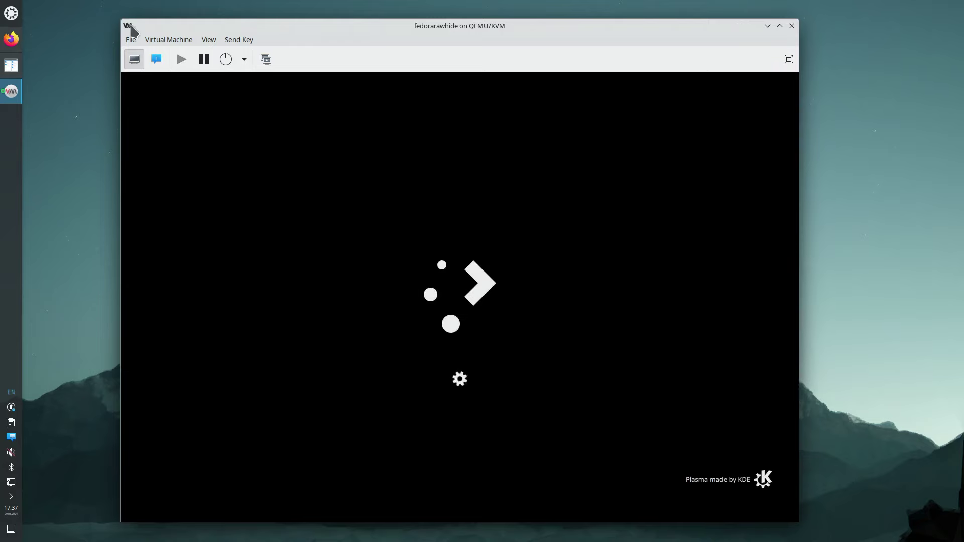
drag(128, 25, 99, 9)
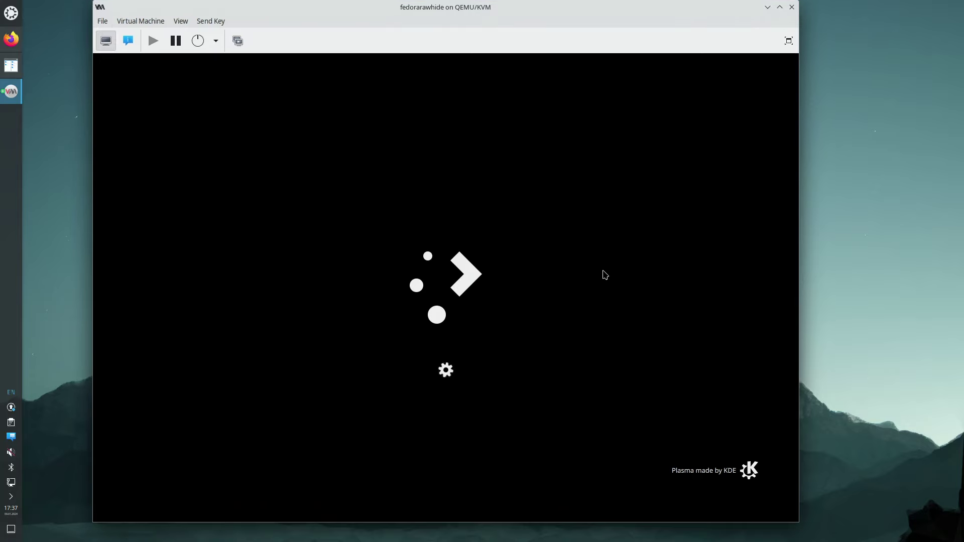
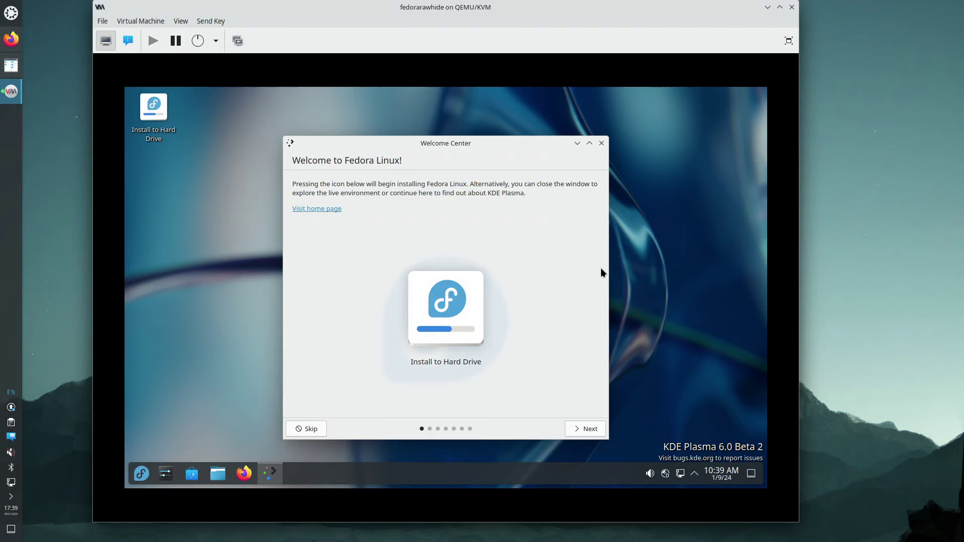
Step: Go through all the Welcome Center pages in the live Fedora session and finish it
click(579, 426)
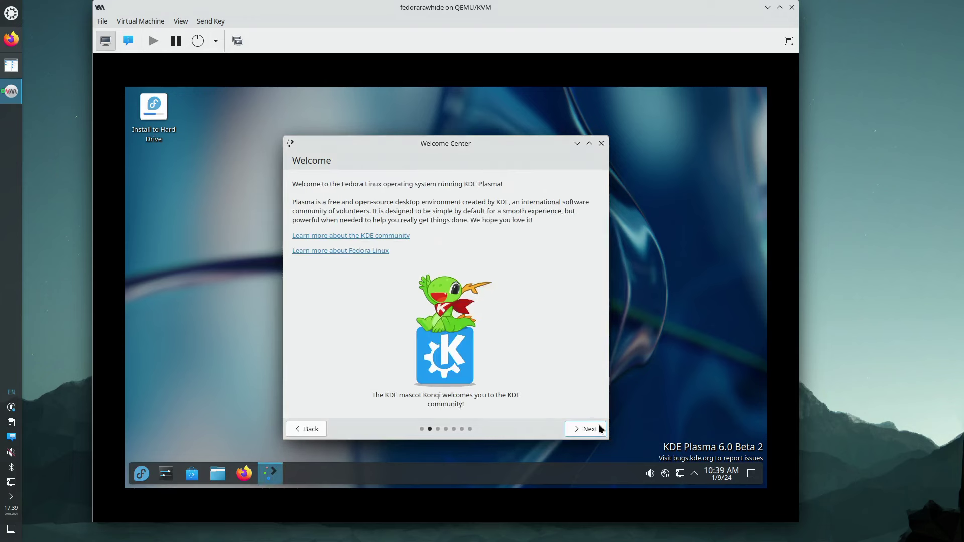
click(582, 430)
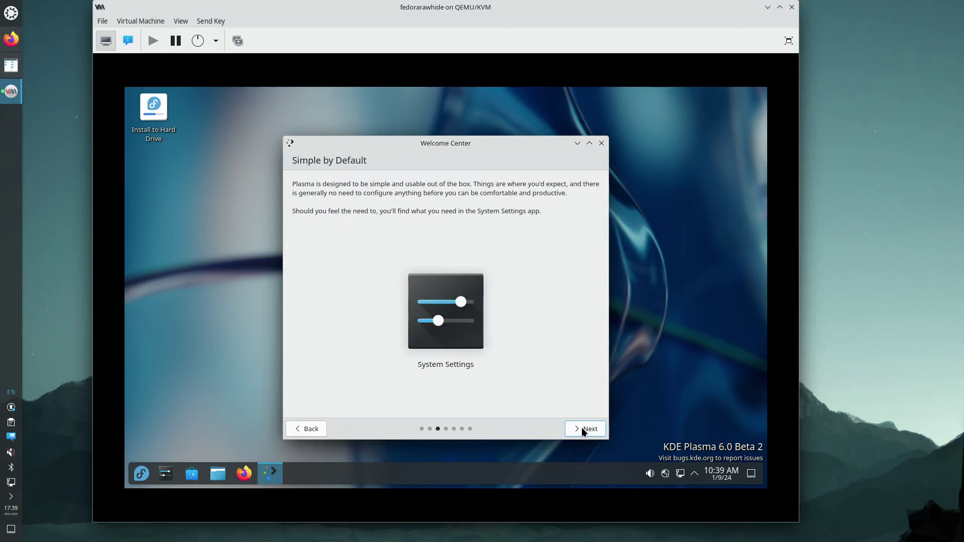
click(581, 427)
click(582, 427)
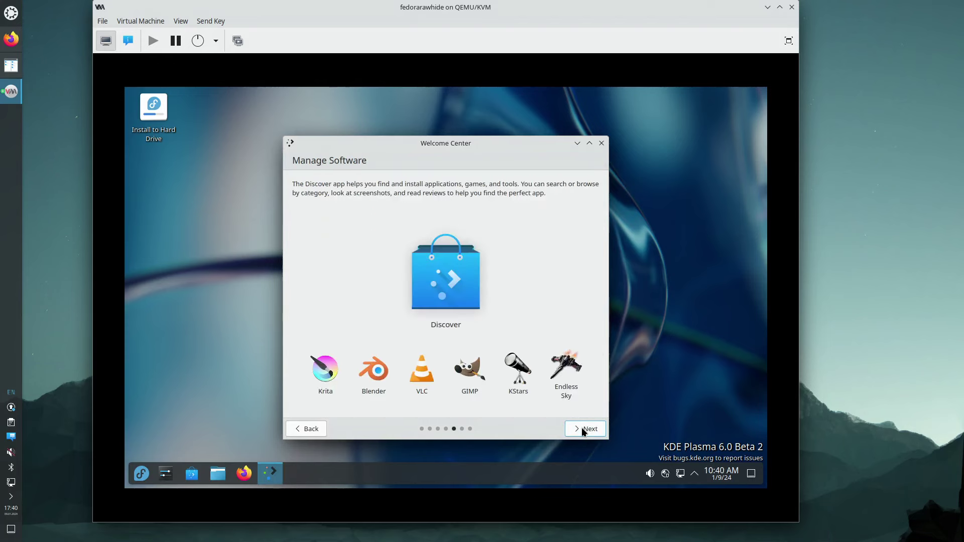
click(581, 427)
click(582, 431)
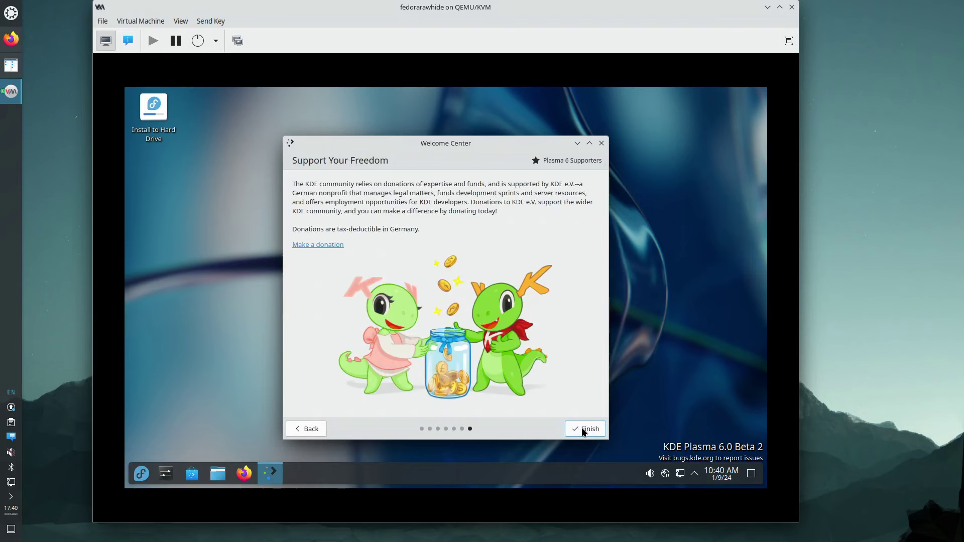
click(585, 429)
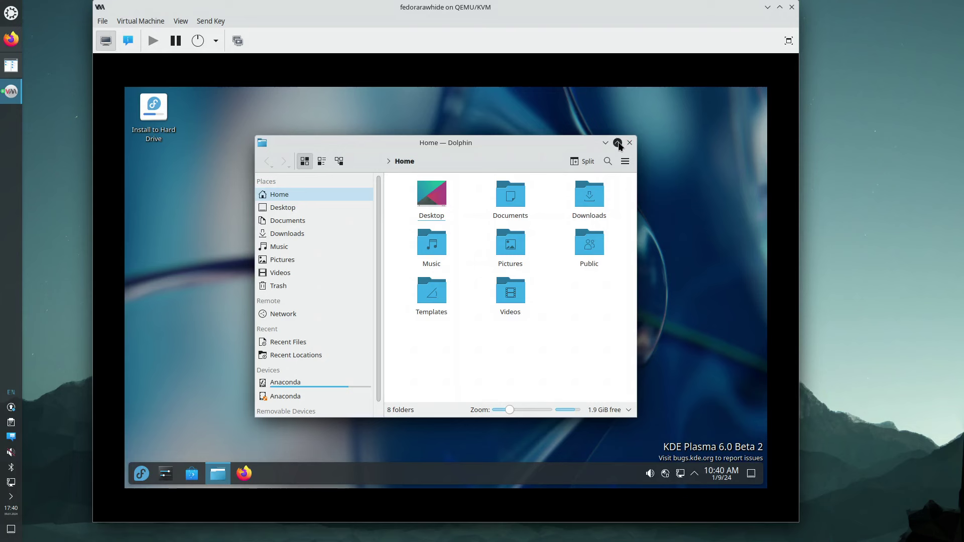
Step: Try out maximizing the Dolphin window vertically and fully, and restore it to its original size
middle_click(617, 143)
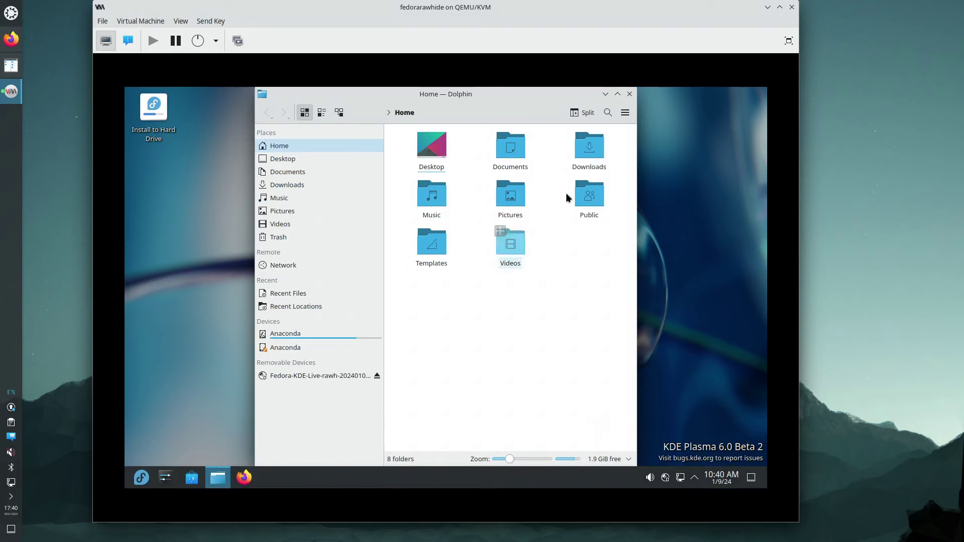
click(619, 97)
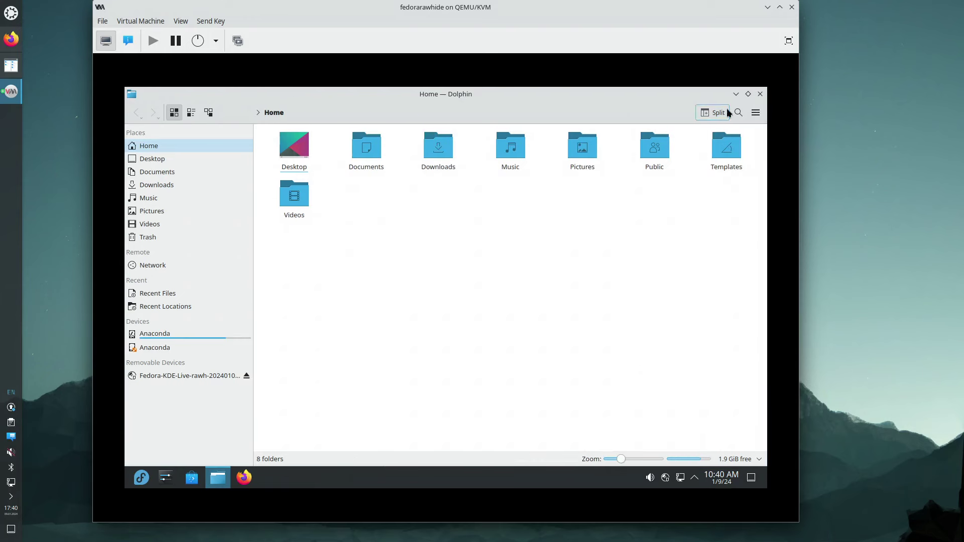
click(750, 97)
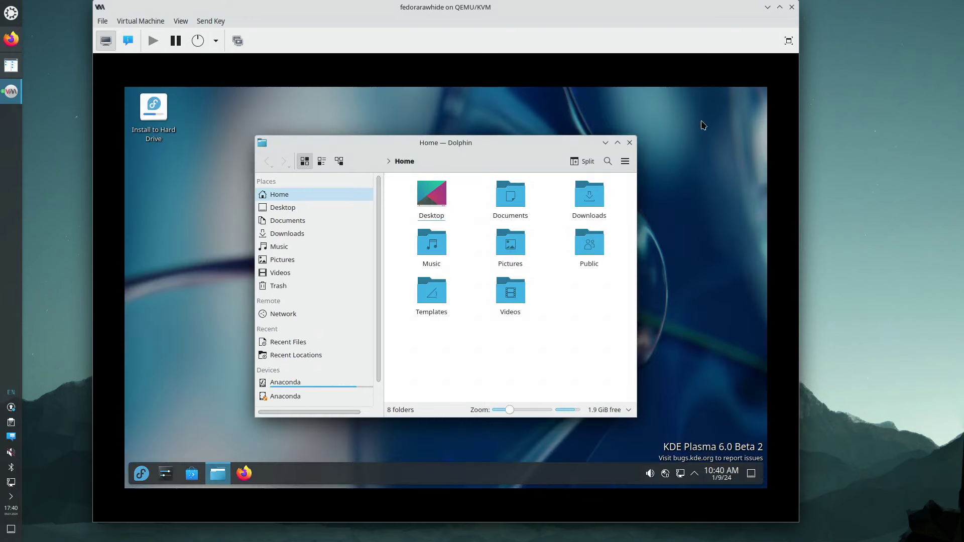
middle_click(619, 142)
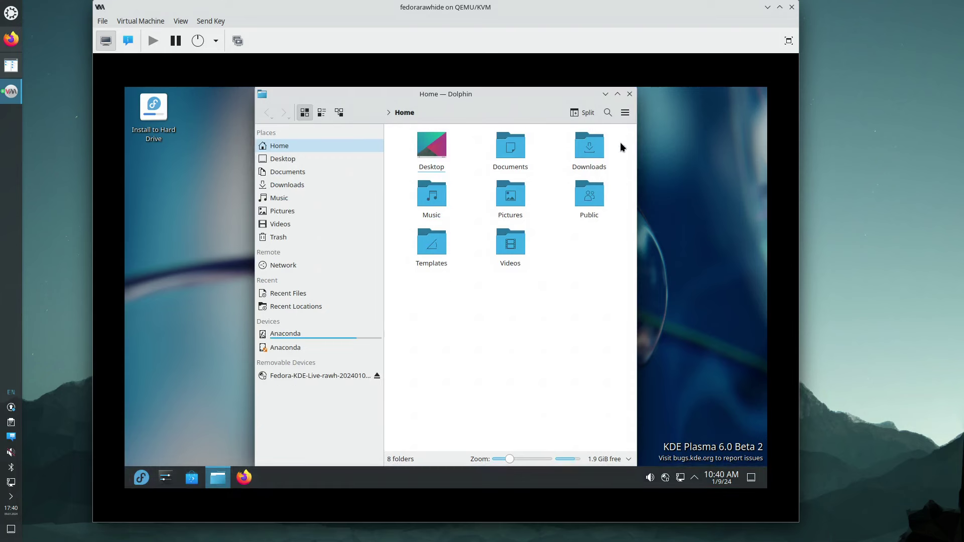
middle_click(619, 94)
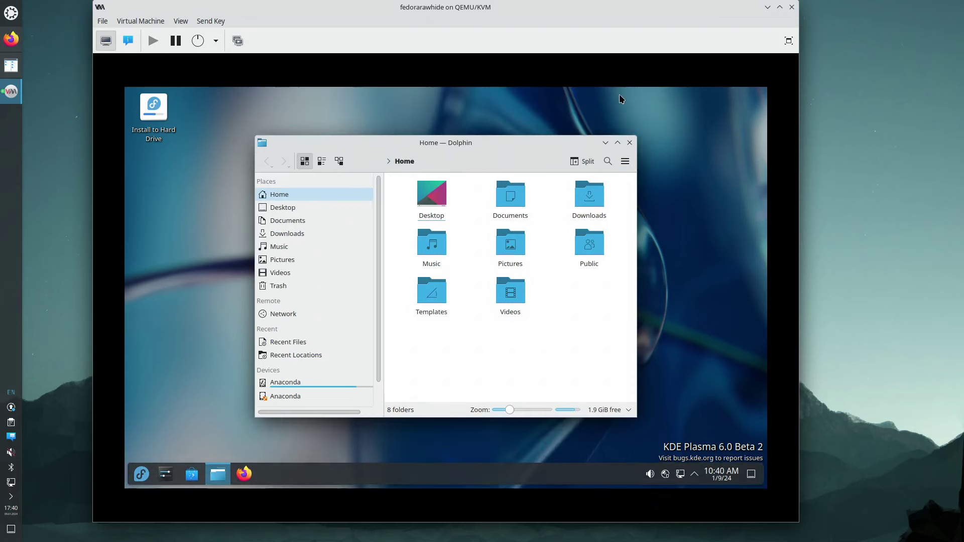
Step: Repeatedly switch the Dolphin window between its normal size and vertically maximized, ending with it vertically maximized
middle_click(618, 143)
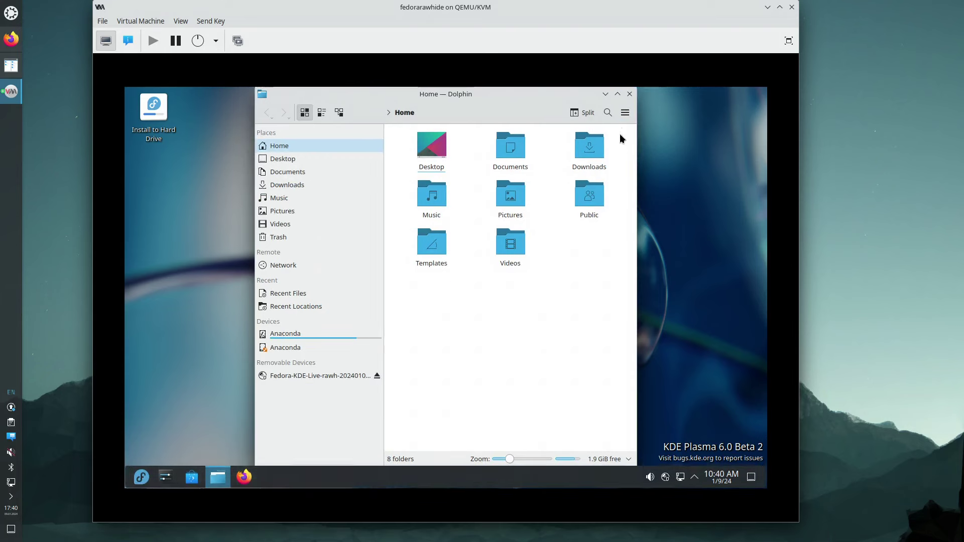
middle_click(618, 94)
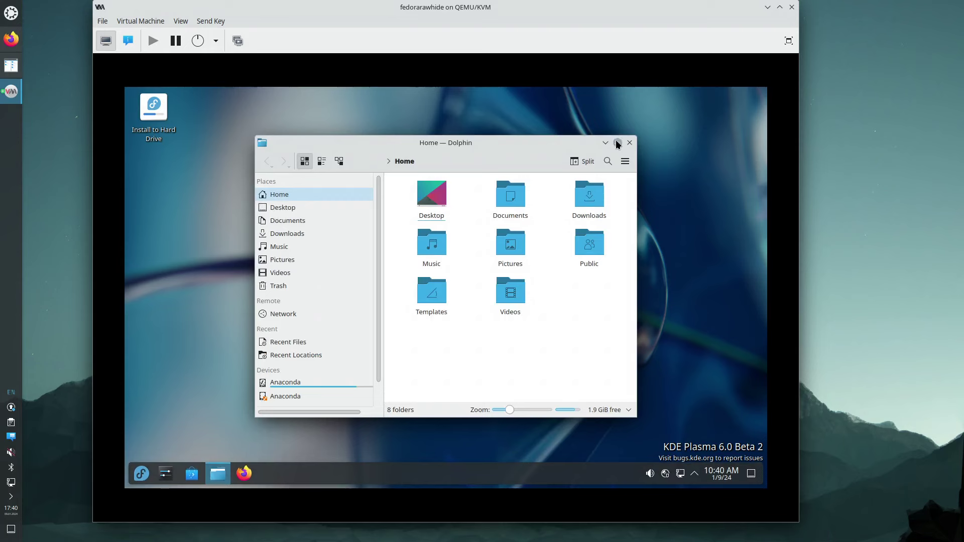
middle_click(617, 143)
middle_click(617, 95)
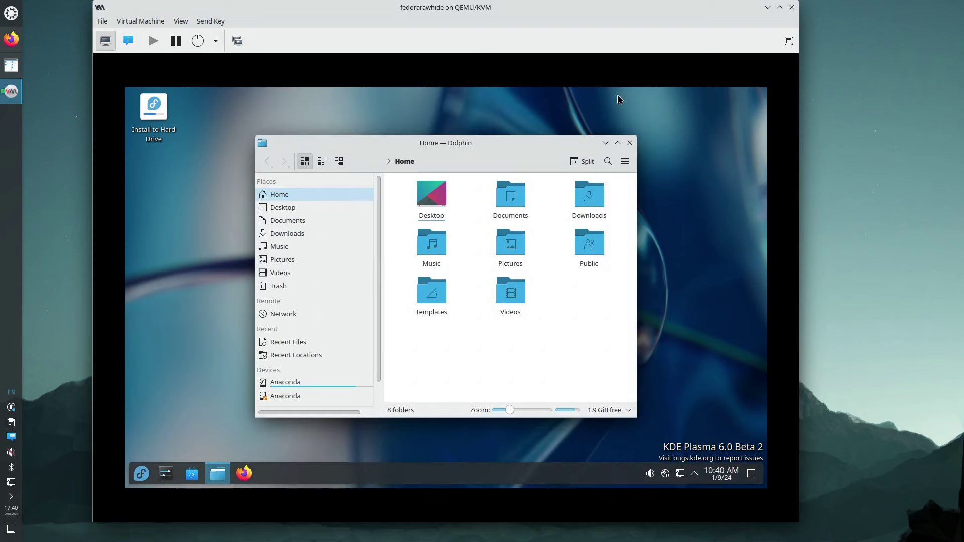
middle_click(618, 143)
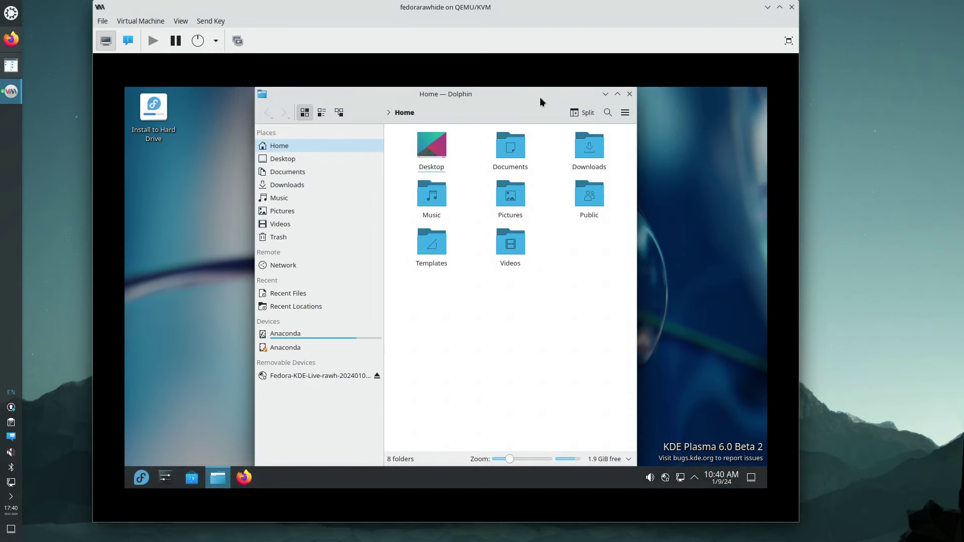
Step: Tile the Dolphin window to each half and each quarter of the guest desktop, ending with it maximized
drag(540, 102, 766, 198)
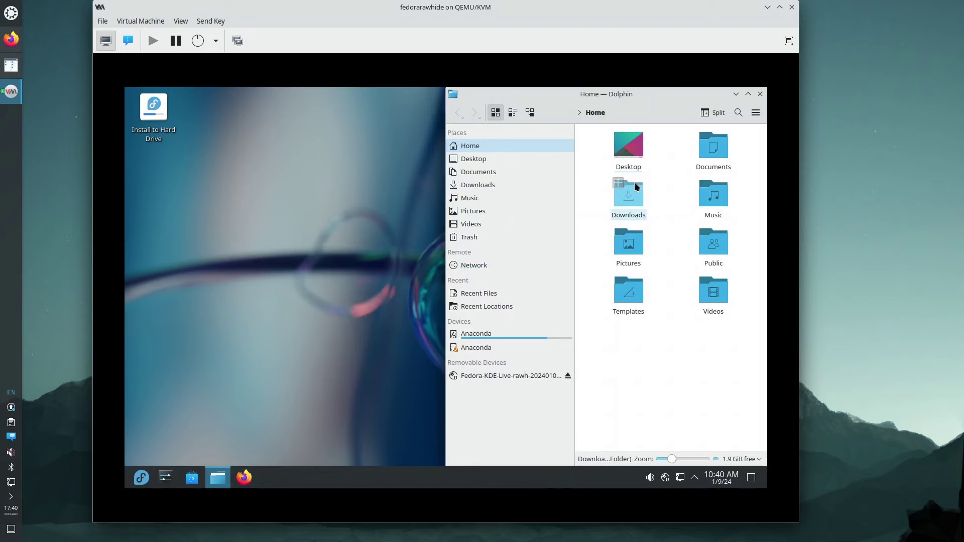
drag(585, 93, 128, 237)
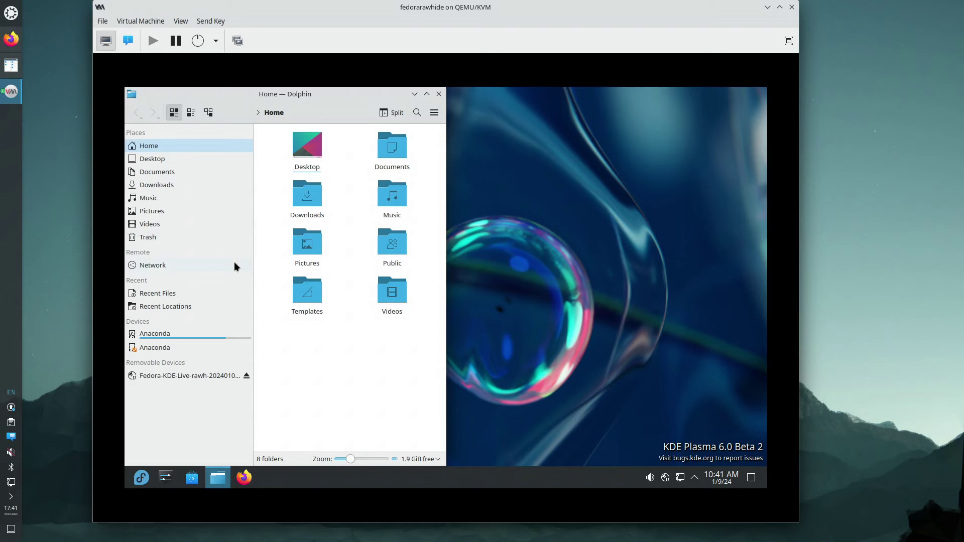
drag(209, 93, 124, 89)
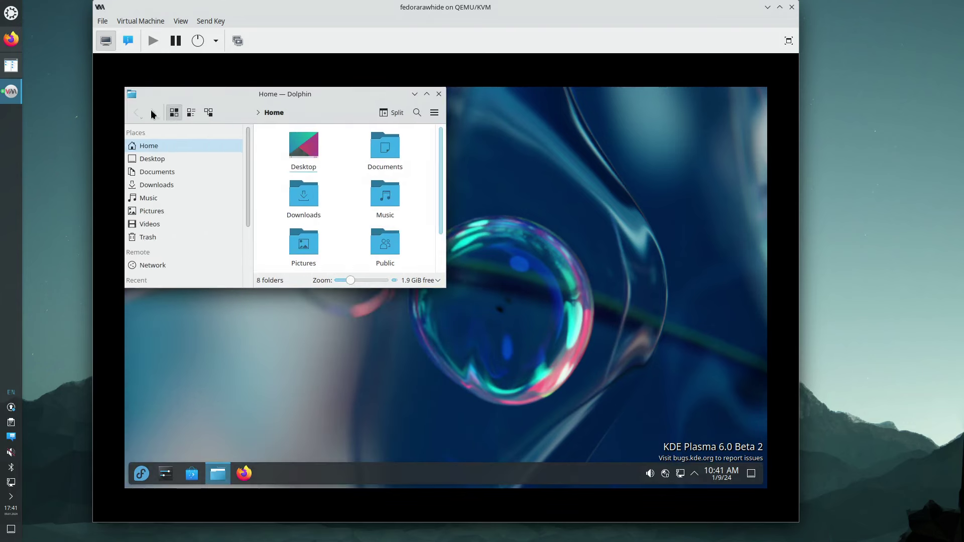
drag(242, 94, 109, 477)
drag(322, 295, 792, 454)
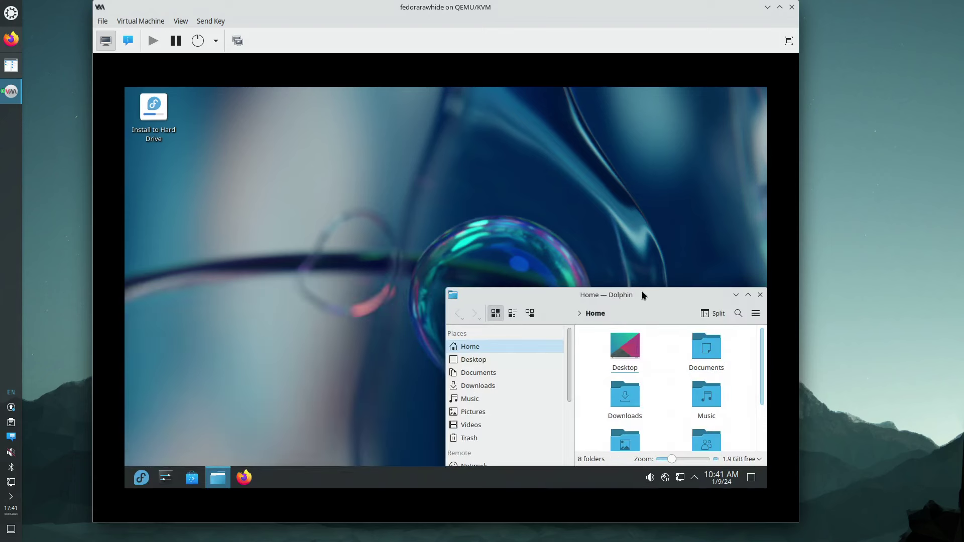
drag(640, 291, 751, 127)
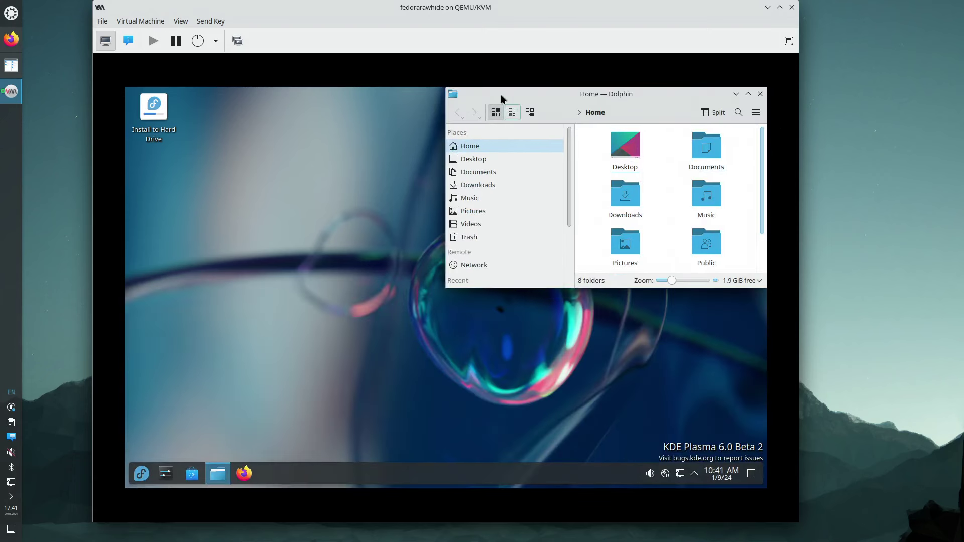
drag(561, 95, 427, 93)
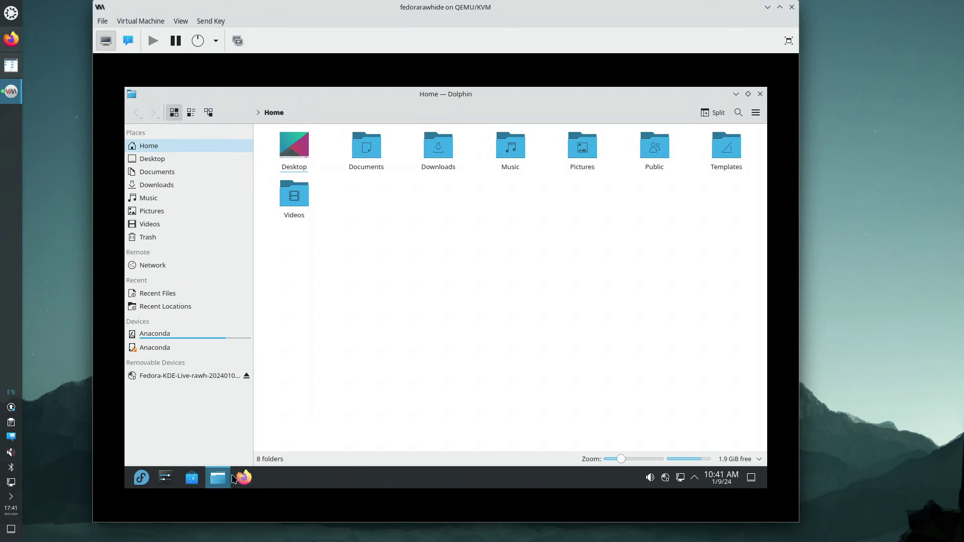
Step: Open About this System in System Settings and examine the Plasma, kernel, graphics platform and graphics processor details
click(166, 478)
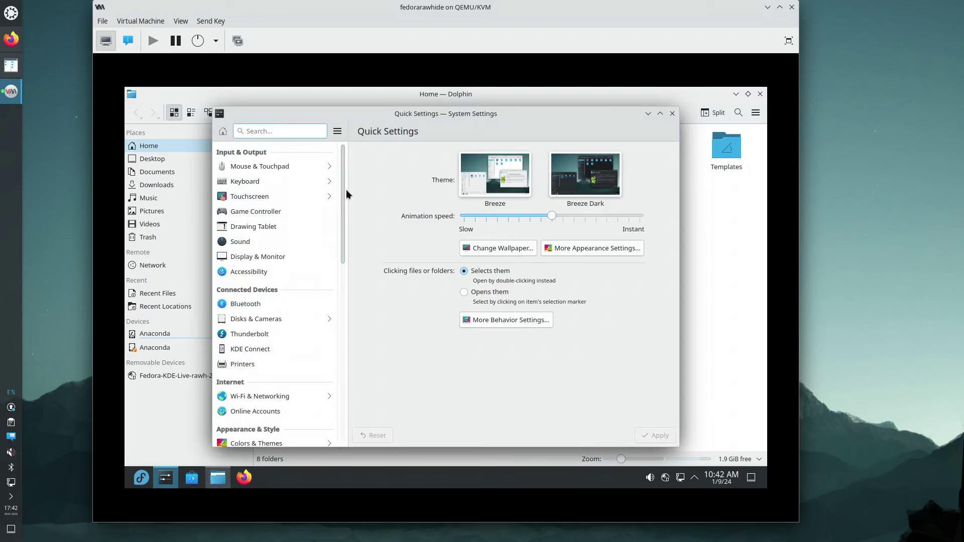
drag(342, 189, 340, 411)
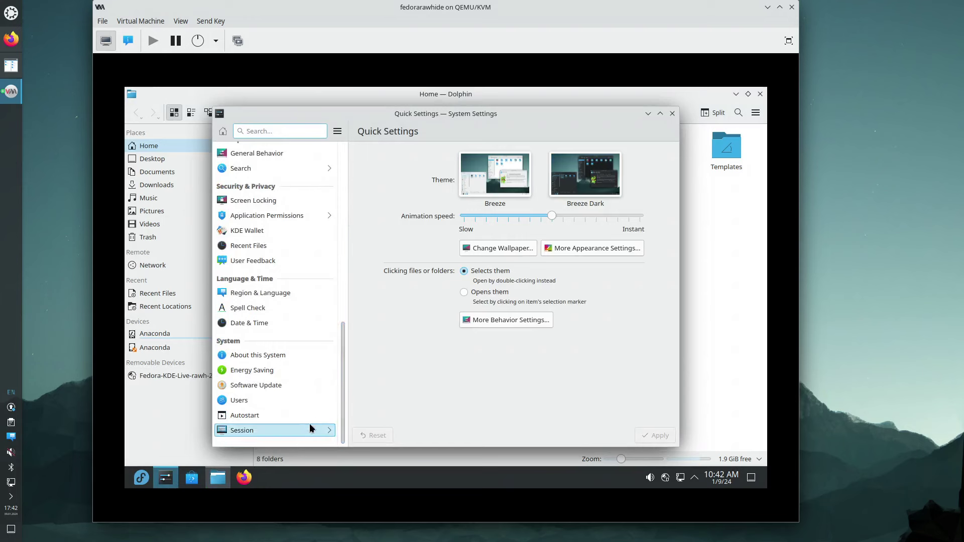
click(266, 355)
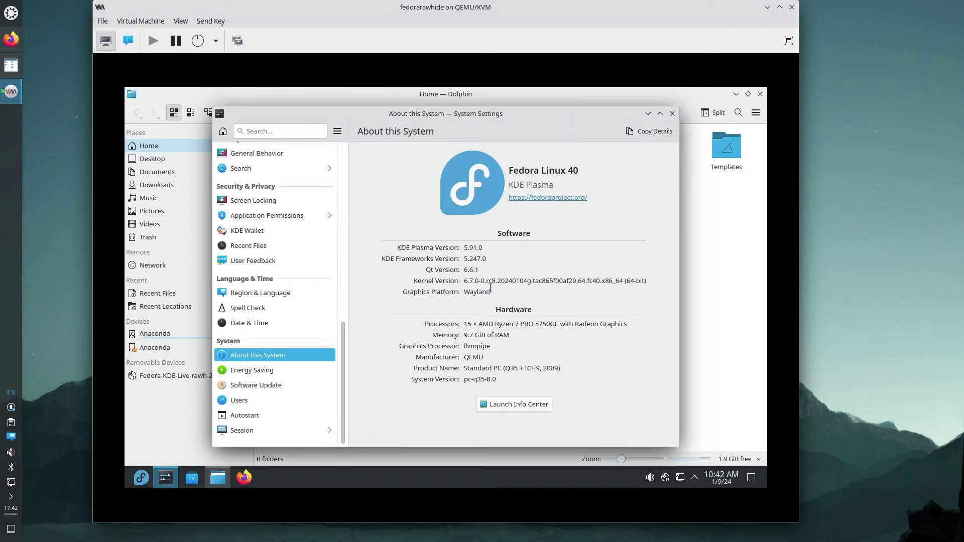
double_click(466, 346)
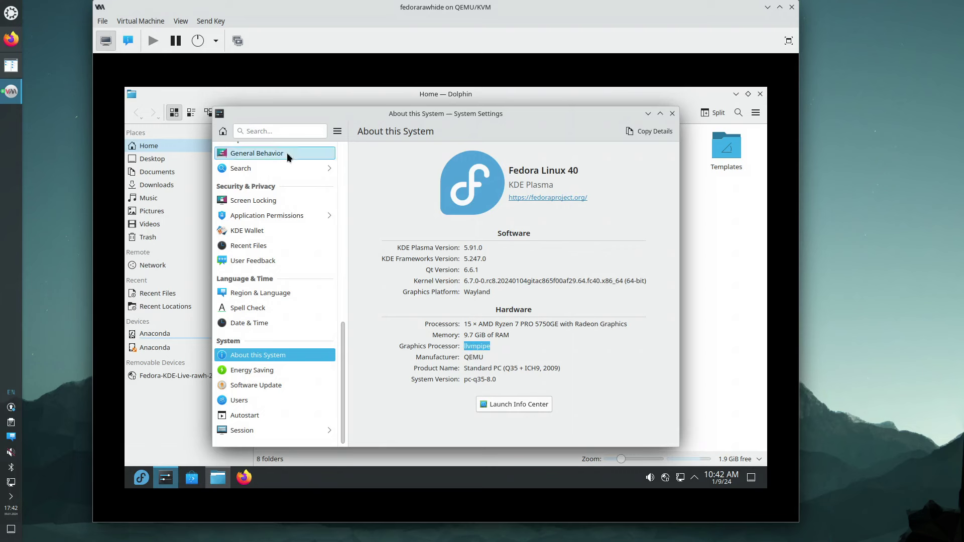
Step: In the Screen Edges settings, set the top-left corner to No Action and quarter tiling to the outer 15%, and apply
click(286, 131)
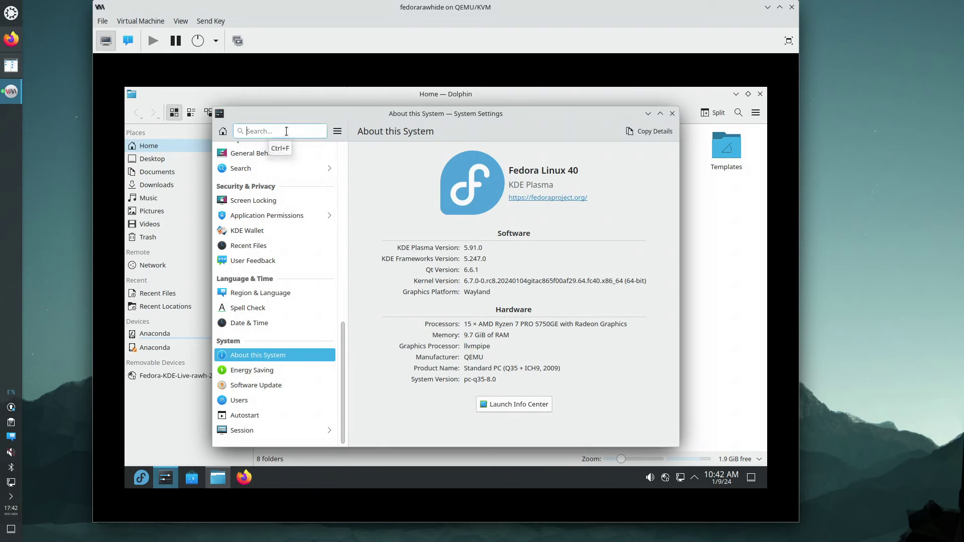
text(edge)
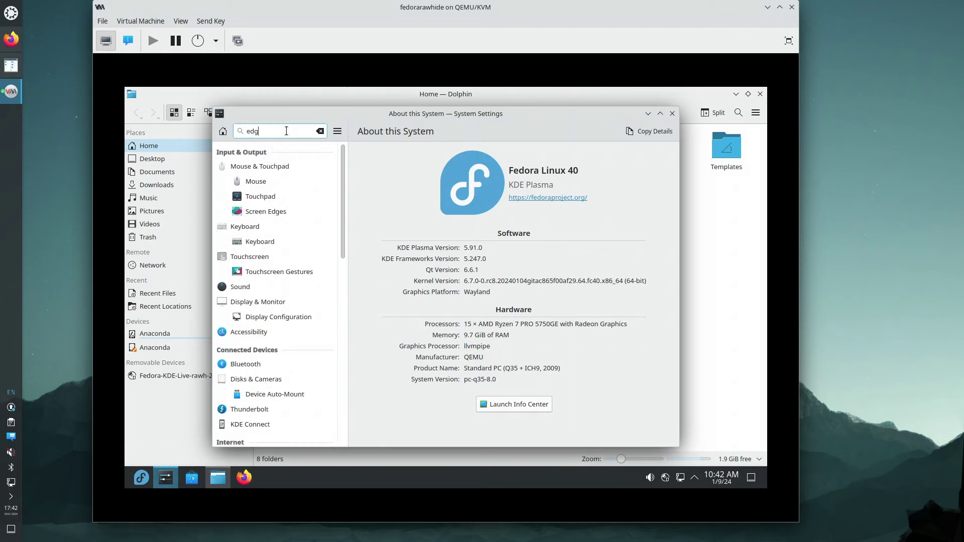
click(289, 185)
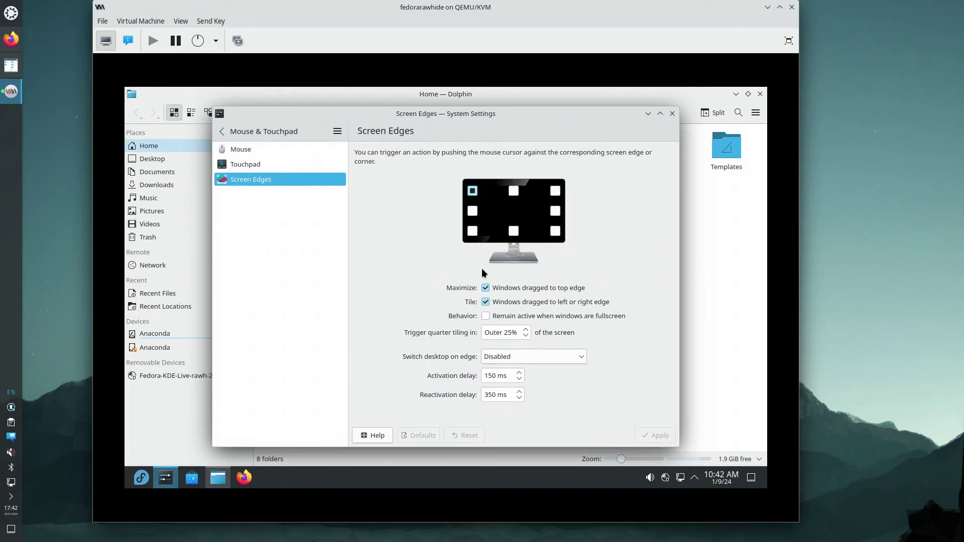
click(473, 191)
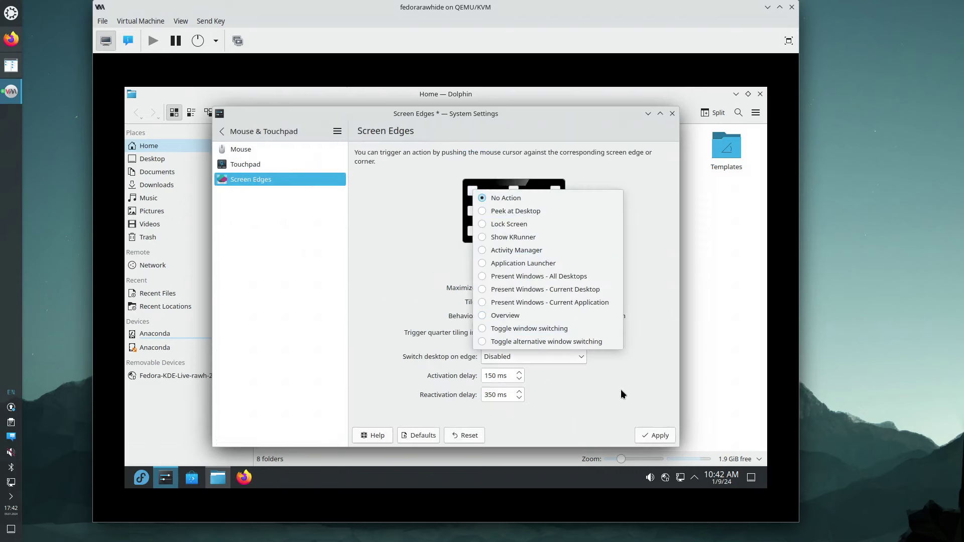
click(649, 346)
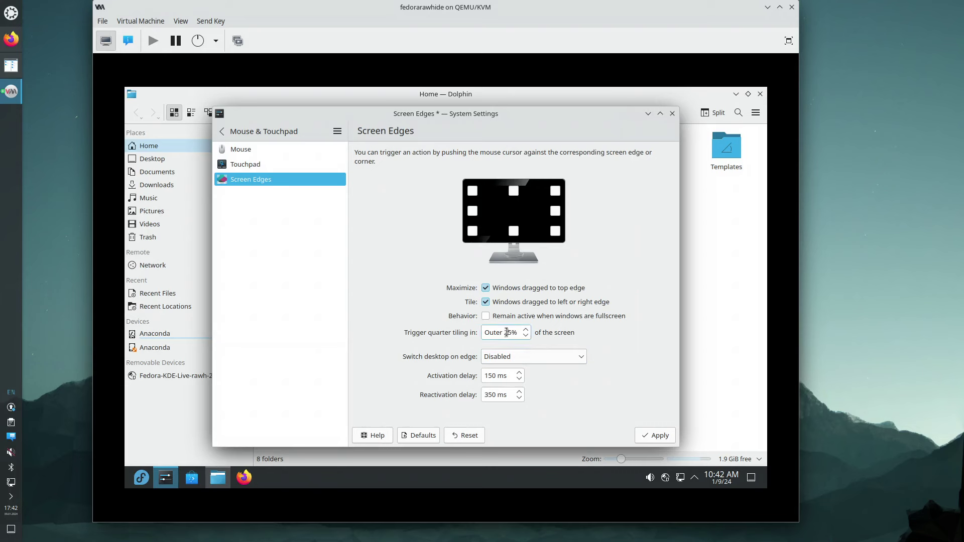
click(643, 435)
Step: Find the Fonts settings, set sub-pixel rendering to RGB and hinting to Full, and apply the changes
click(244, 134)
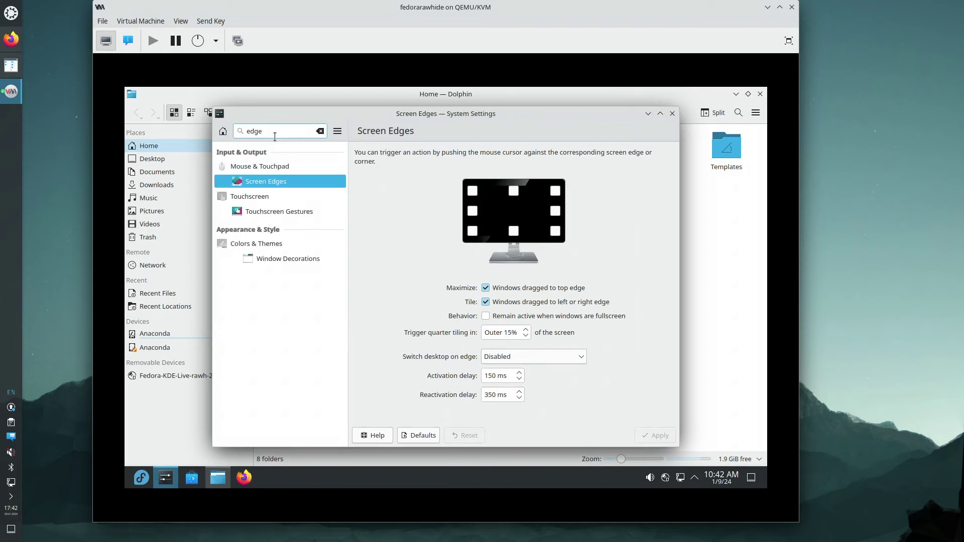
double_click(234, 131)
text(font)
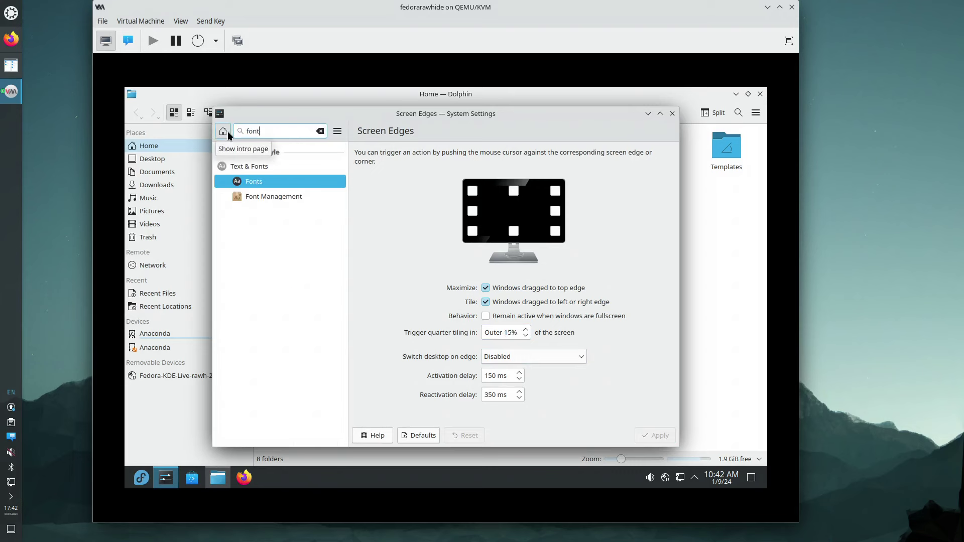
click(267, 182)
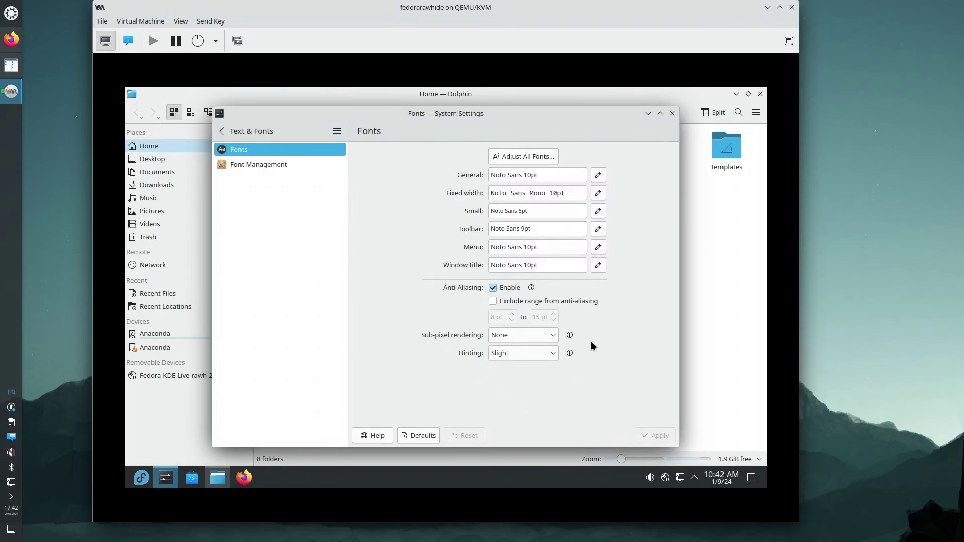
click(552, 335)
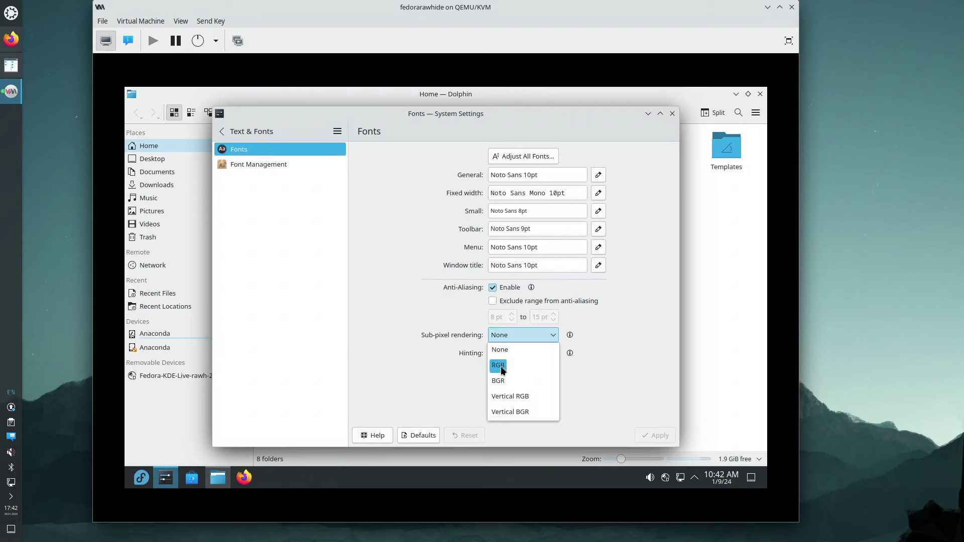
click(503, 365)
click(553, 353)
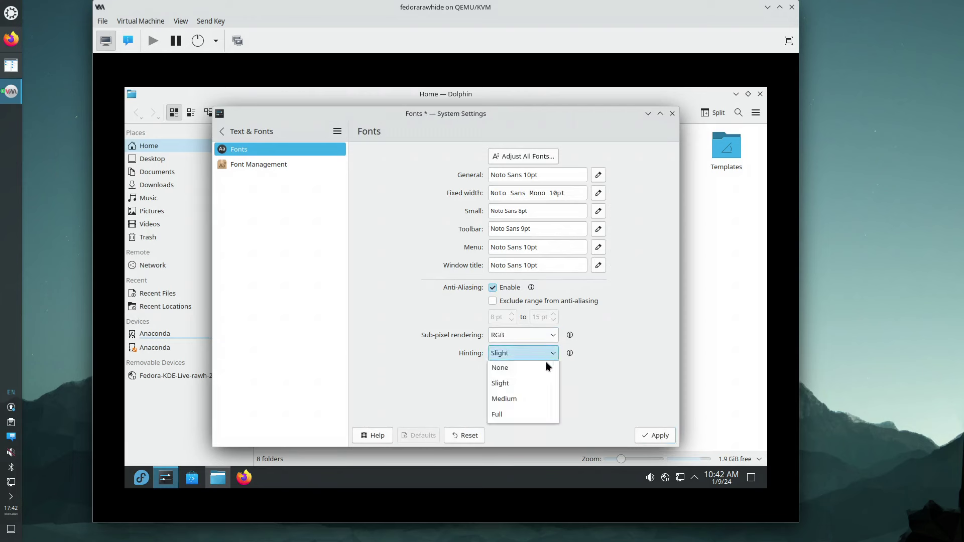
click(510, 413)
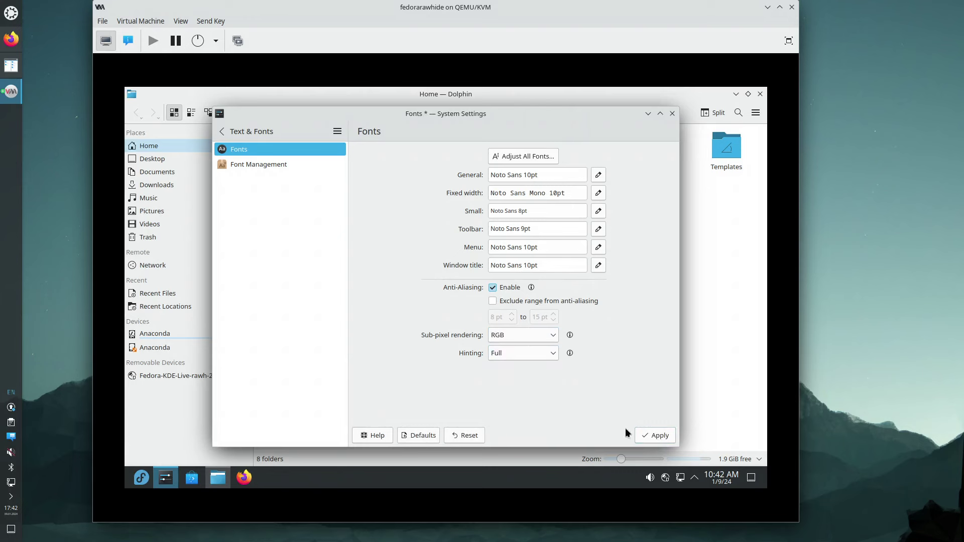
click(652, 435)
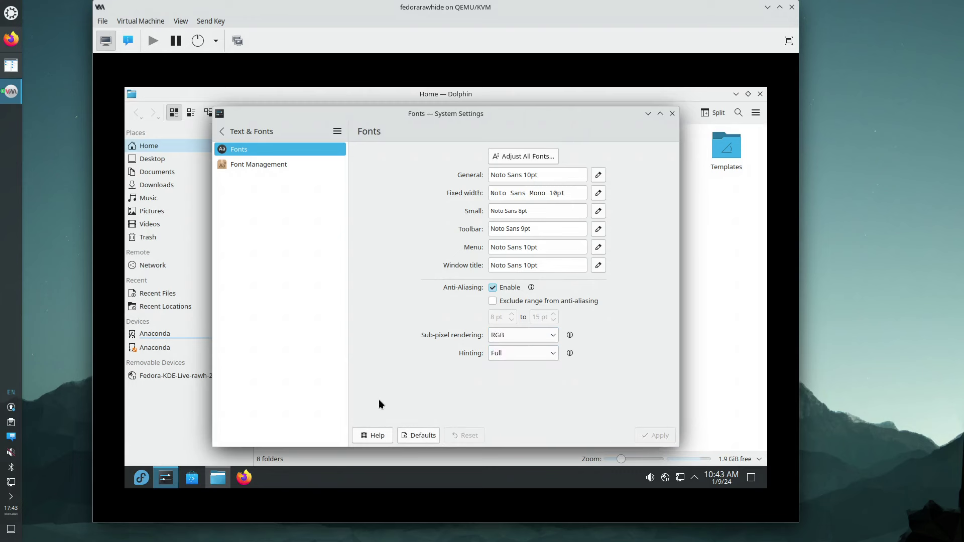
Step: Search the settings for "mouse", open Cursors, set the Breeze cursor size to 36 and apply it
click(222, 131)
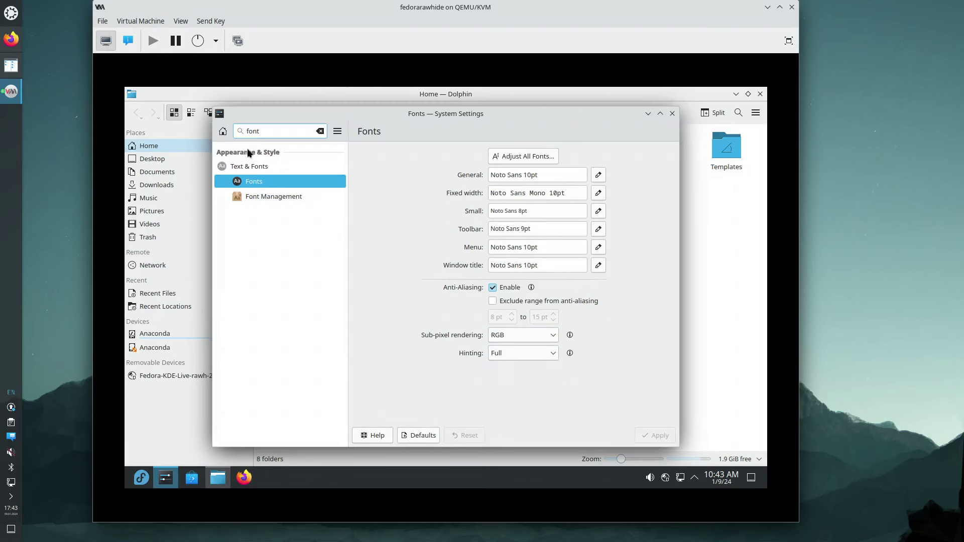
double_click(264, 132)
text(mouse)
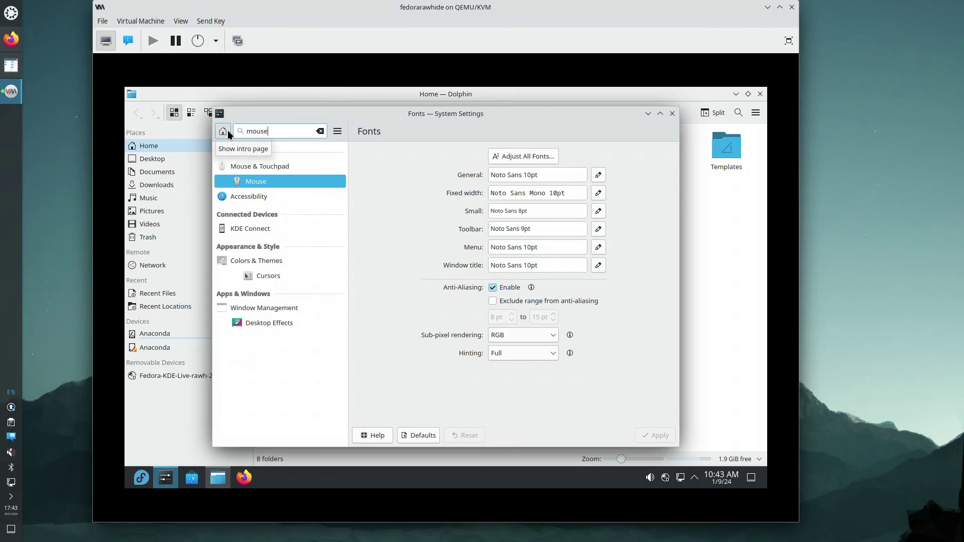
click(274, 277)
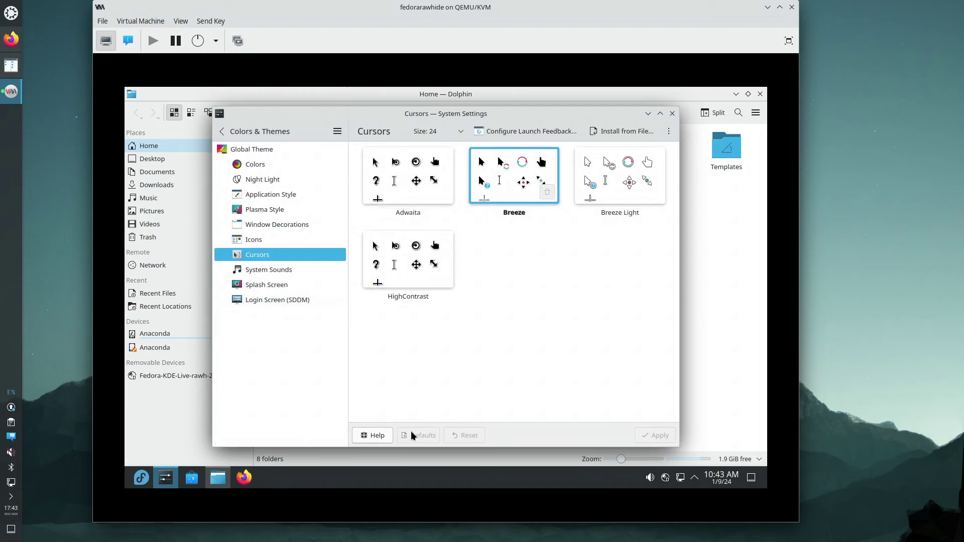
click(450, 131)
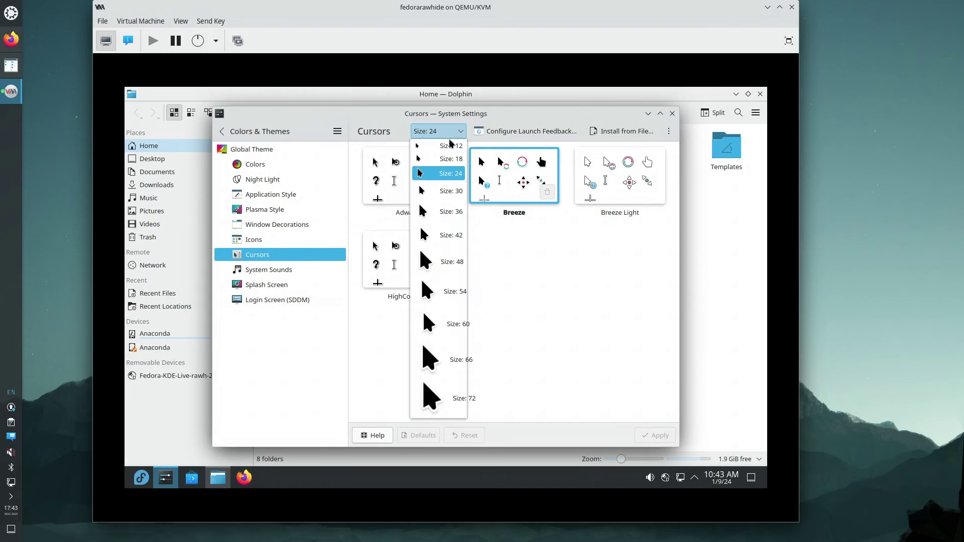
click(447, 212)
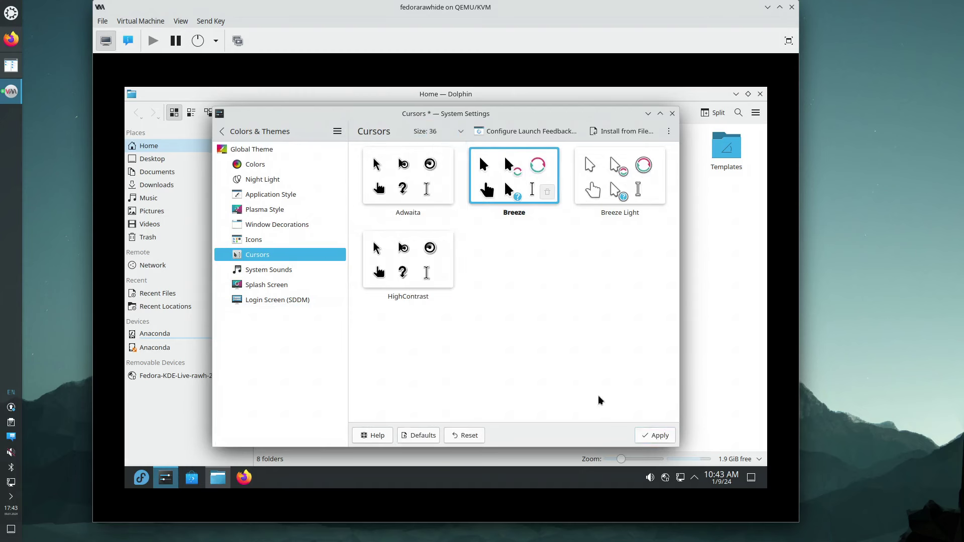
click(655, 436)
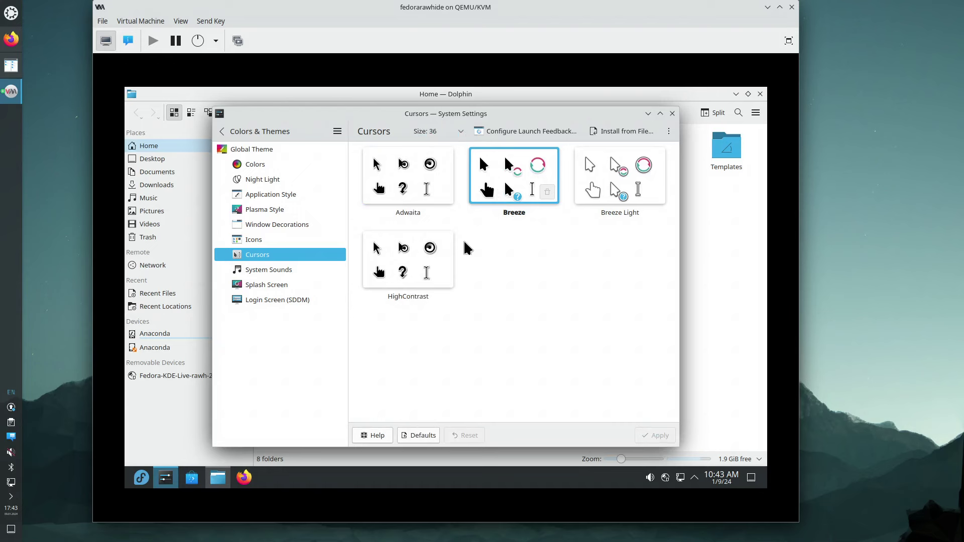
Step: Search the settings for "mouse", clear the search and look through the complete list of settings categories
click(222, 131)
text(mouse)
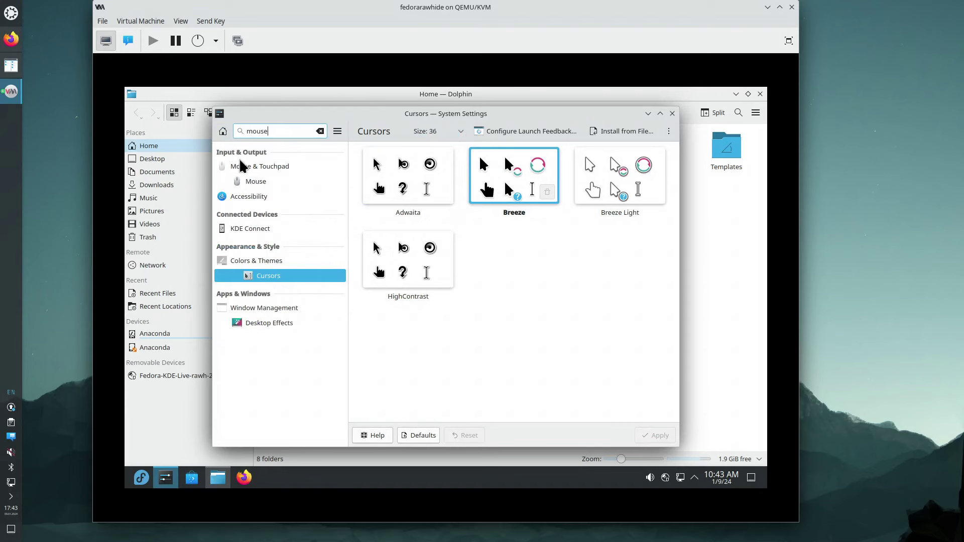
click(319, 132)
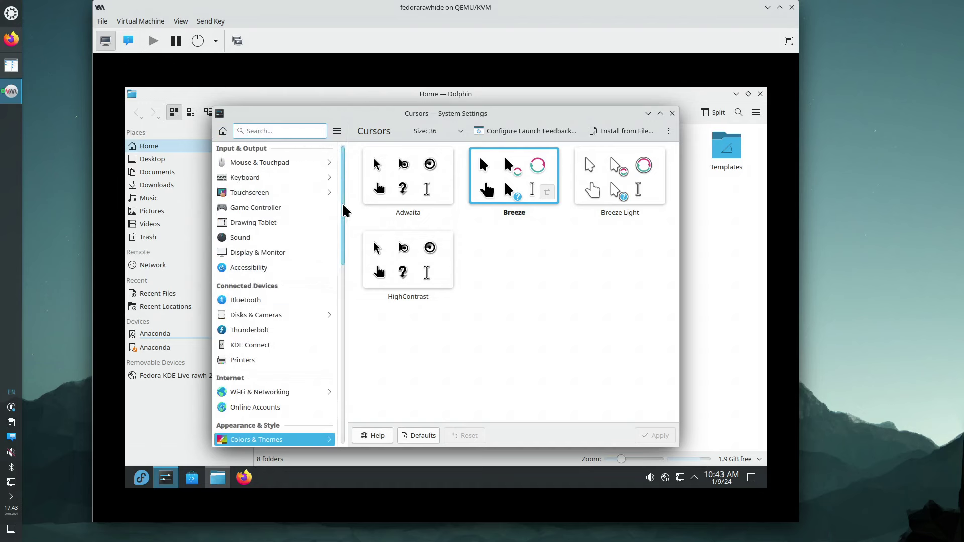
drag(345, 211, 343, 396)
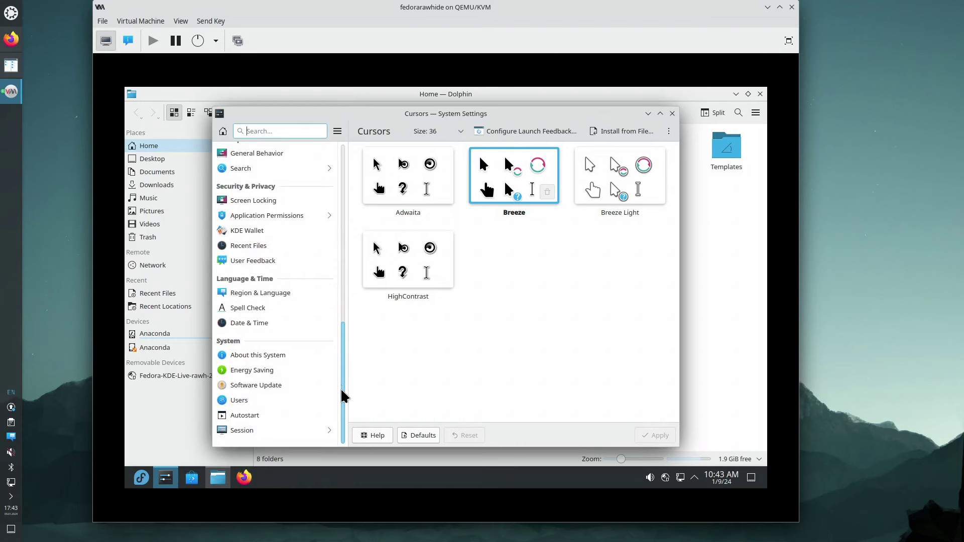
drag(343, 397, 344, 422)
drag(345, 422, 345, 188)
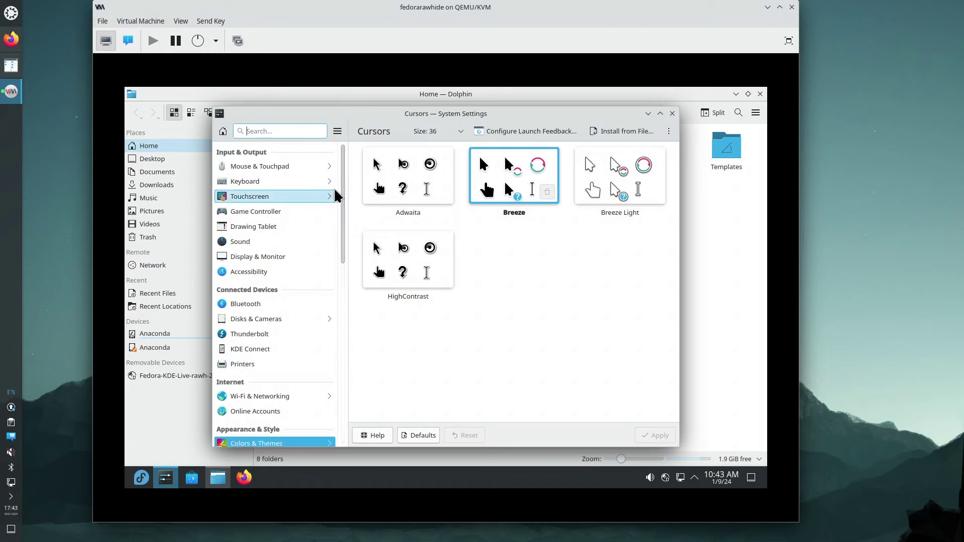
Step: Close System Settings and start Firefox, skipping its welcome pages without importing from a previous browser
click(673, 114)
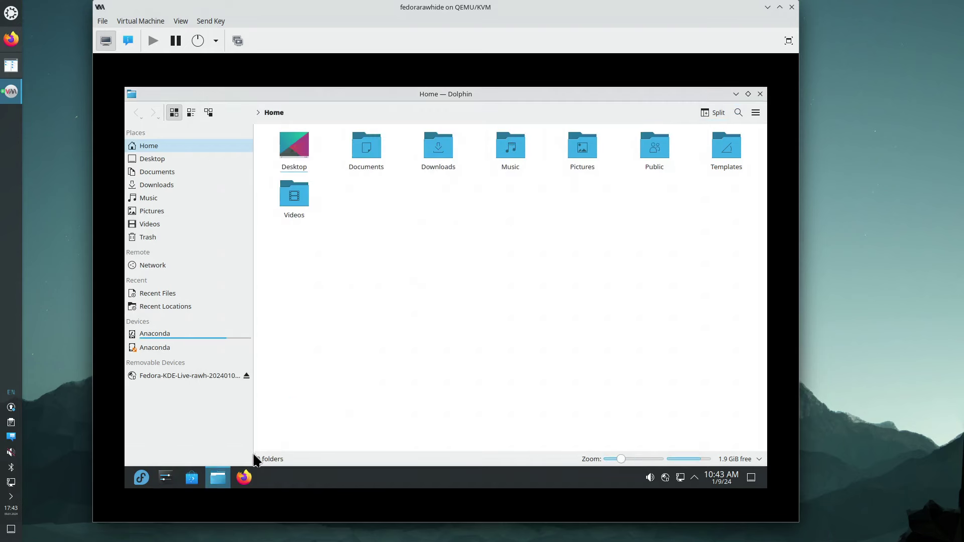
click(245, 477)
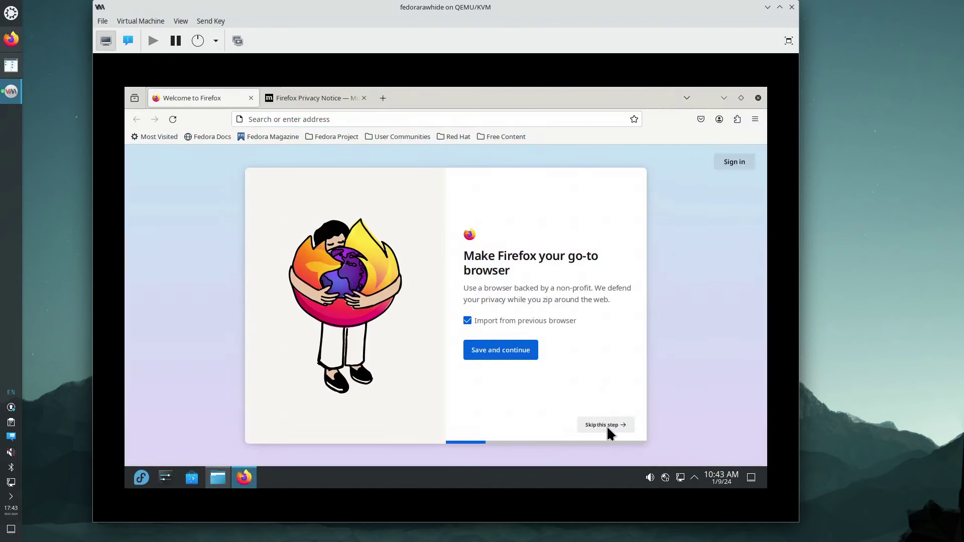
click(523, 322)
click(579, 424)
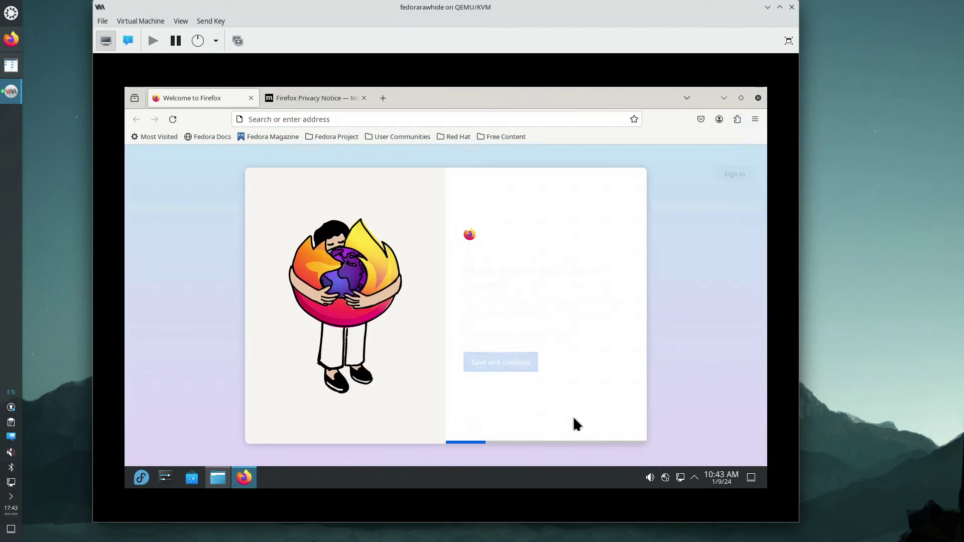
click(606, 421)
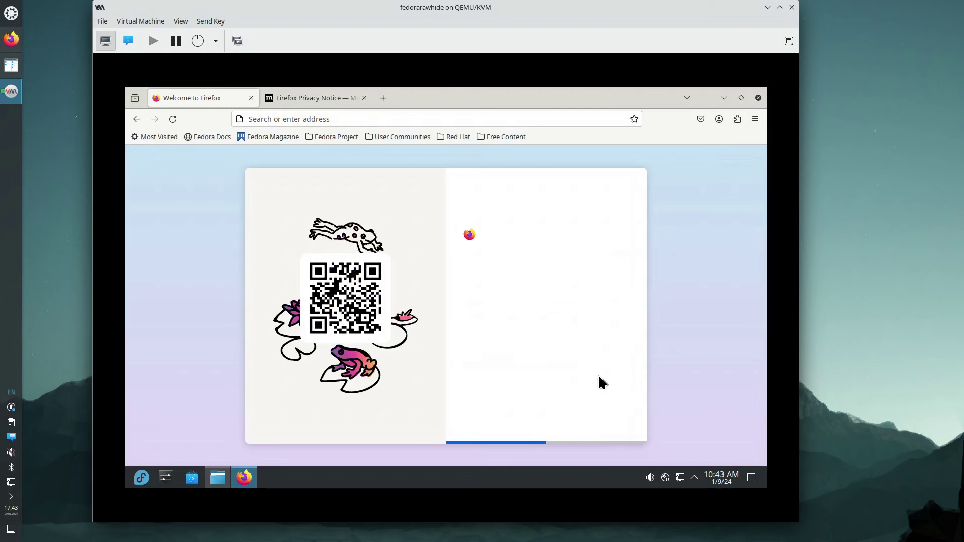
click(605, 423)
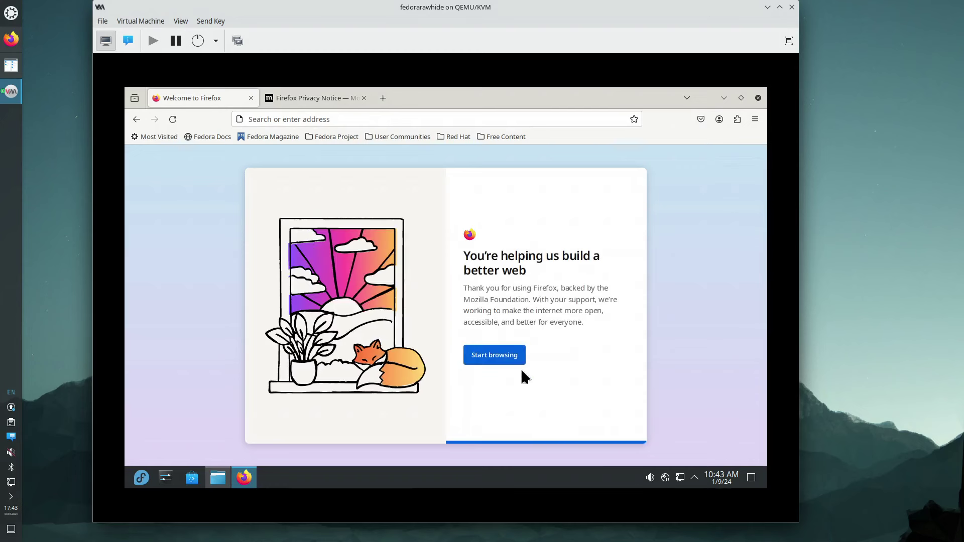
click(477, 347)
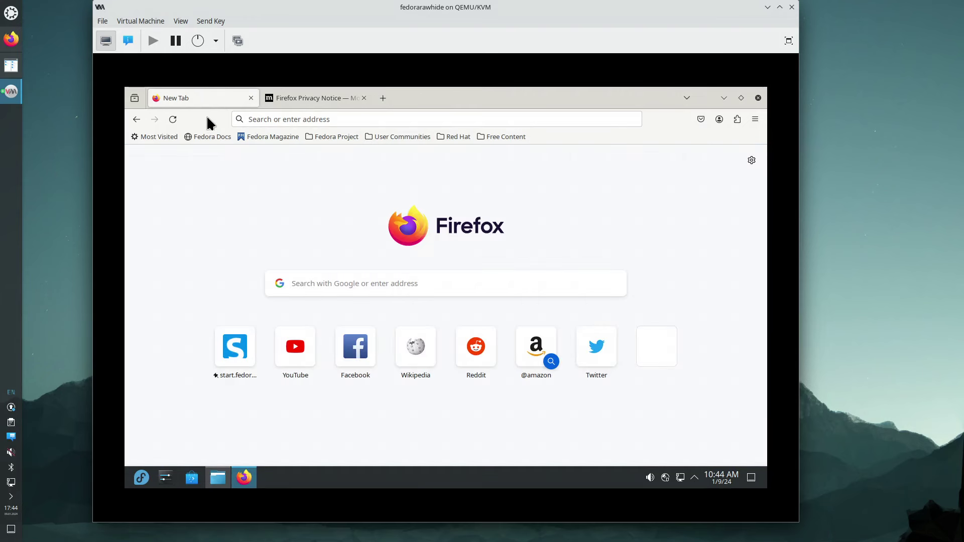
Step: Show Firefox's menu bar and remove both flexible spaces beside the address bar in toolbar customization
right_click(206, 117)
click(235, 128)
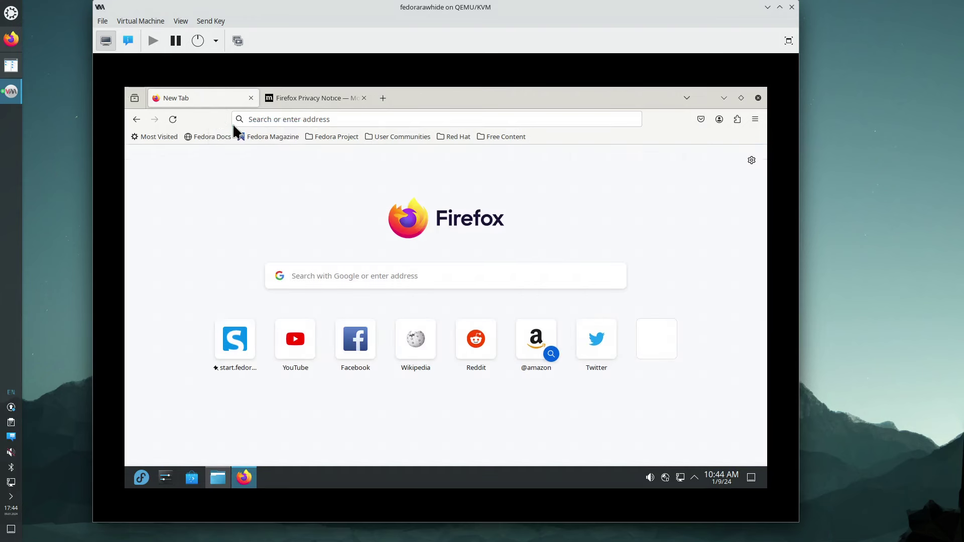
right_click(209, 134)
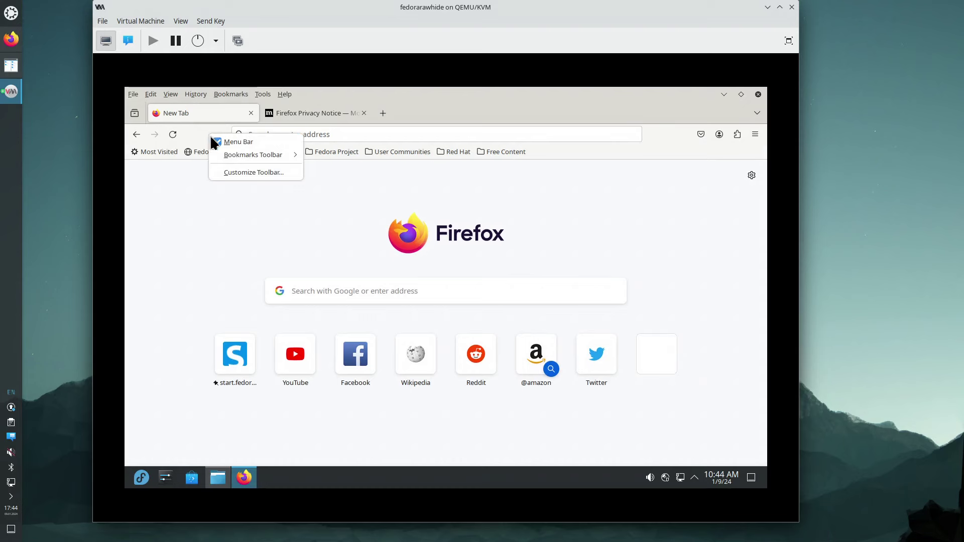
click(251, 173)
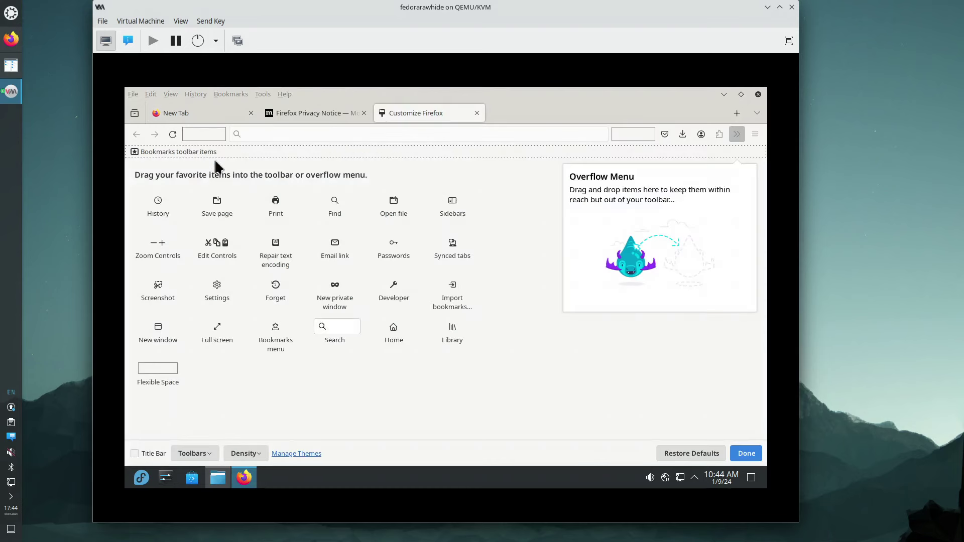
drag(212, 149, 465, 366)
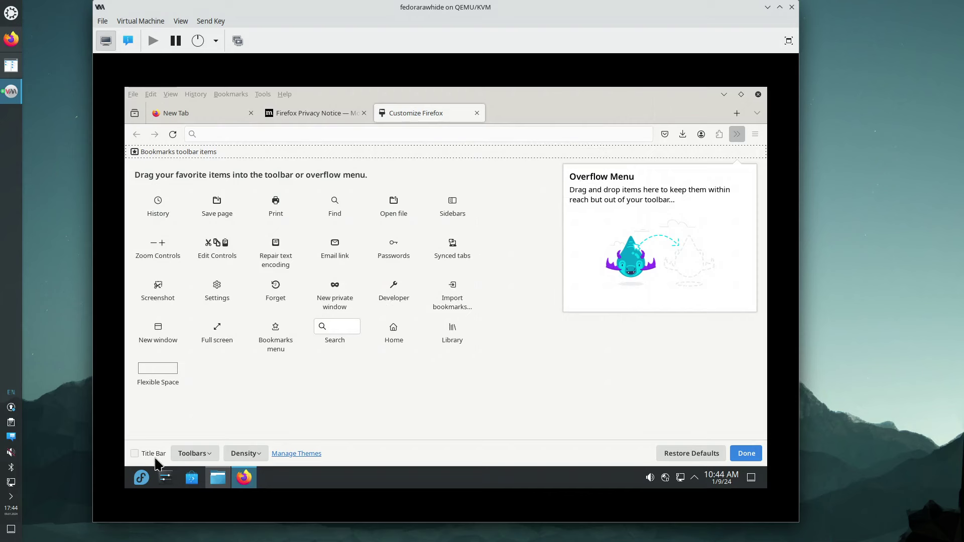
Step: Enable the title bar, set the Bookmarks Toolbar to Never Show and finish customizing
click(135, 453)
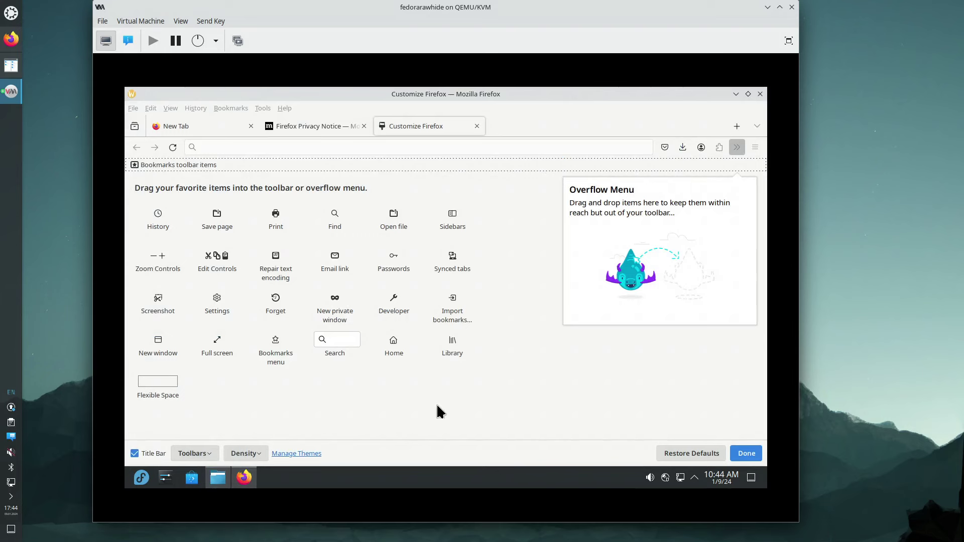
click(205, 455)
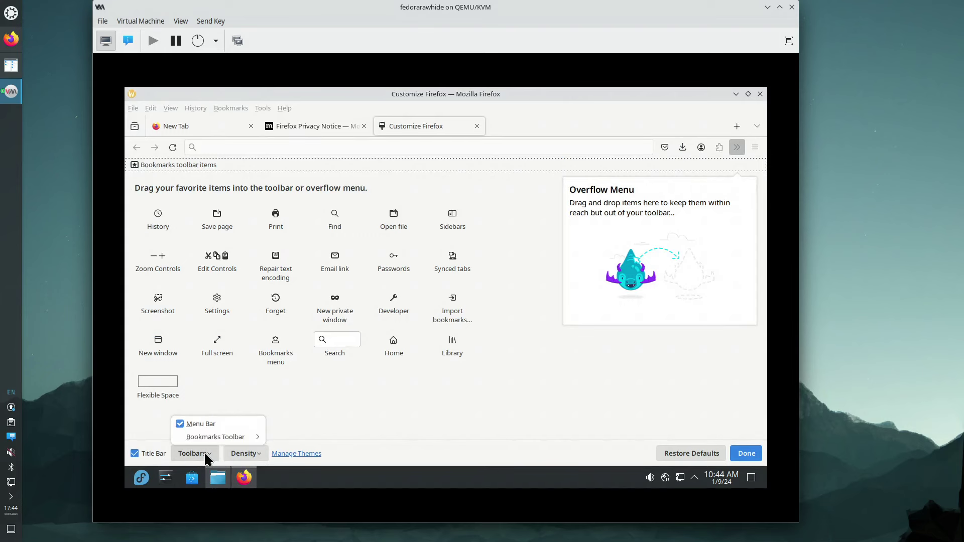
mouse_move(225, 439)
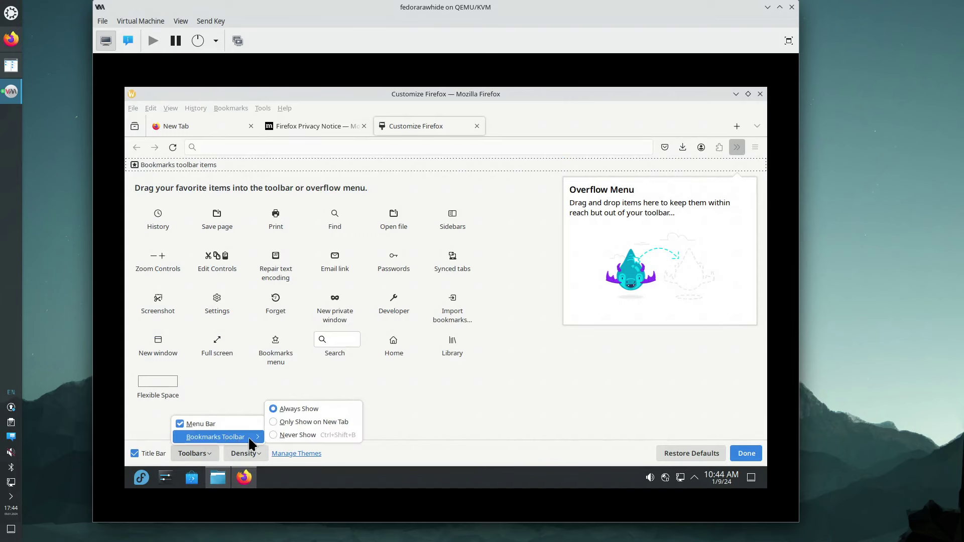
click(294, 435)
click(750, 455)
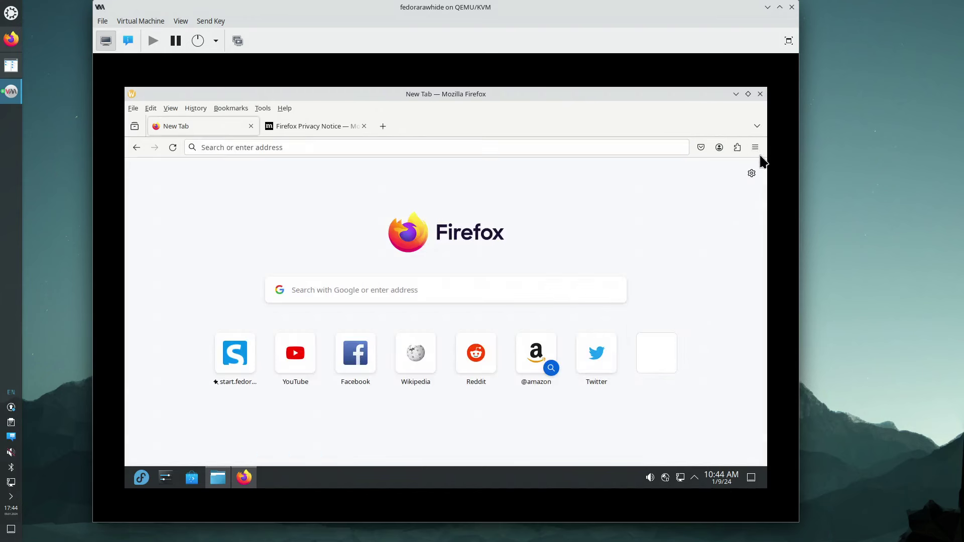
Step: Customize the toolbar again to remove the Pocket and account buttons next to the address bar
right_click(703, 145)
click(659, 217)
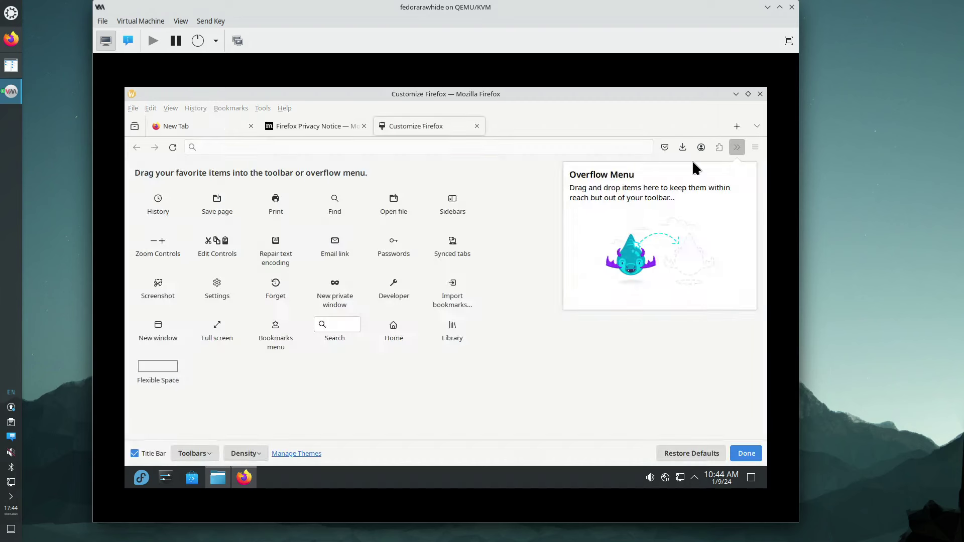
drag(661, 146, 510, 204)
drag(703, 145, 612, 280)
click(747, 454)
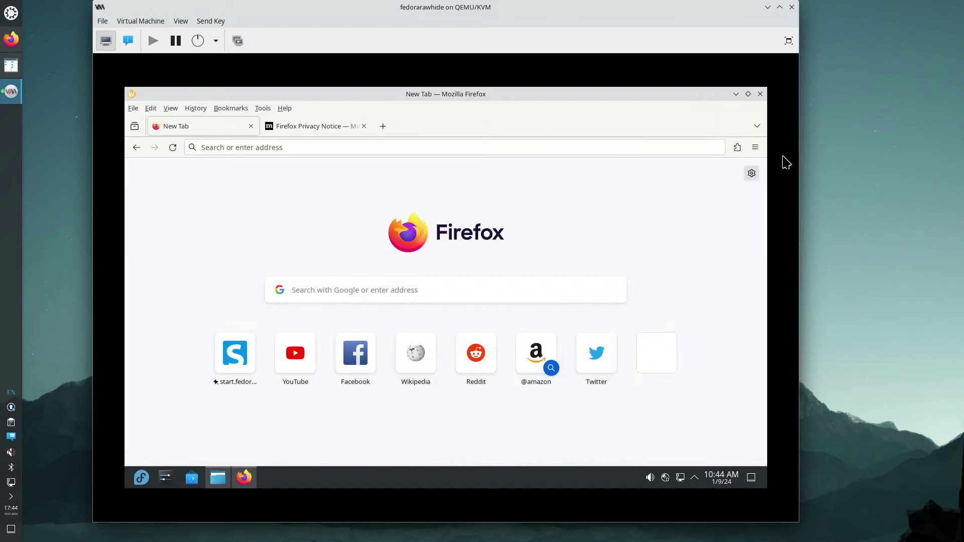
Step: Search Firefox's settings for "tabs" and set both Homepage and new windows and New tabs to Blank Page
click(755, 148)
click(665, 398)
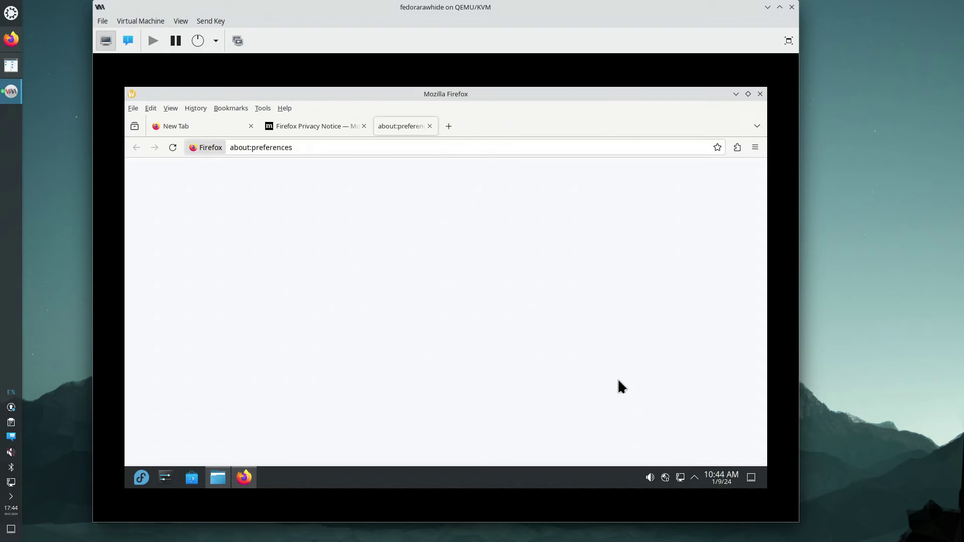
text(tabs)
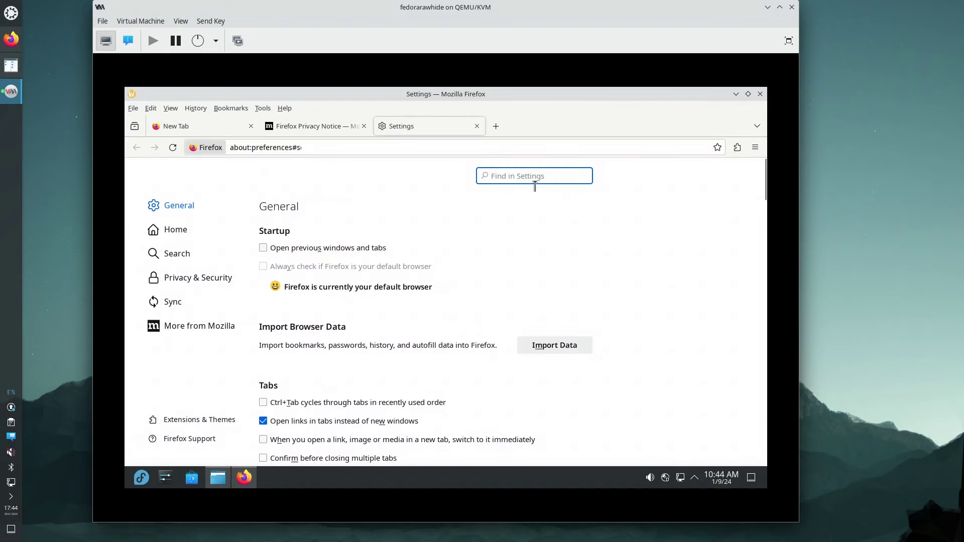
scroll(517, 261, down, 5)
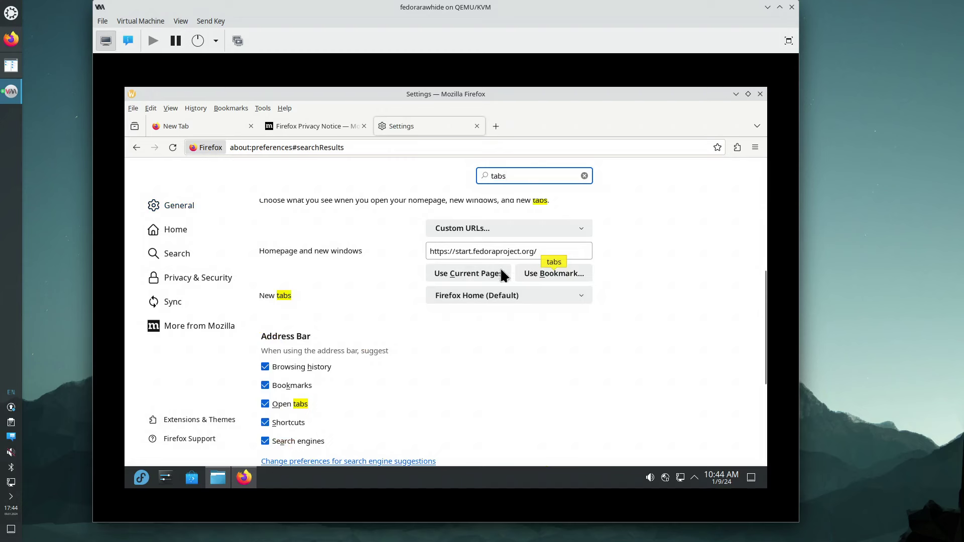
click(492, 228)
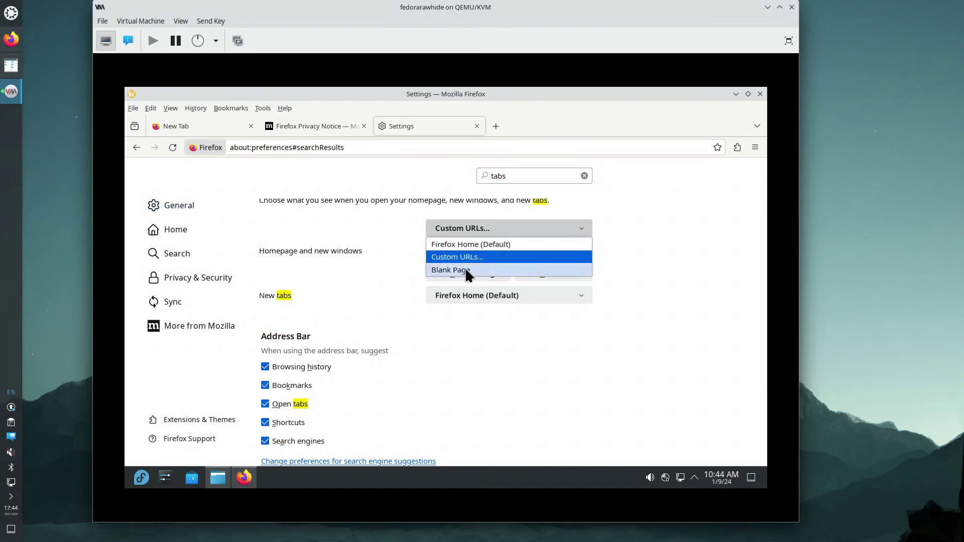
click(465, 269)
click(472, 254)
click(465, 281)
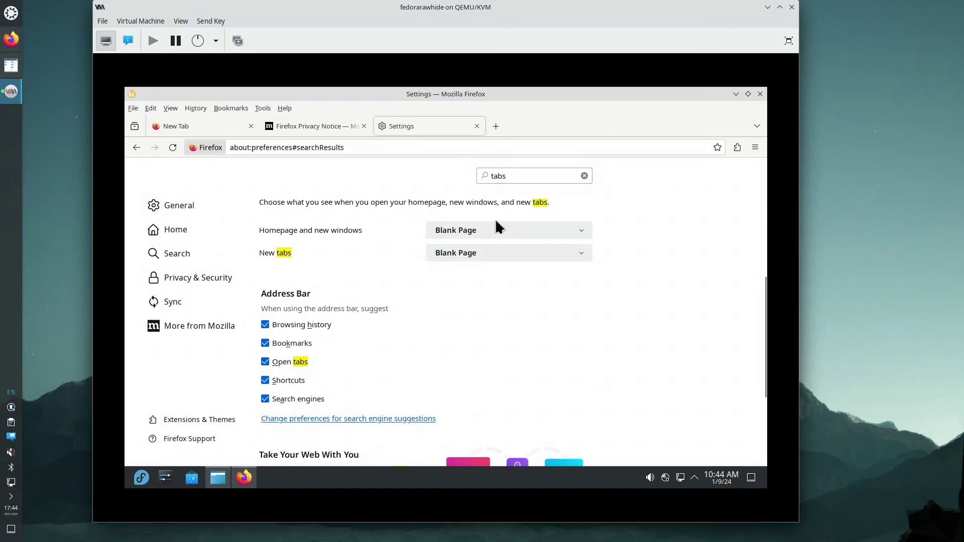
Step: Search the Firefox settings for "downloa" and enable Always ask you where to save files
drag(522, 178, 469, 176)
text(down)
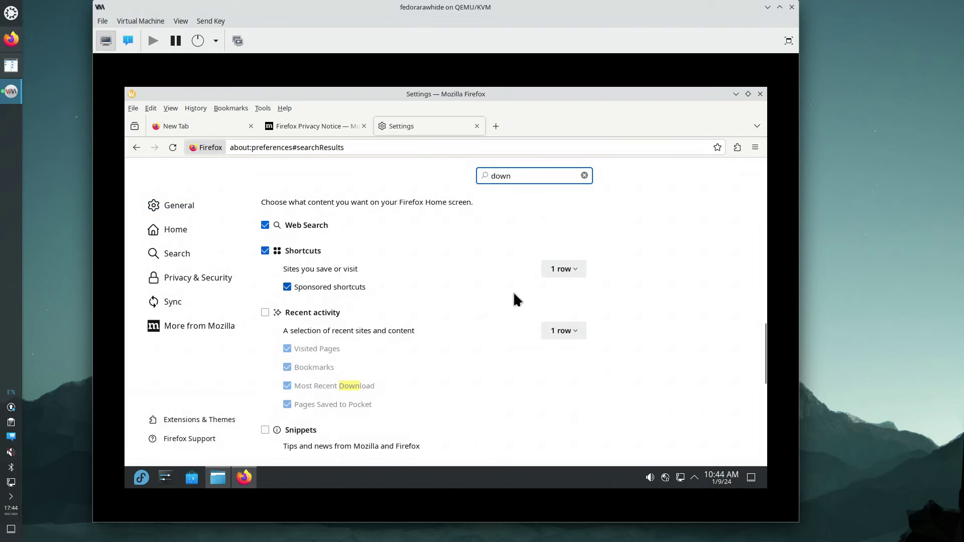
text(loa)
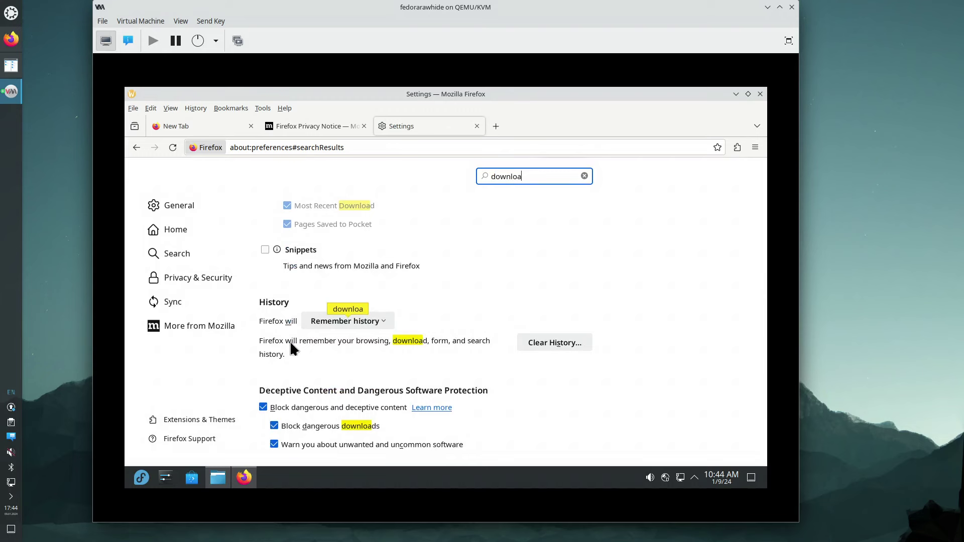
scroll(302, 344, down, 3)
scroll(309, 343, up, 3)
scroll(319, 347, up, 3)
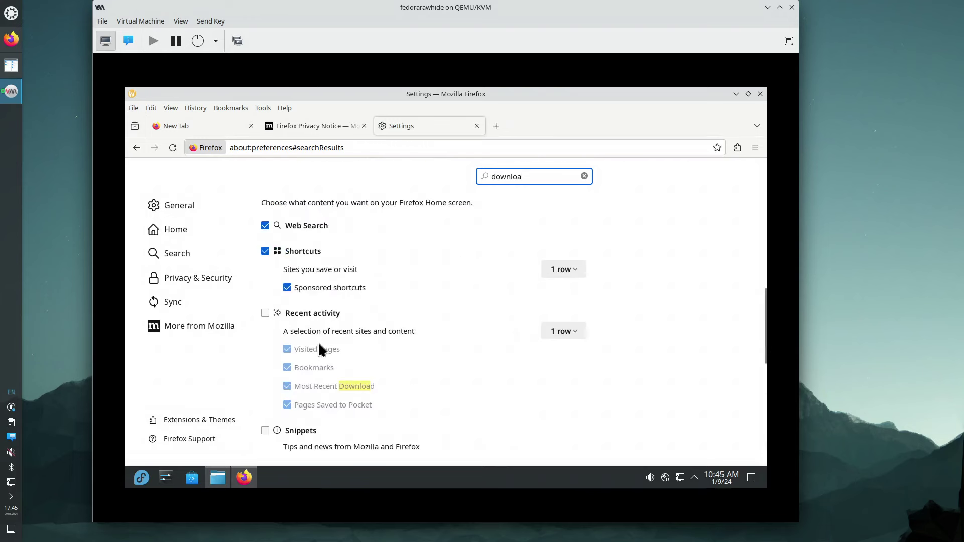
scroll(319, 347, up, 4)
scroll(318, 345, up, 2)
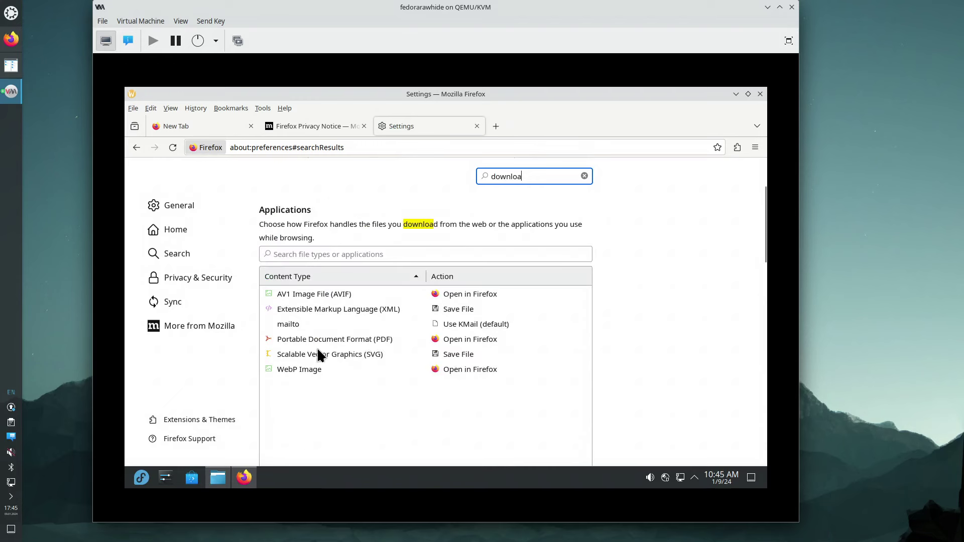
scroll(317, 347, down, 2)
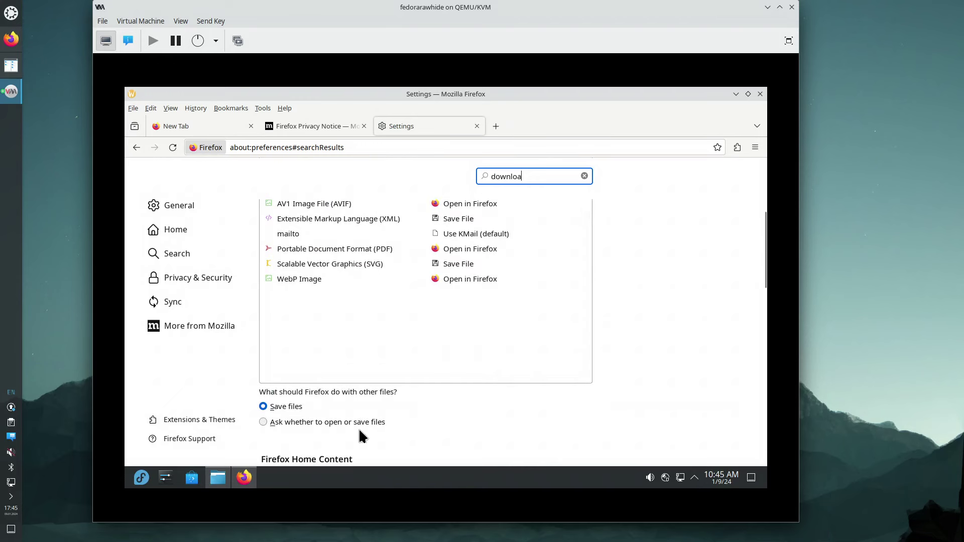
scroll(359, 425, up, 5)
click(306, 263)
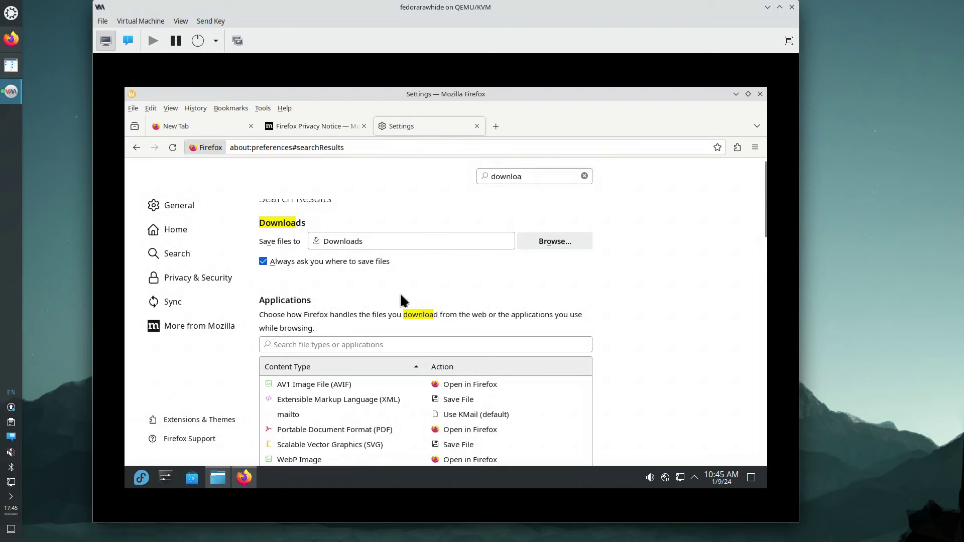
Step: Close the current Firefox window, open a new private Firefox window to view its application menu, and close it
click(761, 95)
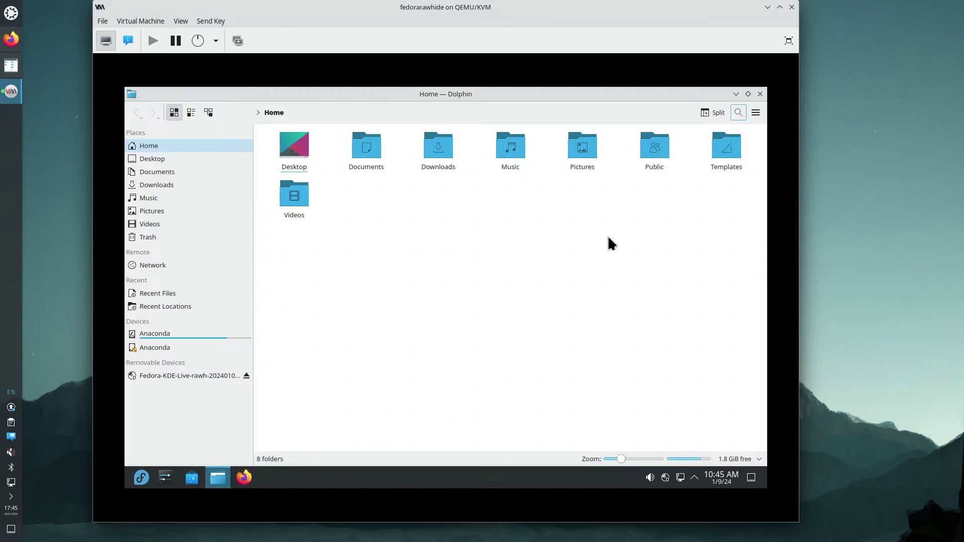
right_click(244, 478)
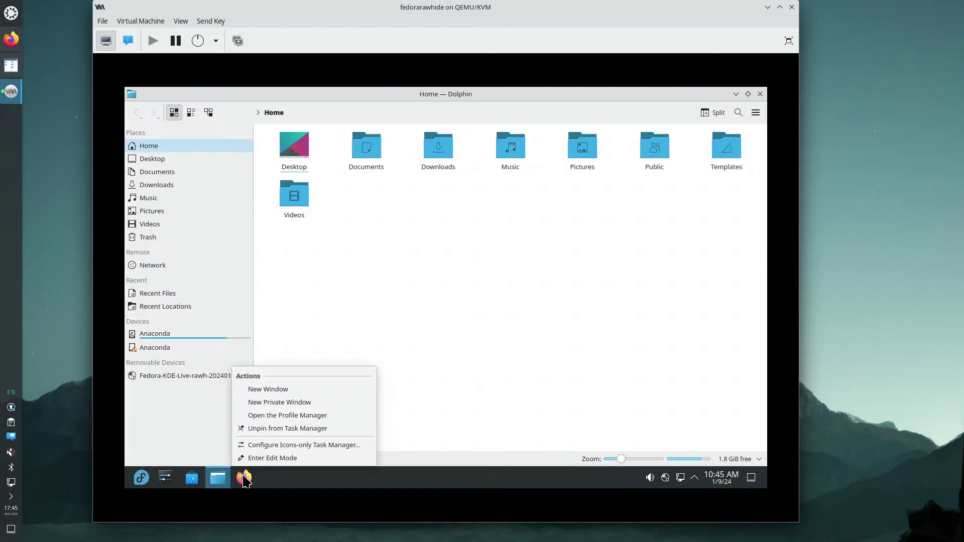
click(286, 402)
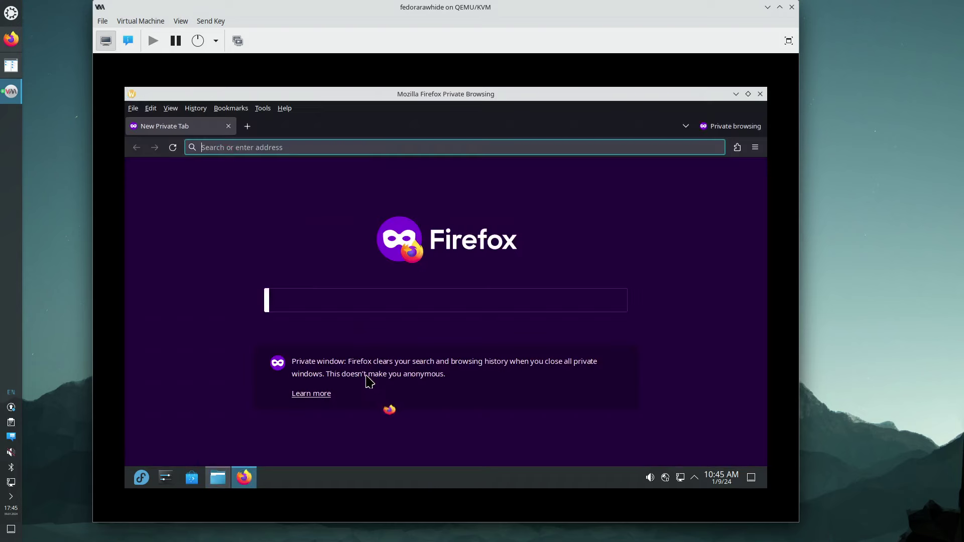
click(756, 147)
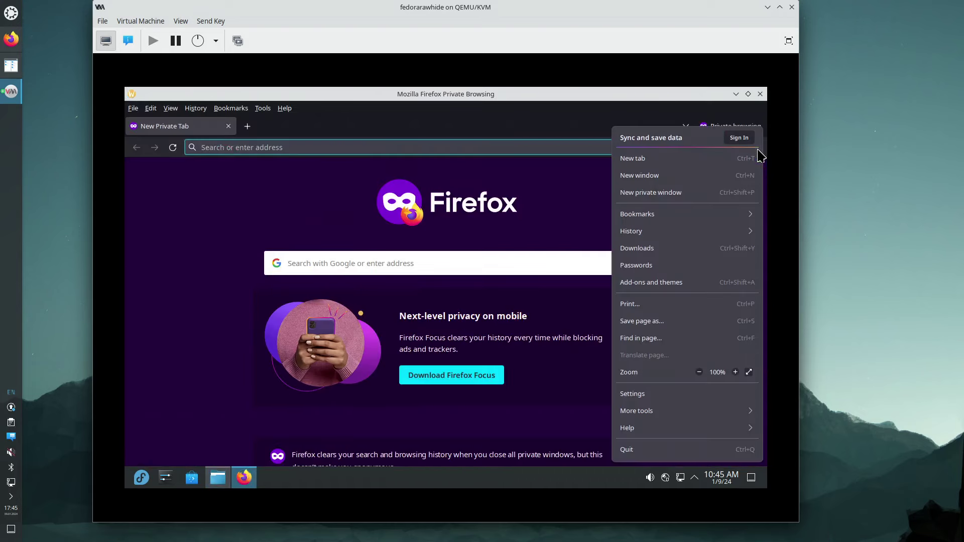
click(475, 137)
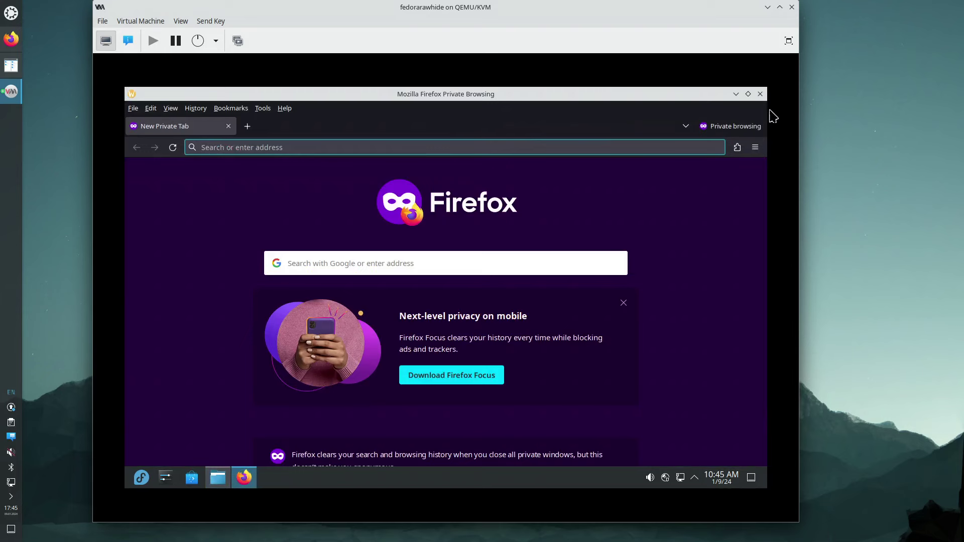
click(760, 94)
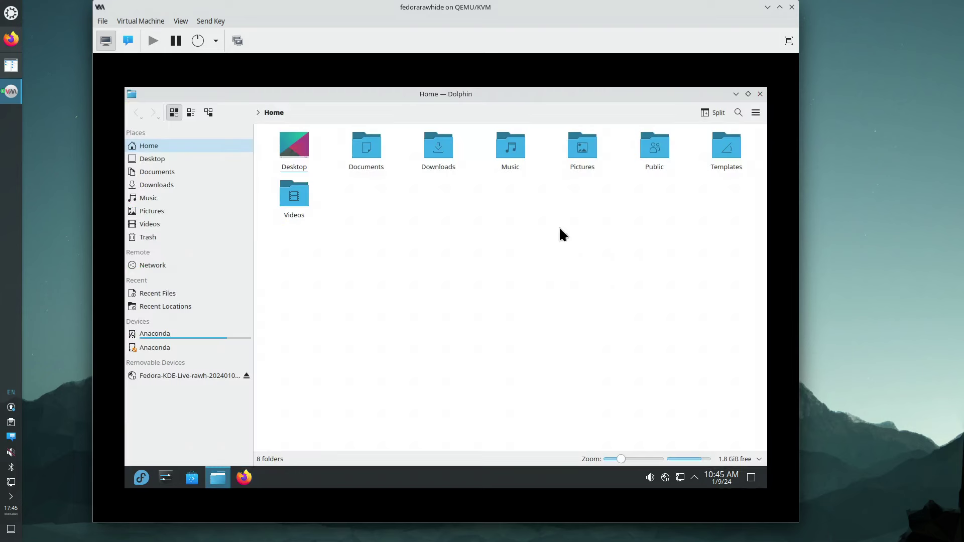
Step: Close Dolphin, search Discover for "krusader" and open the Krusader page in a maximized window
click(760, 94)
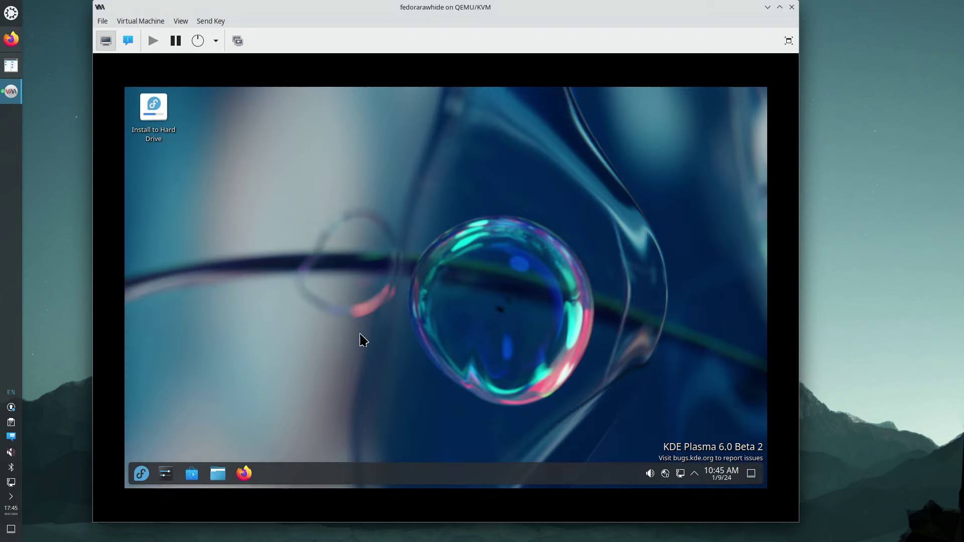
click(192, 474)
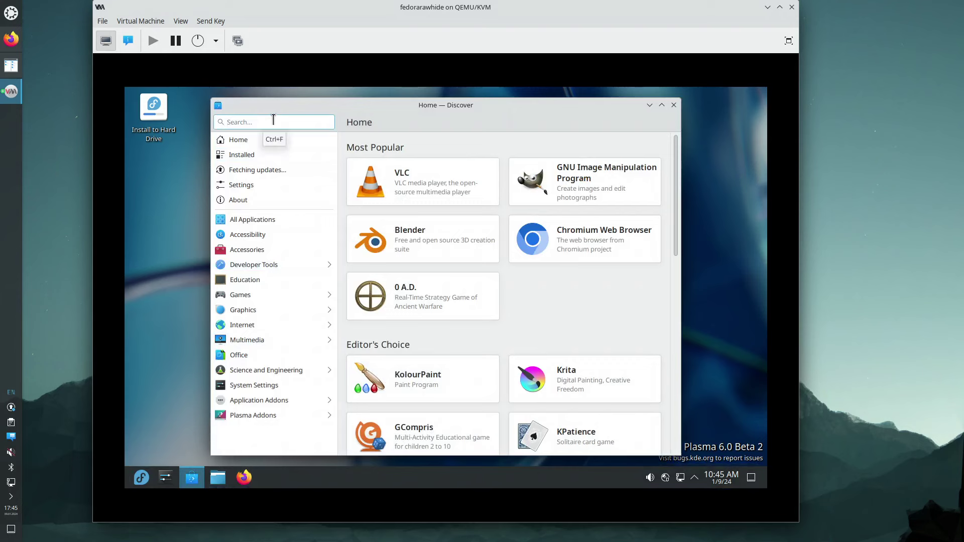
text(krusader)
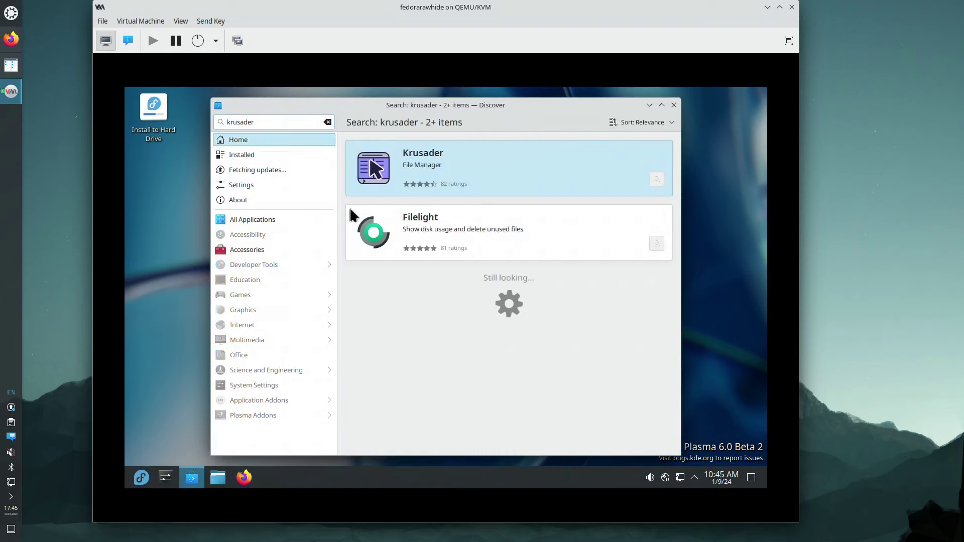
click(520, 191)
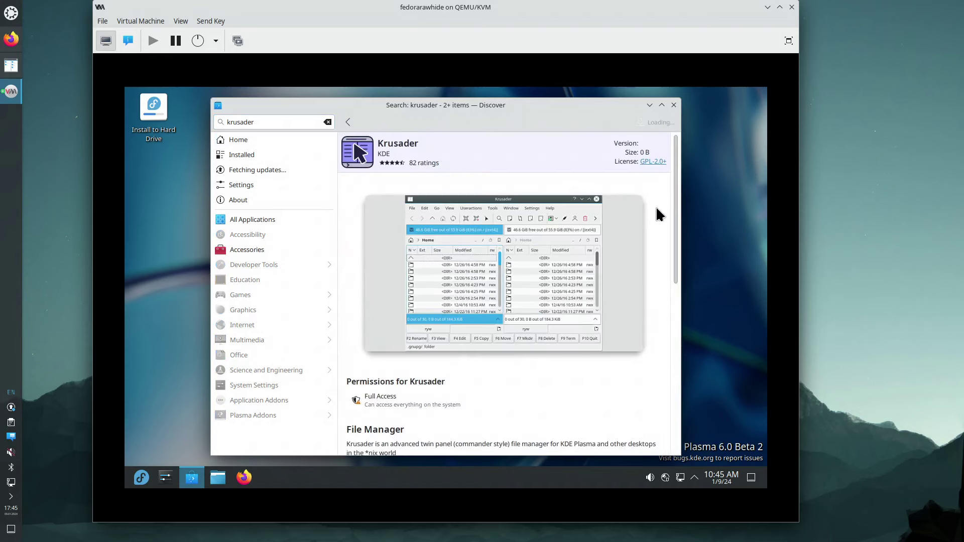
click(662, 105)
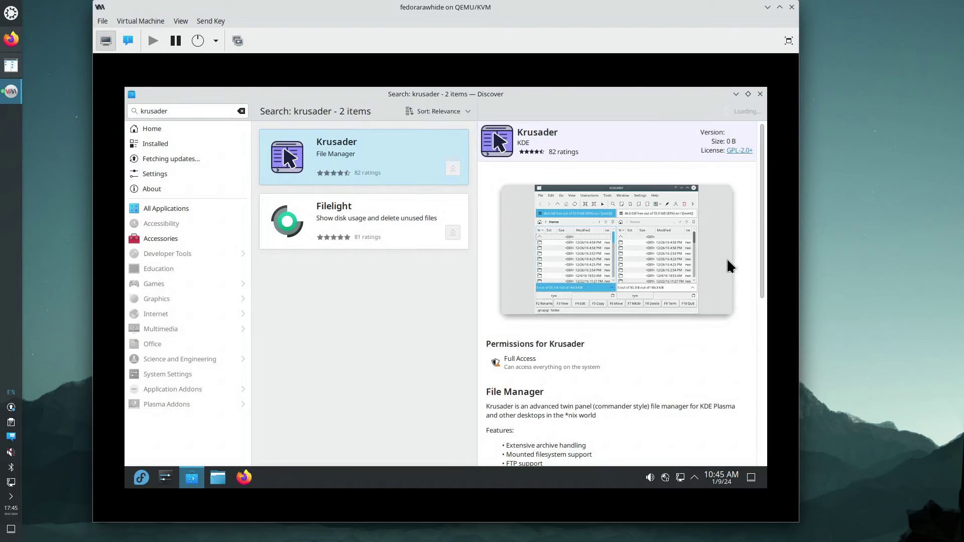
Step: Open Krusader's documentation from its Discover page and view the Development (Frameworks 5) handbook as a PDF
scroll(757, 325, down, 3)
scroll(758, 325, down, 4)
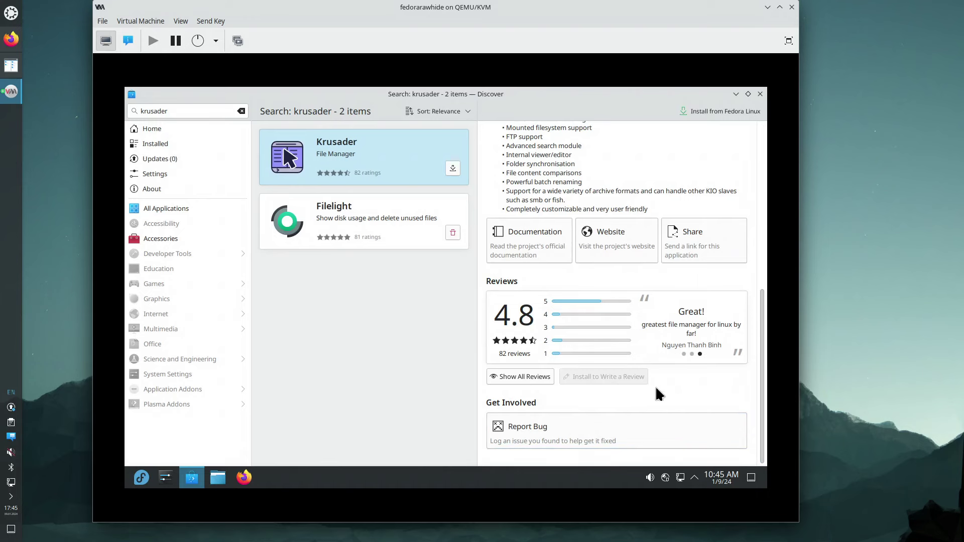
click(540, 244)
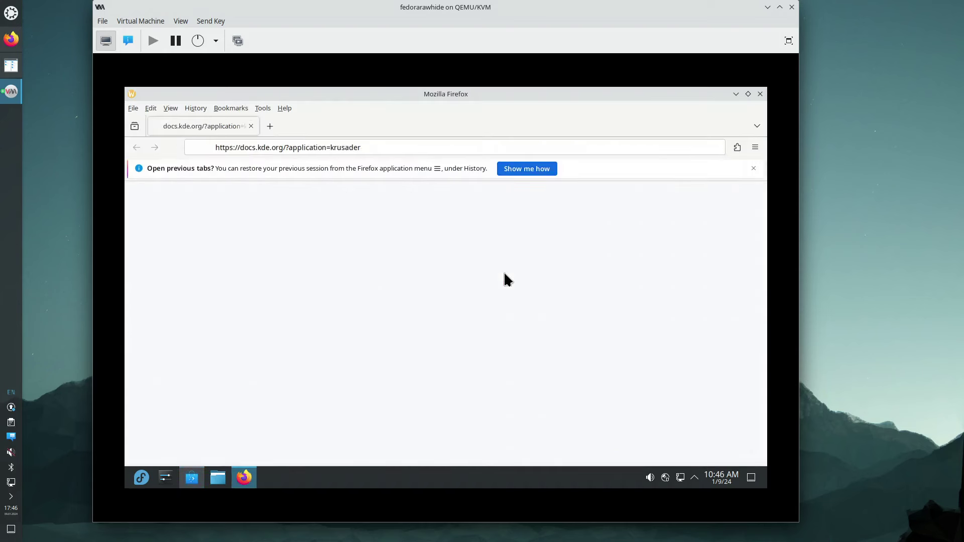
click(754, 168)
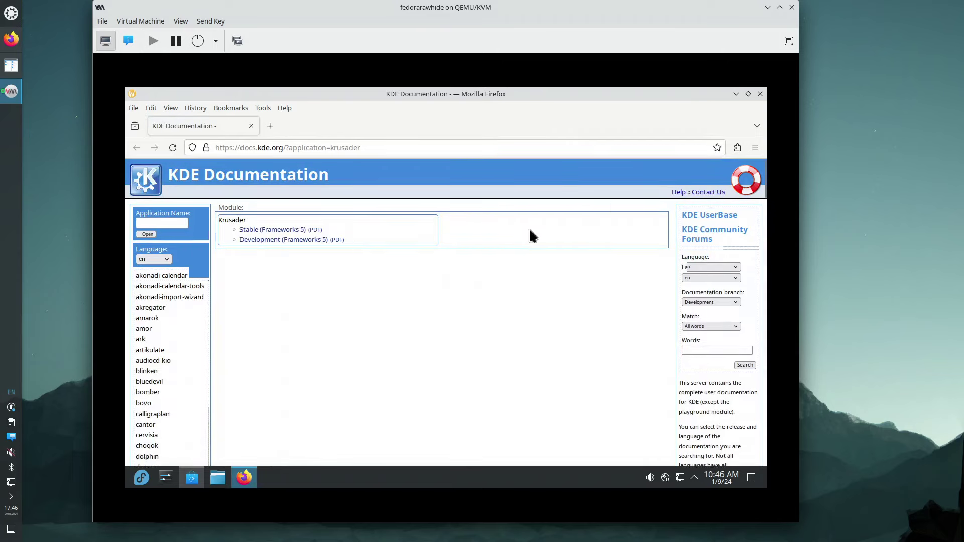
click(335, 240)
scroll(450, 352, down, 5)
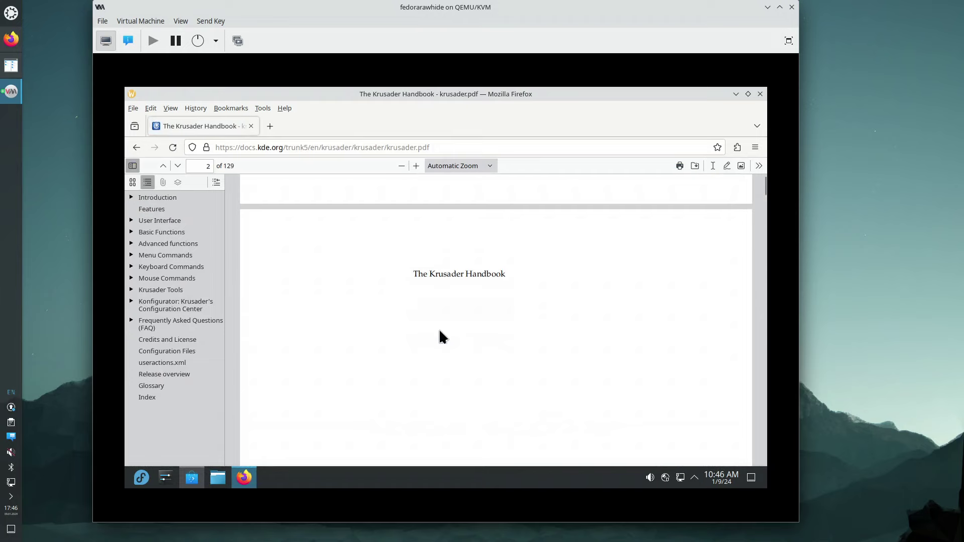
Step: Restore the Firefox window from its maximized size, return to Discover and open the Krusader project website
double_click(469, 100)
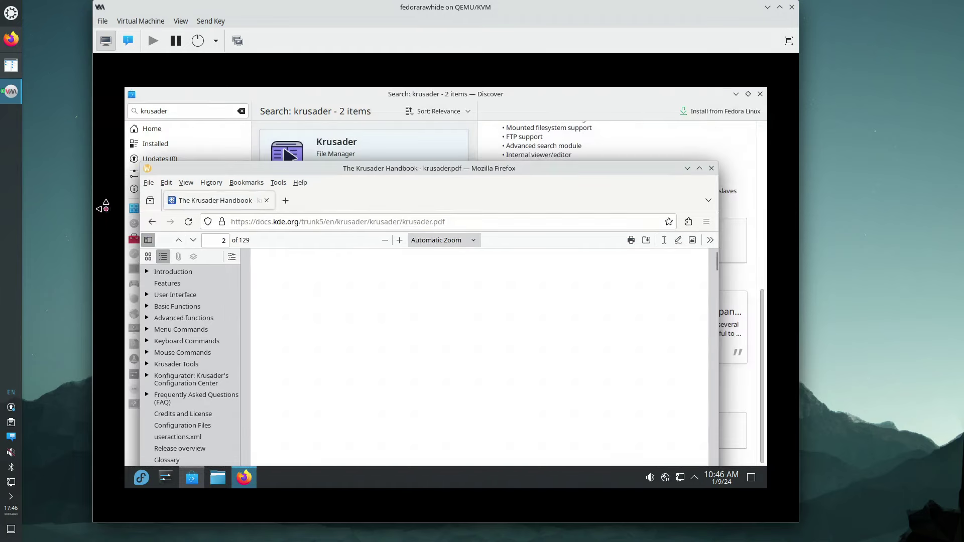
click(541, 107)
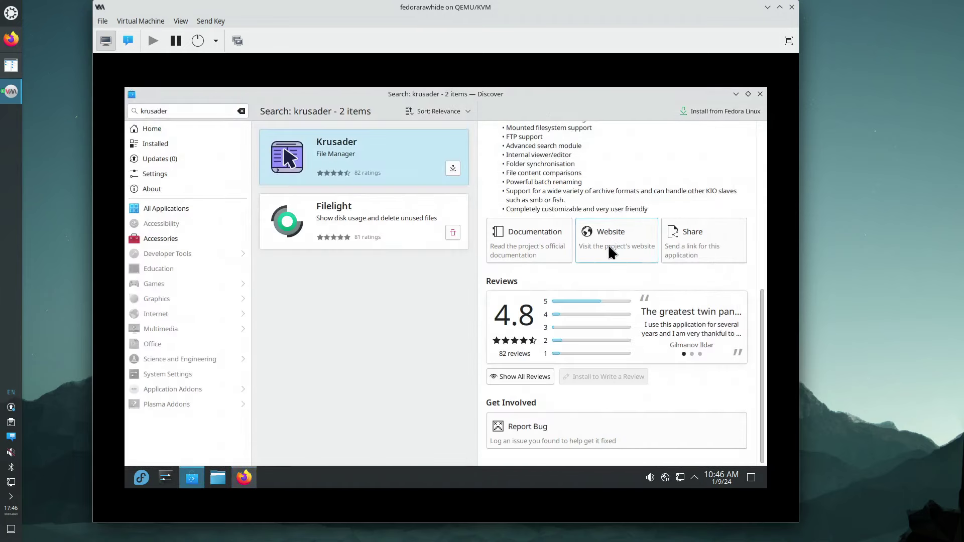
click(608, 242)
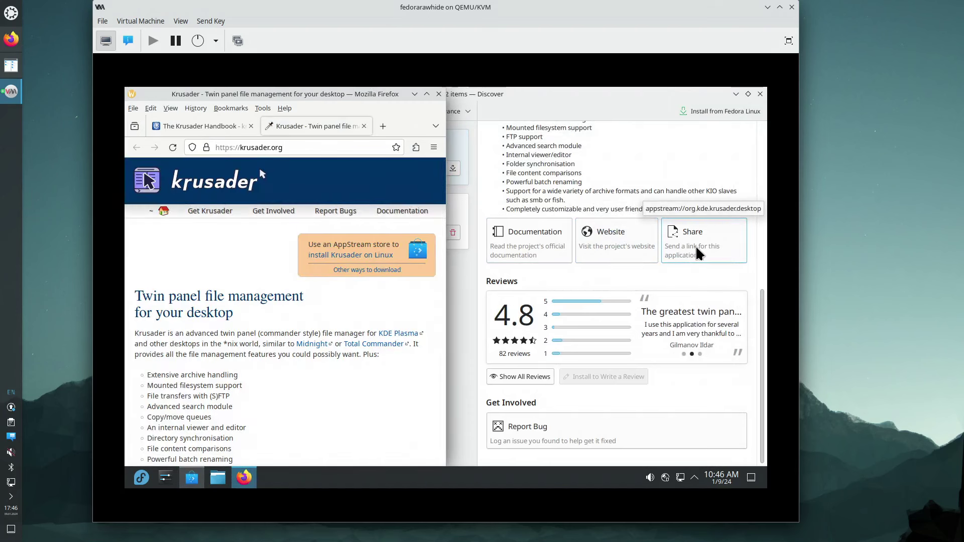
Step: Try to share the Krusader link as a generated QR code, and close the Share dialog
click(698, 250)
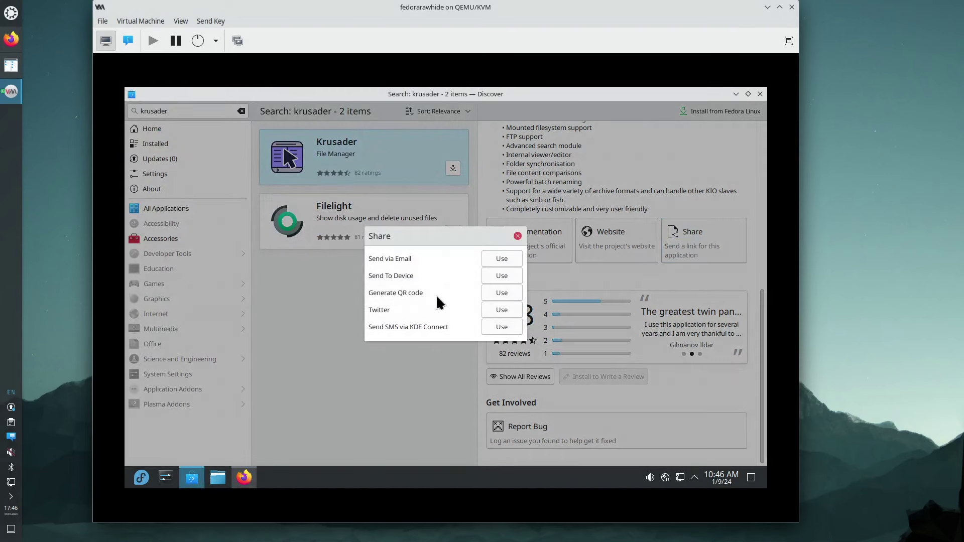
click(498, 294)
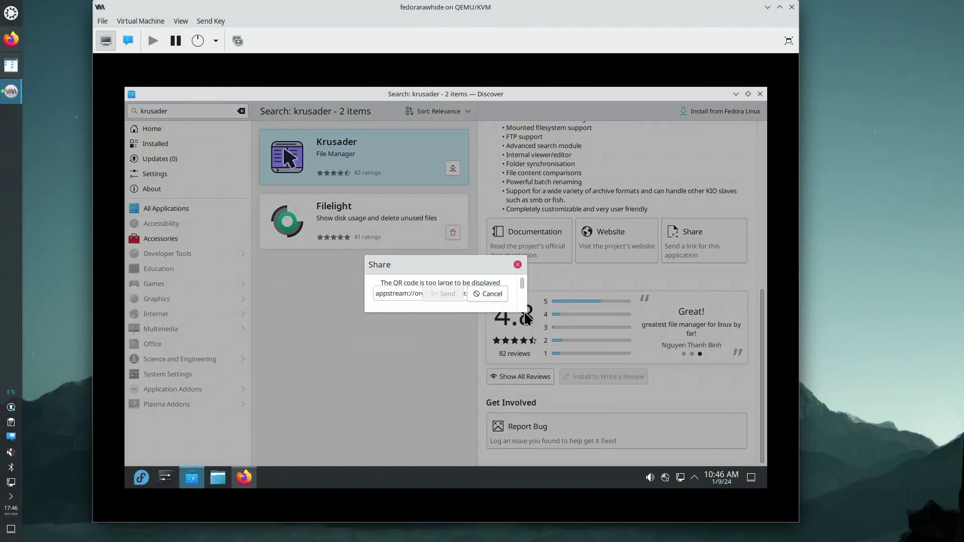
scroll(525, 297, down, 3)
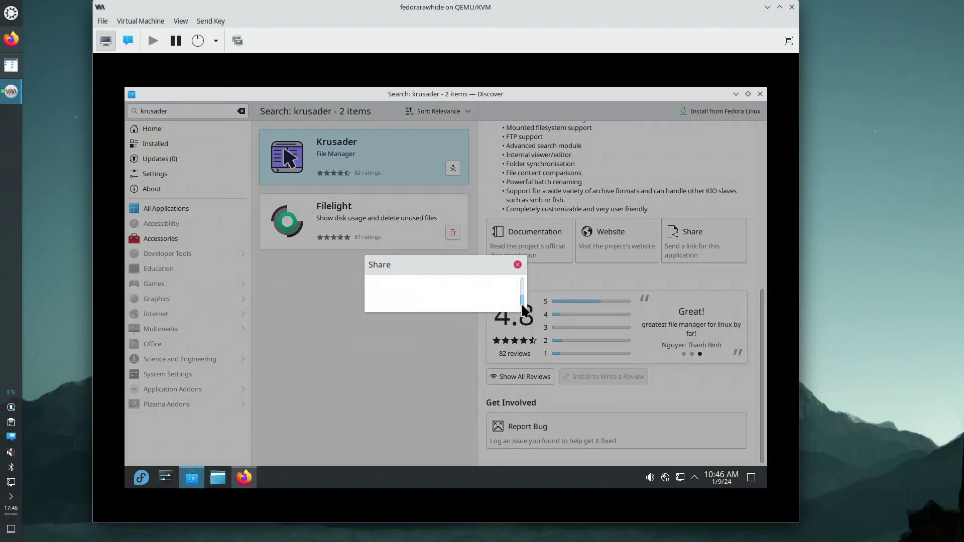
scroll(522, 297, up, 3)
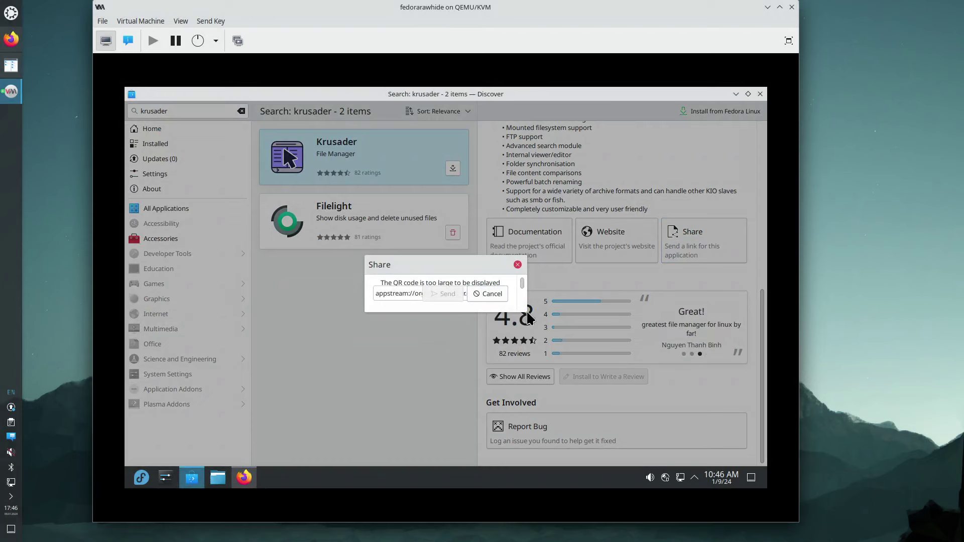
click(517, 265)
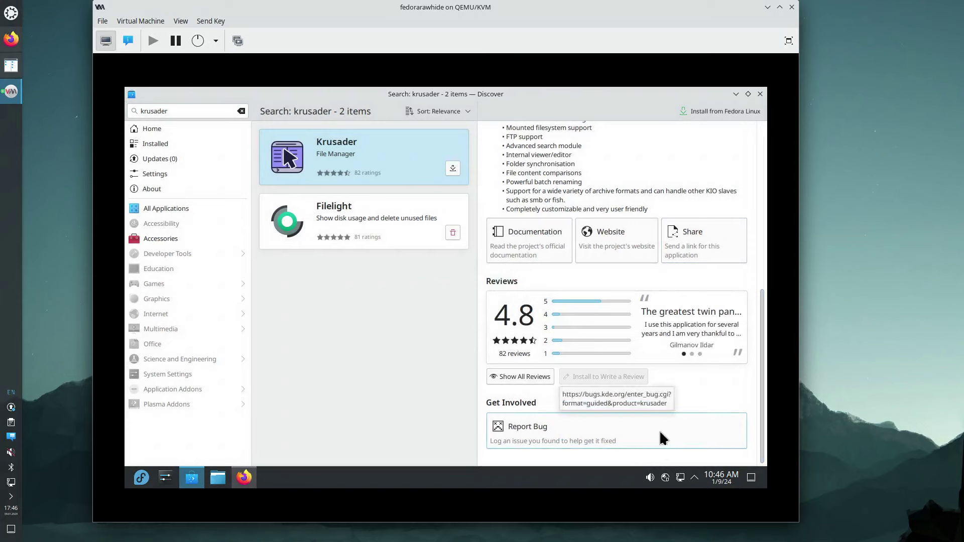
Step: Open Krusader's bug report page, close the bug tracker and Krusader website tabs, and minimize Firefox
click(522, 433)
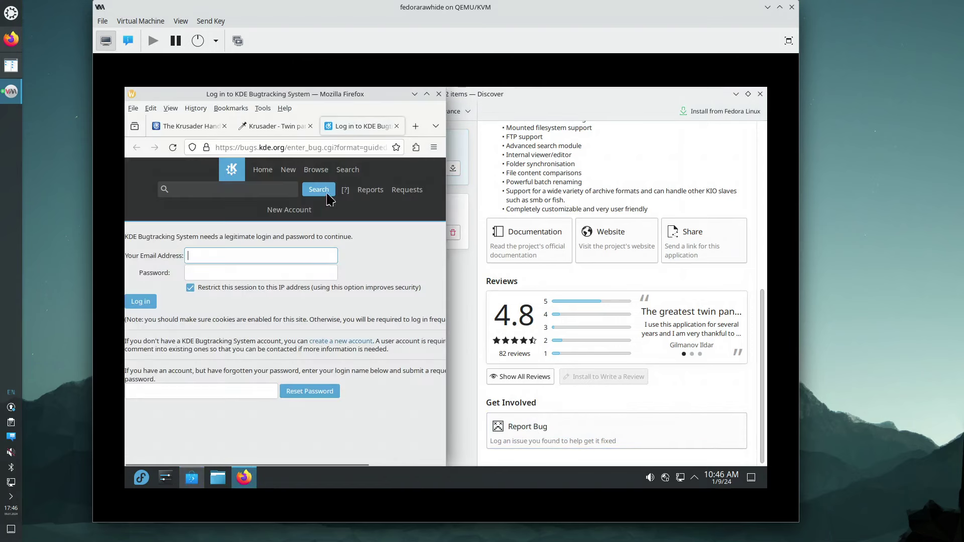
middle_click(355, 123)
middle_click(292, 127)
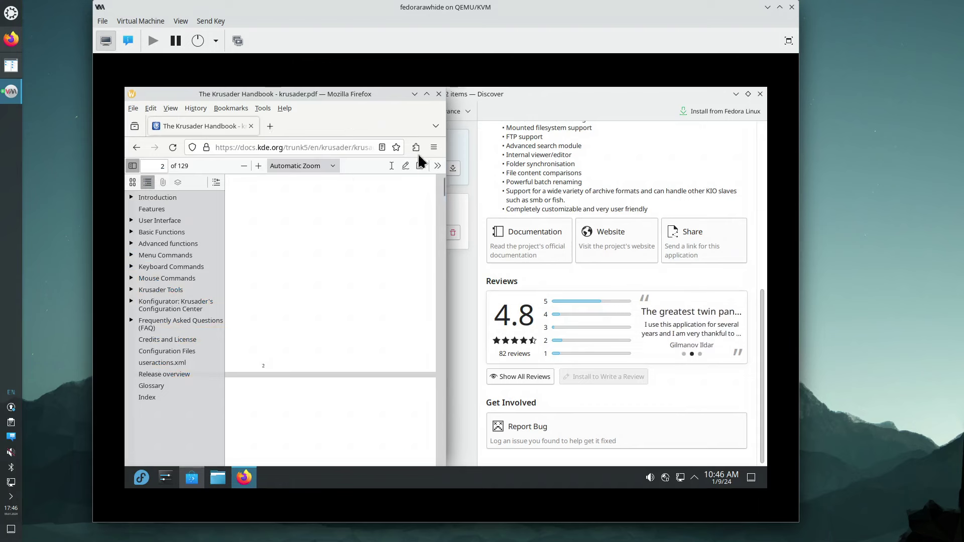
click(415, 94)
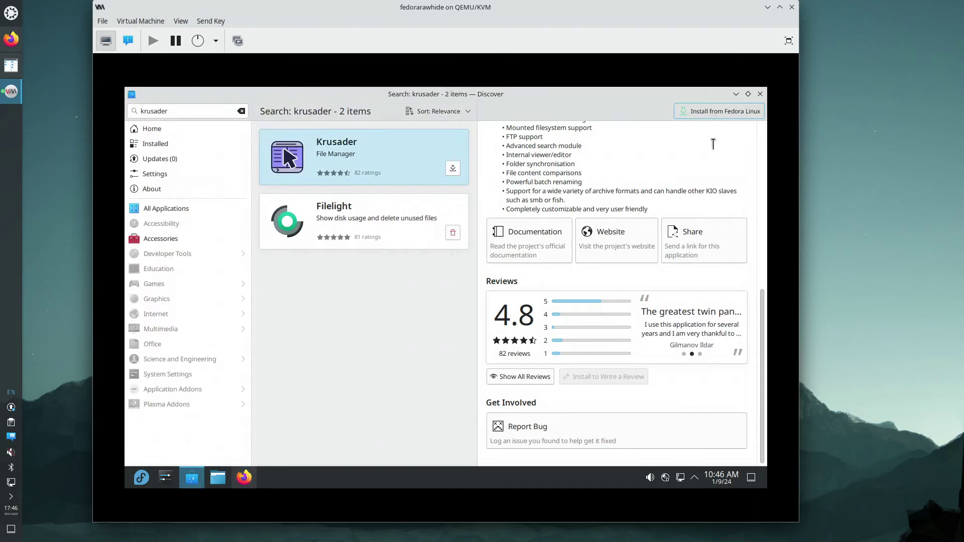
Step: Install Krusader from Fedora Linux in Discover
scroll(713, 146, up, 6)
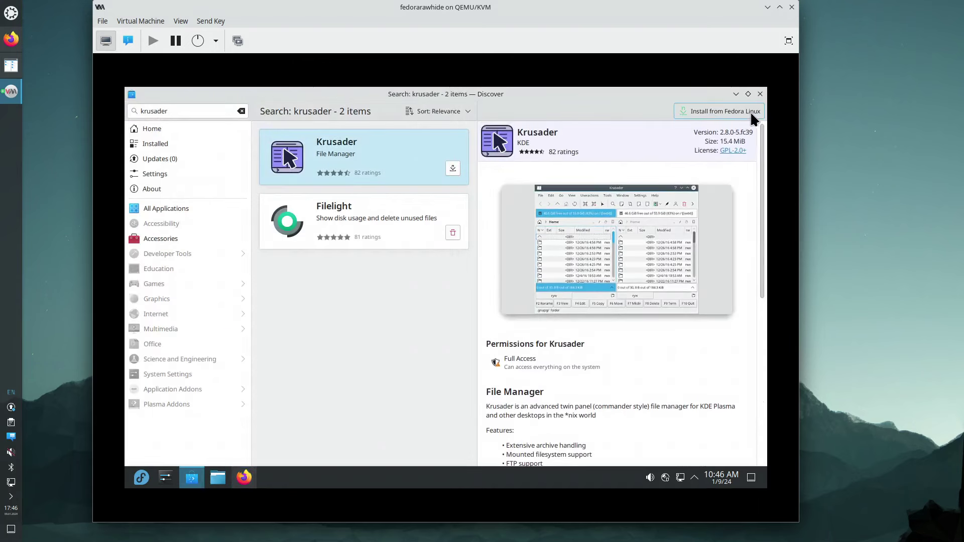
drag(763, 129, 728, 115)
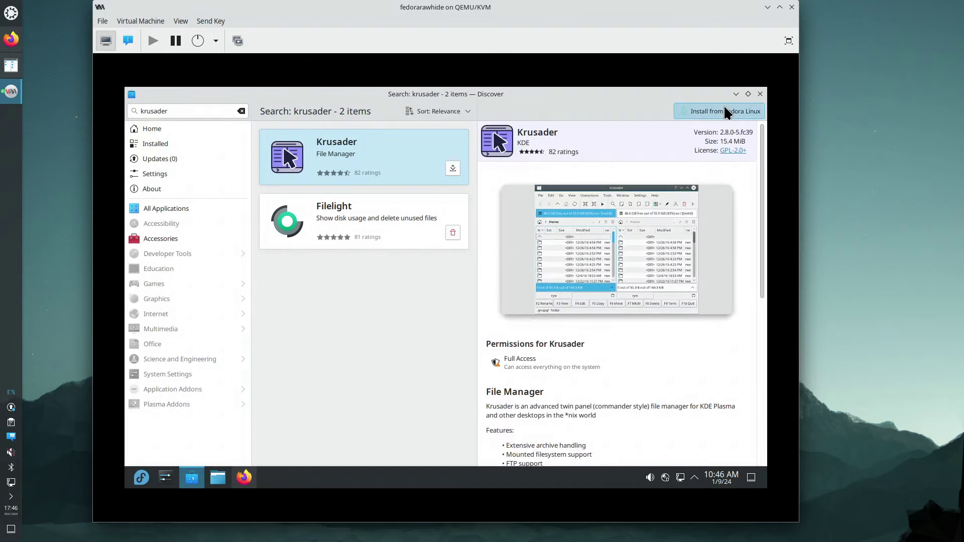
click(727, 113)
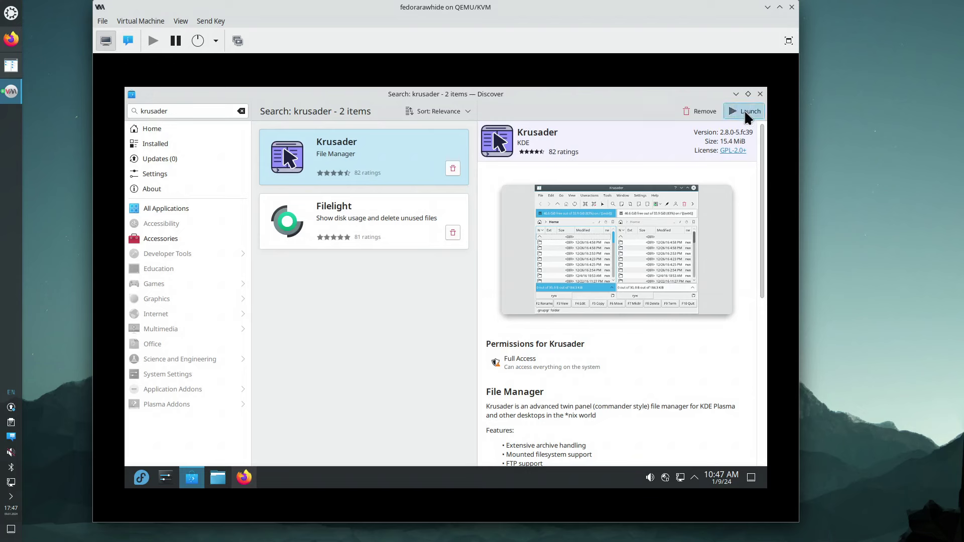
Step: Launch Krusader from Discover and proceed through its first-run welcome and tool search dialogs to the Konfigurator
click(745, 111)
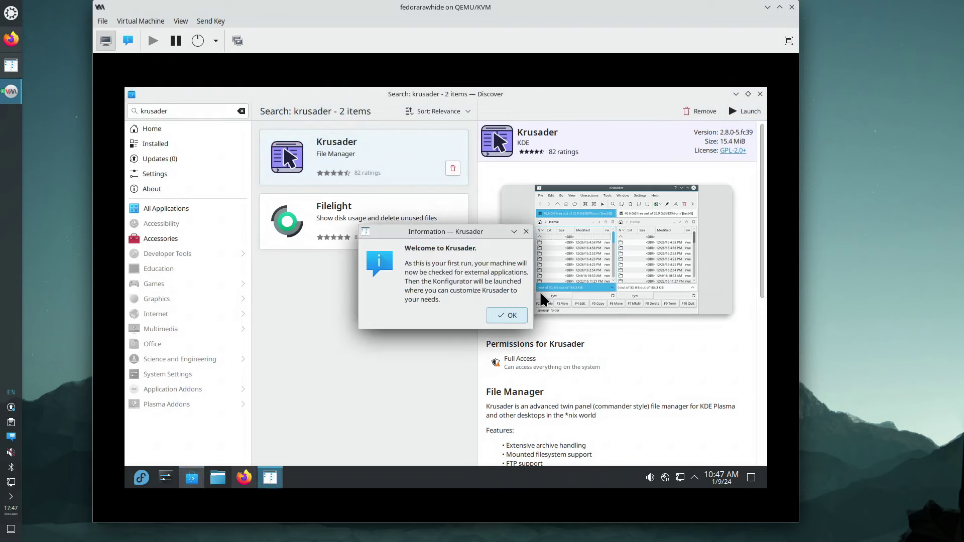
click(506, 316)
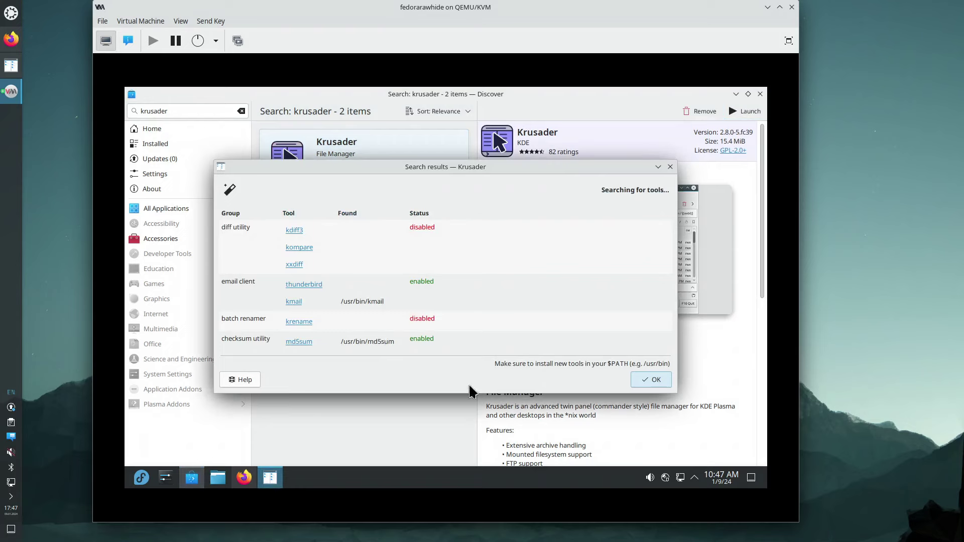
click(653, 380)
click(649, 424)
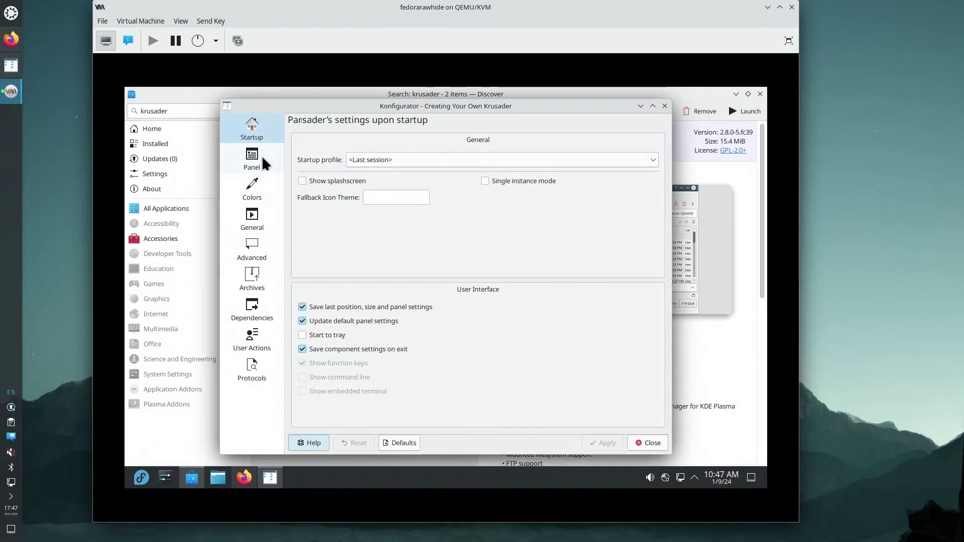
Step: Set the layout of Krusader's panel to Classic in the Konfigurator and apply the change
click(265, 161)
click(544, 140)
click(375, 159)
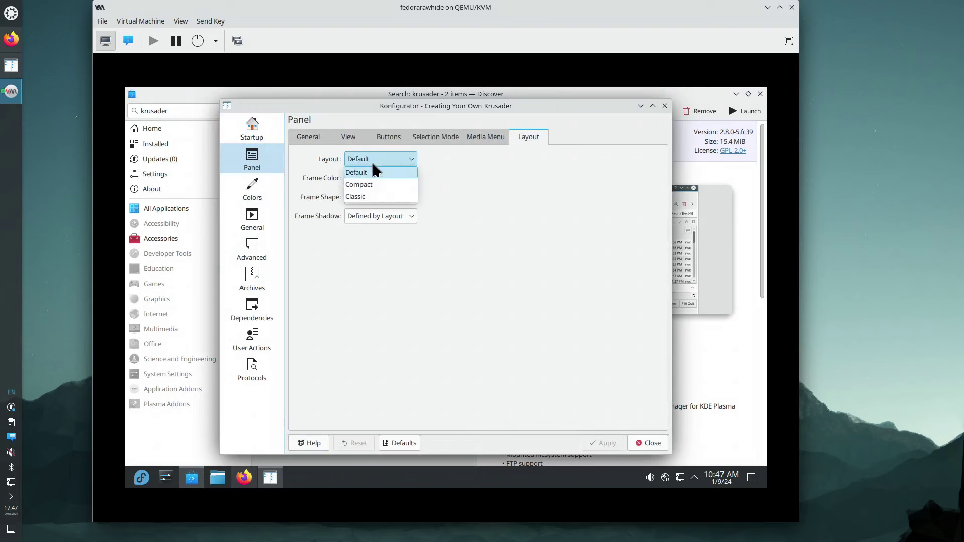
click(366, 195)
click(592, 443)
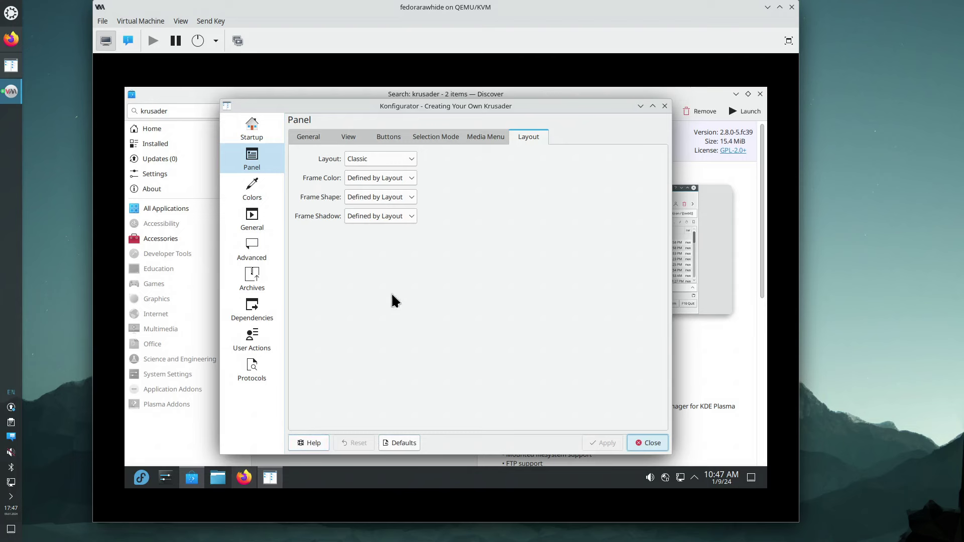
Step: Set the panel's default icon size to 12 for both the Detailed View and the Brief View and apply the changes
click(480, 137)
click(435, 136)
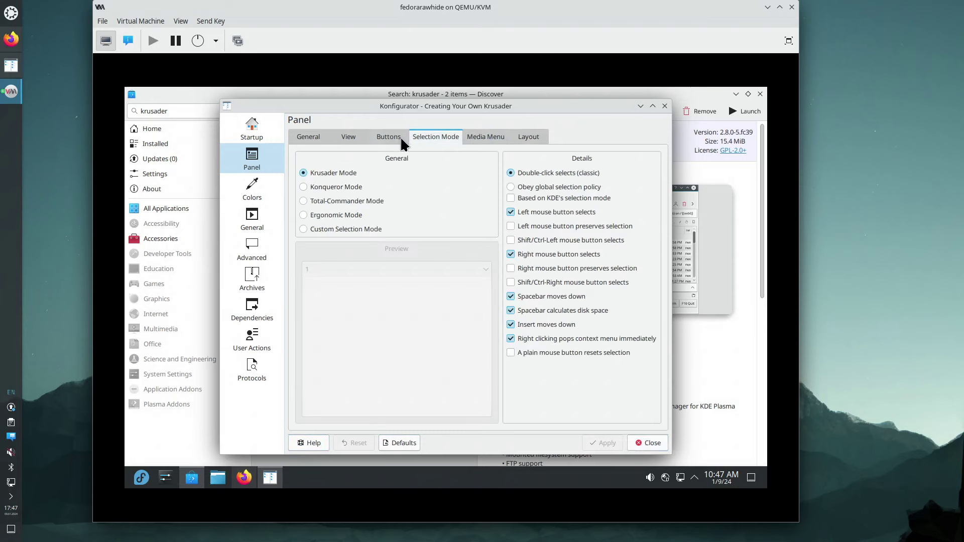
click(372, 138)
click(348, 136)
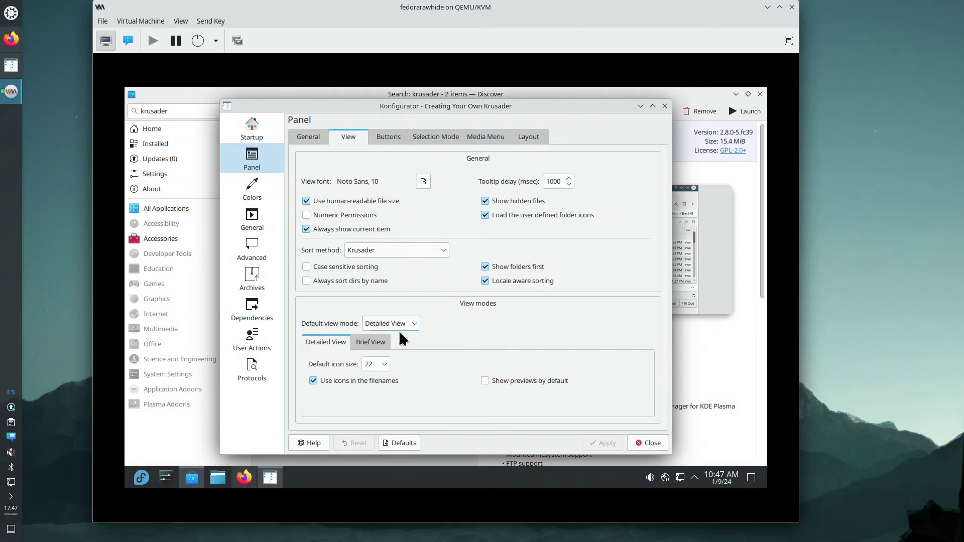
click(381, 363)
click(374, 394)
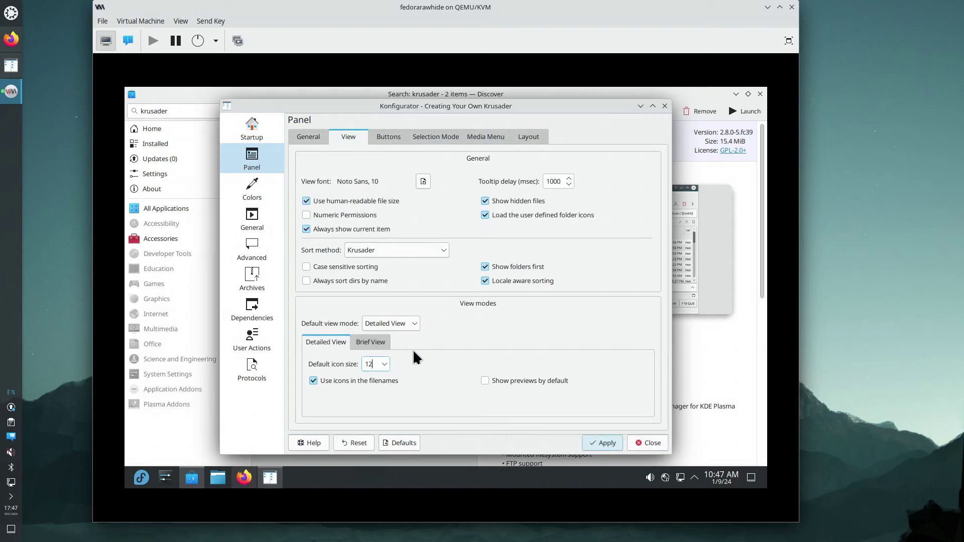
click(370, 342)
click(385, 365)
click(382, 378)
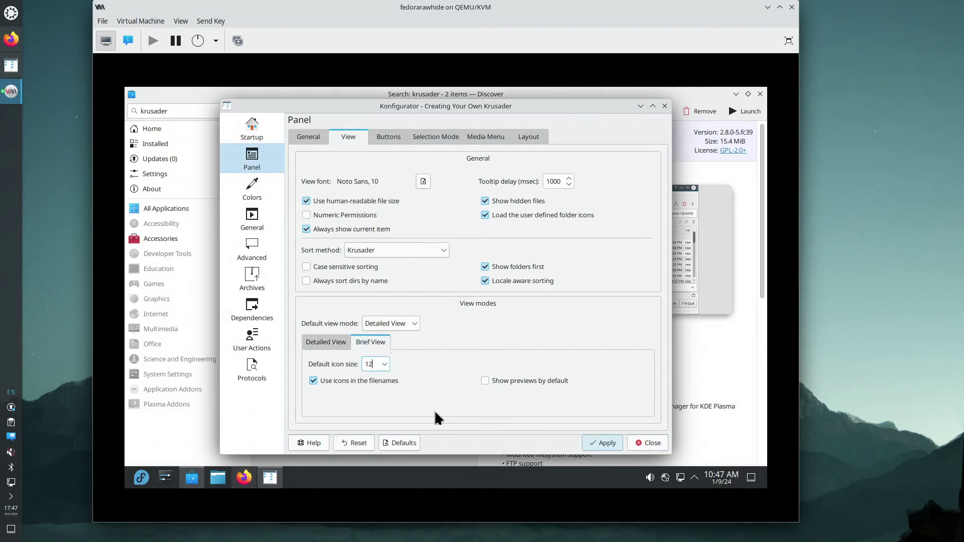
click(605, 444)
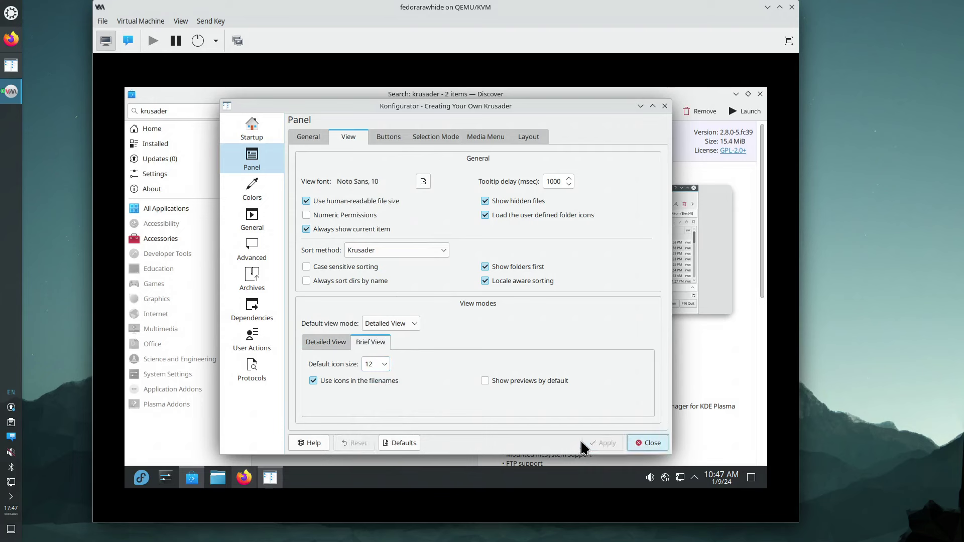
Step: Try to replace Krusader's internal editor with Kate by entering its path under /usr/bin/ in the general Viewer/Editor settings
click(308, 136)
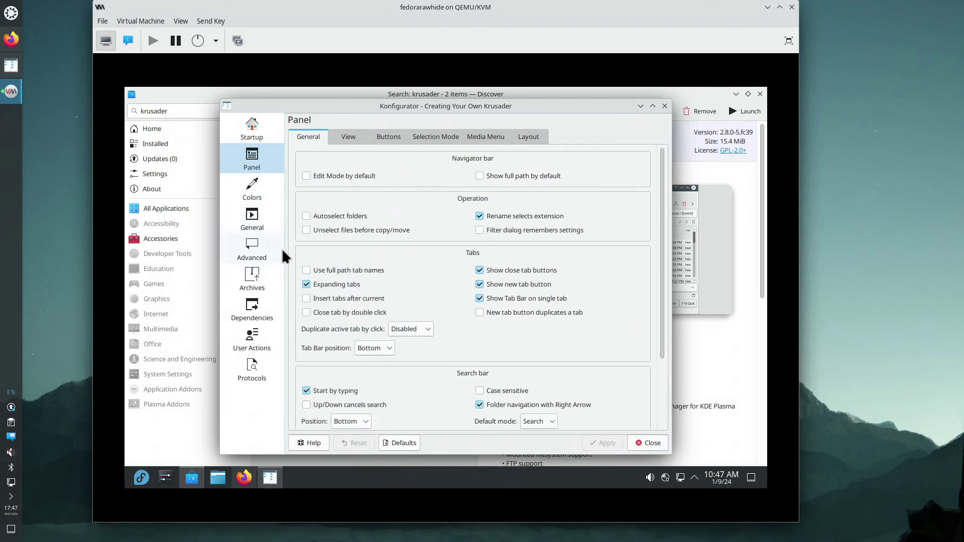
click(266, 221)
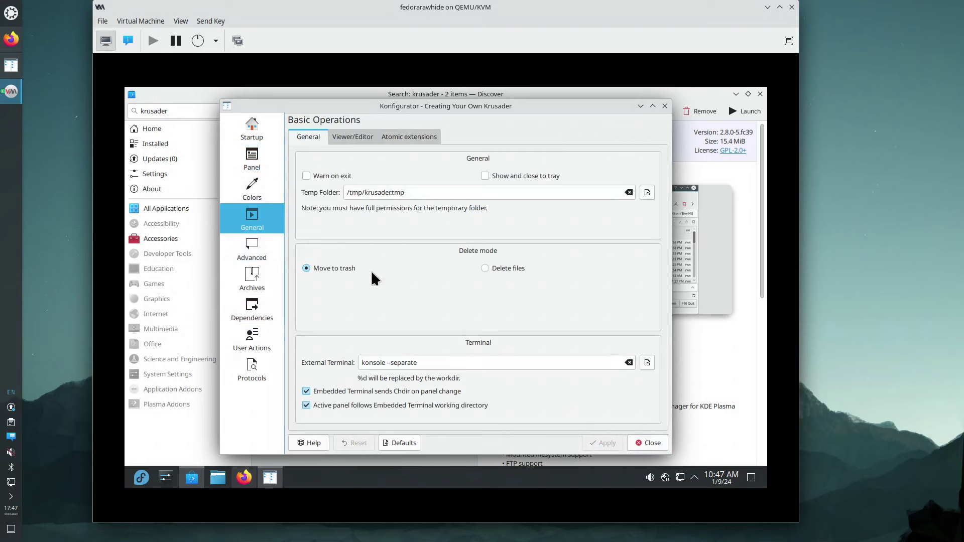
click(351, 139)
triple_click(406, 352)
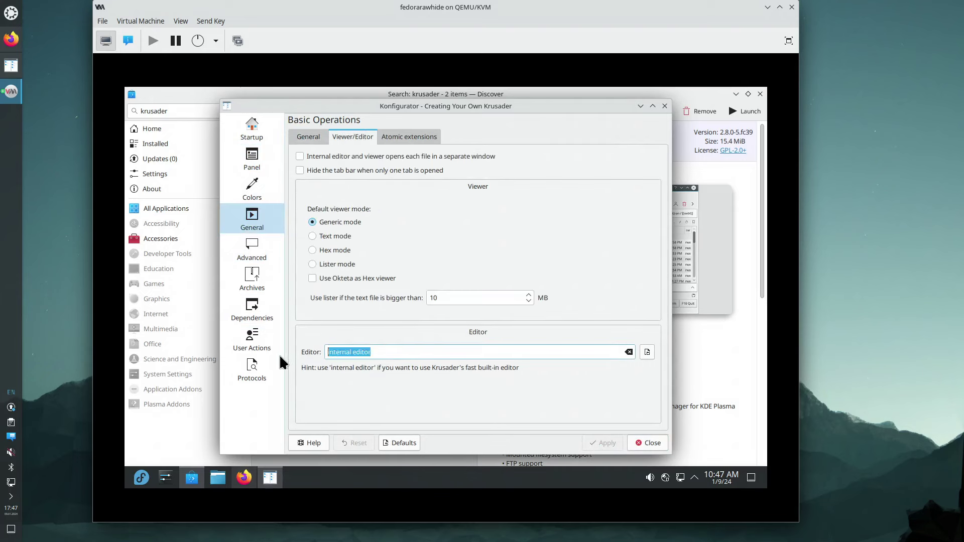
text(/)
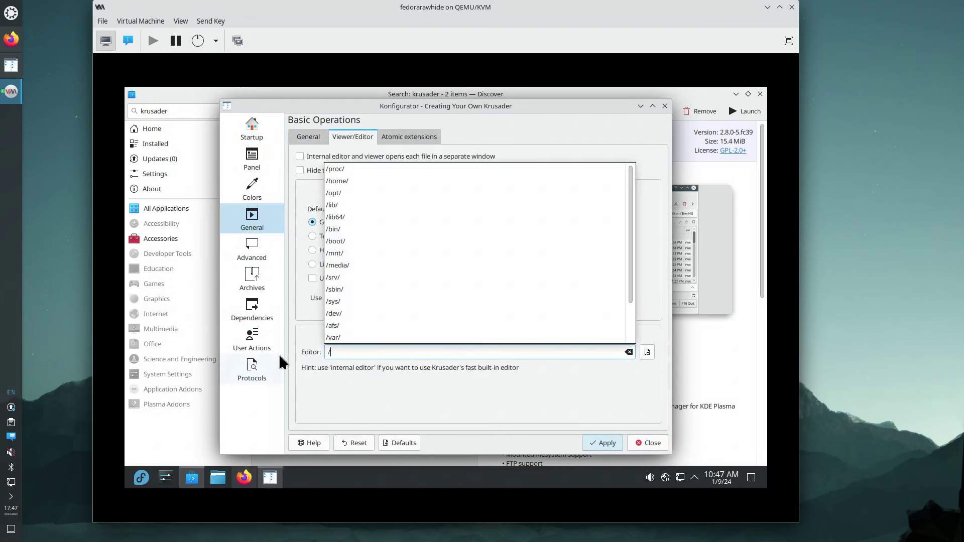
text(usr)
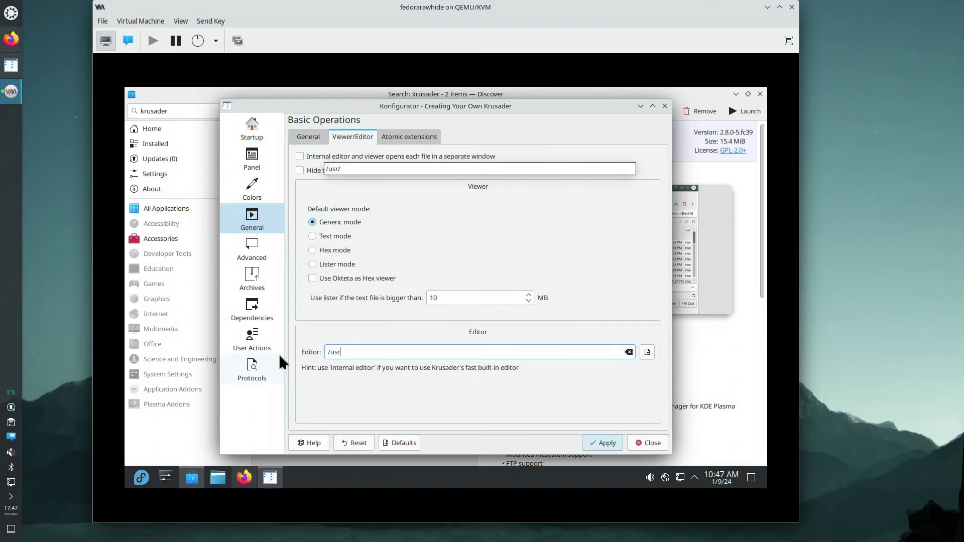
text(/bin/)
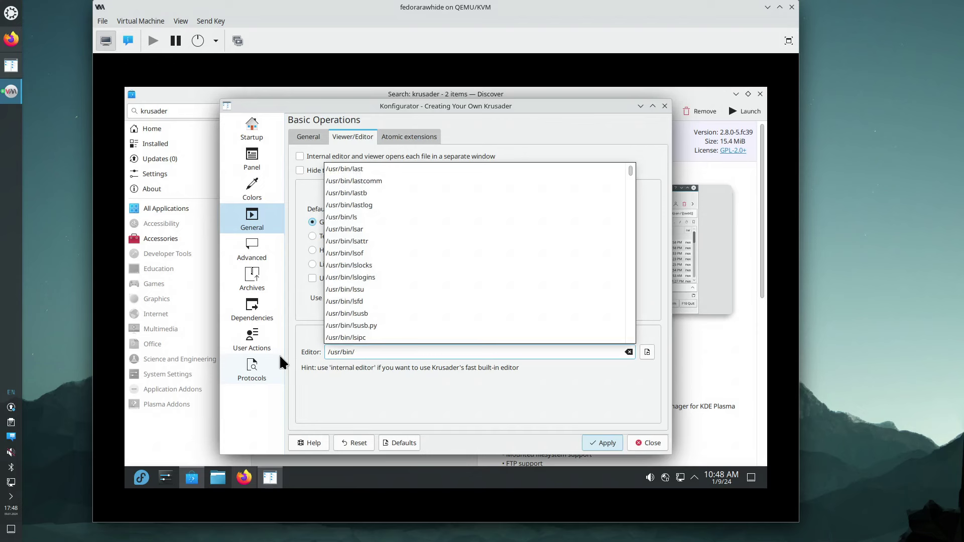
text(kat)
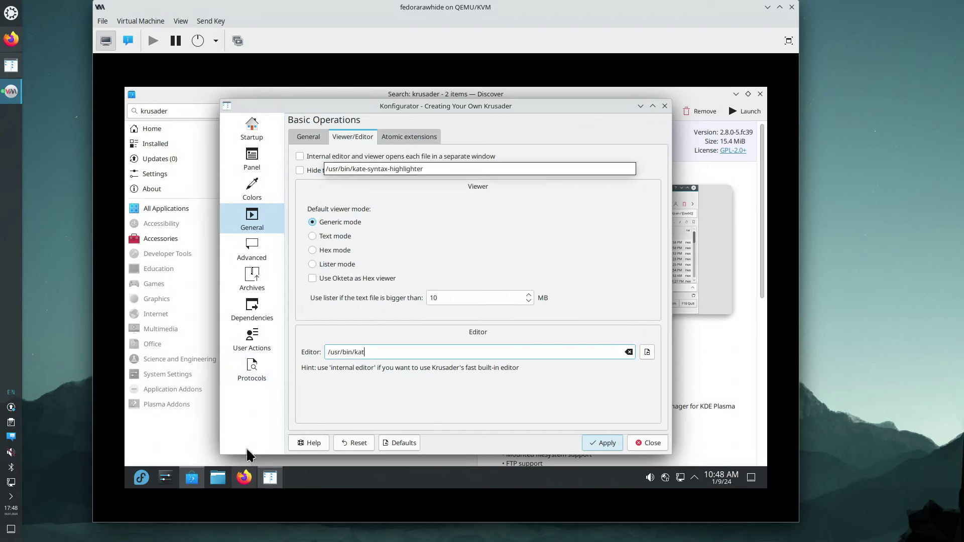
Step: Look through the launcher's list of all applications for an installed text editor and return to the Konfigurator
click(142, 481)
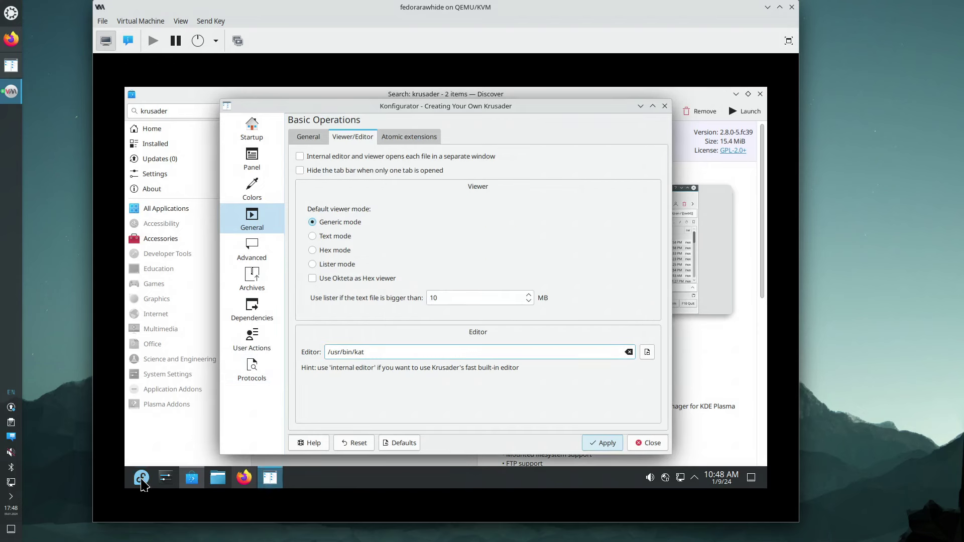
click(142, 481)
mouse_move(193, 300)
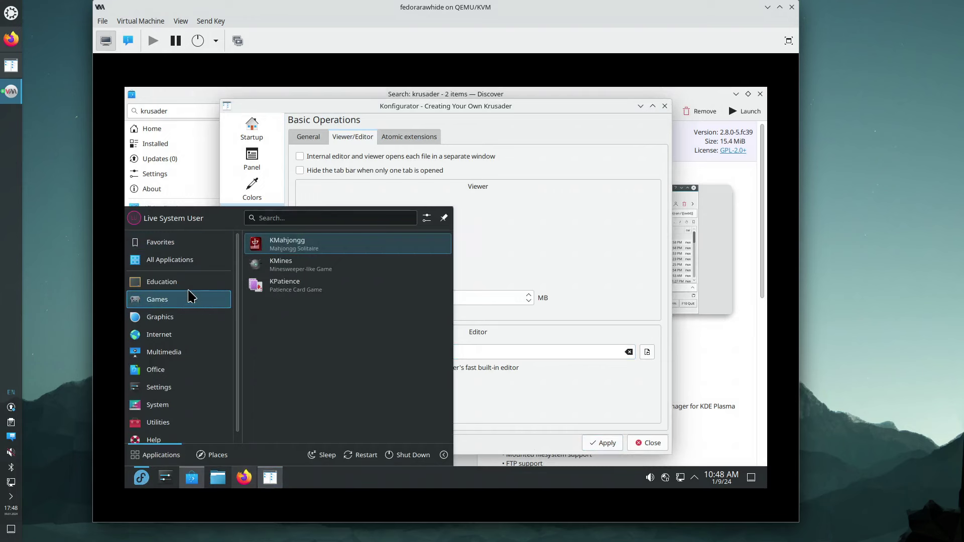
mouse_move(190, 261)
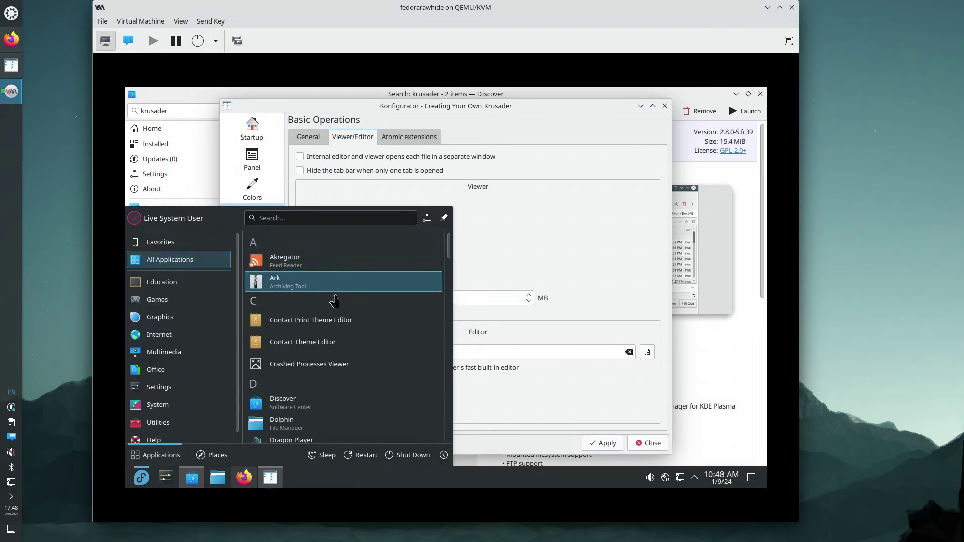
scroll(334, 300, down, 5)
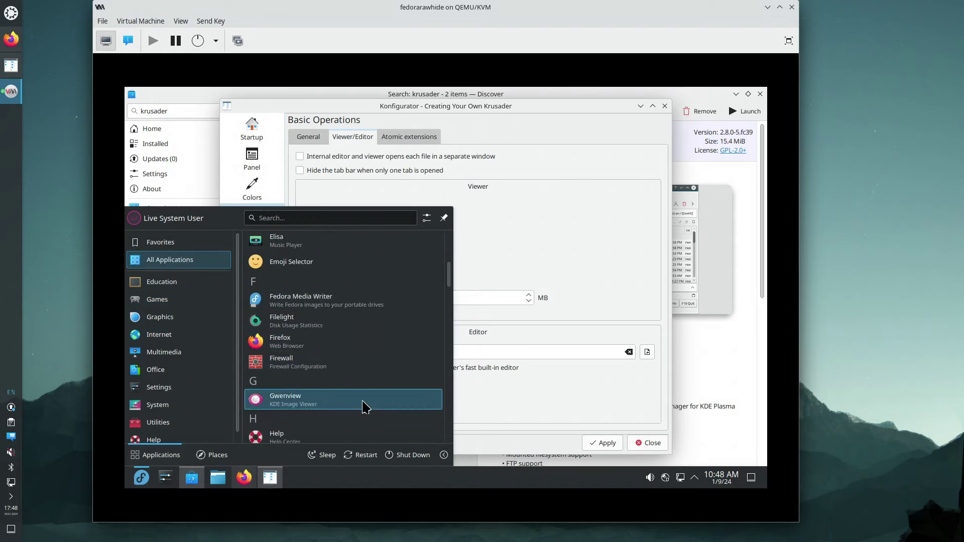
scroll(366, 396, down, 5)
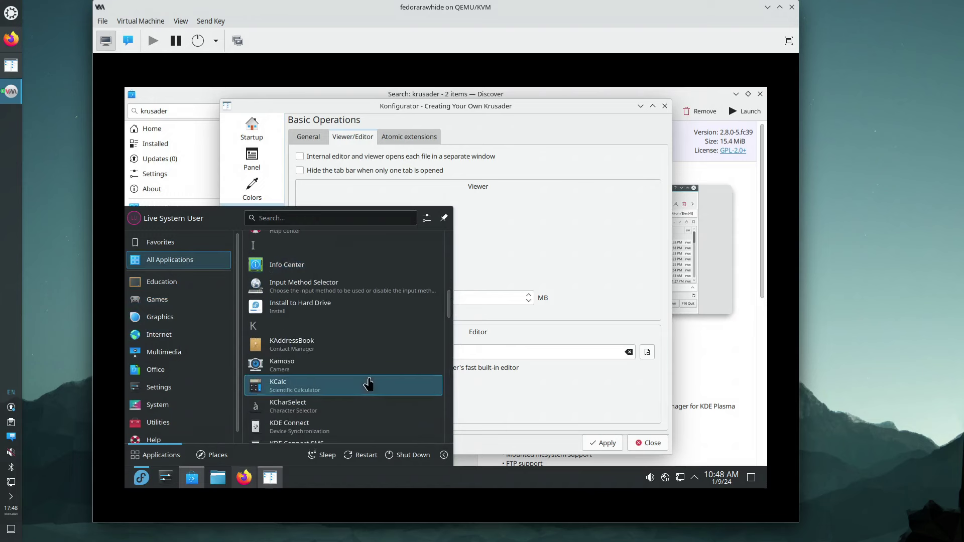
scroll(361, 388, down, 5)
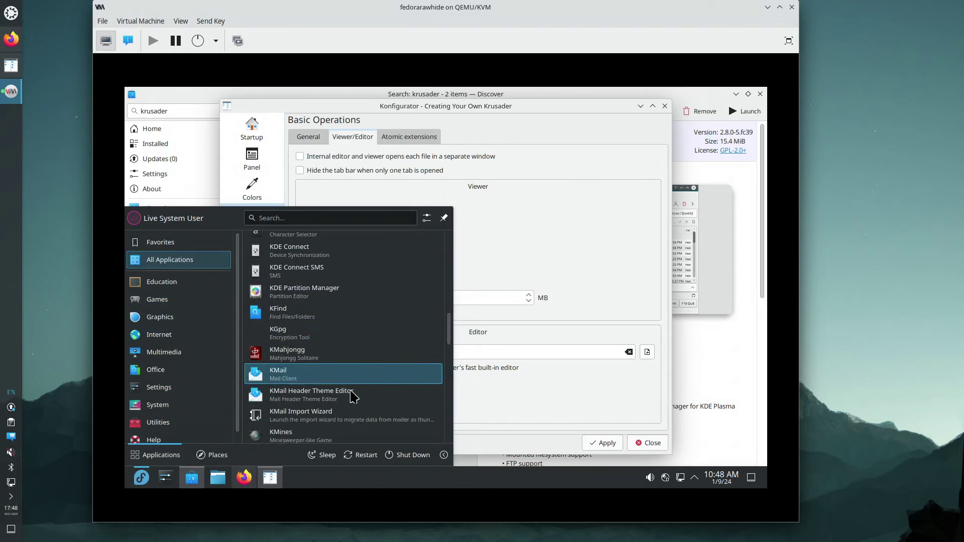
scroll(349, 396, down, 2)
scroll(330, 408, down, 5)
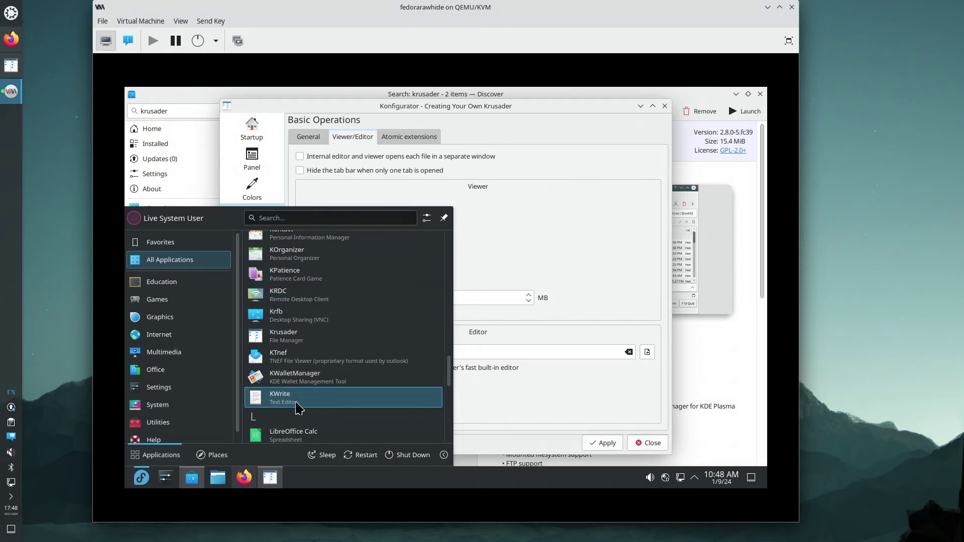
click(536, 414)
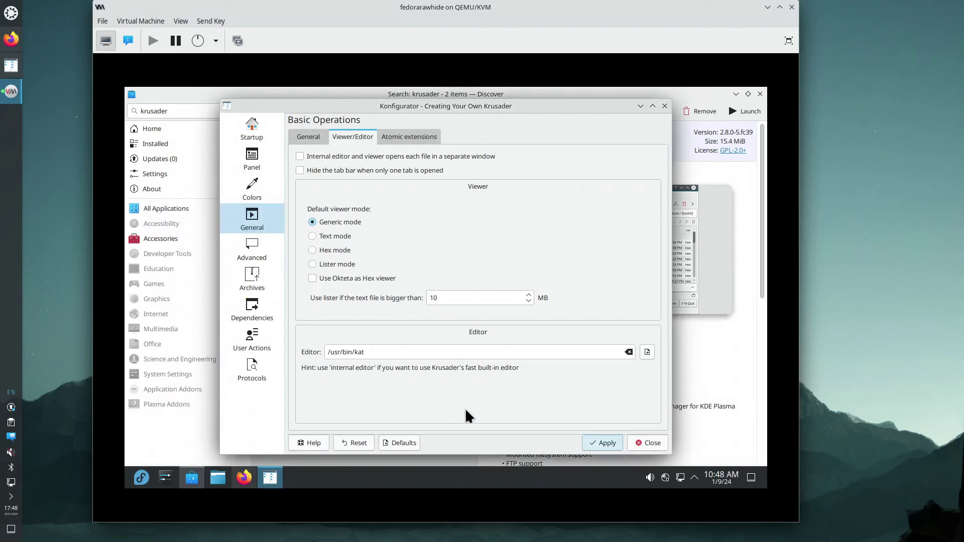
Step: Clear the editor path, apply the change, close the Konfigurator and dismiss the missing plugin dialog
click(629, 352)
click(589, 450)
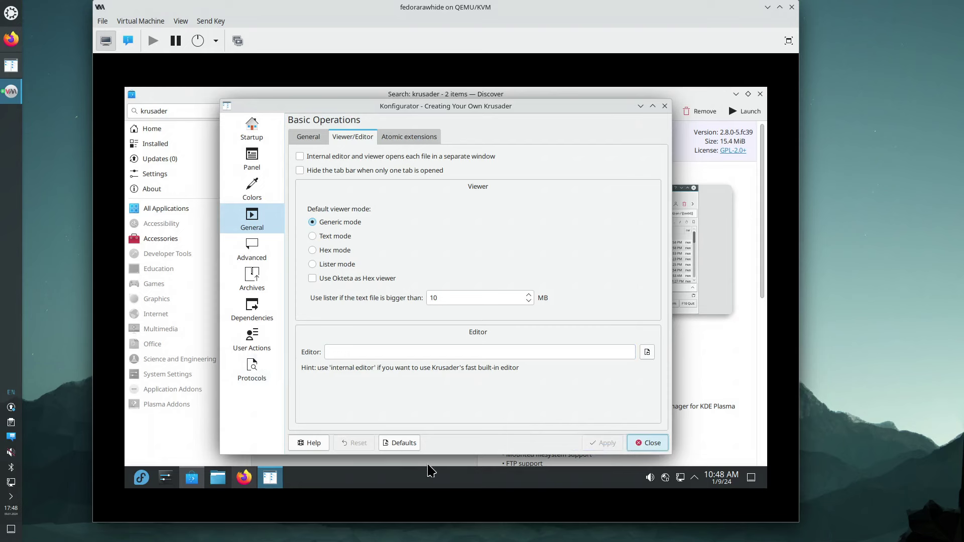
click(666, 107)
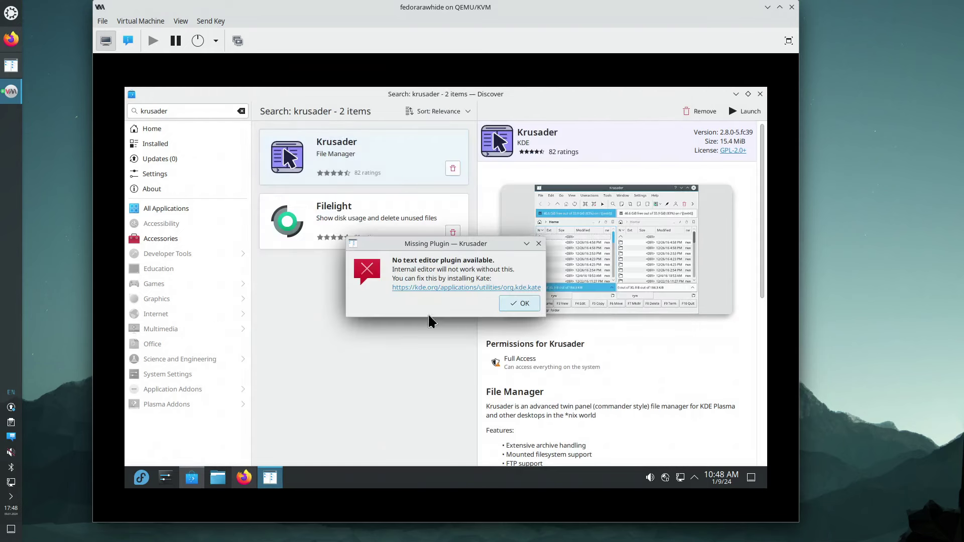
click(519, 304)
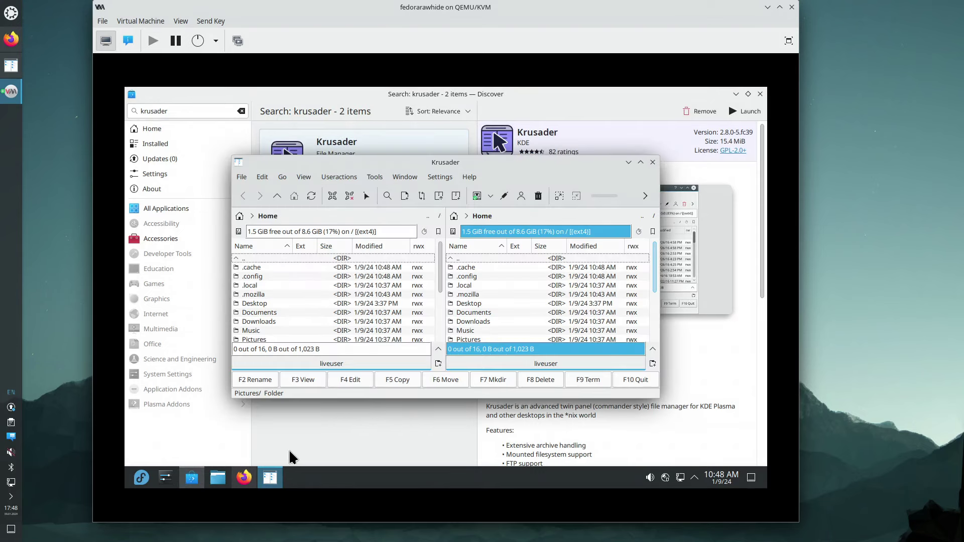
Step: Switch to Discover, replace the krusader search with kwrite and open KWrite's page
click(193, 477)
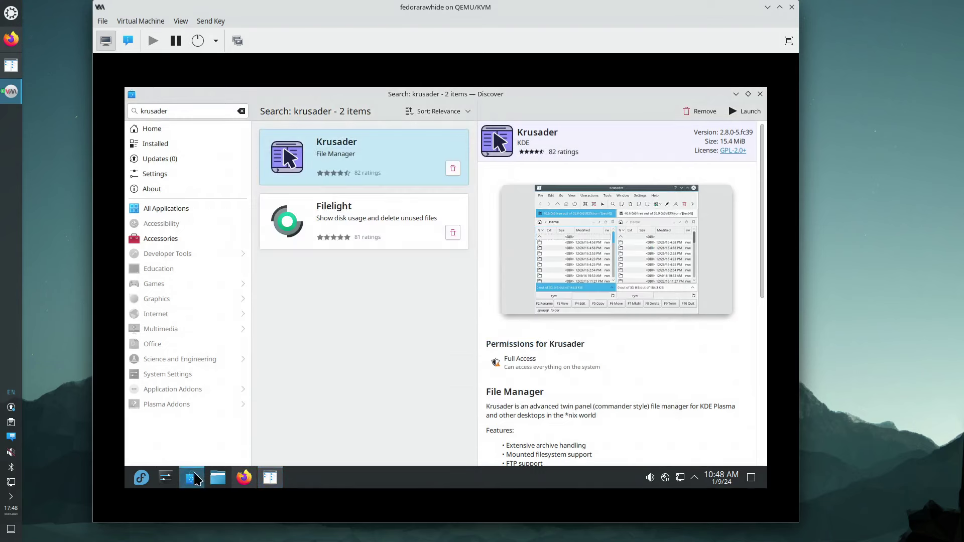
drag(185, 108, 114, 108)
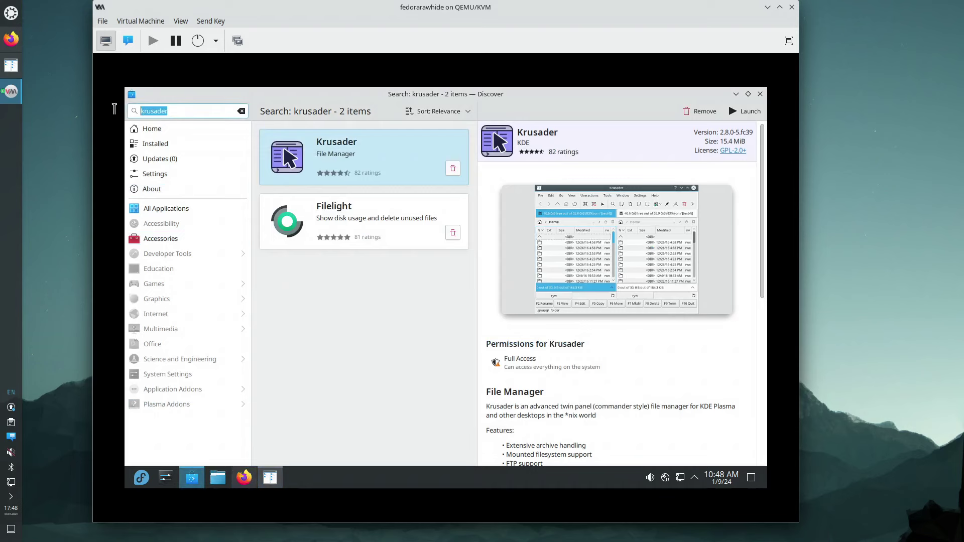
click(241, 111)
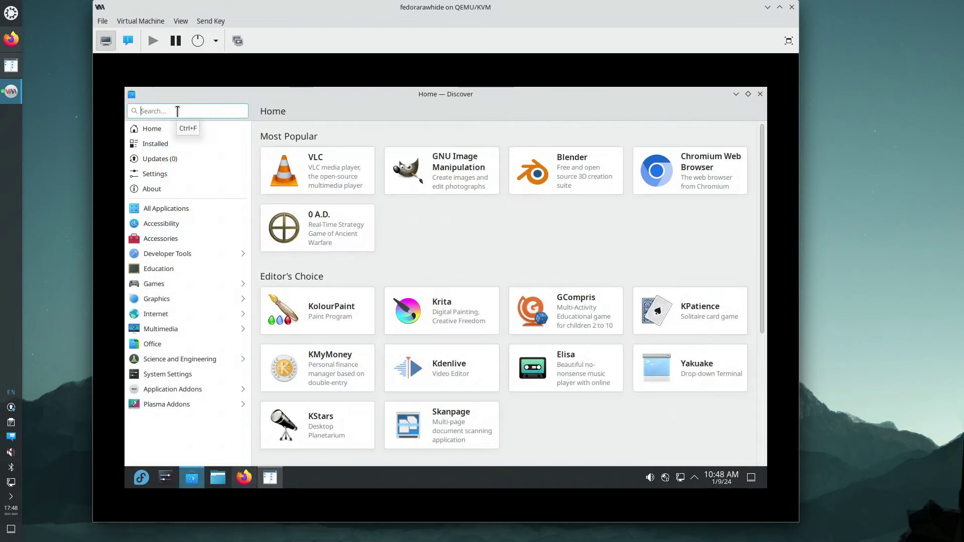
text(kwrite)
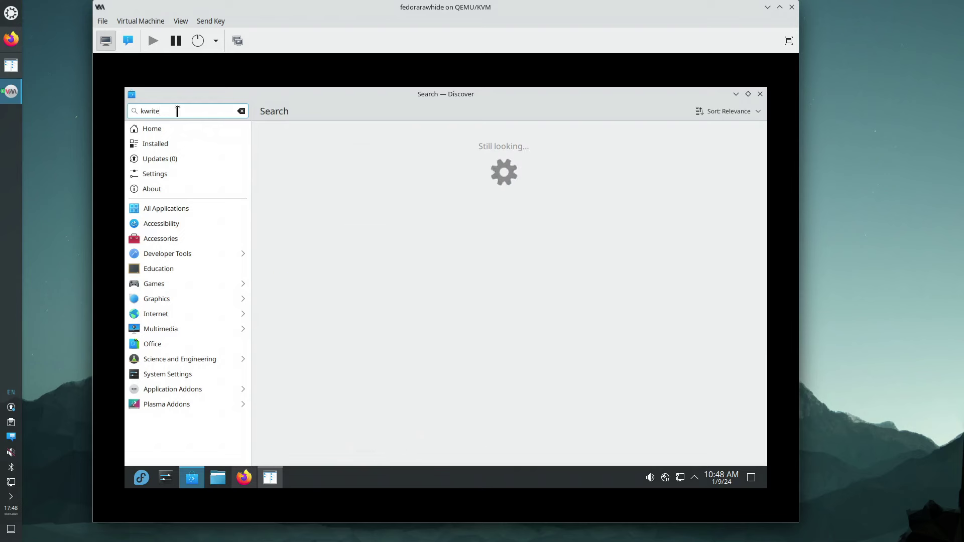
click(538, 177)
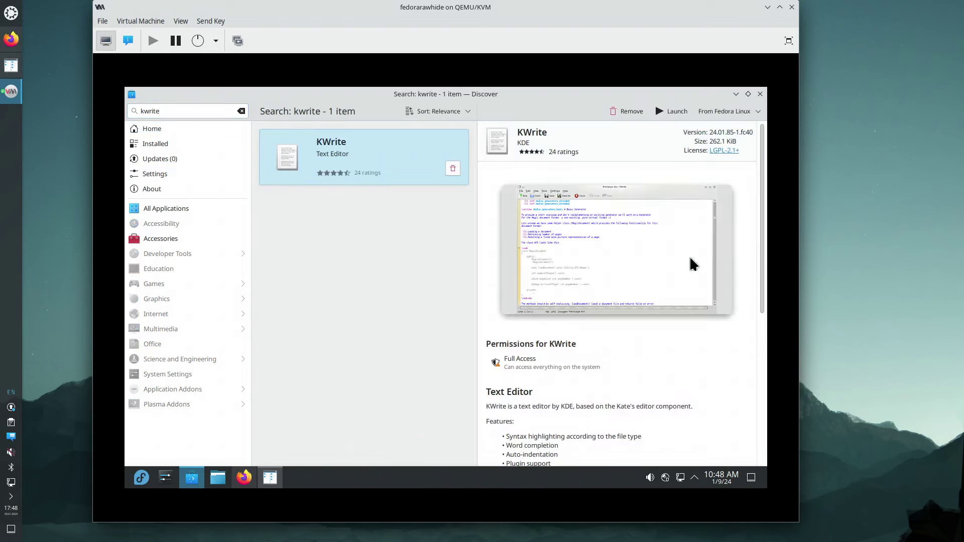
Step: Check KWrite's available sources, remove it together with the kate-libs package, and clear the Discover search
click(759, 112)
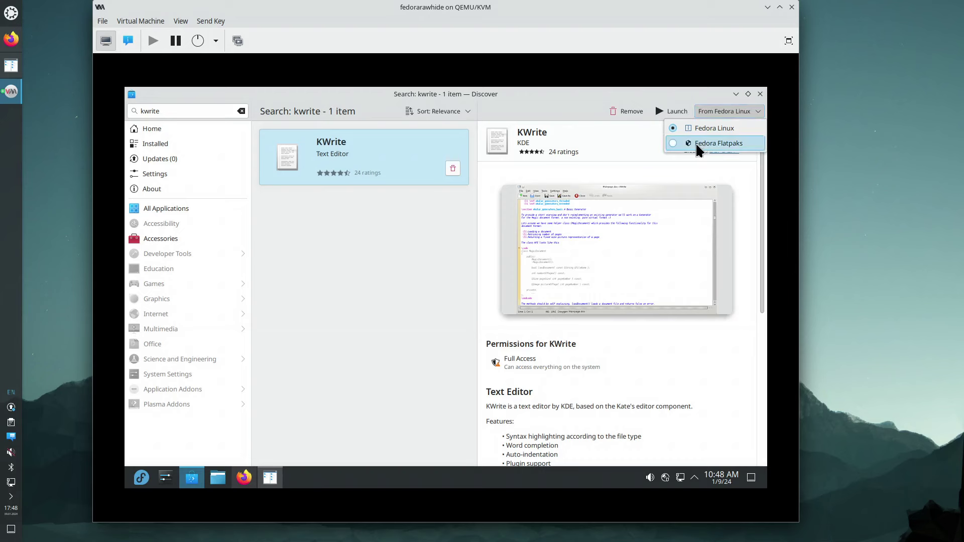
click(628, 151)
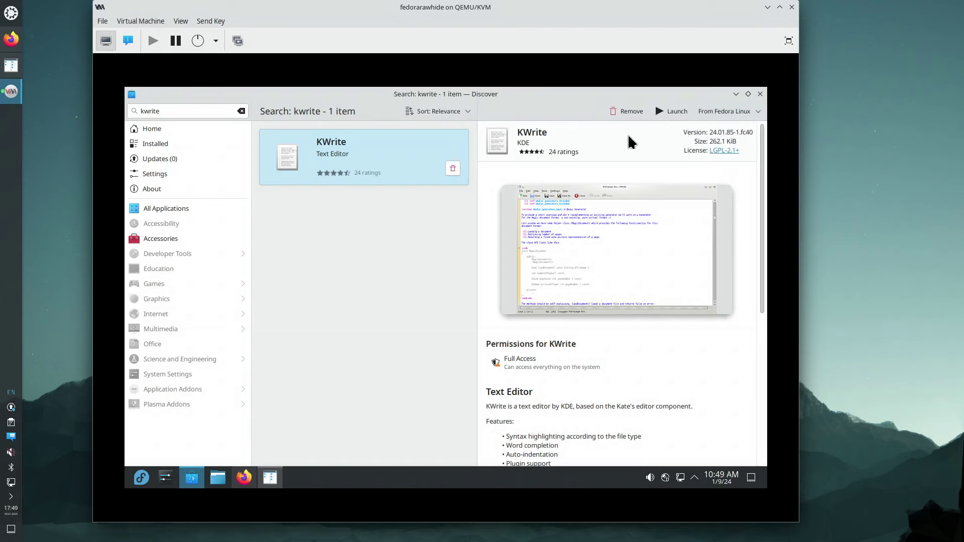
click(627, 111)
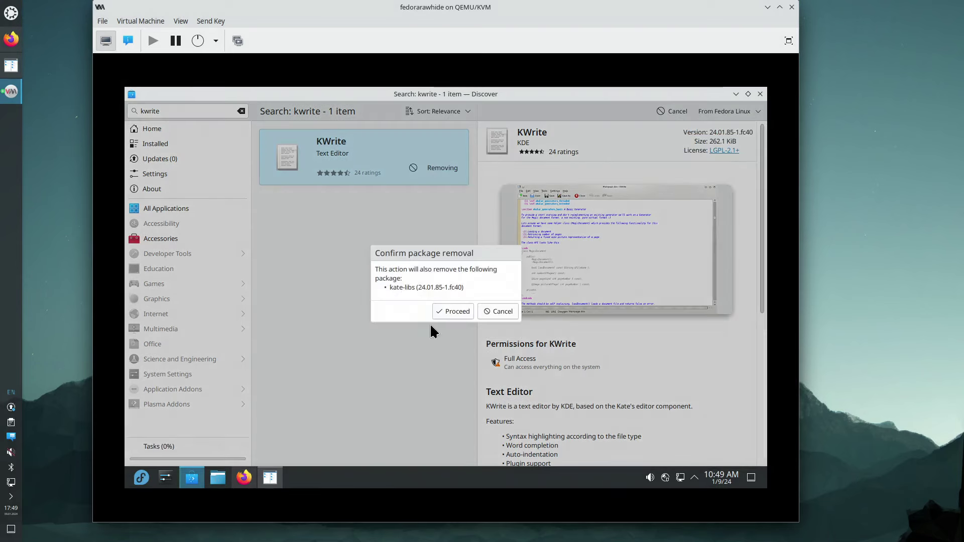
click(457, 311)
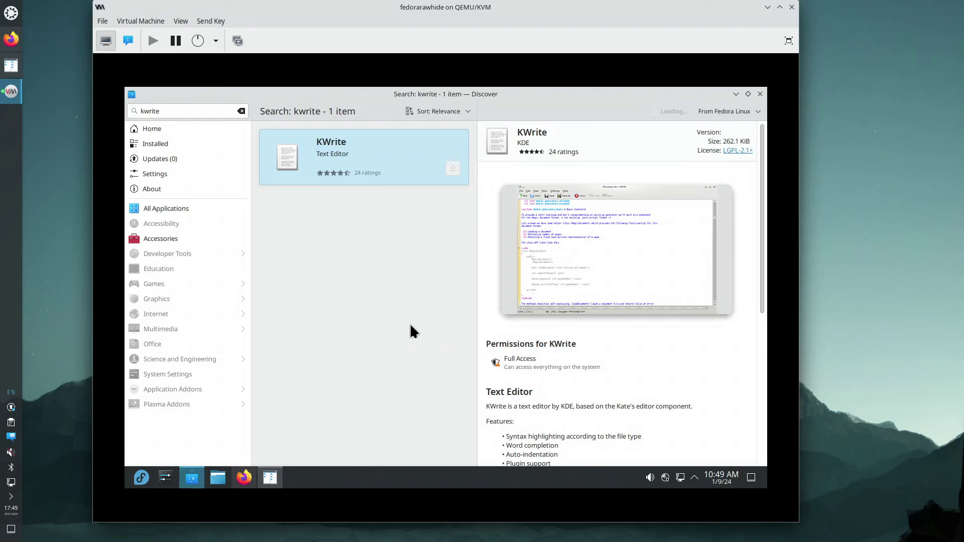
click(169, 110)
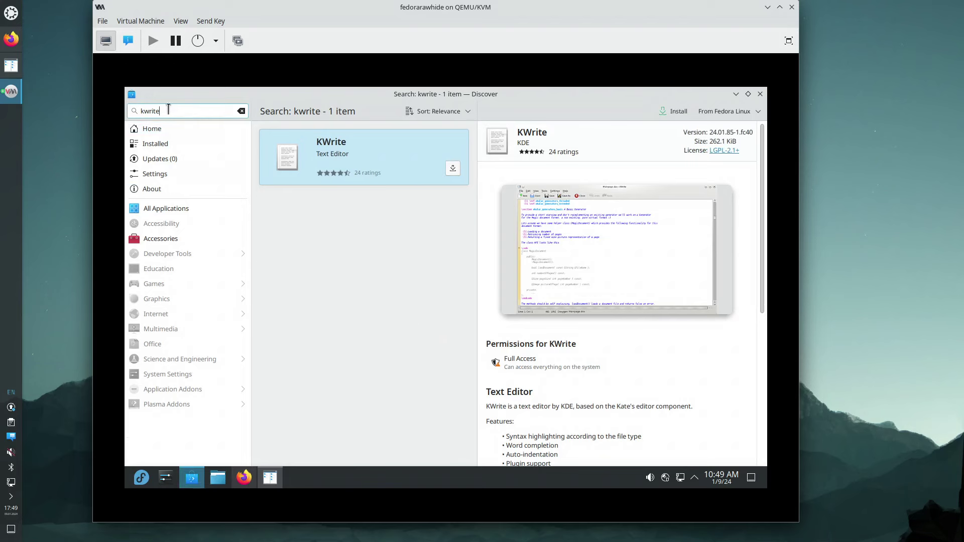
click(241, 110)
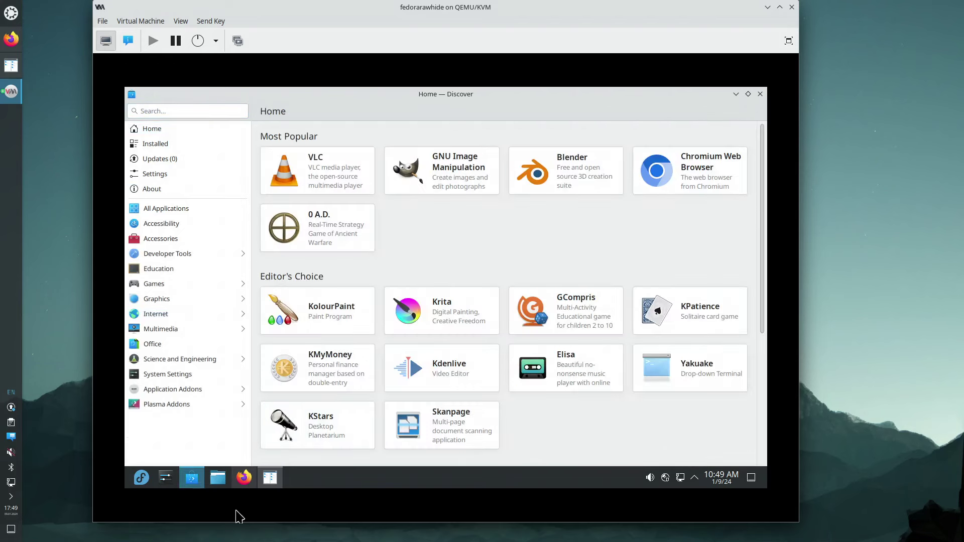
Step: Look through the launcher's list of all applications for an installed Kate or KWrite editor
click(141, 479)
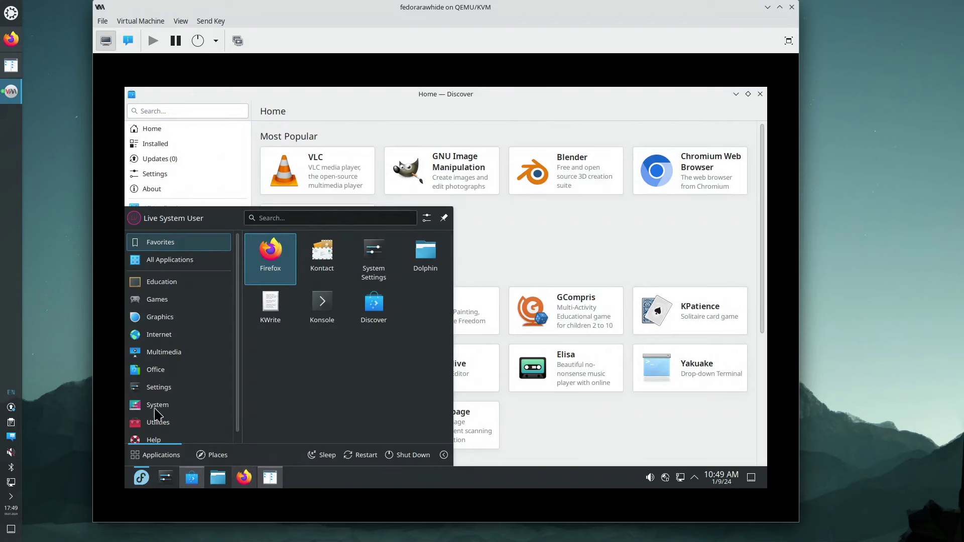
click(181, 261)
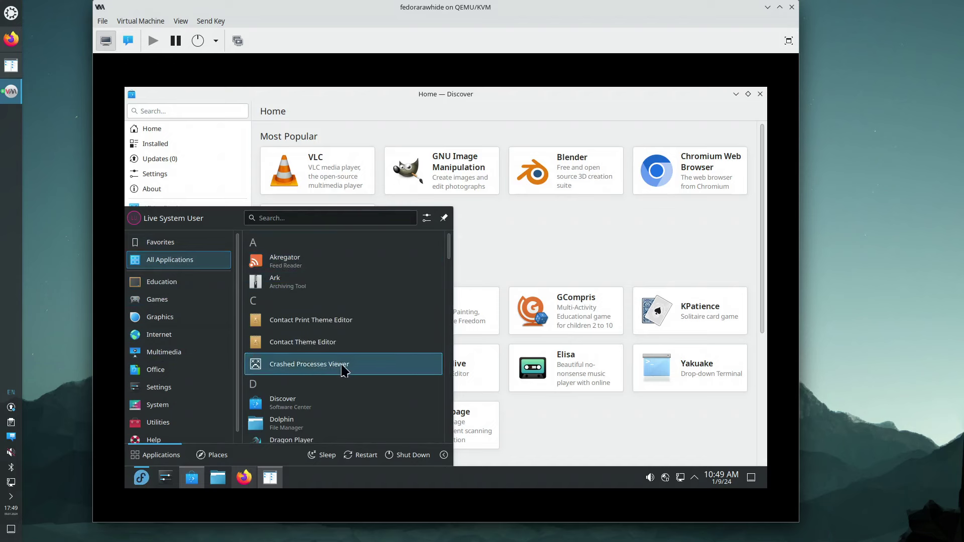
scroll(344, 369, down, 3)
scroll(260, 377, down, 10)
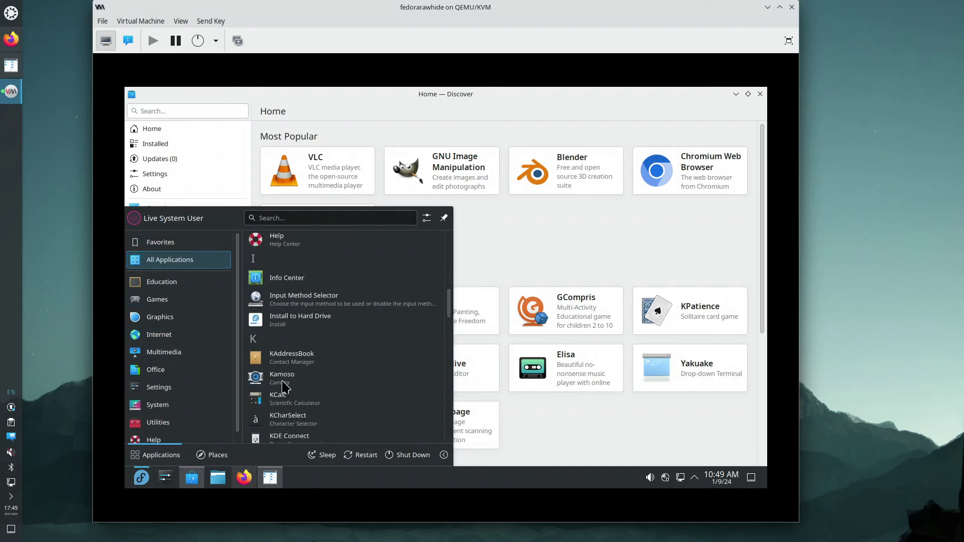
scroll(317, 394, down, 5)
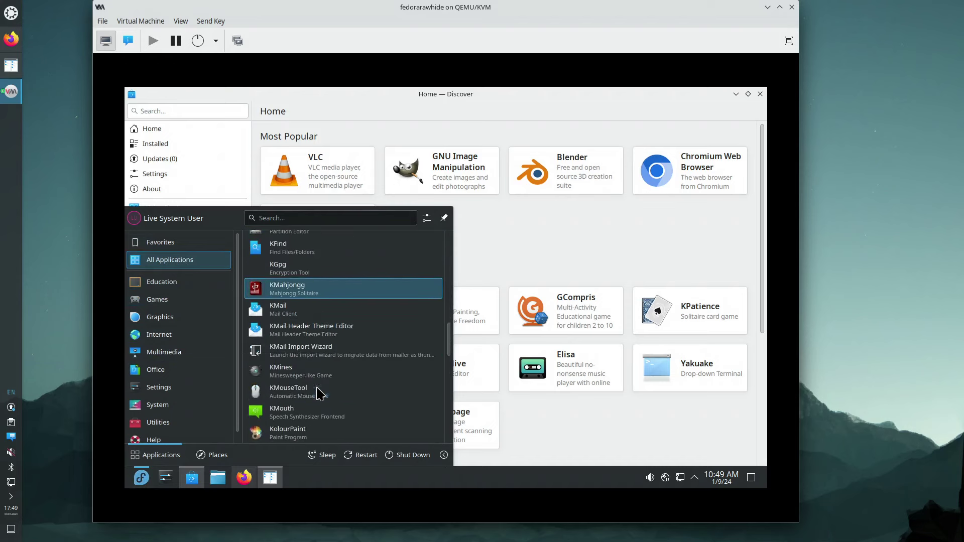
scroll(313, 409, down, 3)
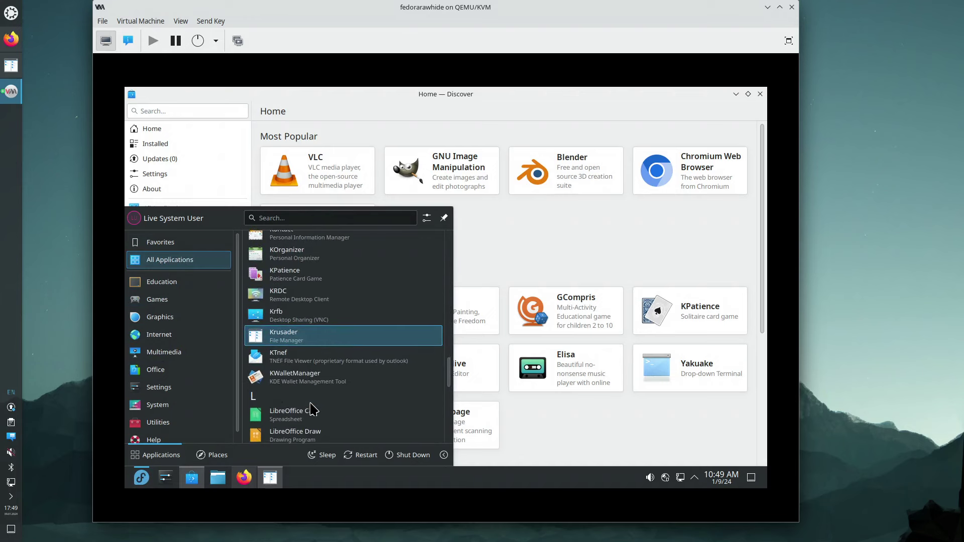
Step: Search Discover for kate and install the Kate advanced text editor
click(180, 111)
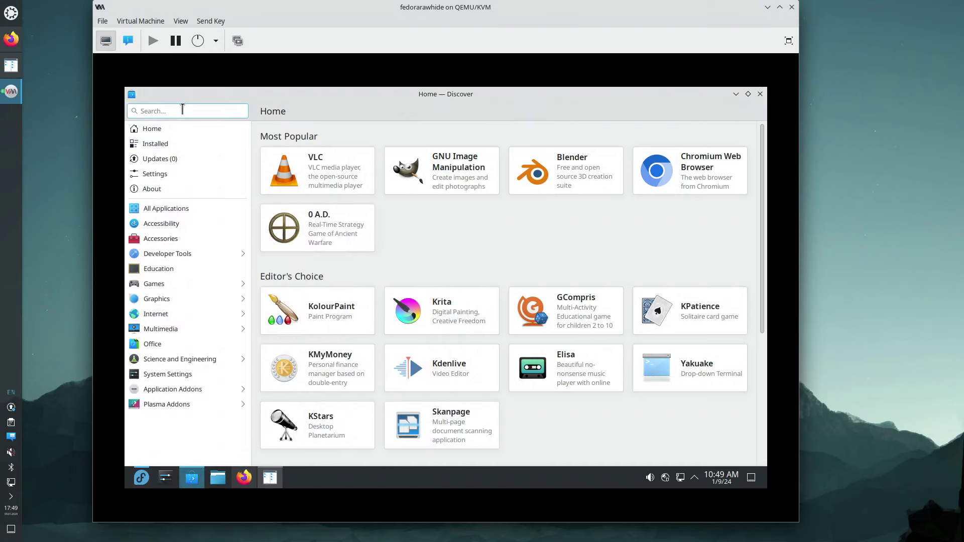
text(kate)
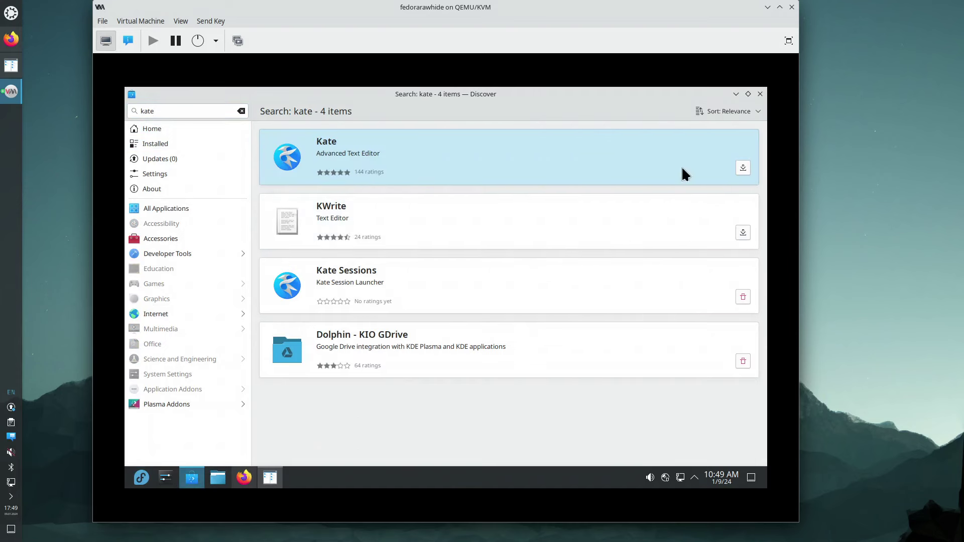
click(743, 169)
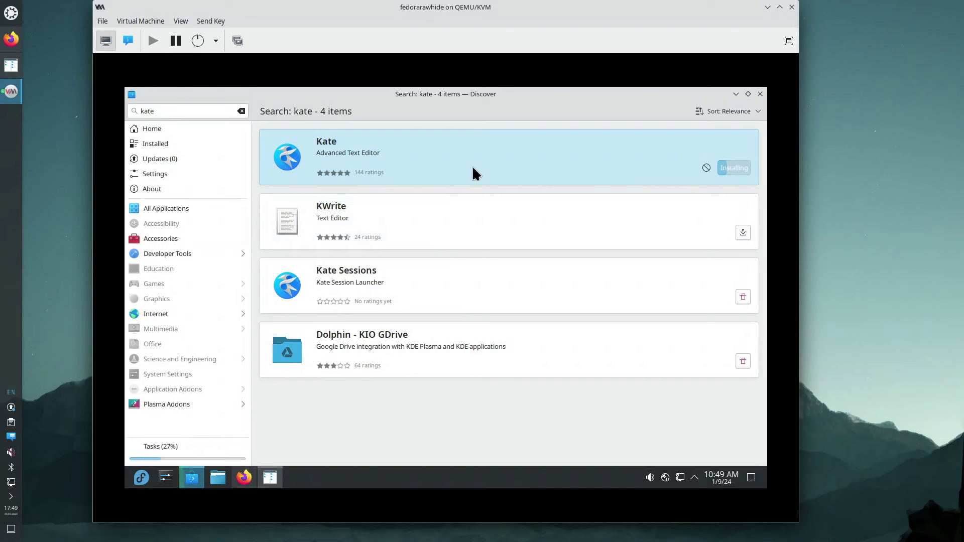
Step: Check the available sources on Kate's Discover page, and launch Kate to test it before closing it
click(425, 155)
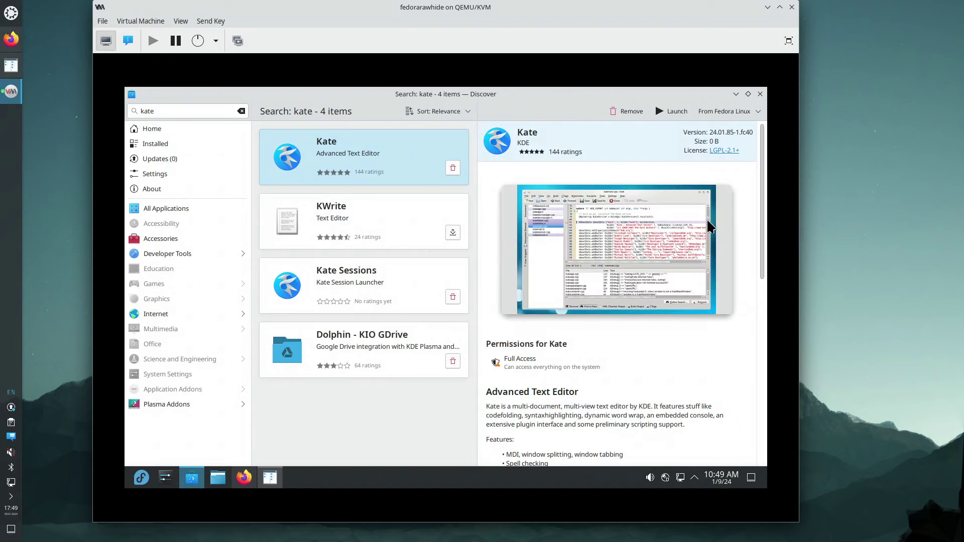
click(758, 112)
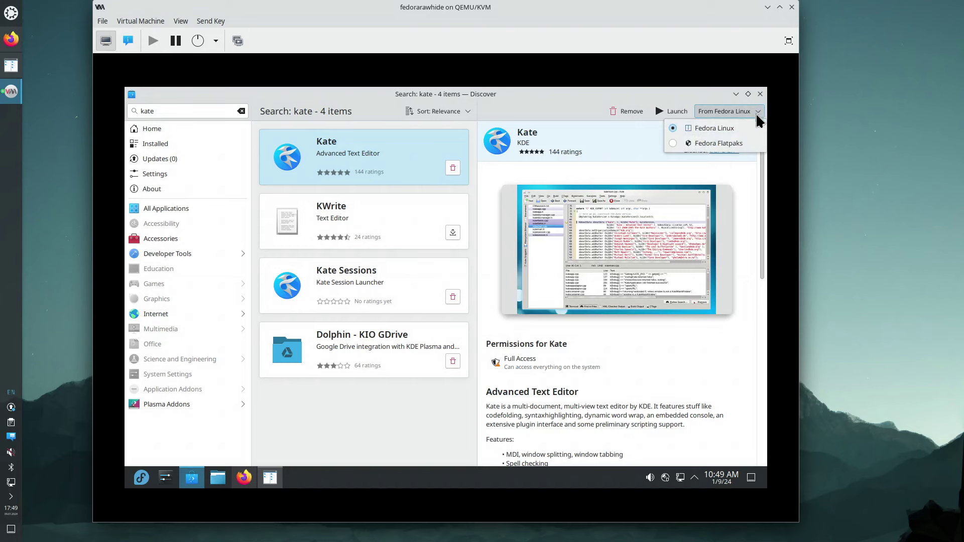
click(763, 178)
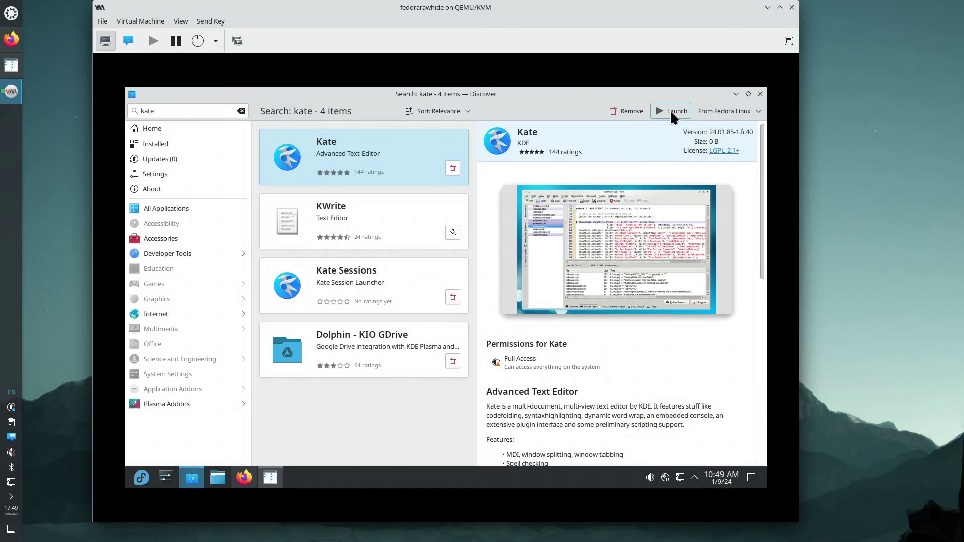
click(673, 112)
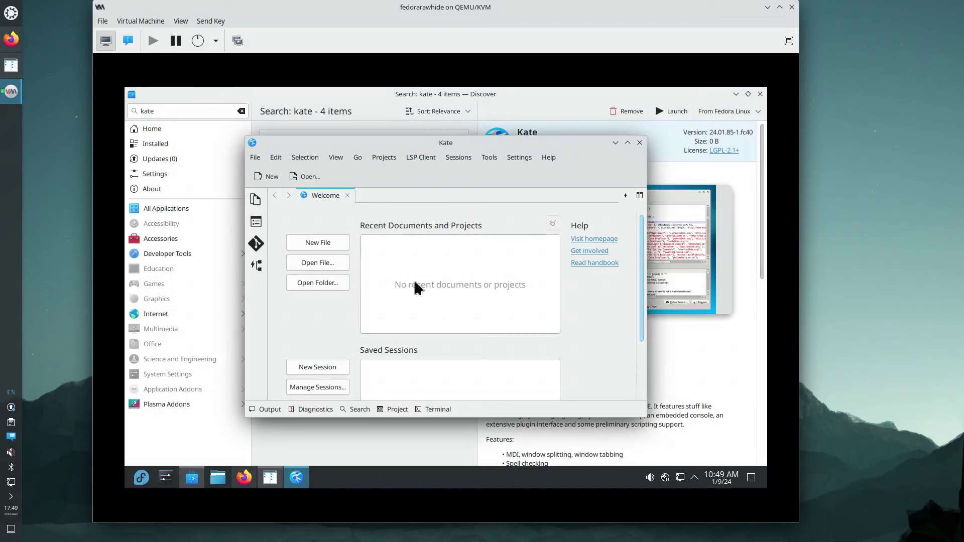
click(347, 196)
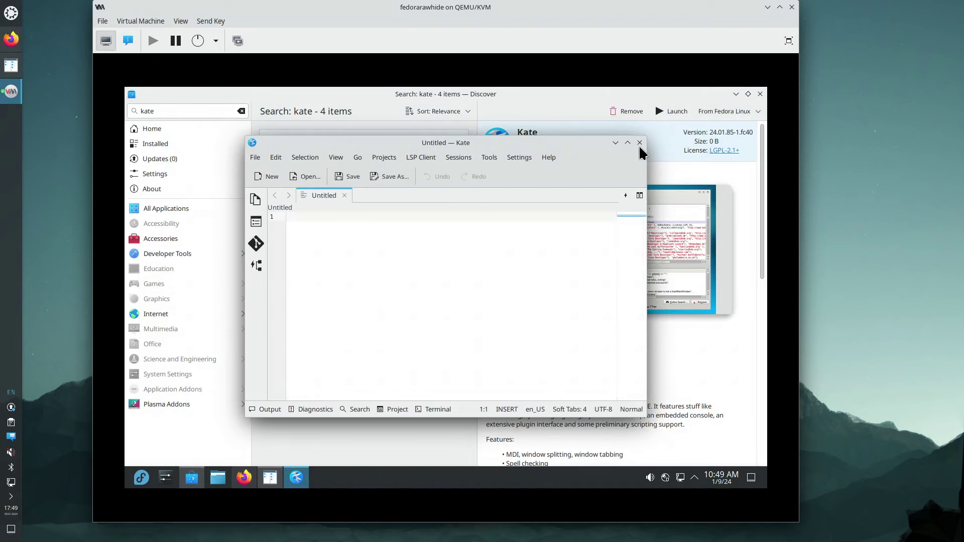
click(639, 142)
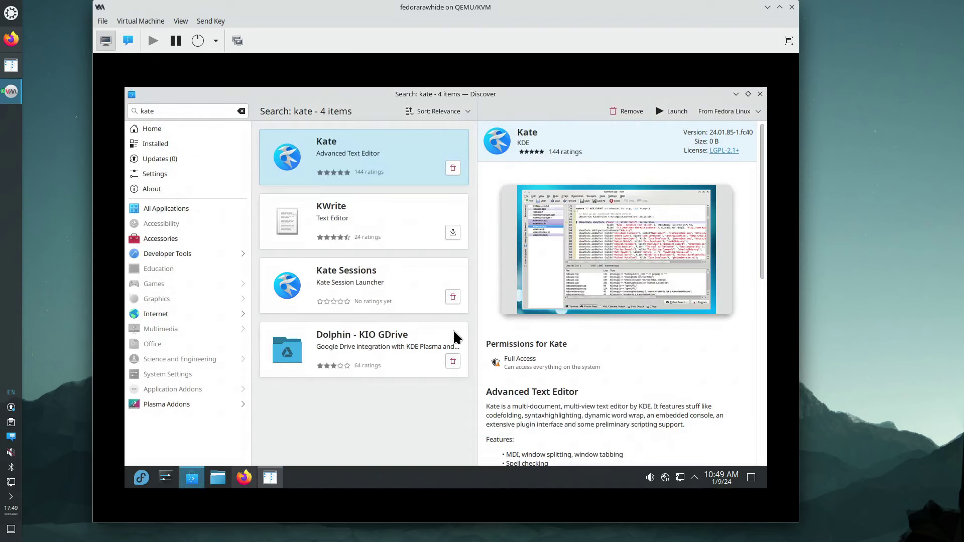
Step: Find Krusader in the application launcher with kru, launch it and dismiss its missing plugin dialog
click(140, 478)
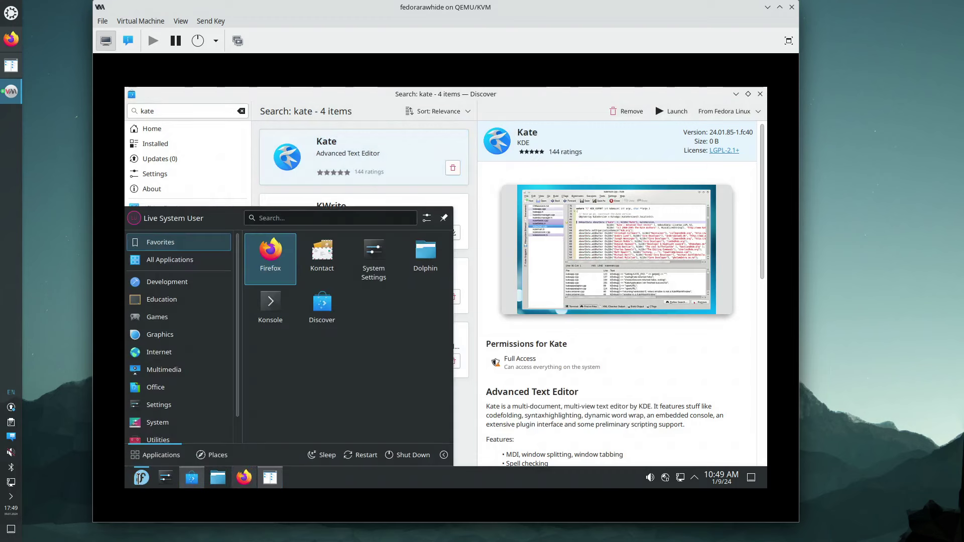
text(kru)
key(Return)
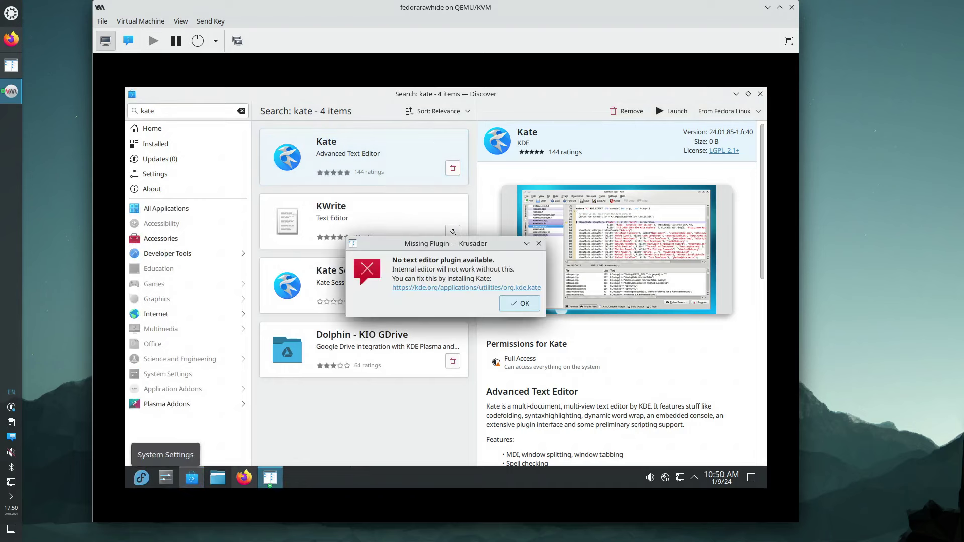
key(Return)
click(616, 151)
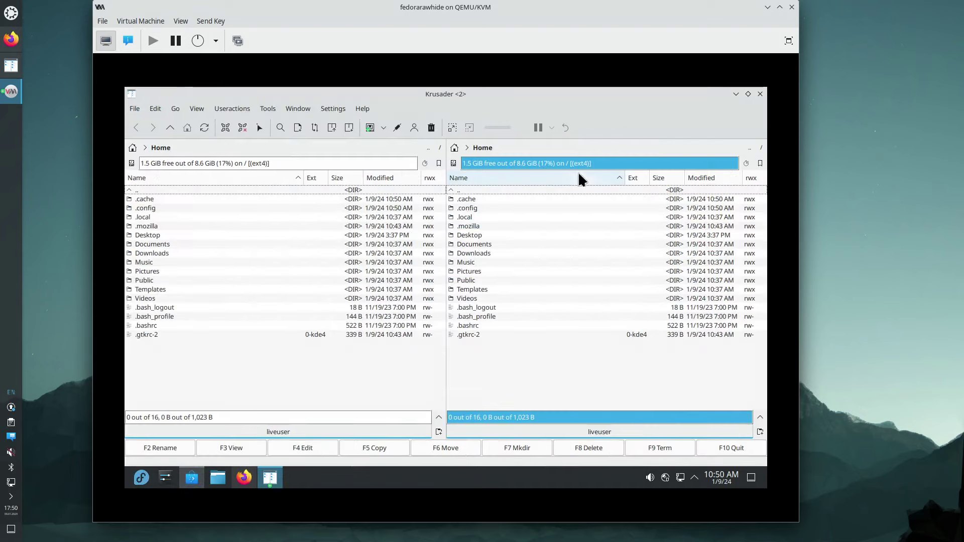
Step: Set Krusader's editor to /usr/bin/kate in the Konfigurator's general viewer and editor settings, apply the change and close the Konfigurator
click(327, 109)
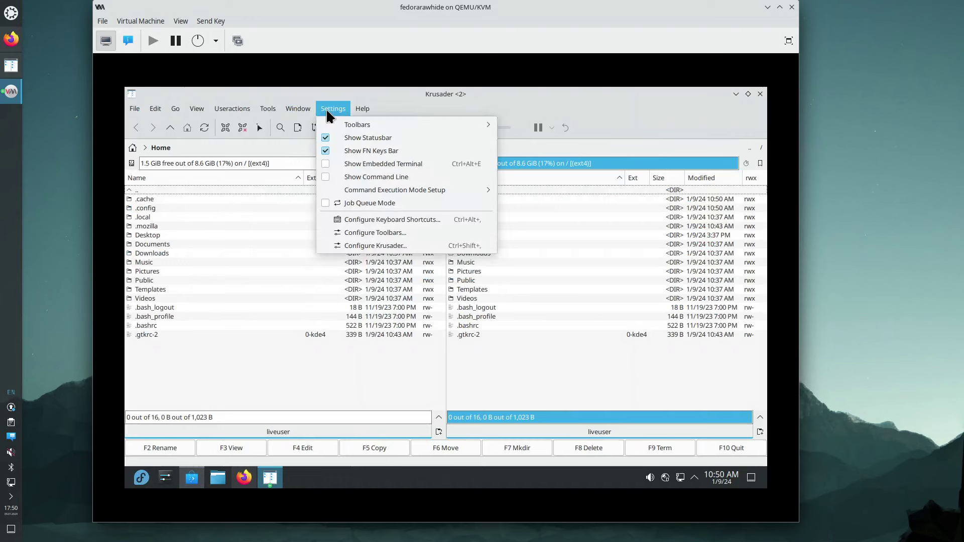
click(370, 246)
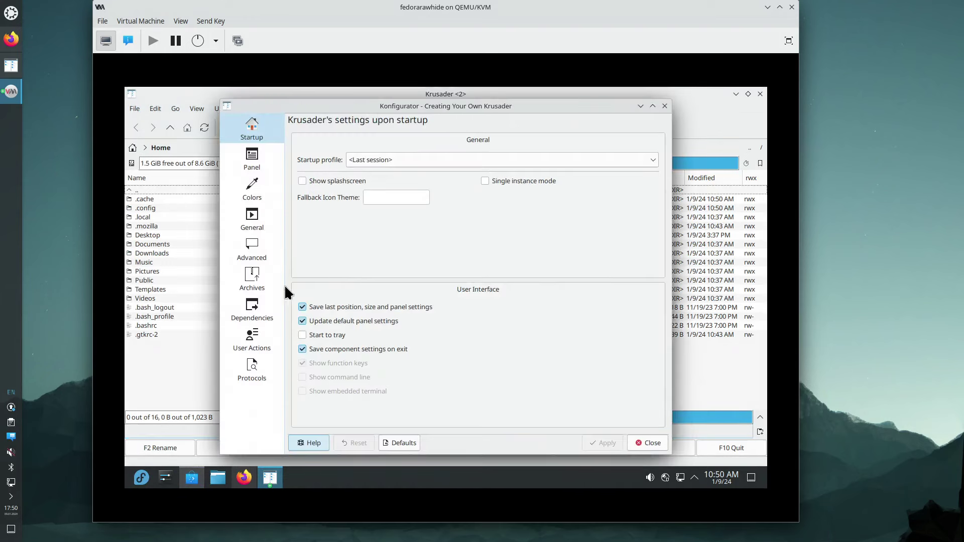
click(252, 257)
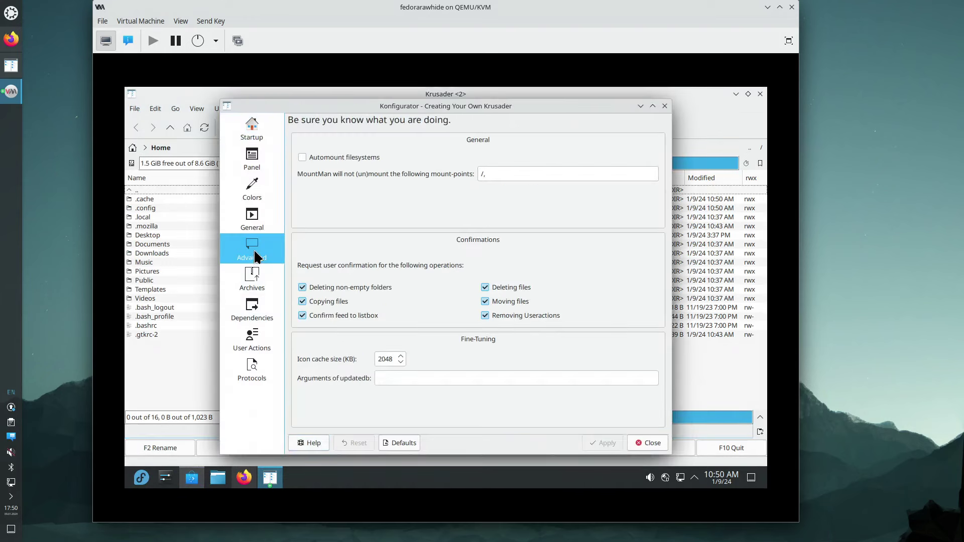
click(252, 221)
click(353, 136)
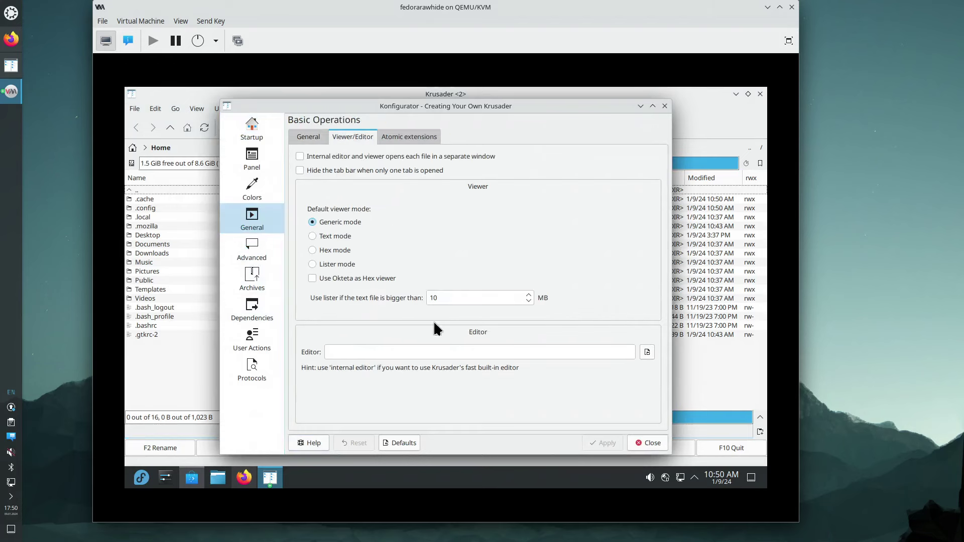
click(391, 353)
text(/us)
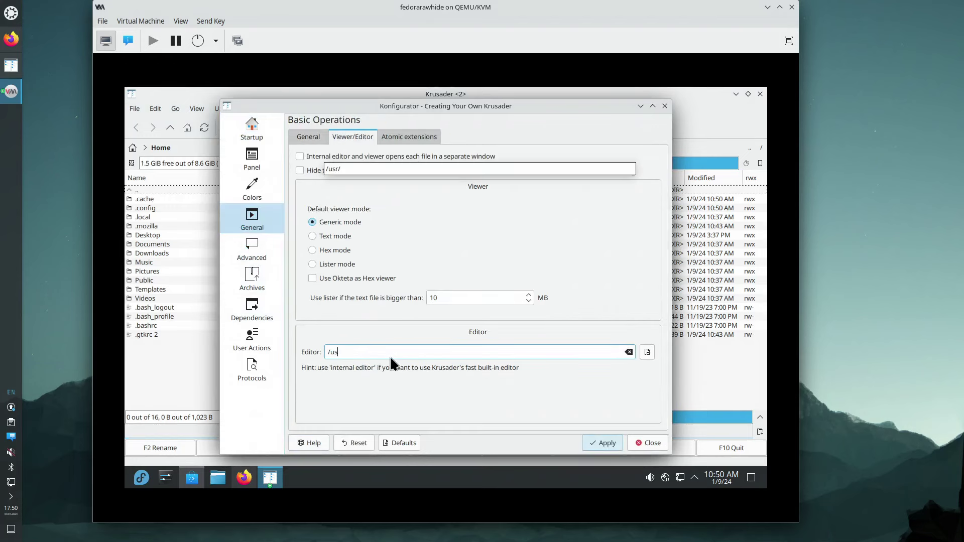
text(r/bin/kate)
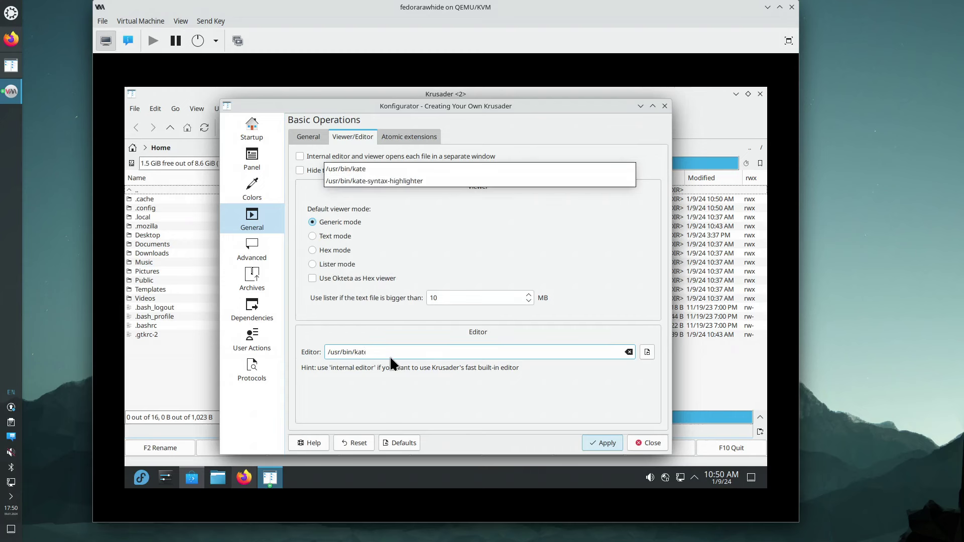
click(378, 169)
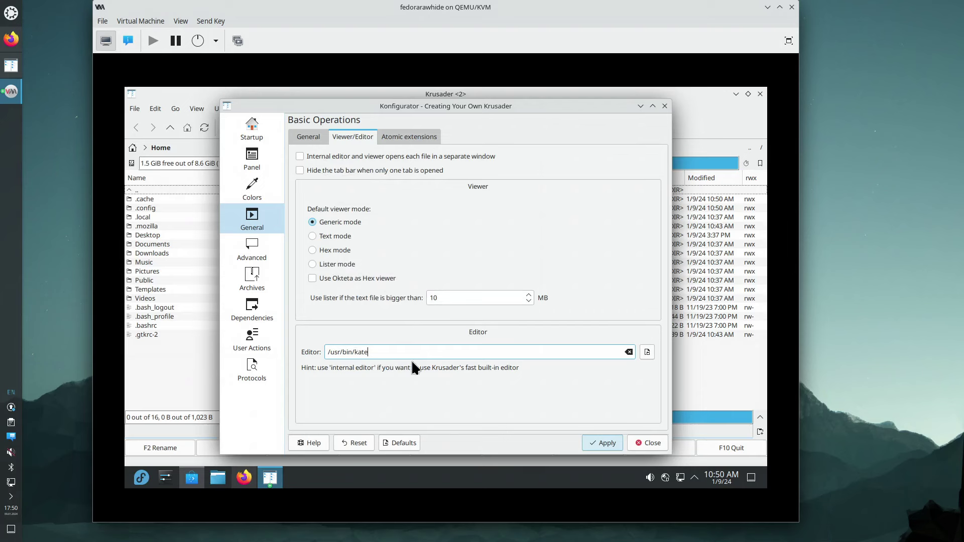
click(602, 445)
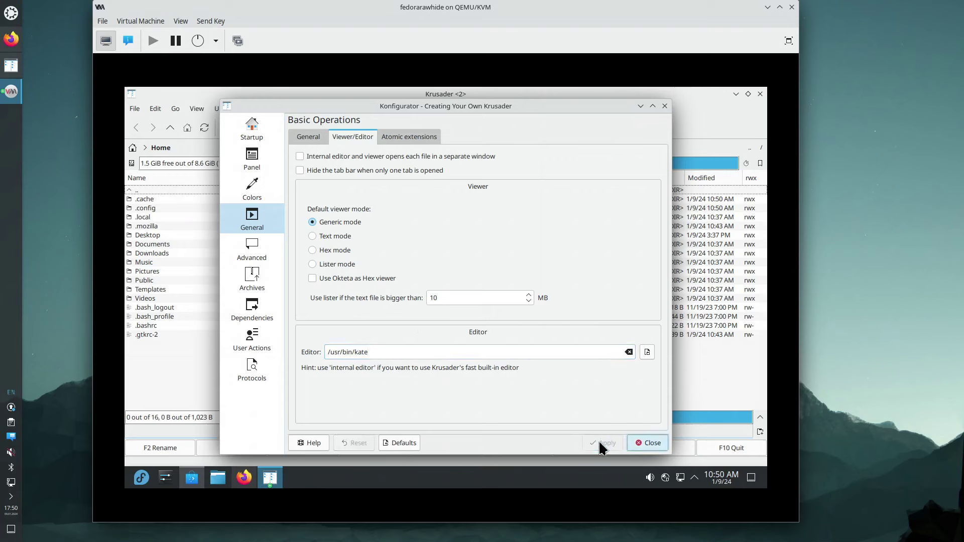
click(664, 106)
Step: Hide Krusader's main, job and actions toolbars, its FN keys bar and its statusbar
click(332, 108)
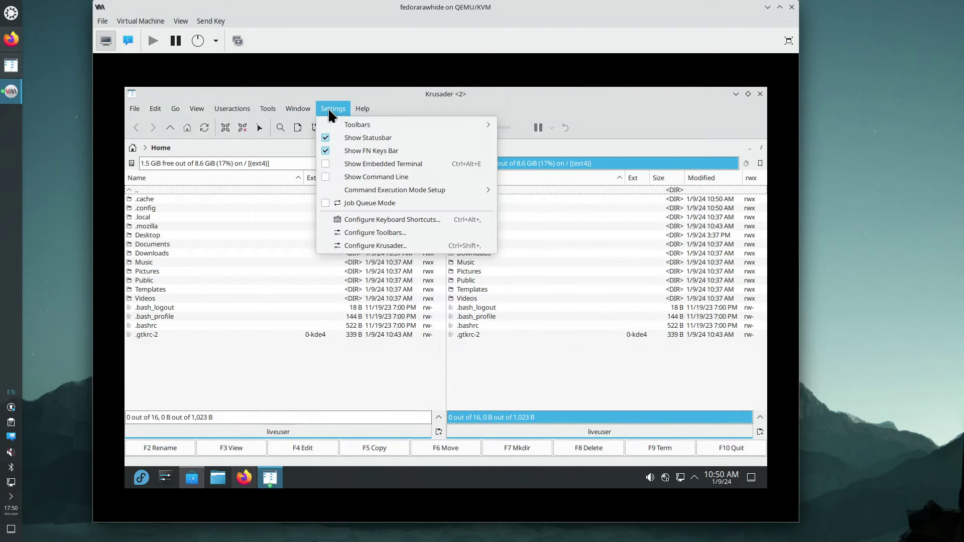
mouse_move(352, 126)
click(543, 125)
click(333, 109)
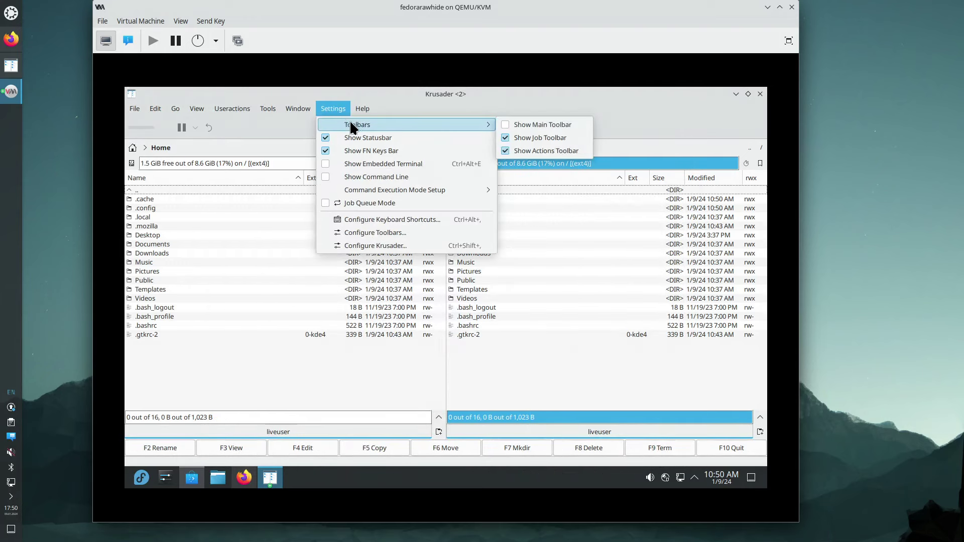
click(540, 138)
click(333, 109)
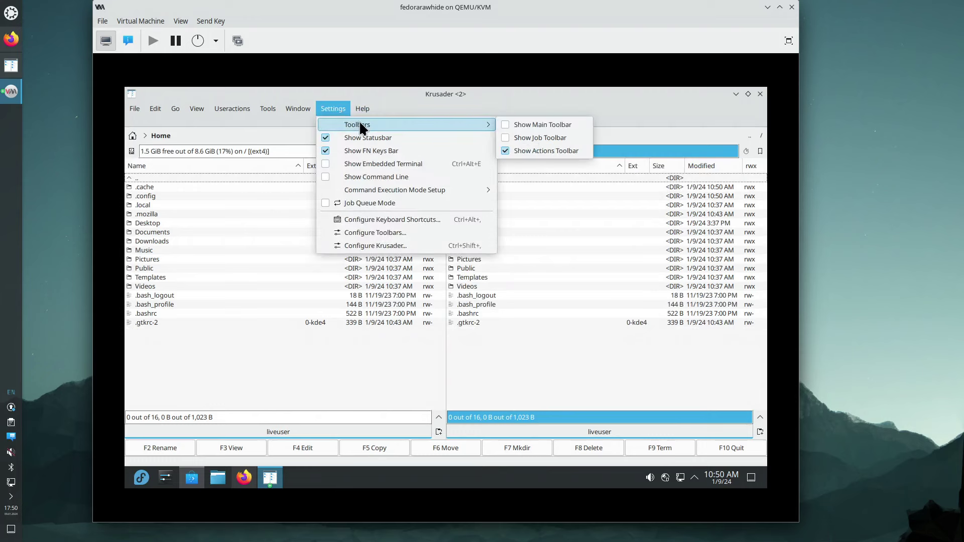
click(532, 150)
click(332, 108)
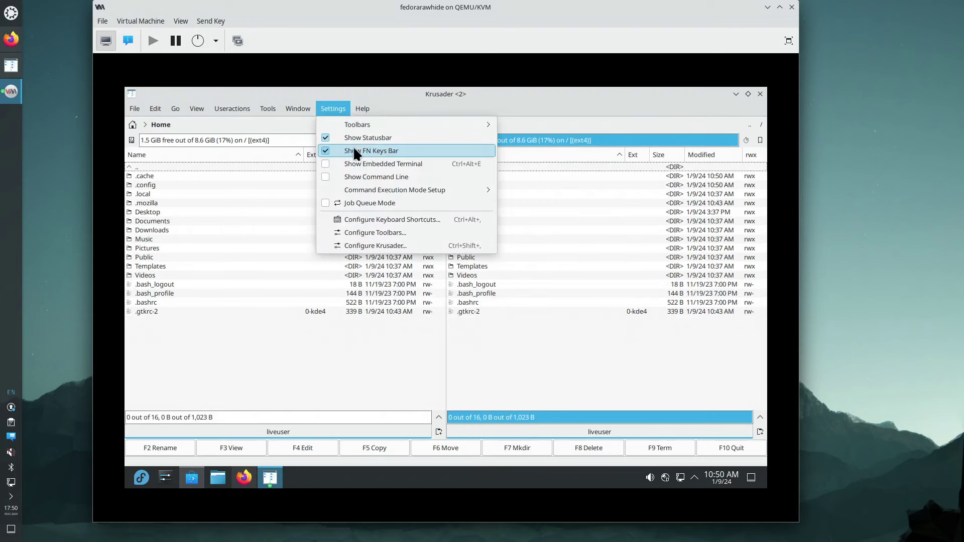
click(358, 149)
click(331, 109)
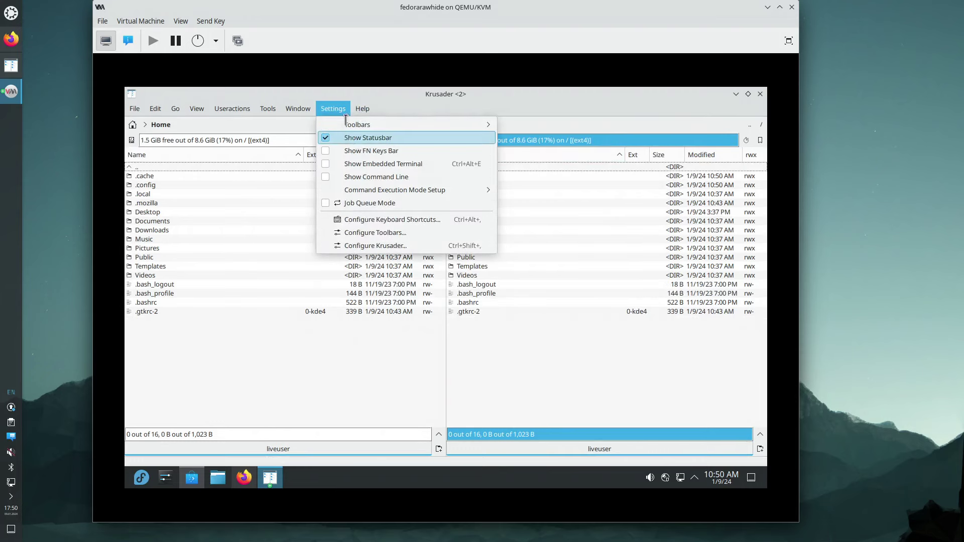
Step: Try to show Krusader's embedded terminal, dismiss the error, and open Konsole from the launcher to check it before closing it
click(375, 164)
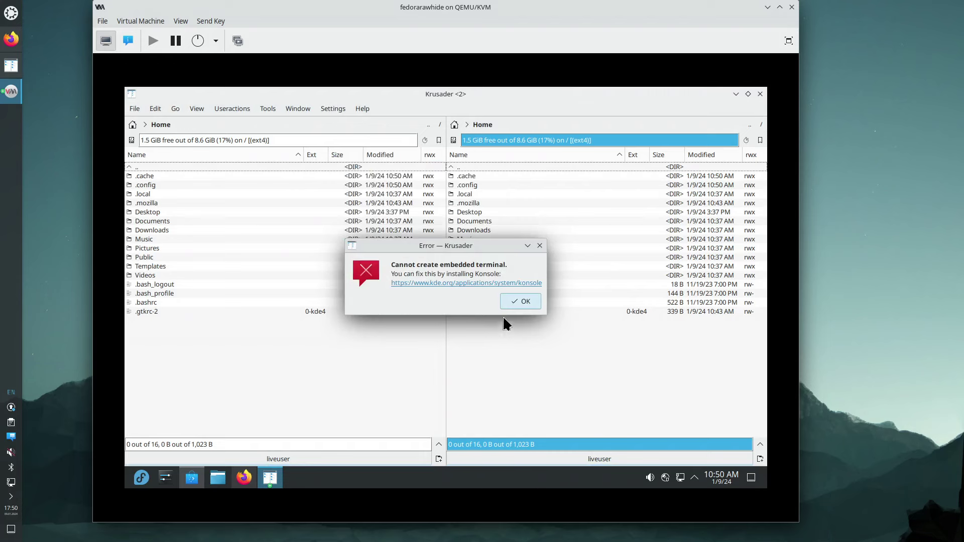
click(520, 301)
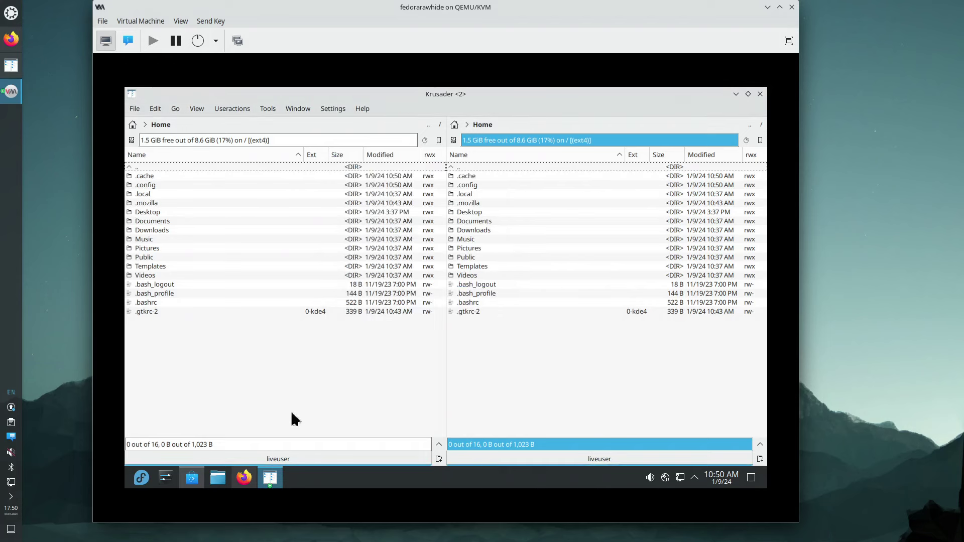
click(141, 477)
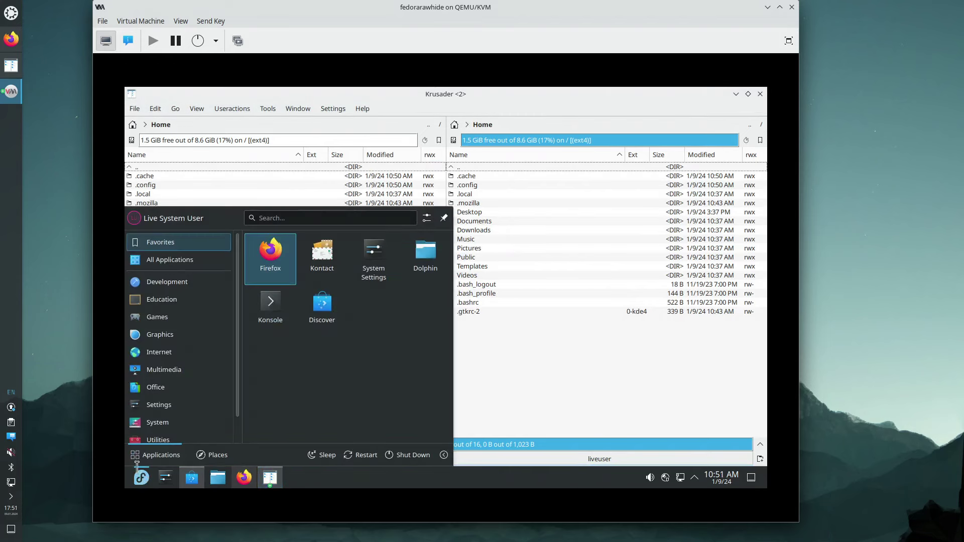
click(268, 312)
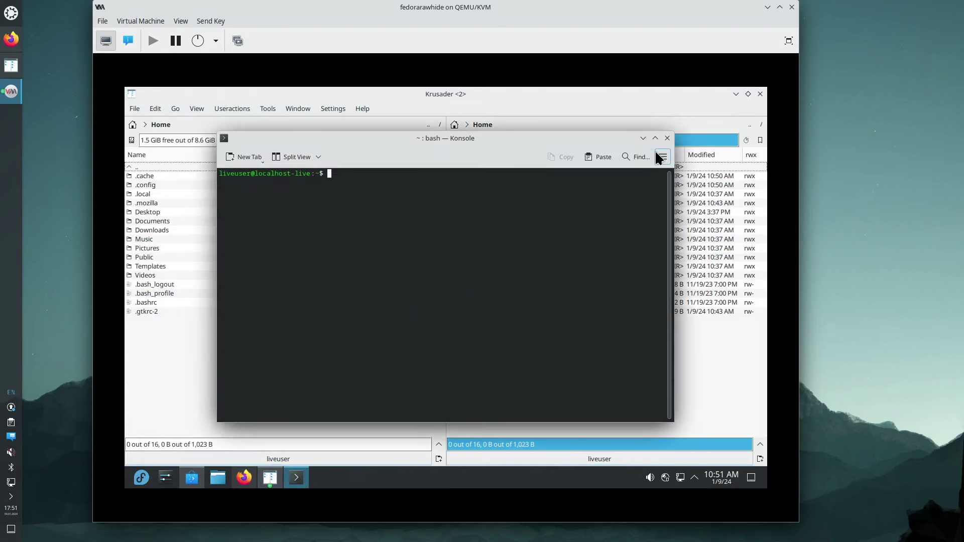
click(667, 139)
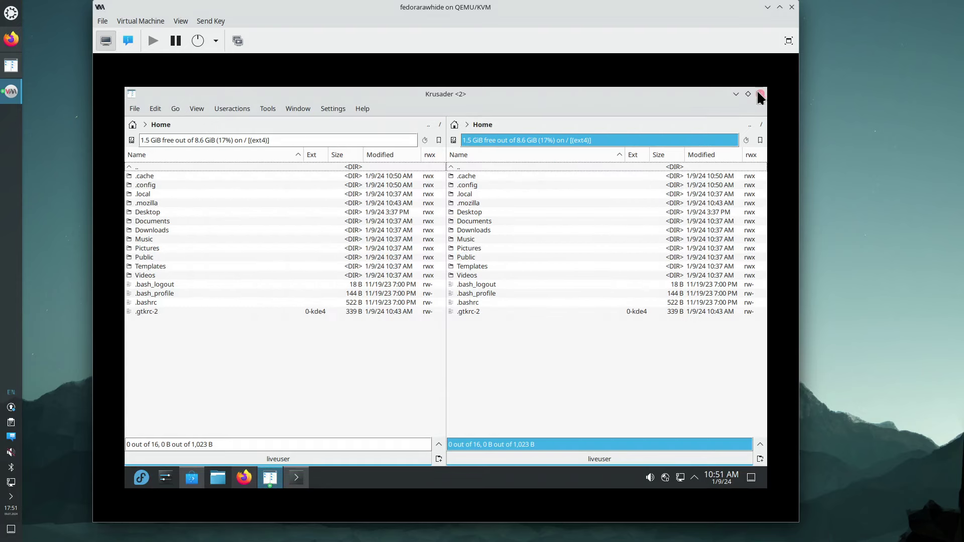
Step: Close both open Krusader windows and relaunch Krusader by searching the application launcher for krusa
click(760, 95)
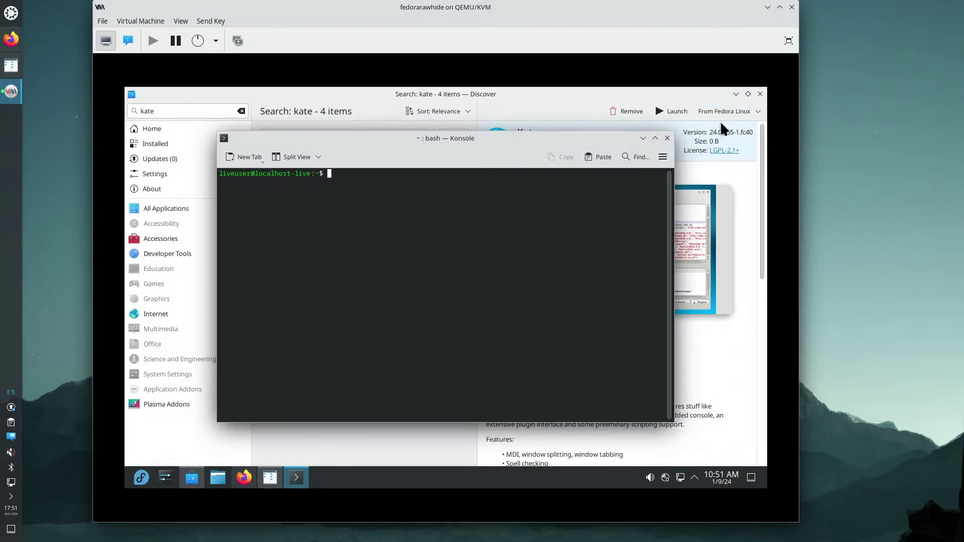
click(270, 477)
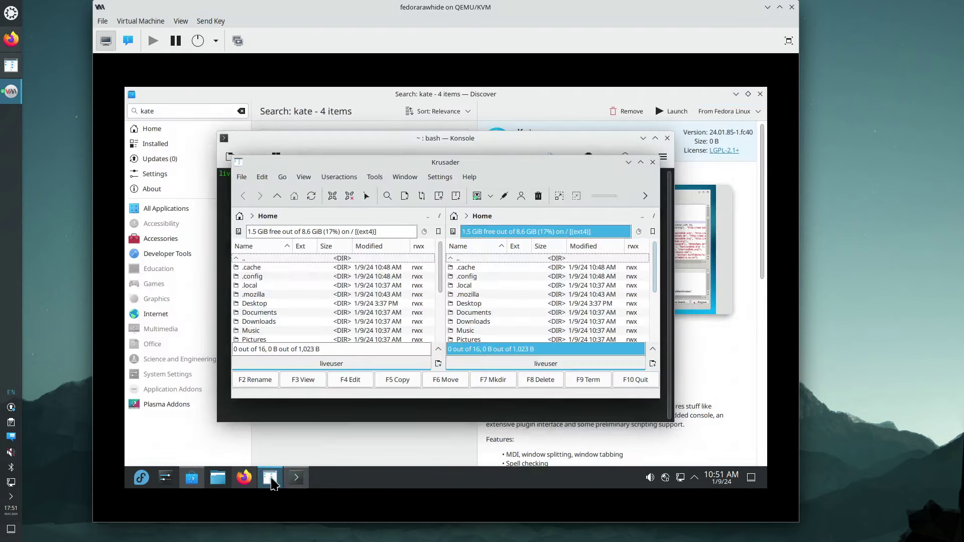
click(652, 162)
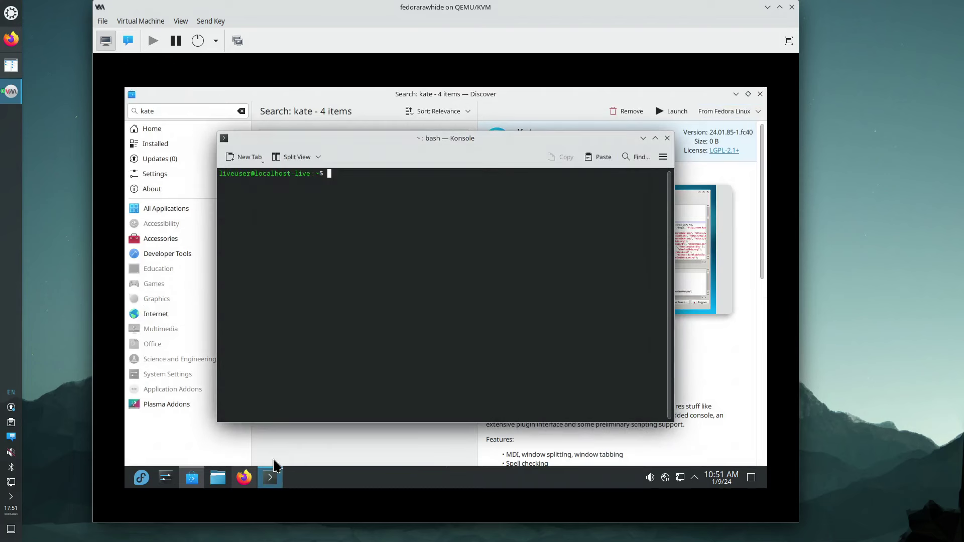
click(141, 479)
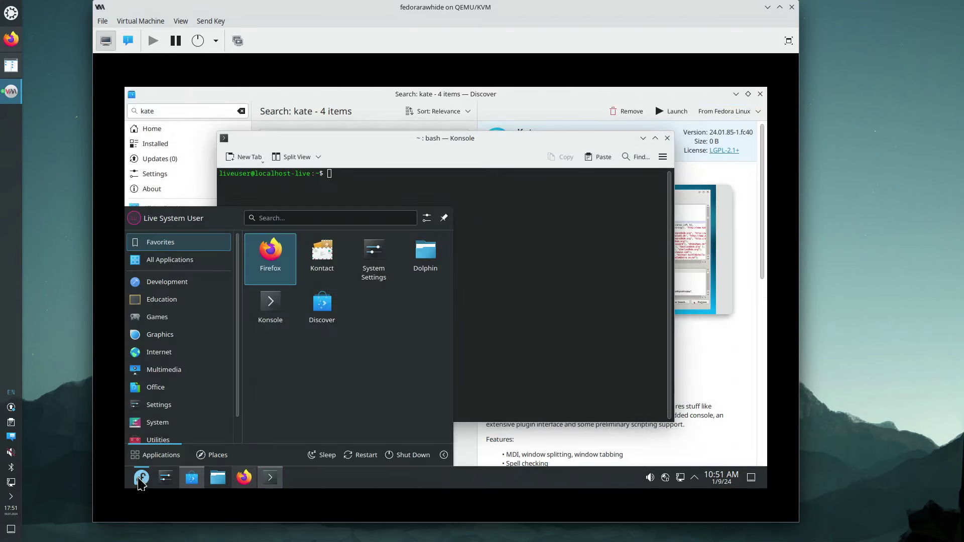
text(krusa)
key(Return)
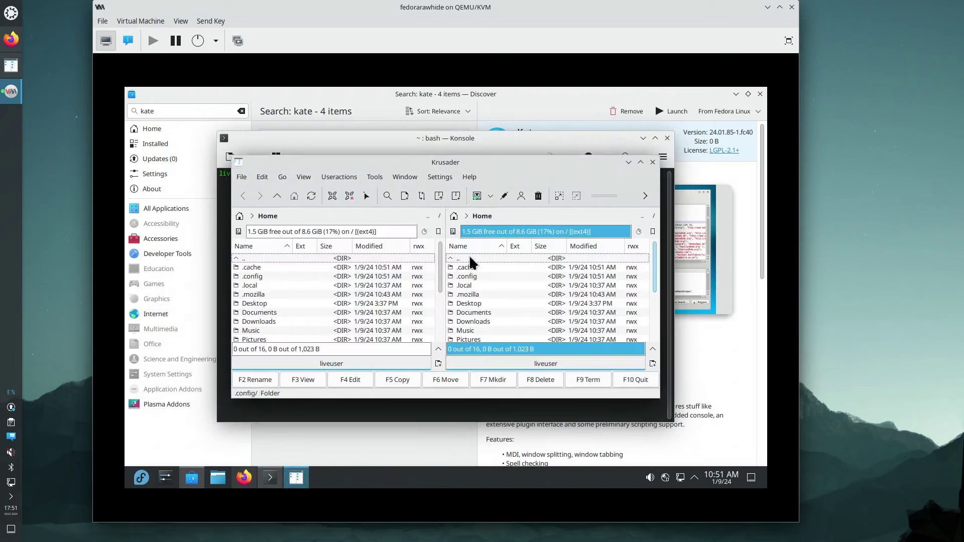
Step: Hide Krusader's main, job and actions toolbars
click(440, 179)
click(648, 192)
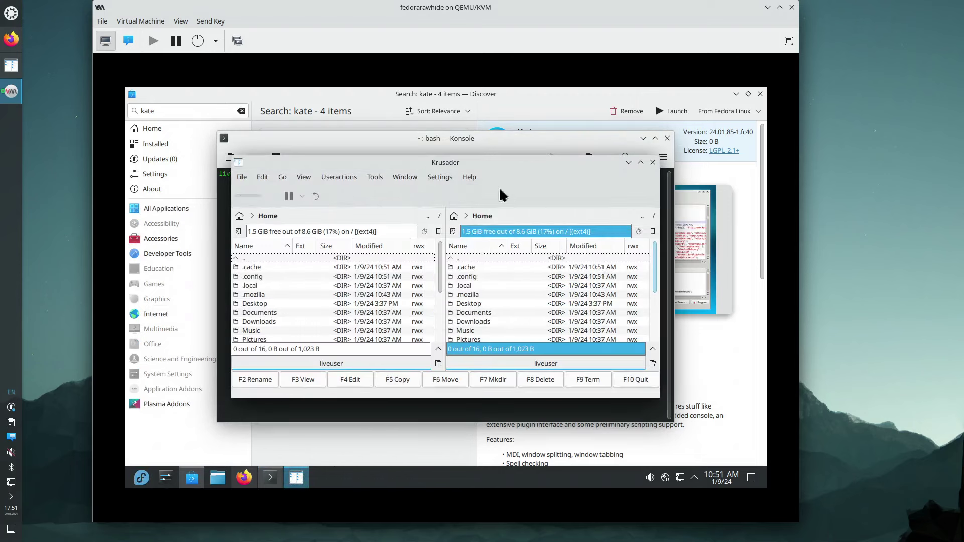
click(443, 180)
mouse_move(577, 195)
click(646, 206)
click(442, 178)
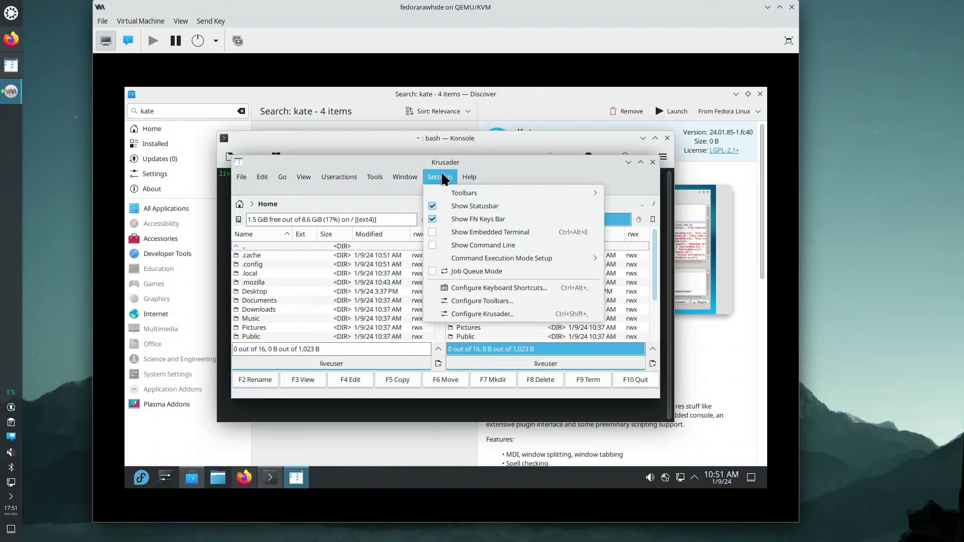
mouse_move(484, 200)
click(647, 219)
Step: Turn off Krusader's statusbar and its FN keys bar
click(440, 177)
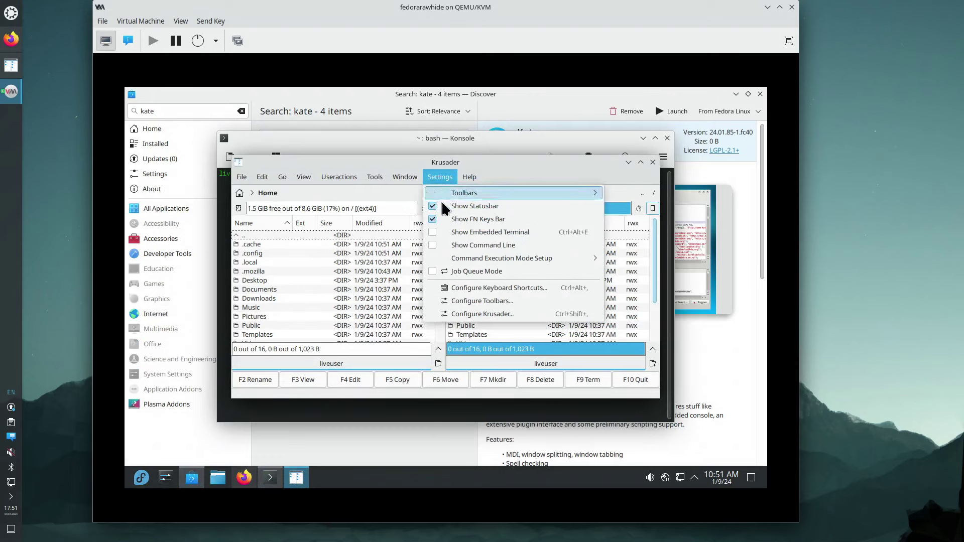
click(445, 207)
click(441, 177)
click(445, 218)
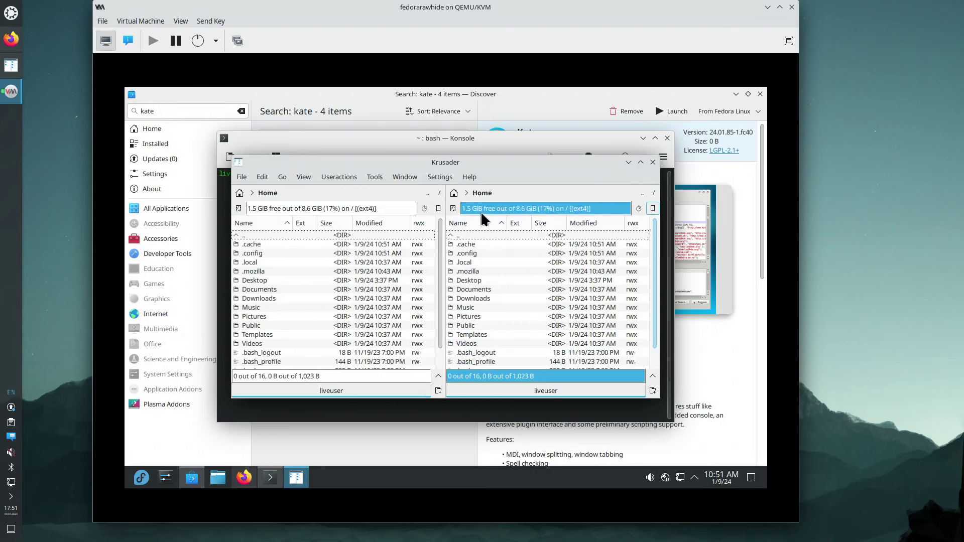
Step: Close Krusader and launch it again with the launcher search krusa to check whether the layout settings persist
click(652, 163)
click(141, 478)
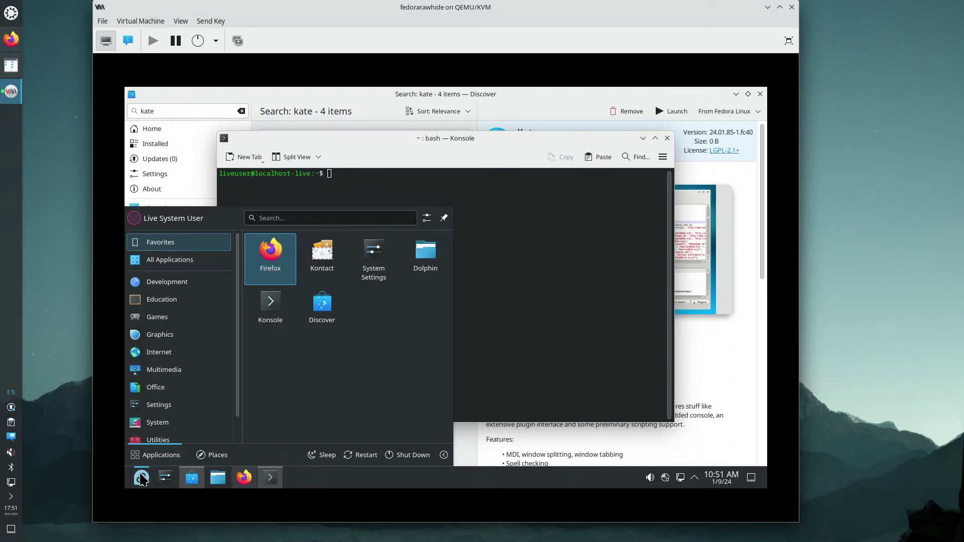
text(krusa)
key(Return)
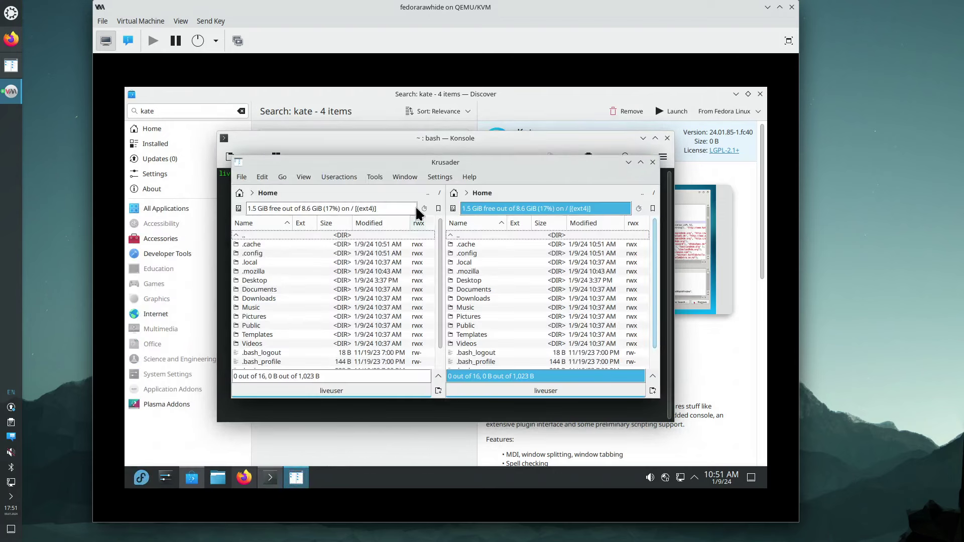
Step: Try to show Krusader's embedded terminal and follow the Konsole link in the error dialog
click(440, 177)
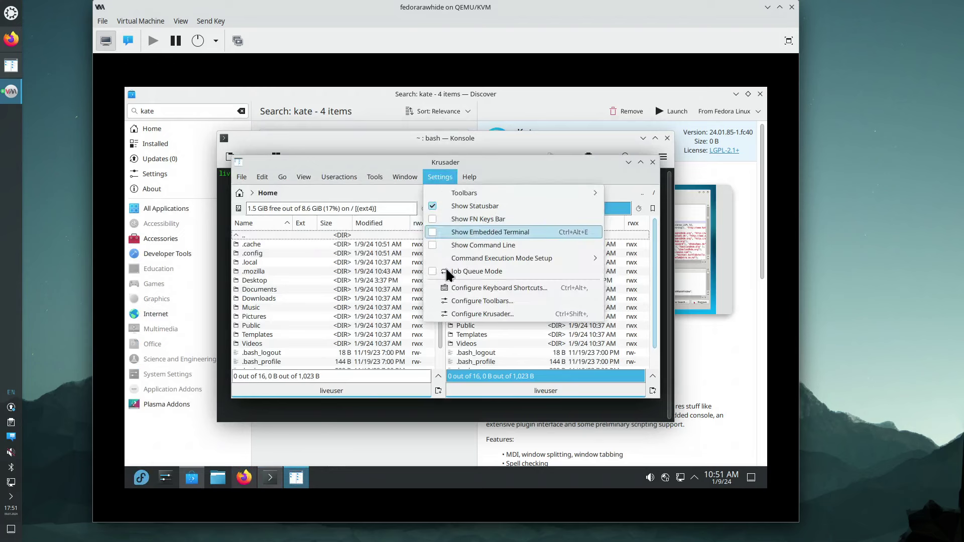
click(466, 231)
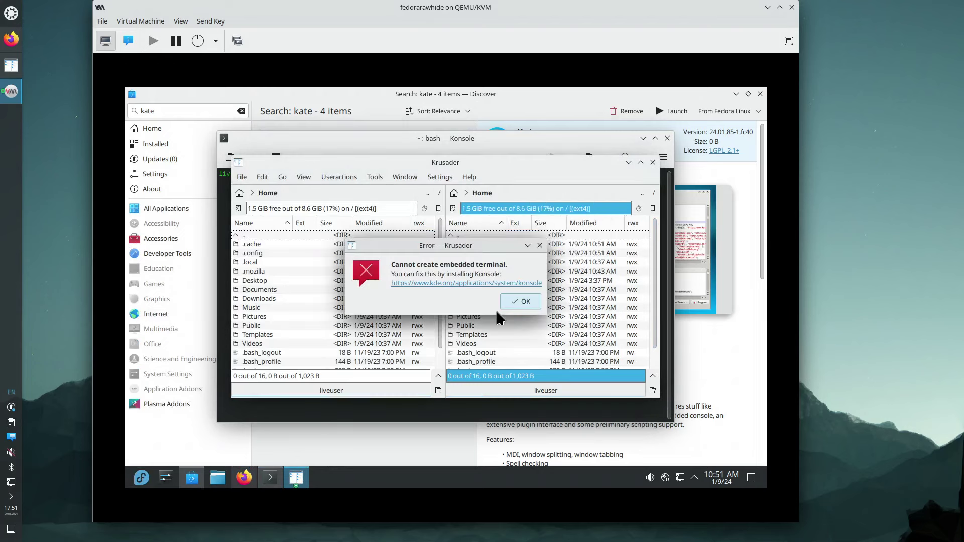
click(467, 284)
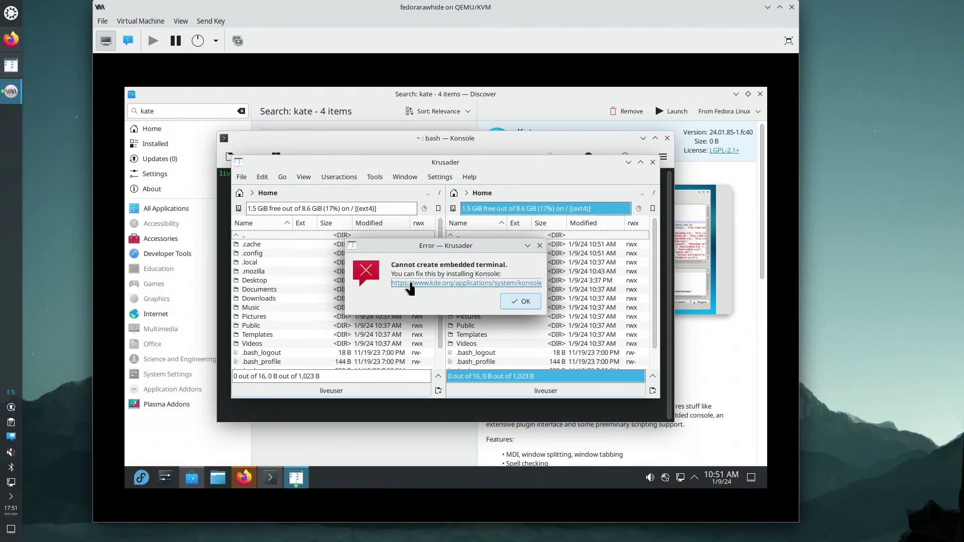
Step: View the Konsole page in Firefox, close its tab and the browser, and dismiss Krusader's error dialog
click(241, 478)
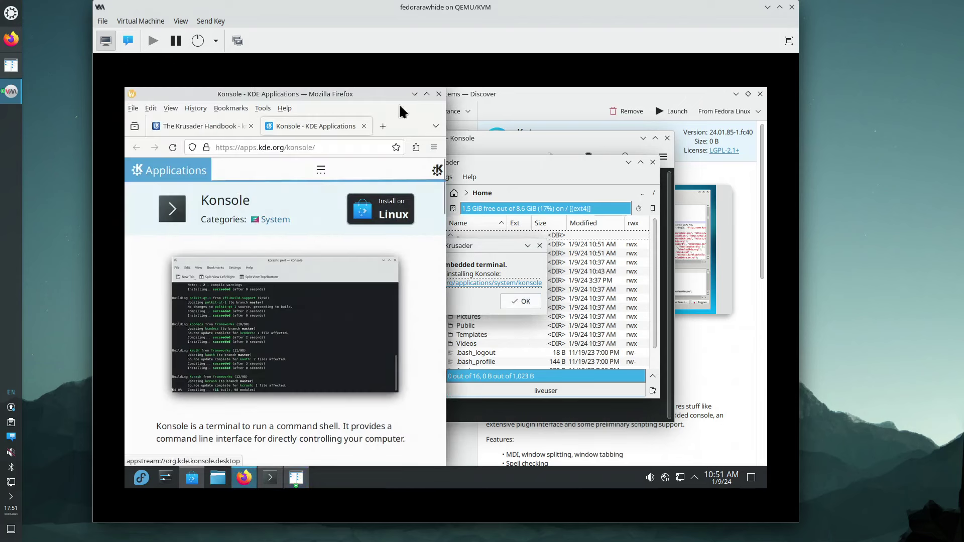
click(363, 126)
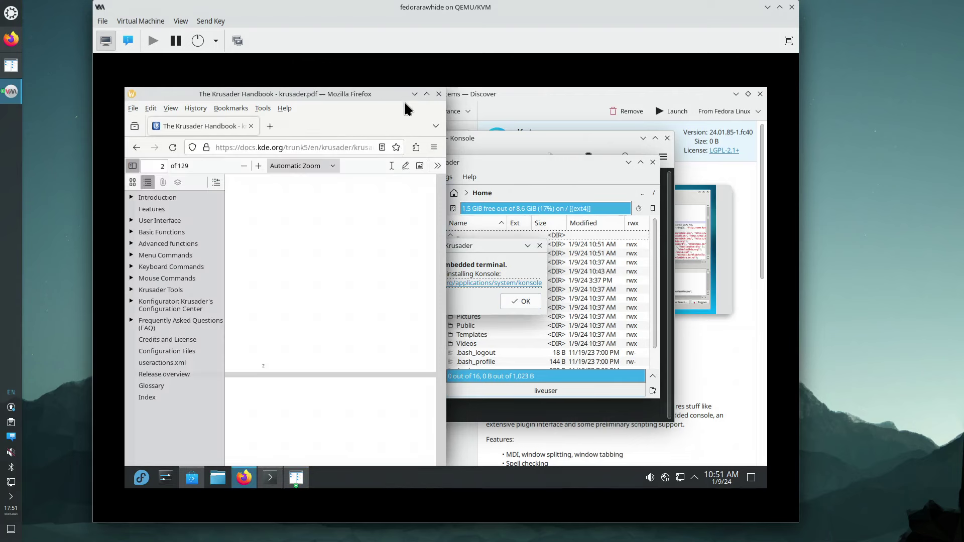
click(438, 95)
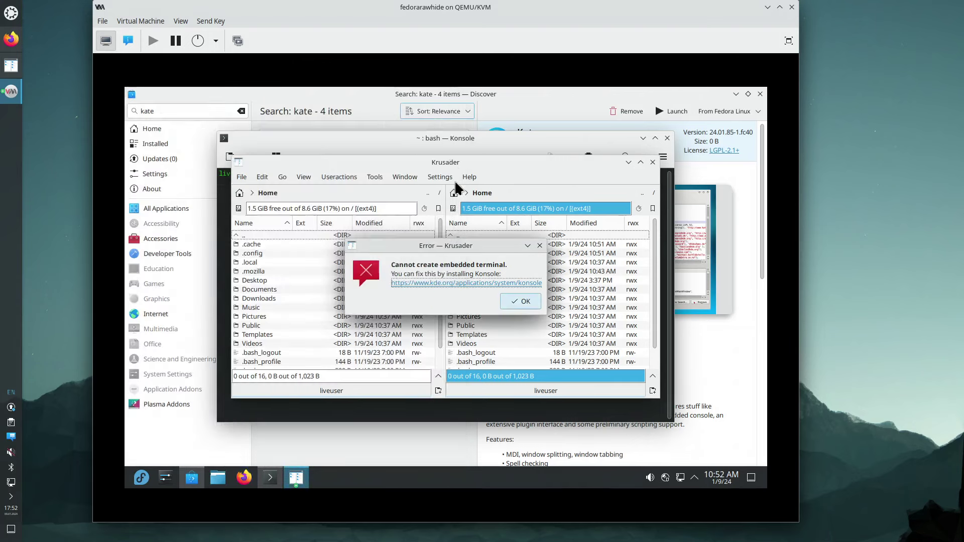
click(540, 245)
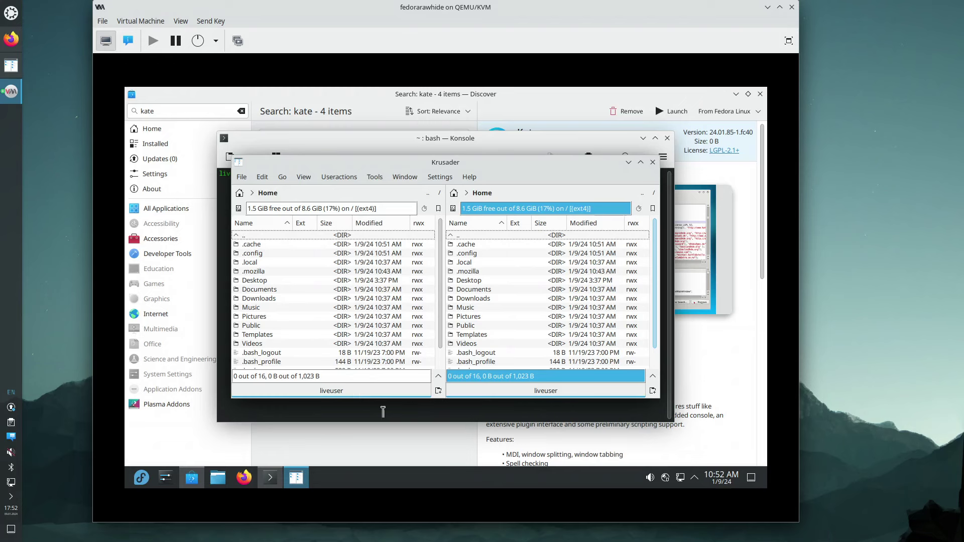
click(142, 481)
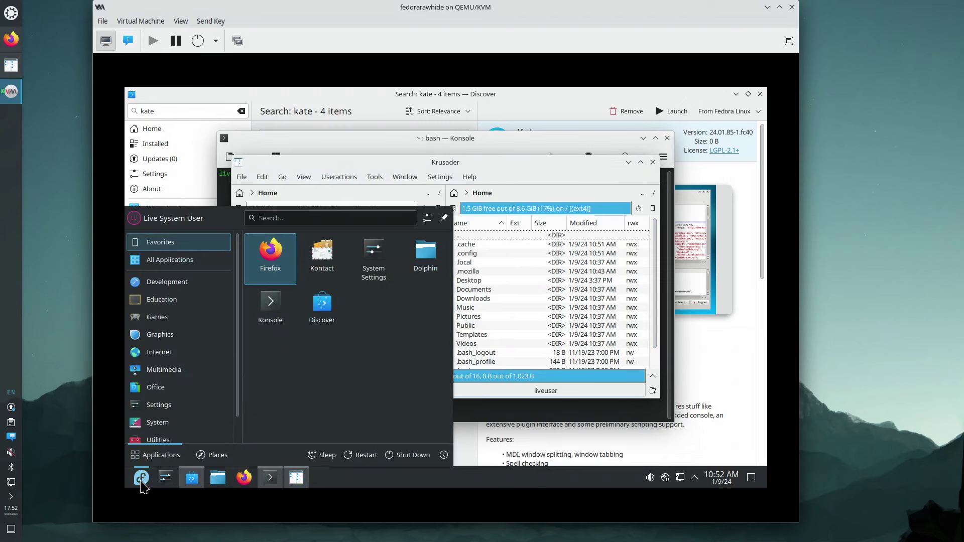
click(534, 335)
scroll(528, 341, down, 1)
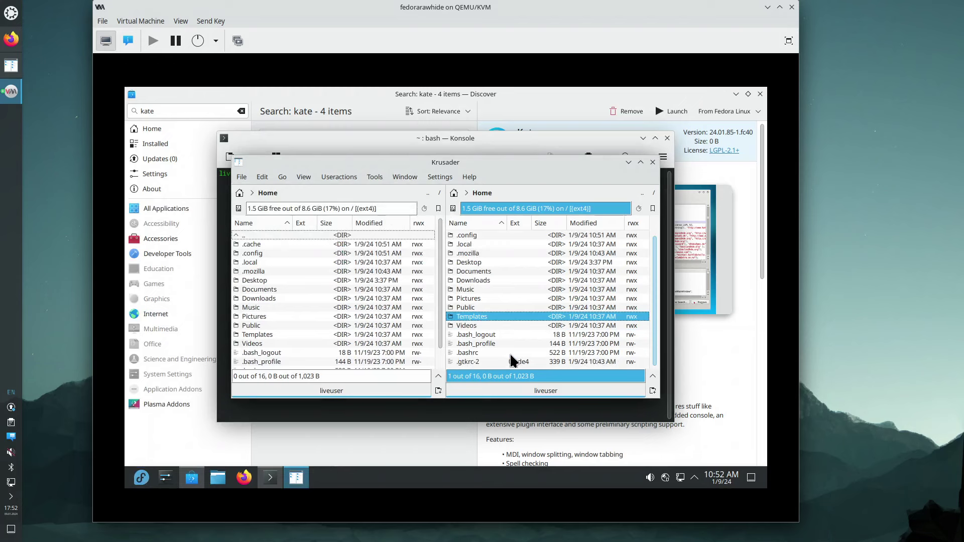
click(510, 353)
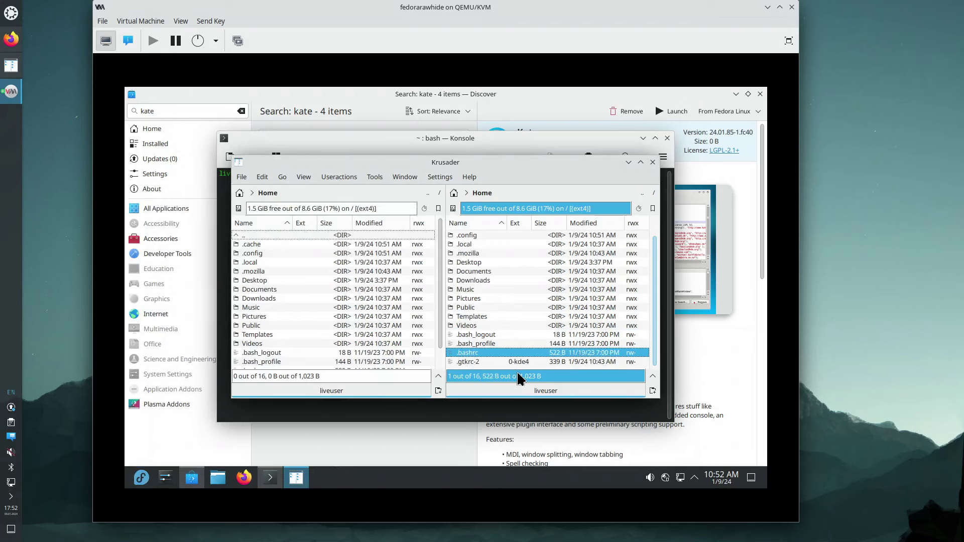
Step: Create a folder named work in the home directory with Krusader and enter it
key(F7)
text(work)
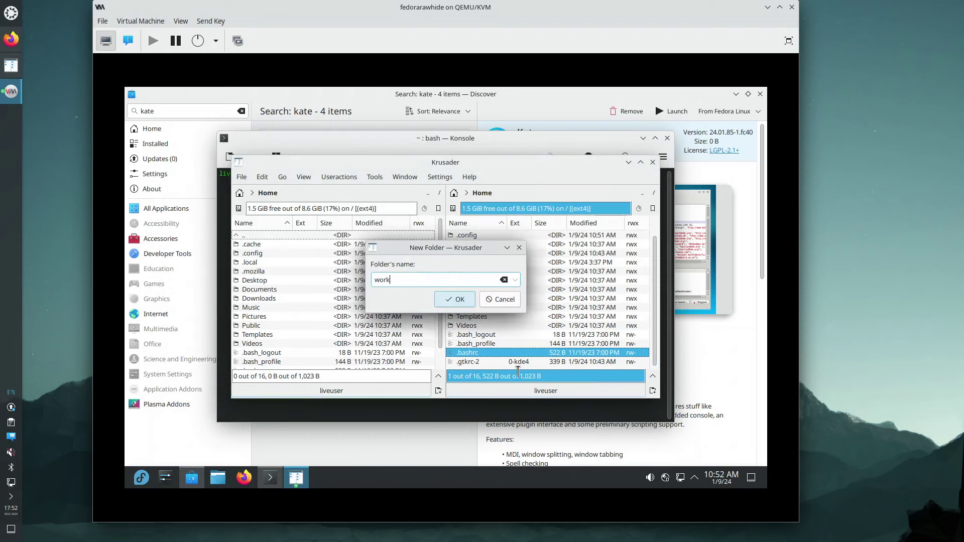
key(Return)
key(Return)
Step: Create a new text file named a.txt in the work folder and open it in Kate
key(shift+F4)
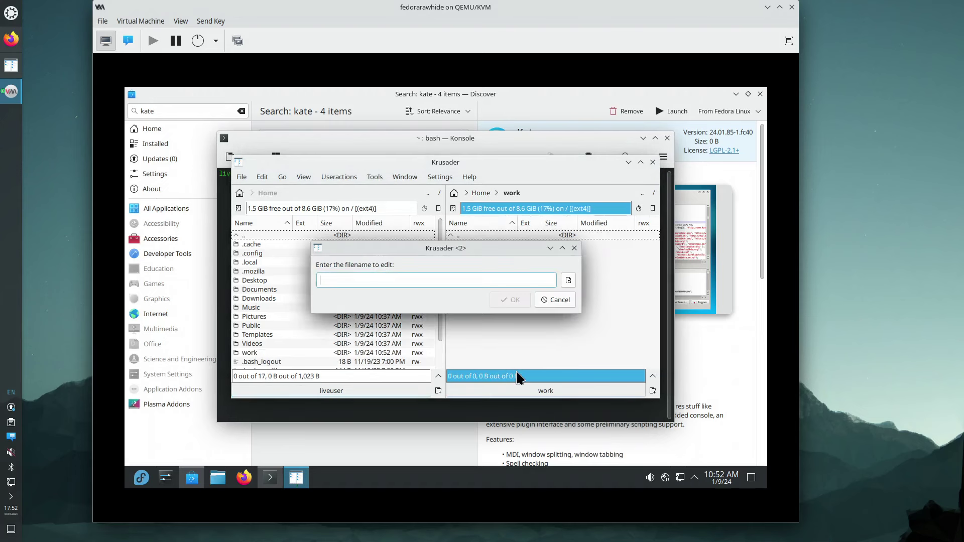
text(a.txt)
key(Return)
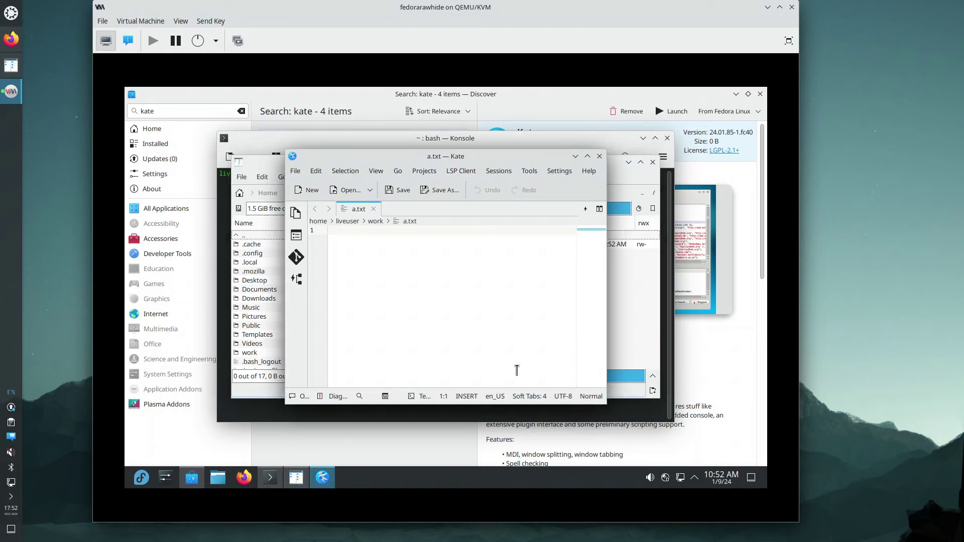
Step: Show Kate's Terminal tool view and enlarge the Kate window
click(376, 172)
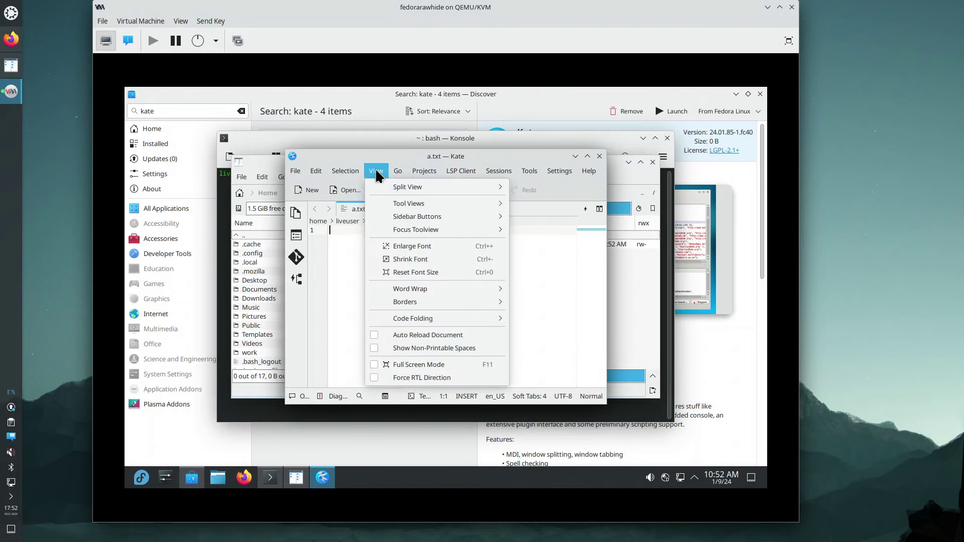
mouse_move(415, 208)
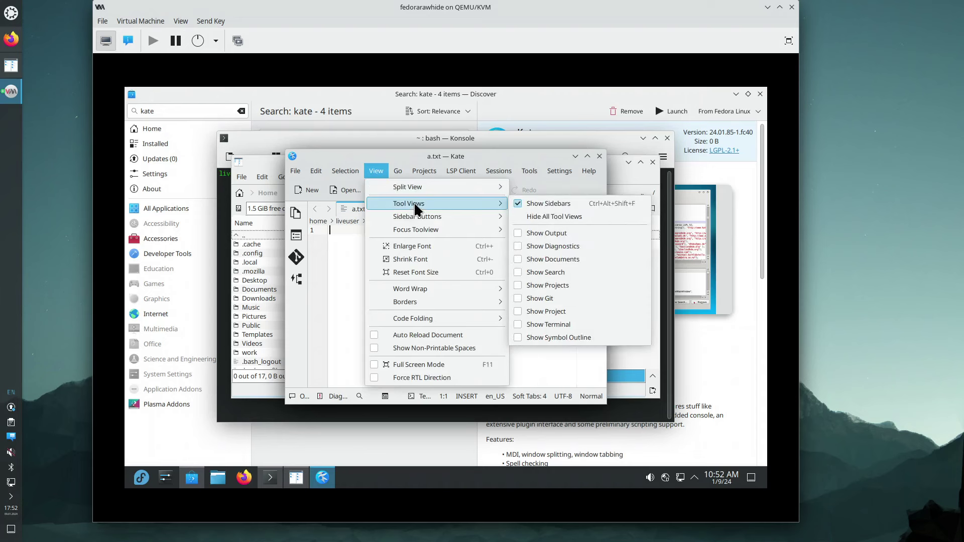
click(556, 327)
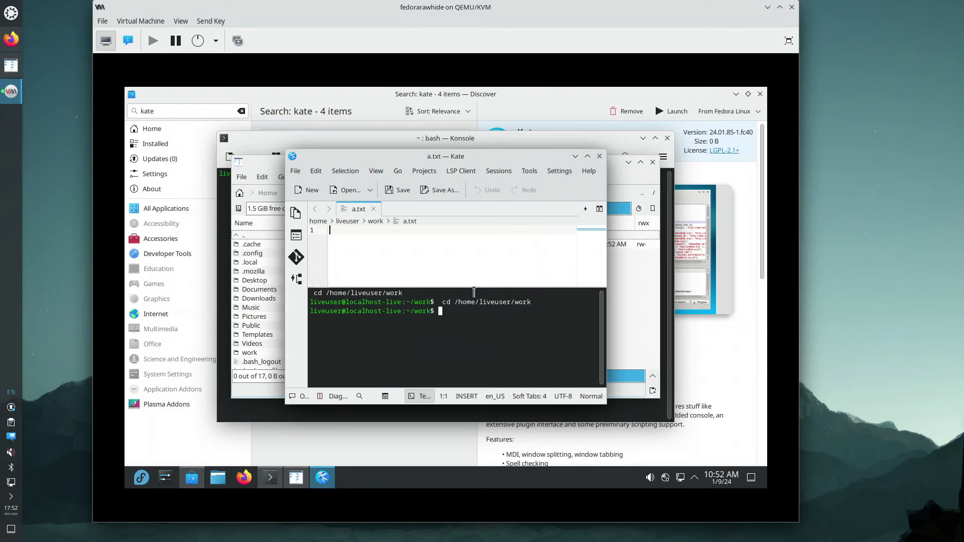
drag(602, 400, 708, 446)
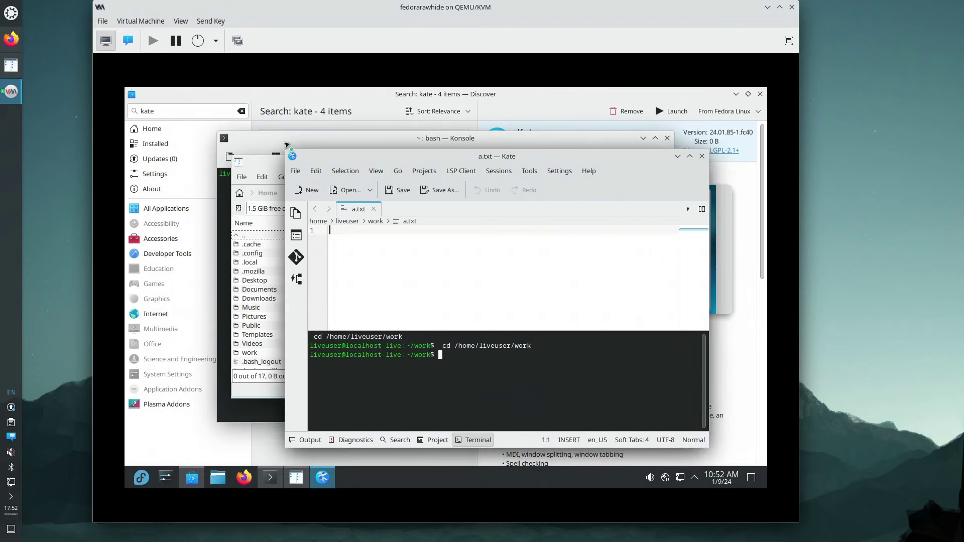
drag(283, 150, 248, 101)
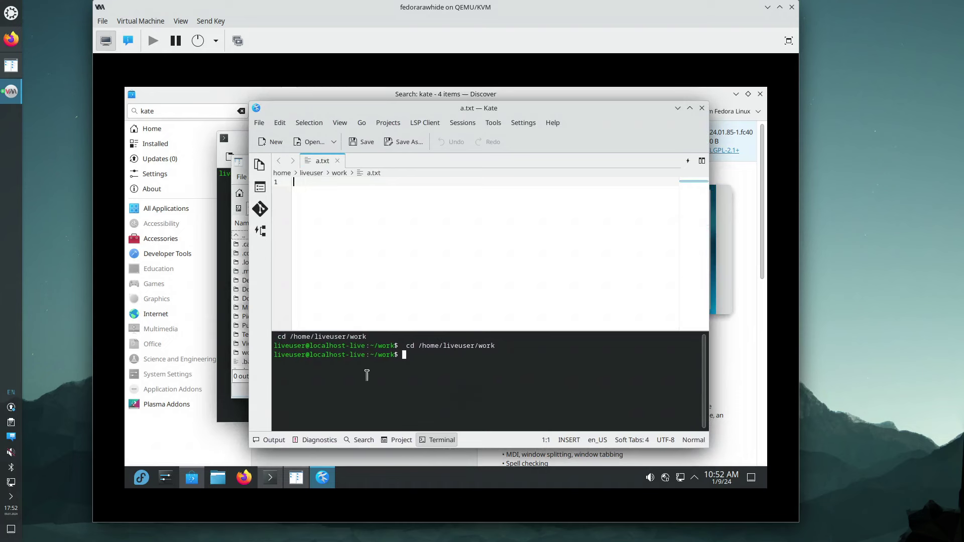
Step: Look through Kate's Documents, Projects and Symbol Outline sidebar views, ending on the Documents view
click(260, 171)
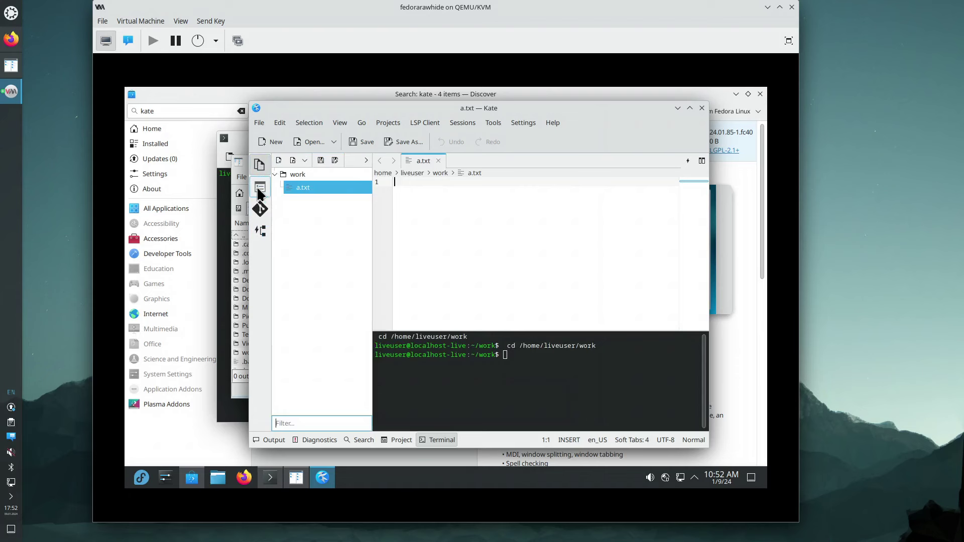
click(260, 192)
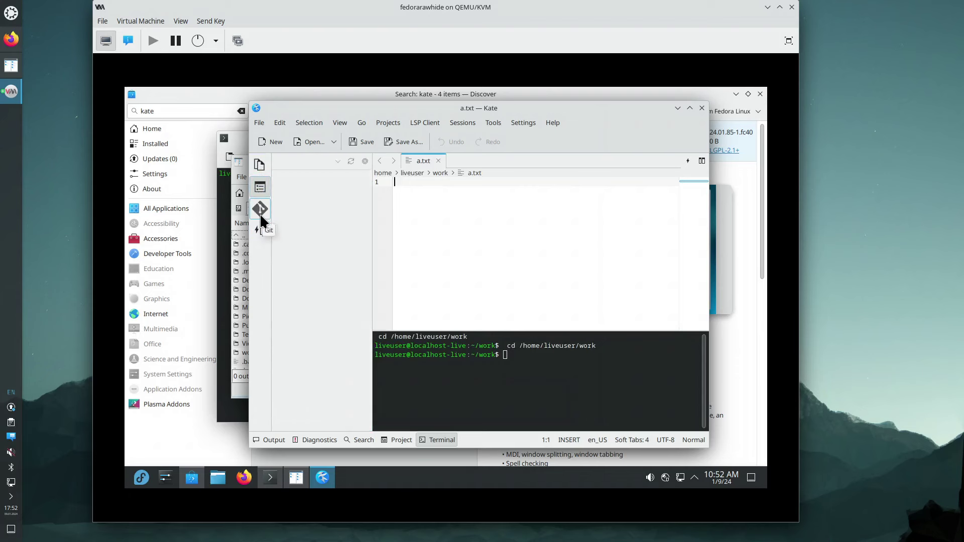
click(259, 232)
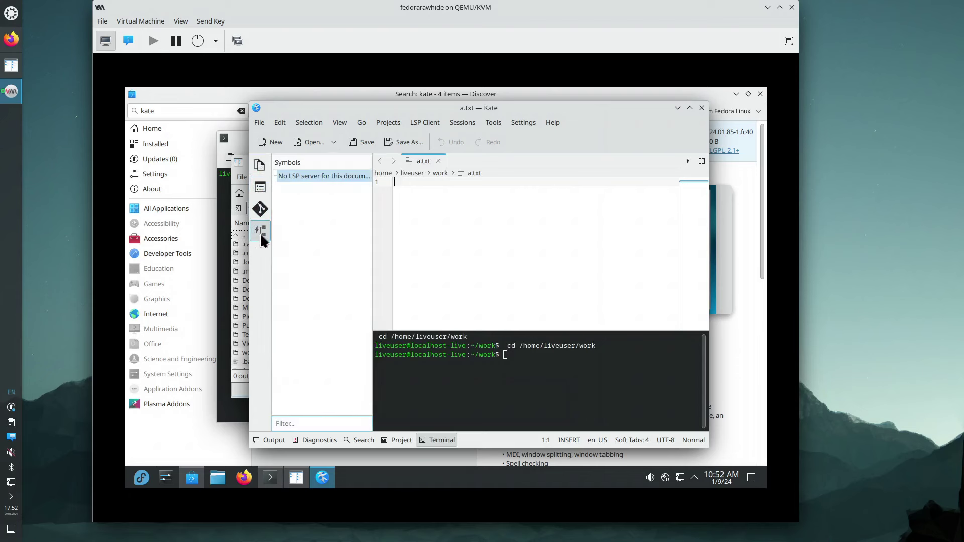
click(260, 191)
click(259, 166)
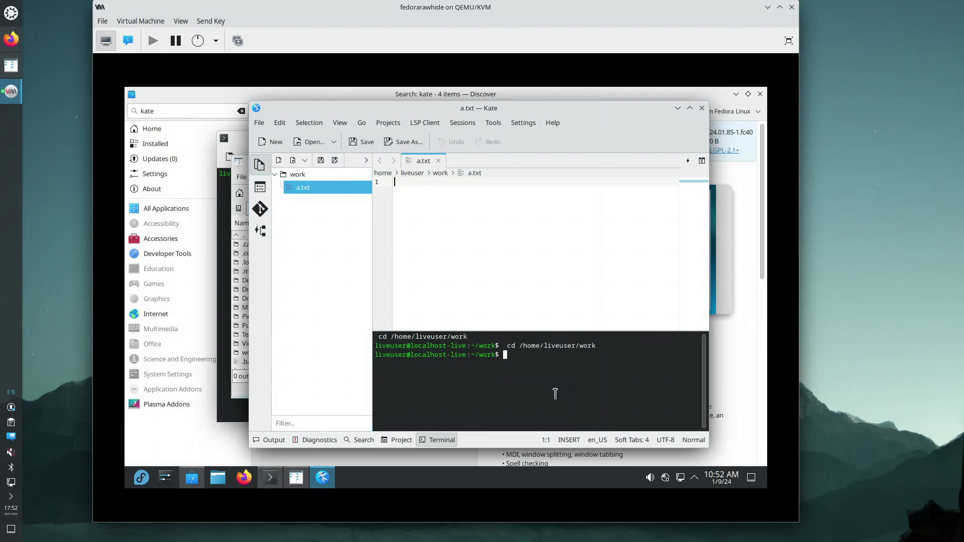
Step: List the work folder's contents with ls -la in Kate's terminal, and close Kate
text(ls -la)
key(Return)
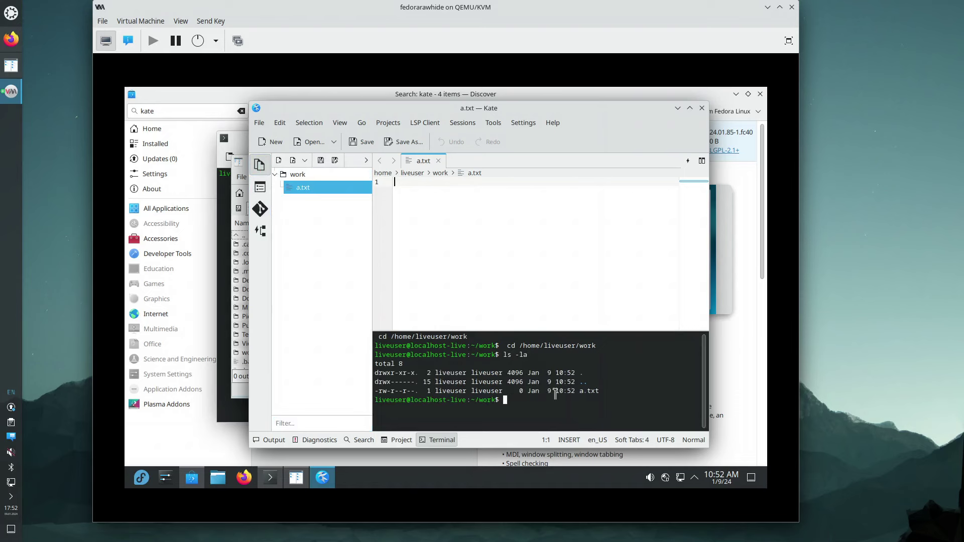
click(702, 108)
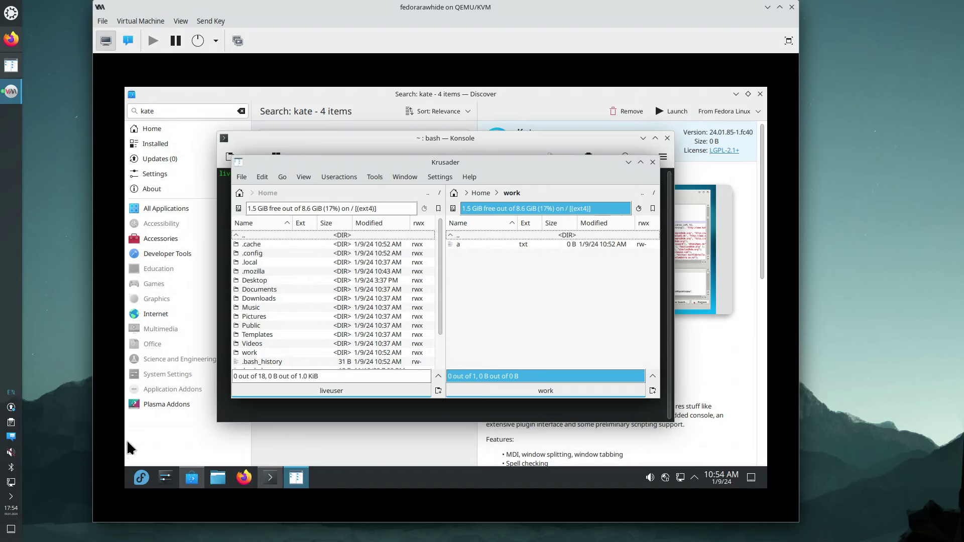
Step: Close the Krusader and Konsole windows, and launch Krusader again
click(653, 162)
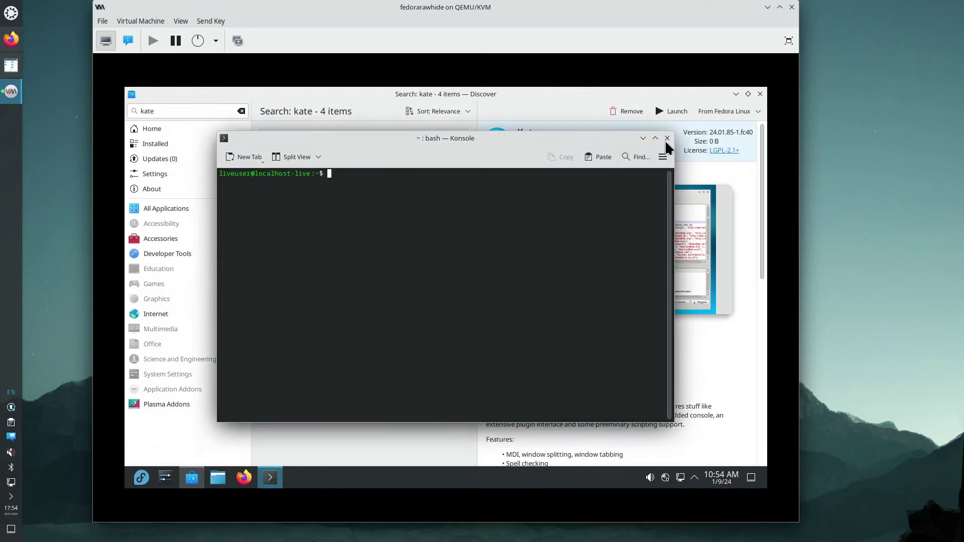
click(668, 138)
click(140, 478)
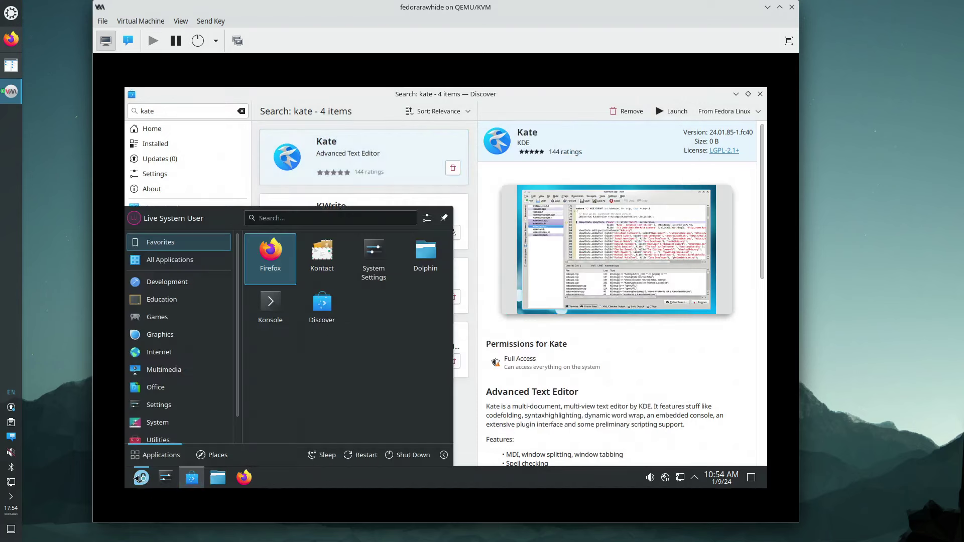
text(kru)
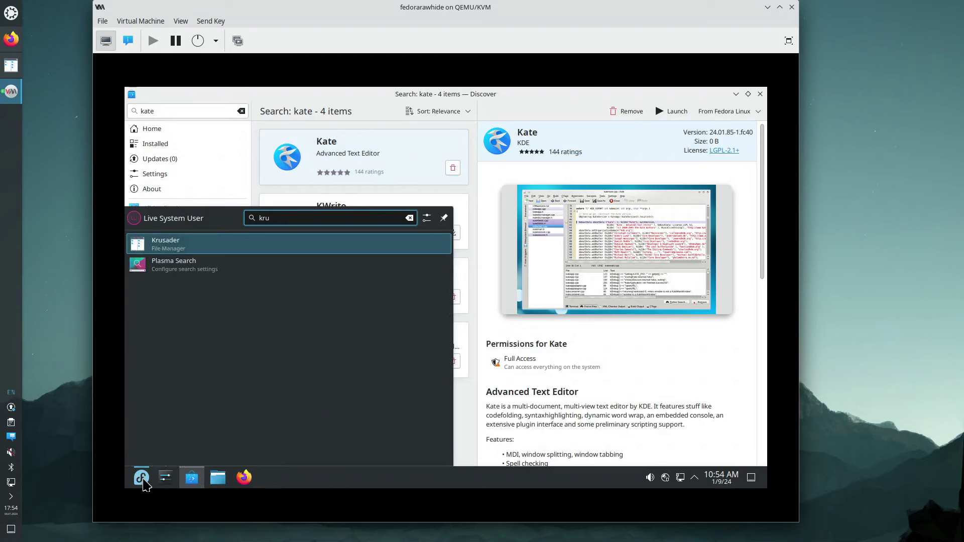
key(Return)
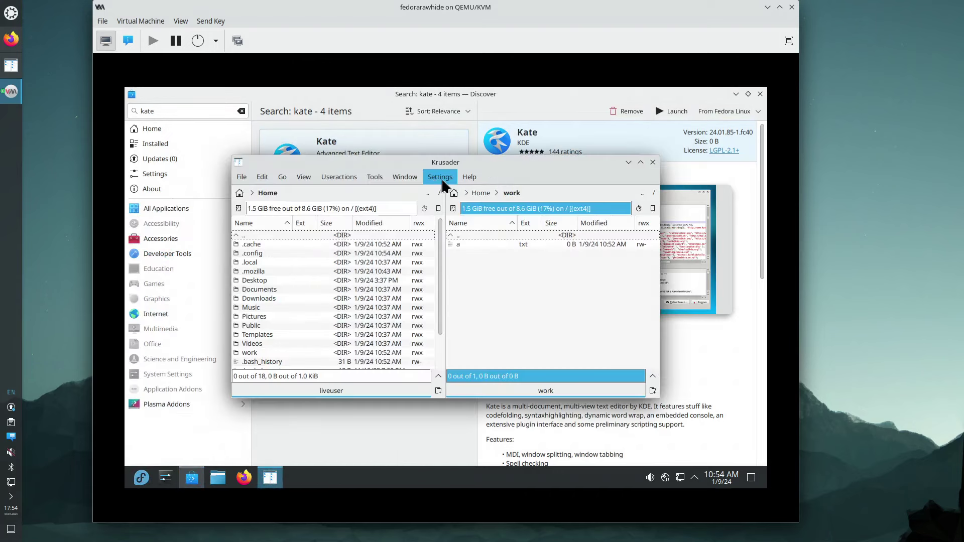
Step: Try to show the embedded terminal in Krusader
click(441, 180)
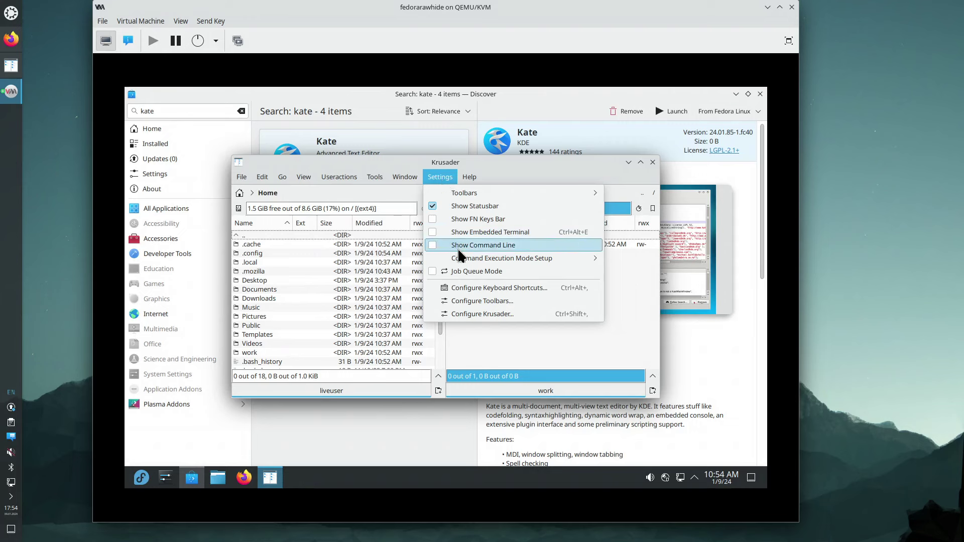
click(460, 232)
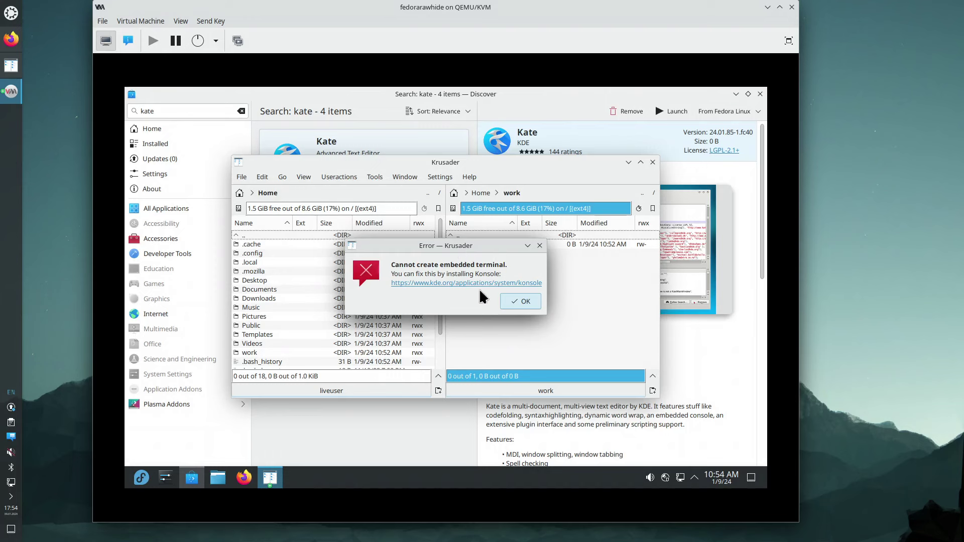
click(518, 301)
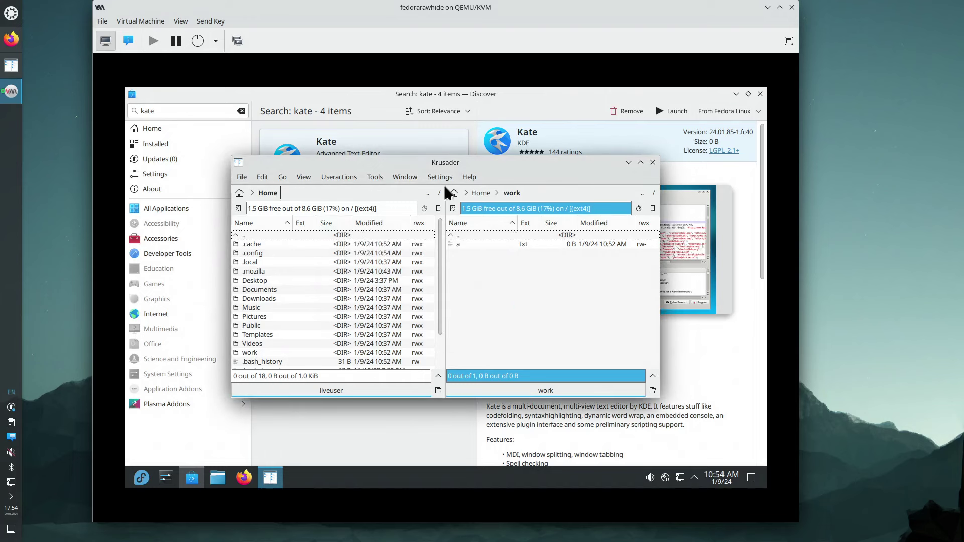
Step: Go up from the work folder to the Home folder in its Krusader file pane
click(469, 178)
click(462, 244)
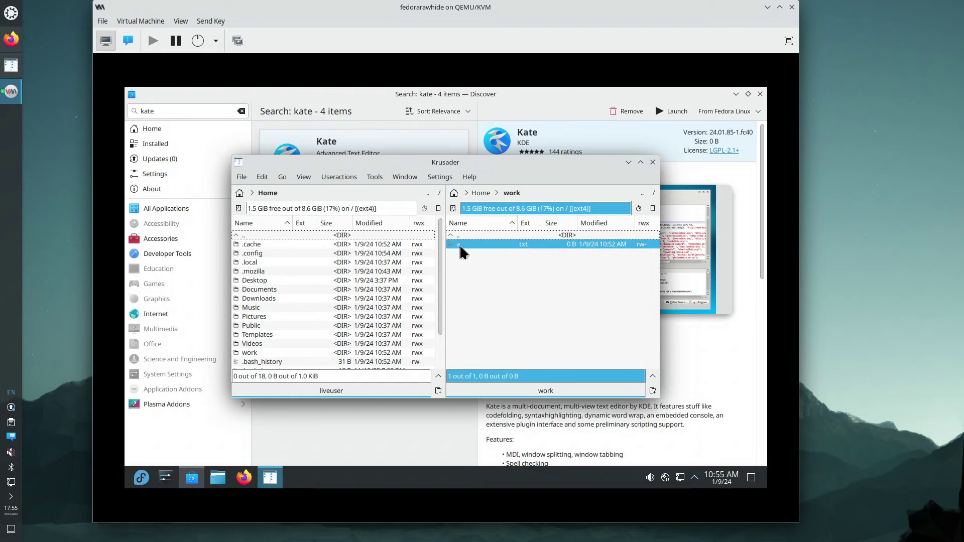
key(BackSpace)
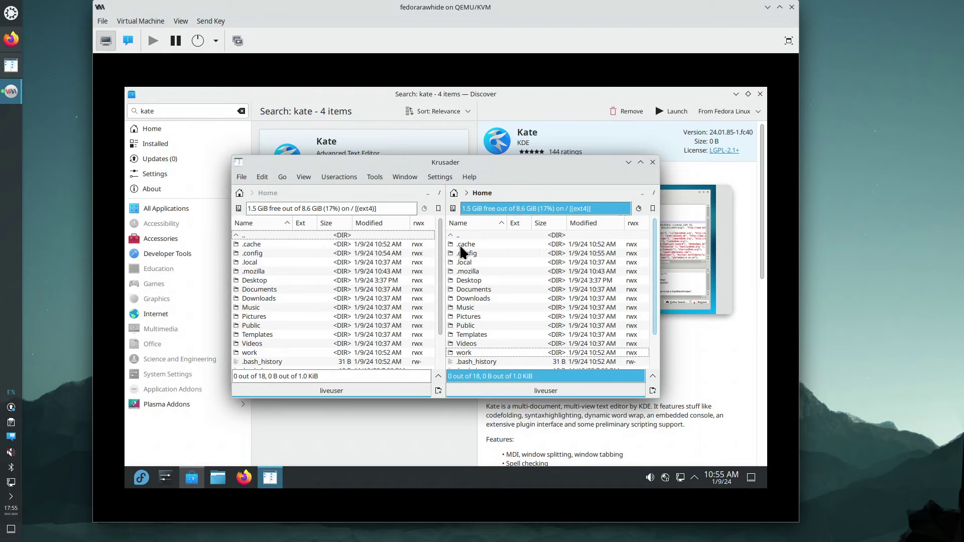
Step: Open Krusader's Konfigurator settings window
mouse_move(470, 298)
click(440, 177)
mouse_move(457, 197)
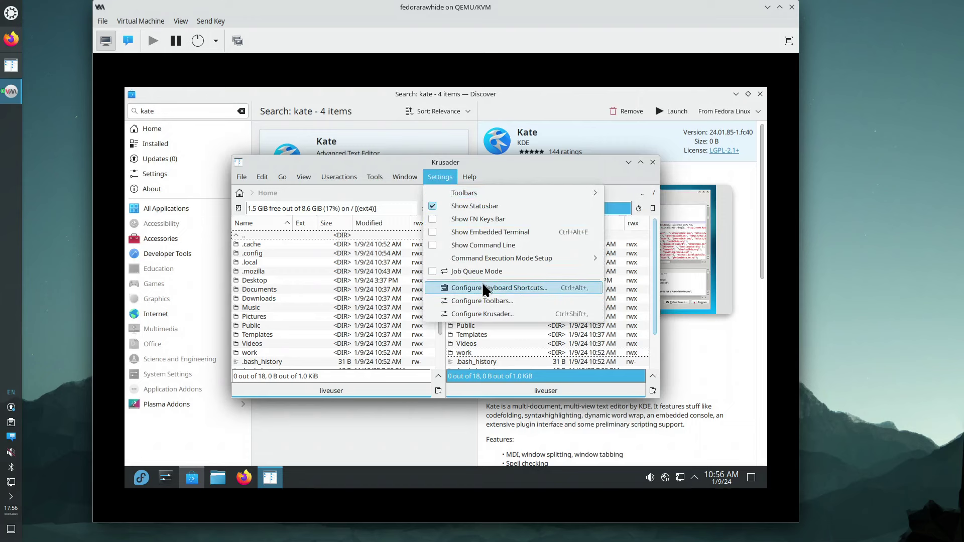
click(488, 316)
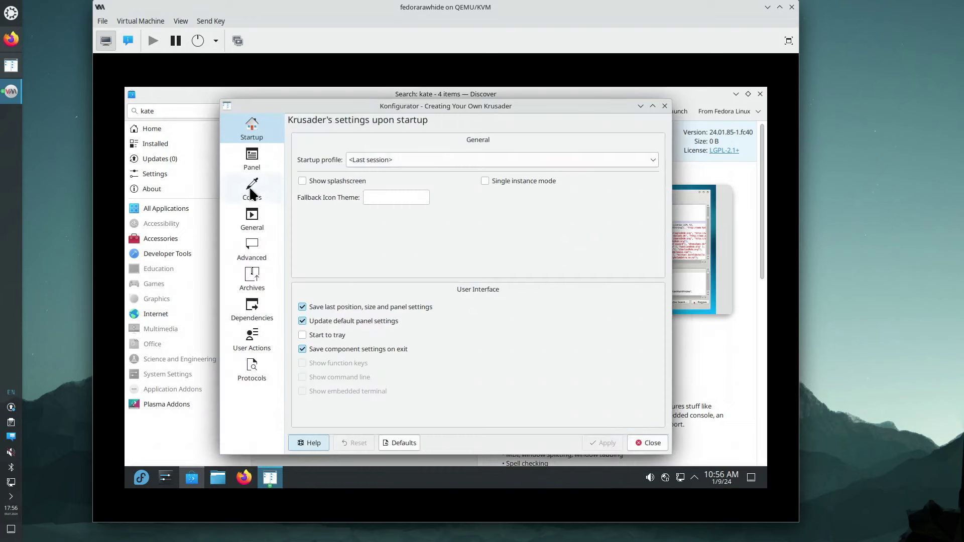
Step: Set Krusader's panel Tab Bar position to Top, apply the change and close the settings
click(253, 159)
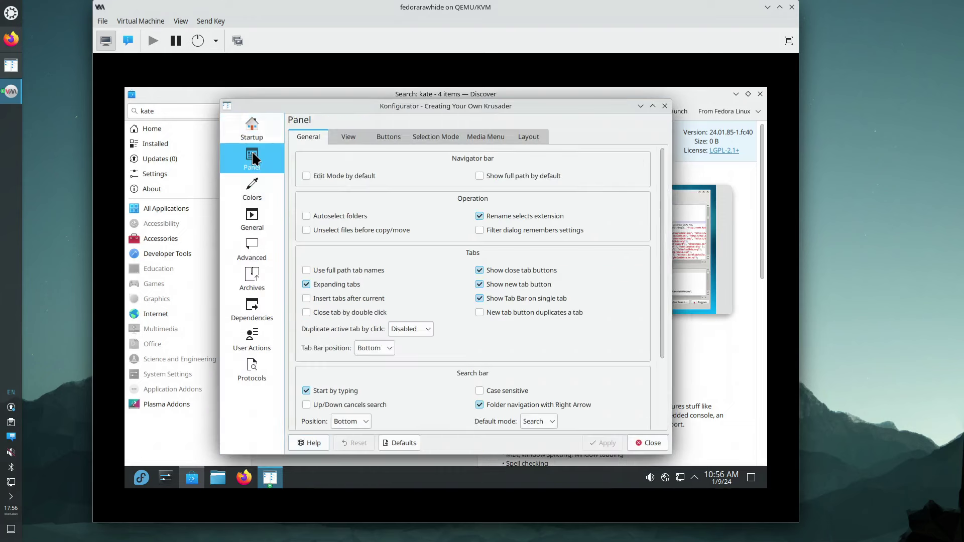
click(348, 137)
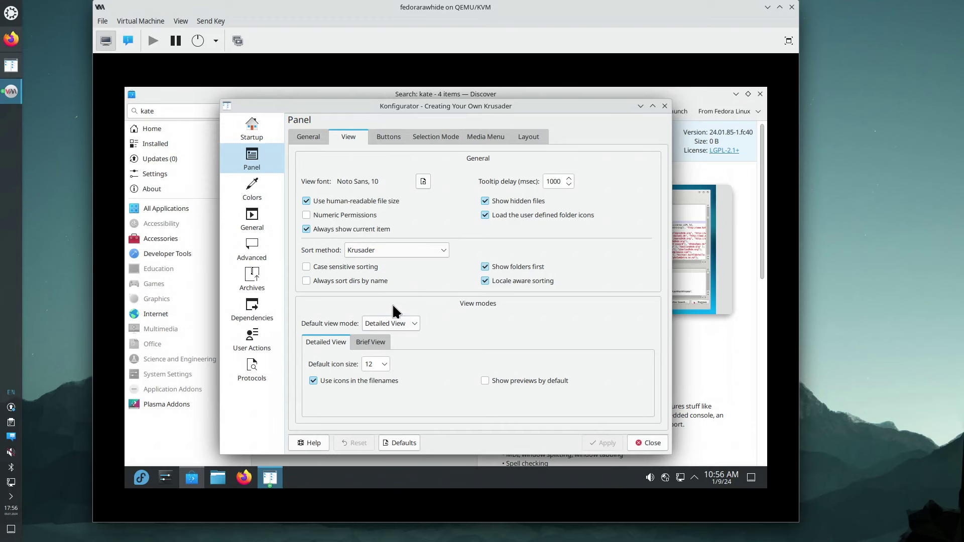
click(305, 138)
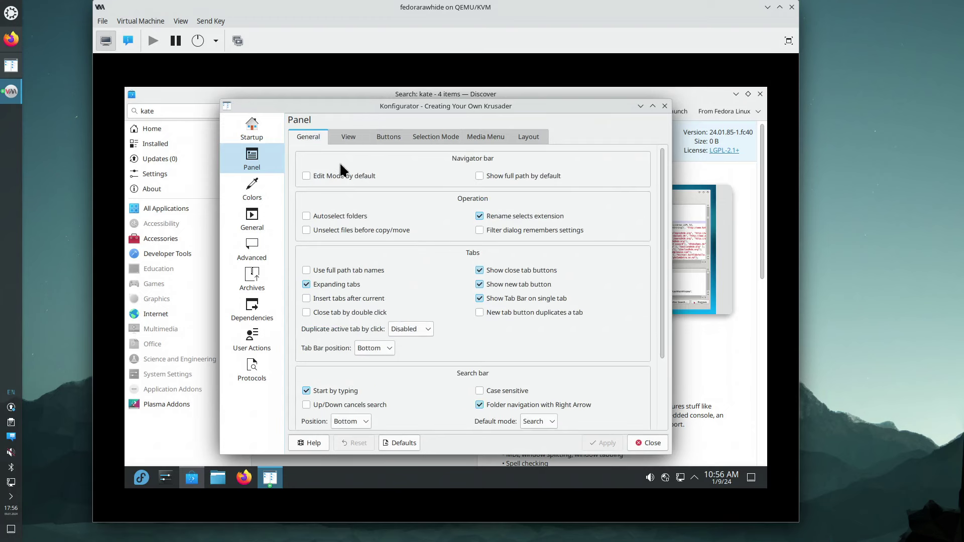
click(390, 350)
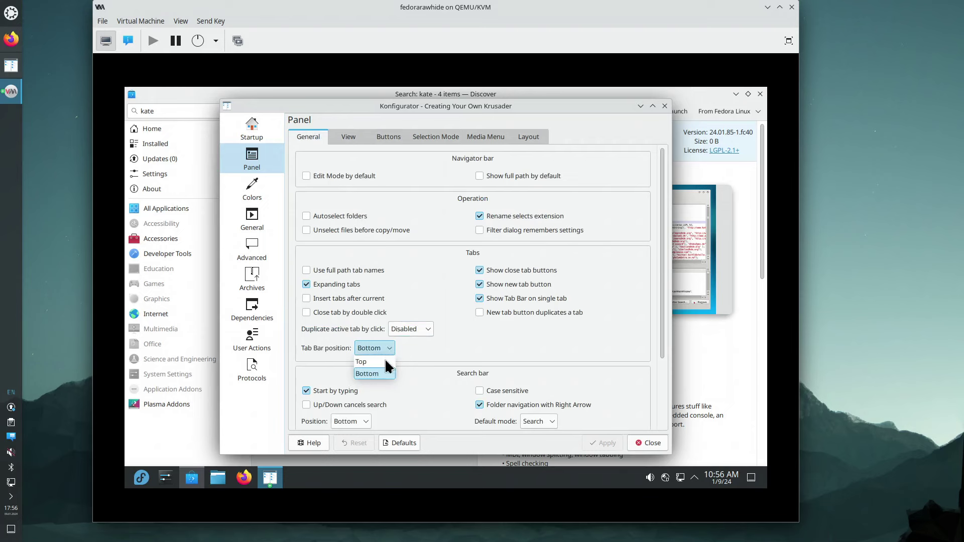
click(381, 364)
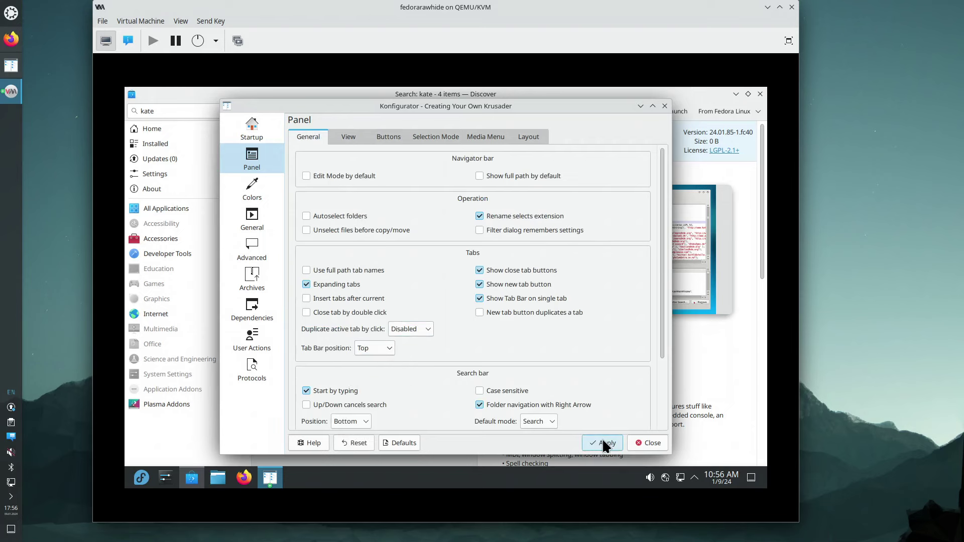
click(603, 442)
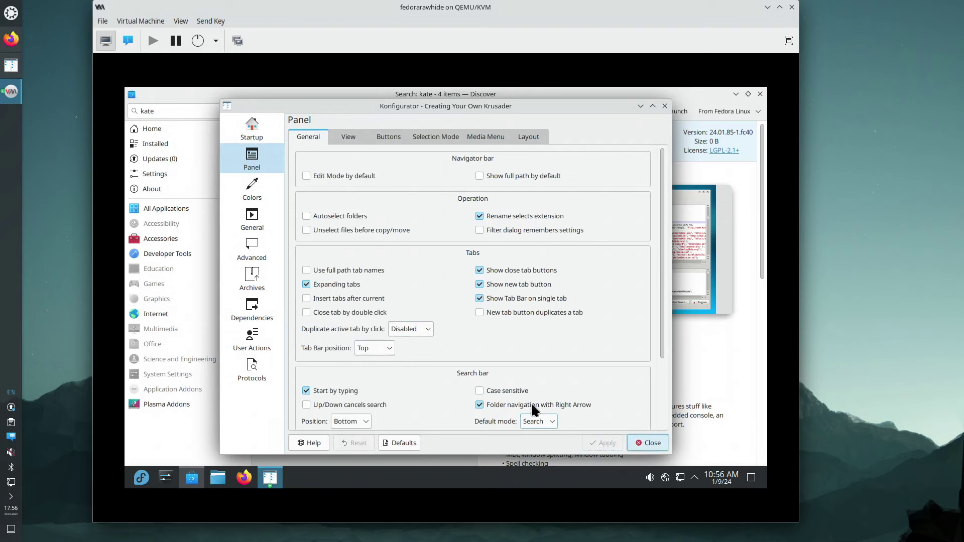
click(665, 107)
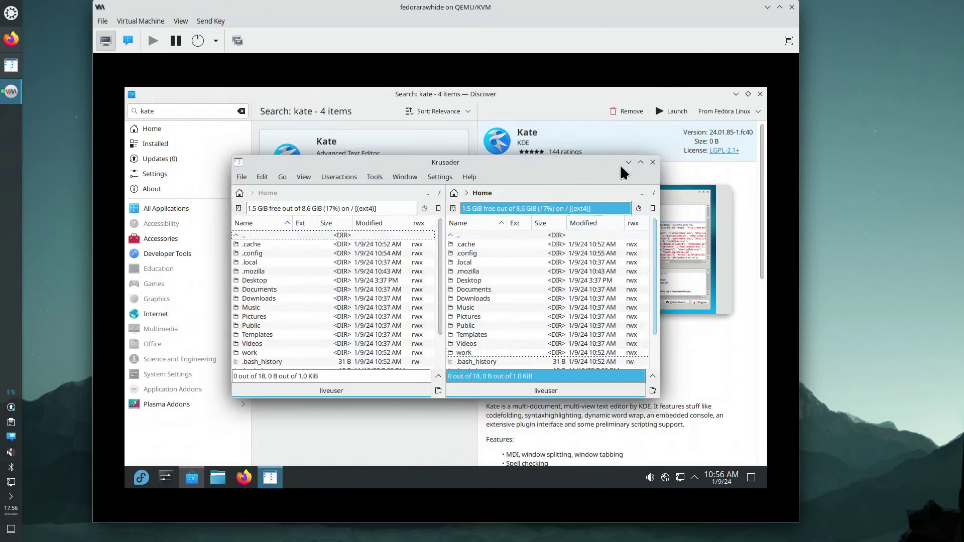
Step: Restart Krusader by closing it, searching for "krusader" in Discover and launching it from its application page
click(652, 162)
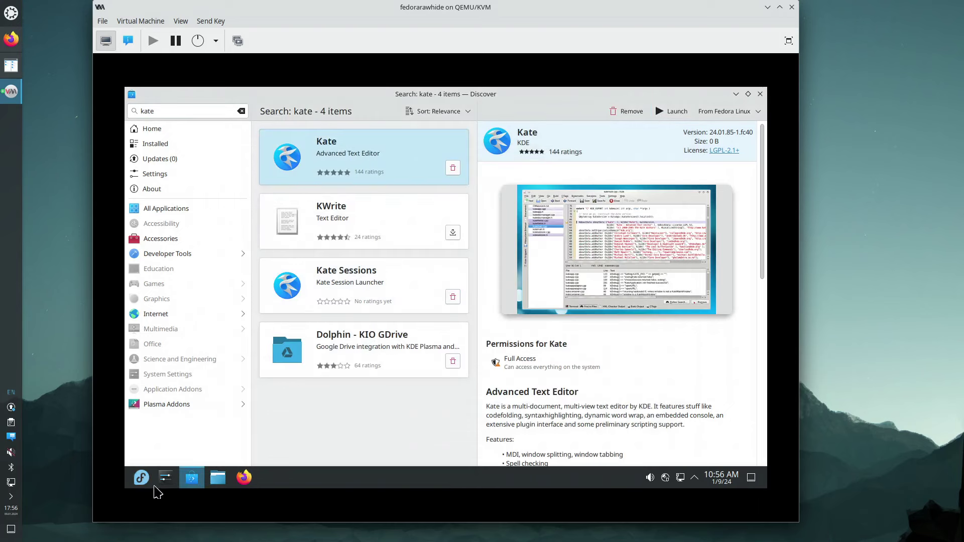
double_click(194, 110)
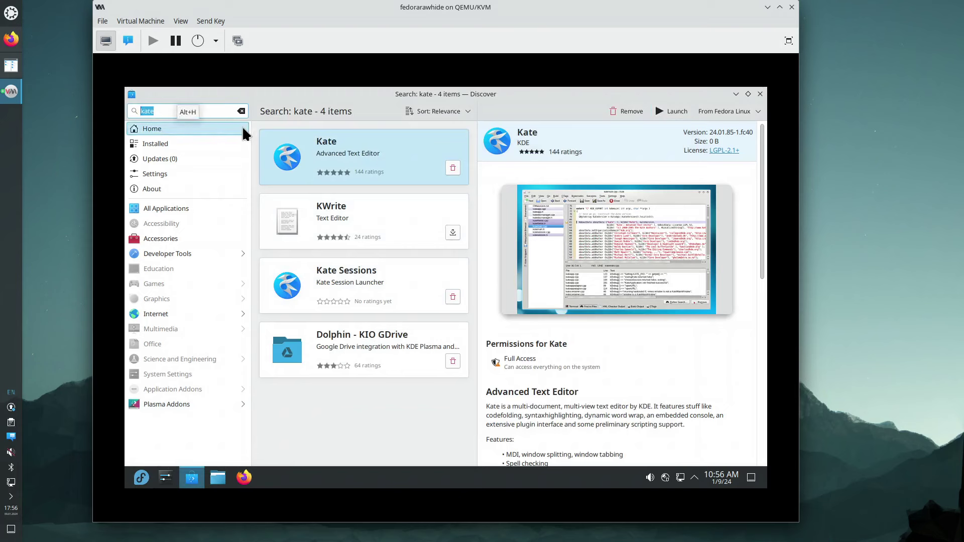
text(krusader)
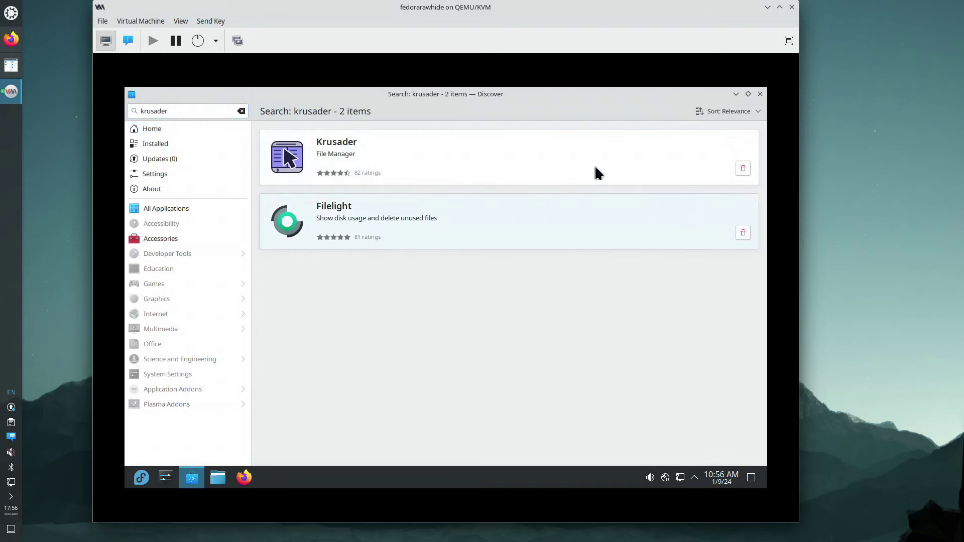
click(664, 146)
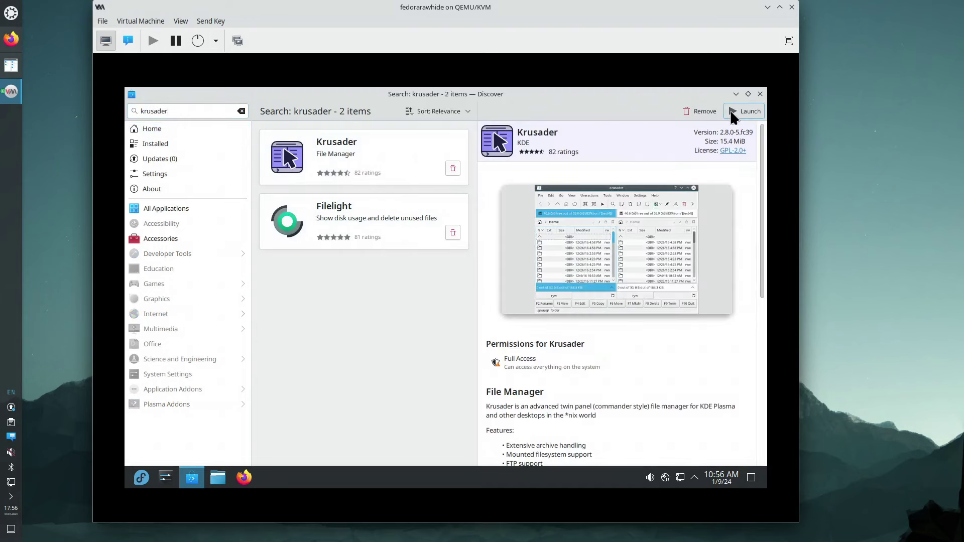
click(732, 109)
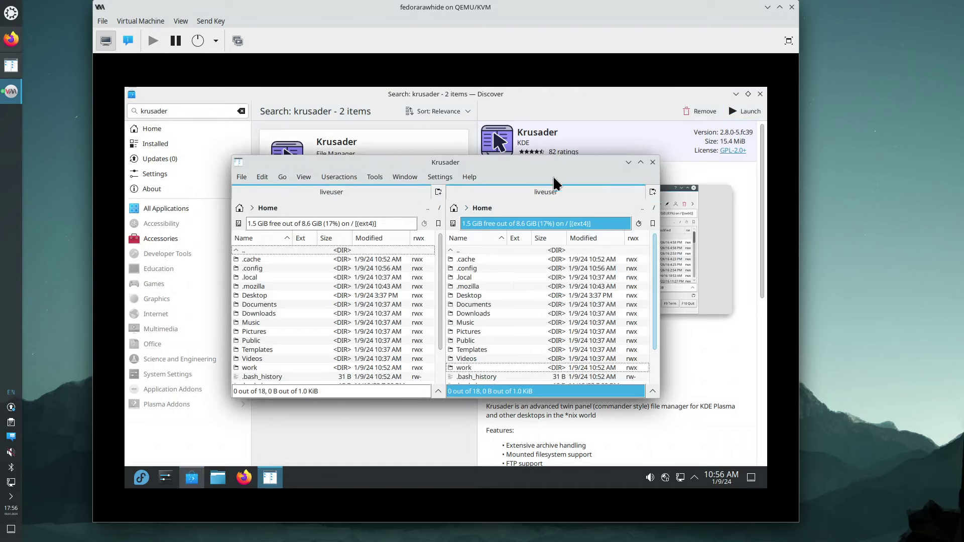
Step: Open a.txt from the work folder in Kate, with Krusader tiled on the desktop's right half and Kate on its left half
drag(647, 170, 766, 206)
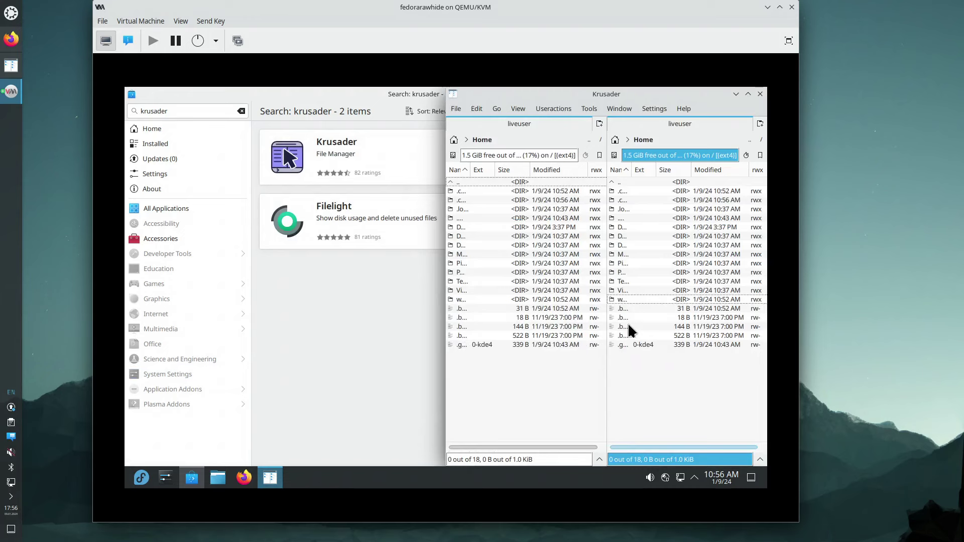
key(Return)
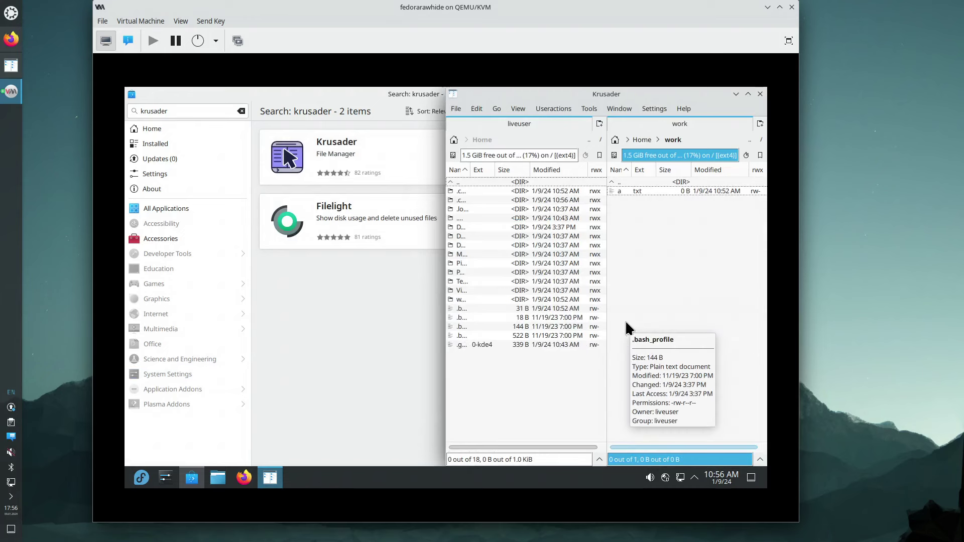
key(F4)
drag(457, 109, 4, 235)
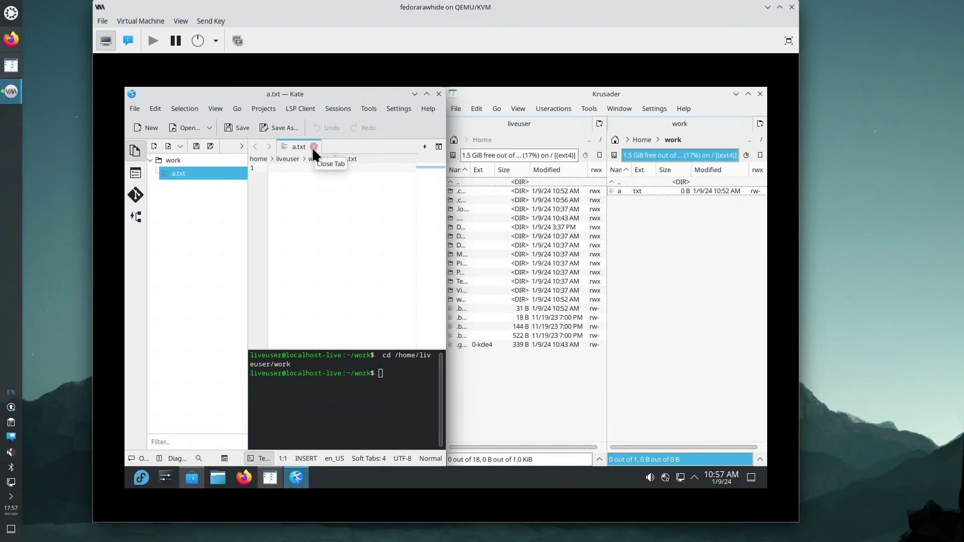
Step: Compare how Kate and Krusader mark their active tabs by alternating focus between a.txt and the liveuser and work panels
click(598, 95)
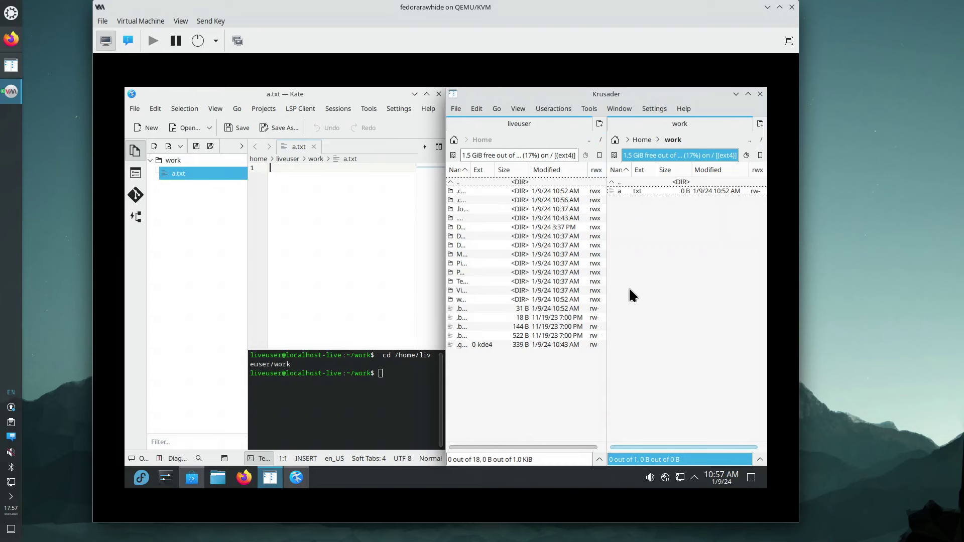
click(296, 144)
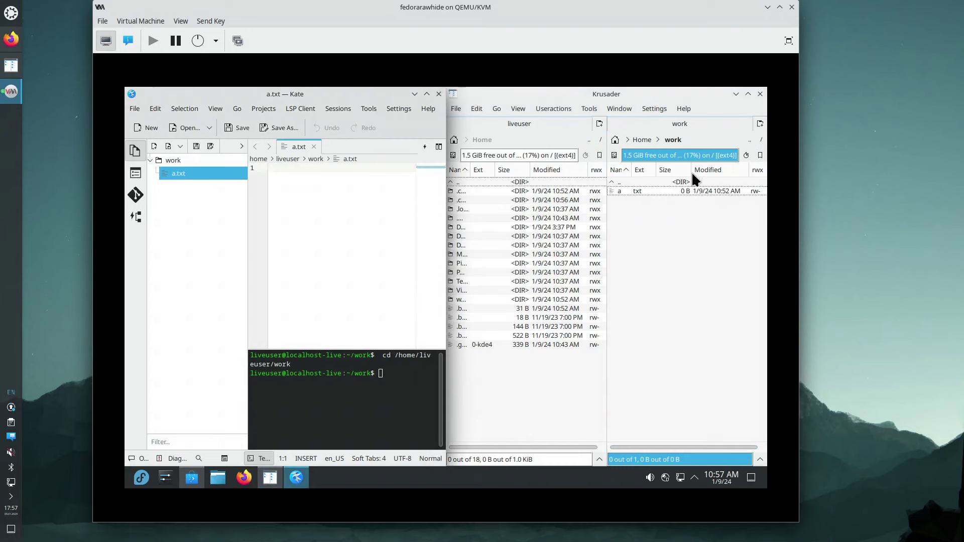
click(675, 131)
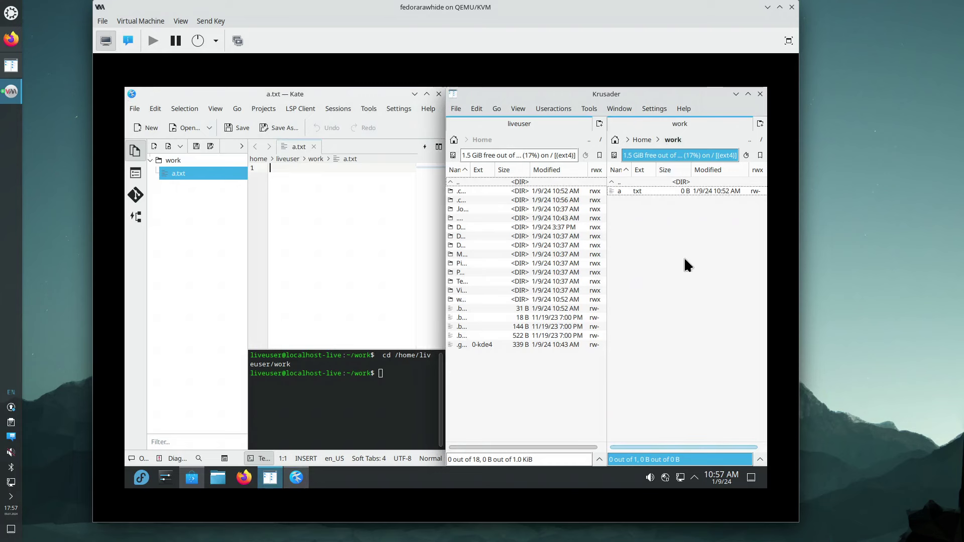
click(542, 129)
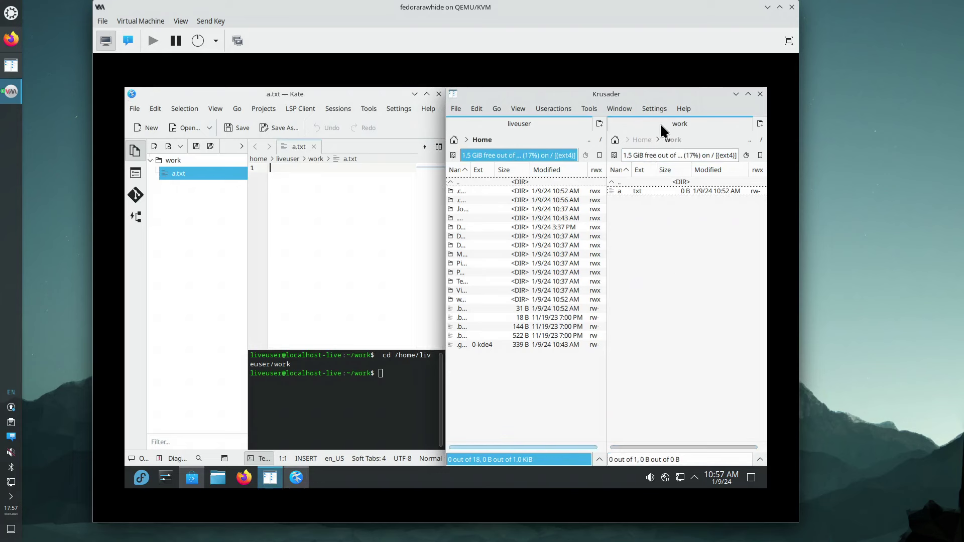
click(652, 132)
click(540, 126)
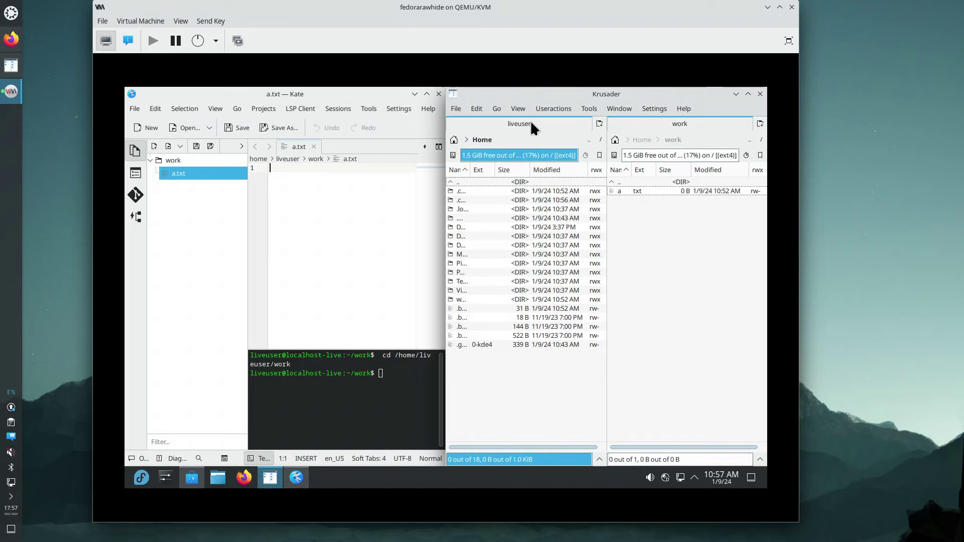
click(660, 134)
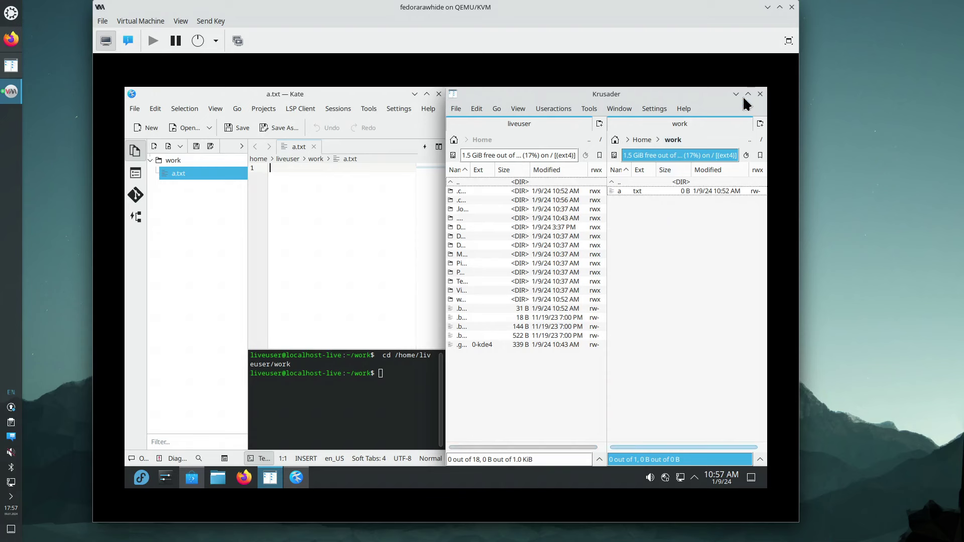
Step: Find KMines among the installed games, open its uninstall page in Discover and remove the application
click(142, 483)
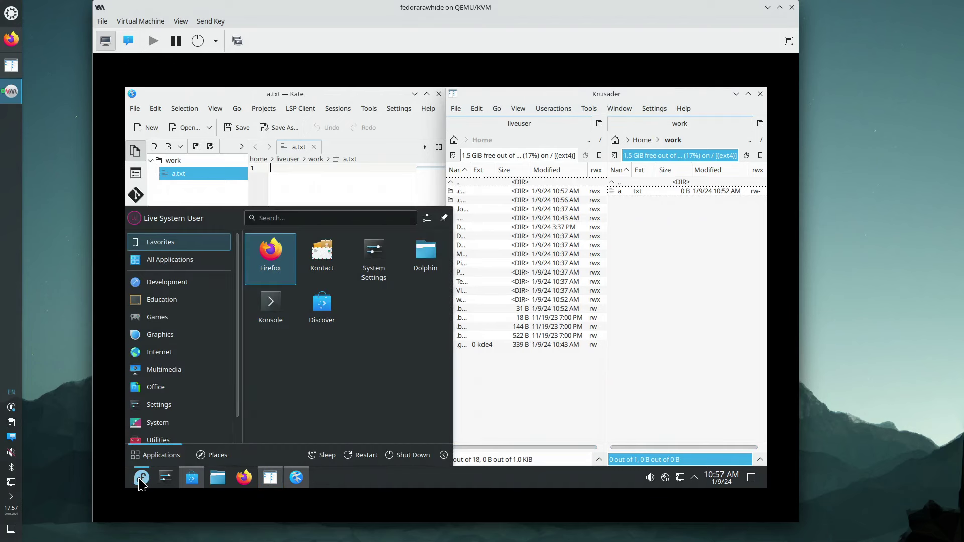
mouse_move(194, 321)
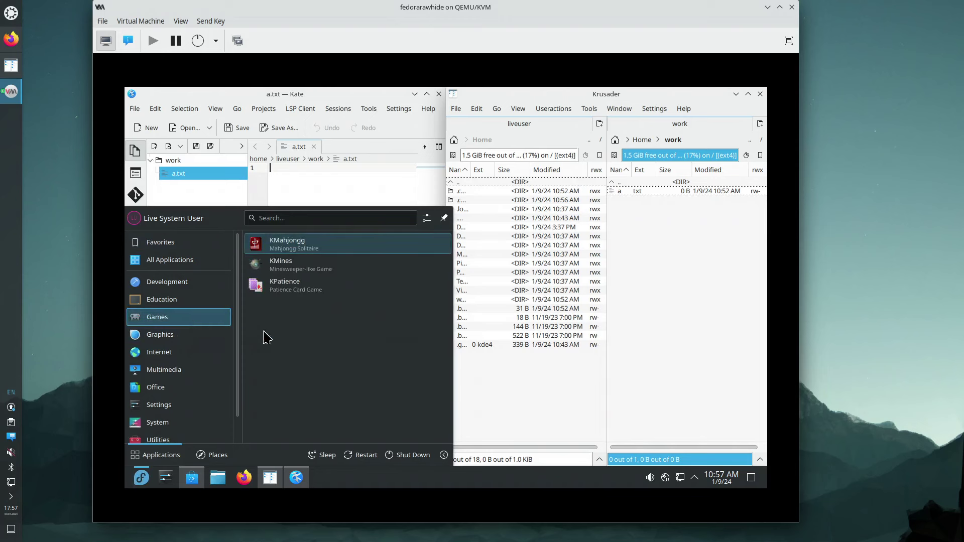
right_click(298, 270)
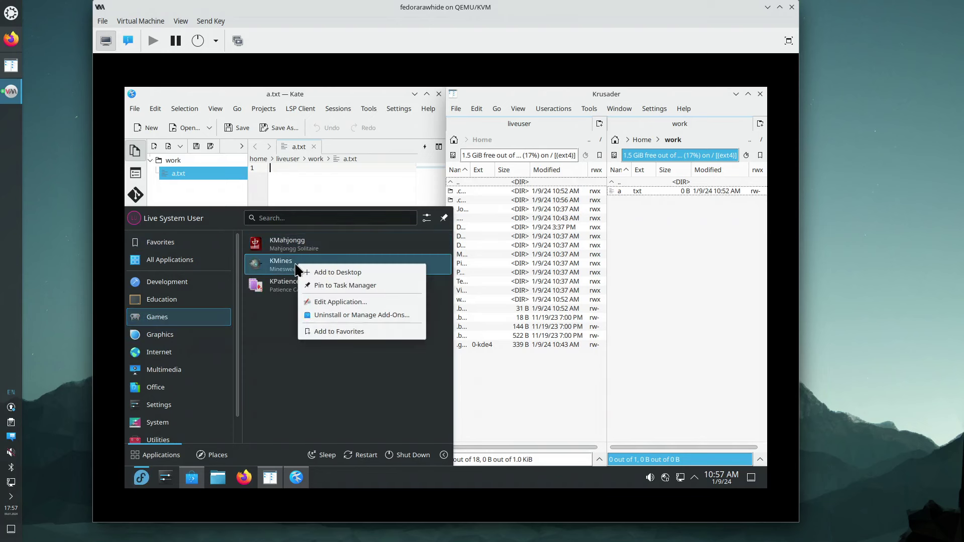
click(346, 315)
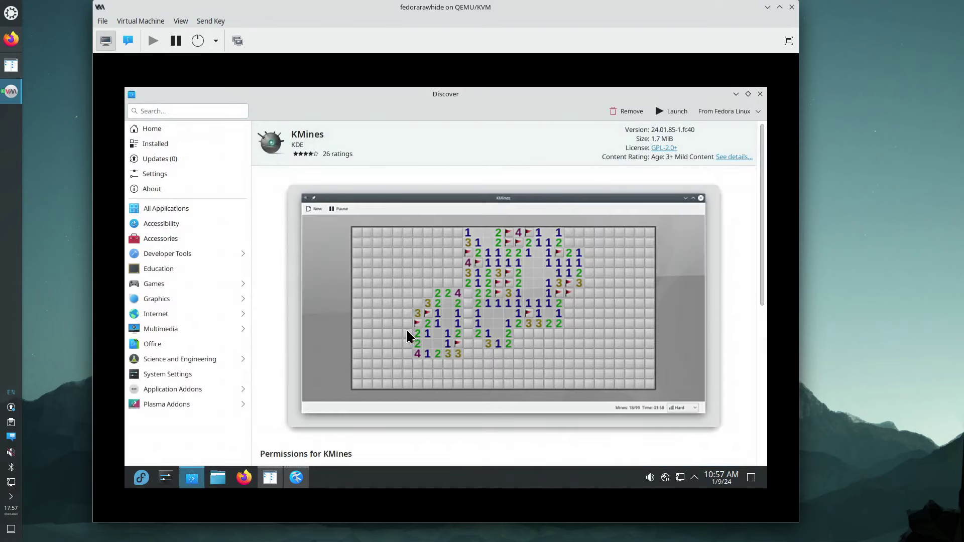
click(630, 111)
Step: Try to install KMines from the Fedora Flatpaks source and view its installation progress in the task list
click(761, 115)
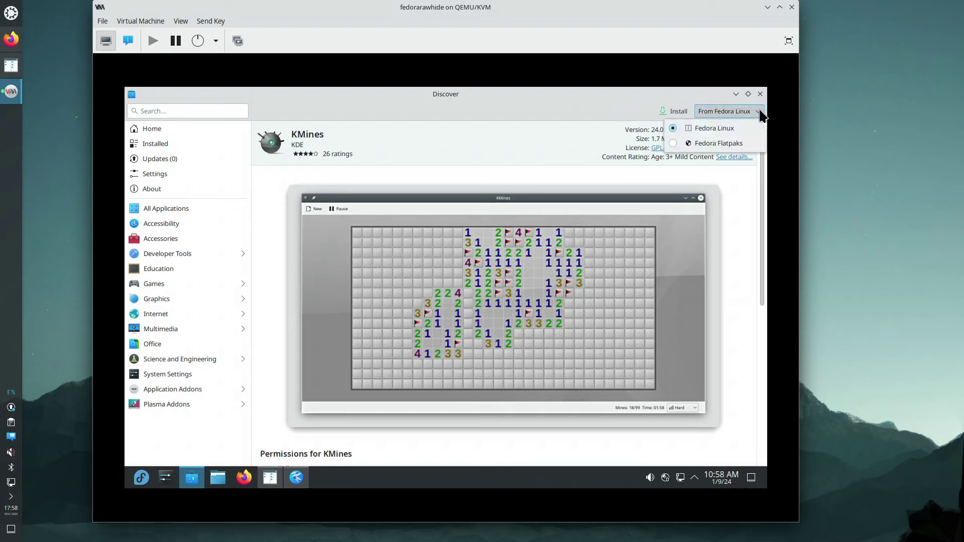
click(724, 142)
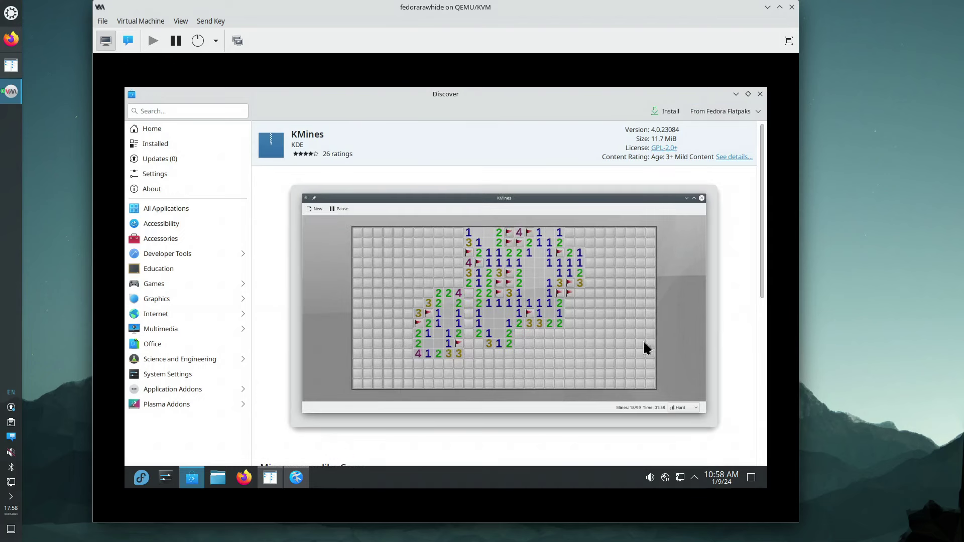
click(663, 110)
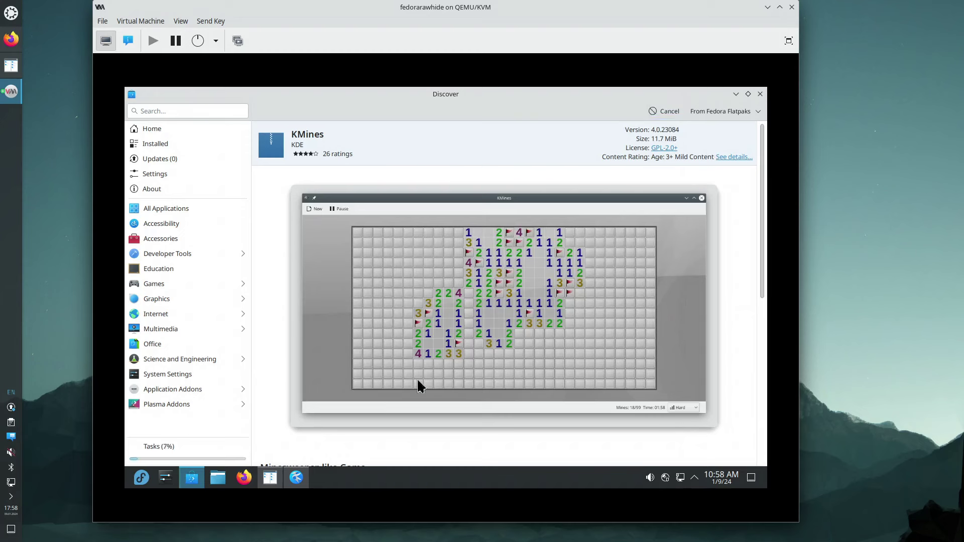
click(164, 446)
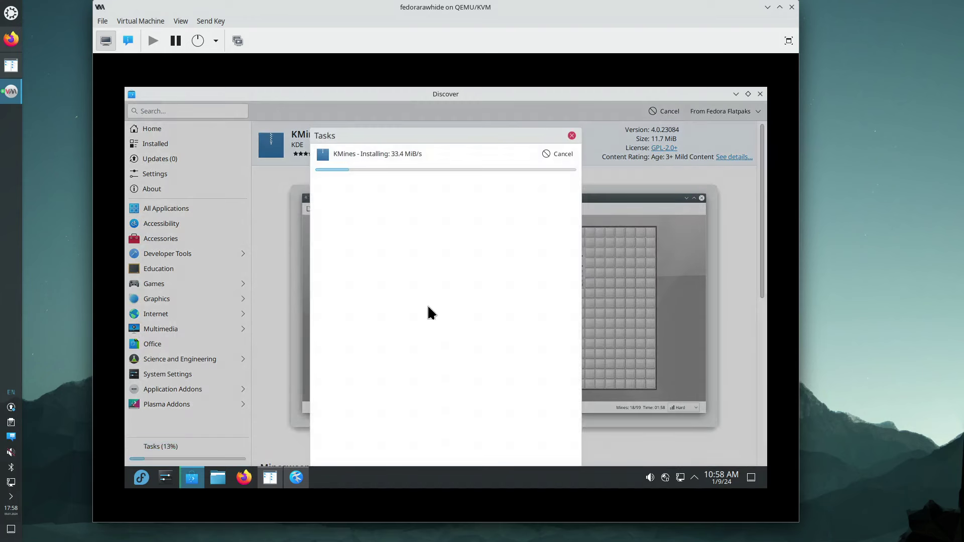
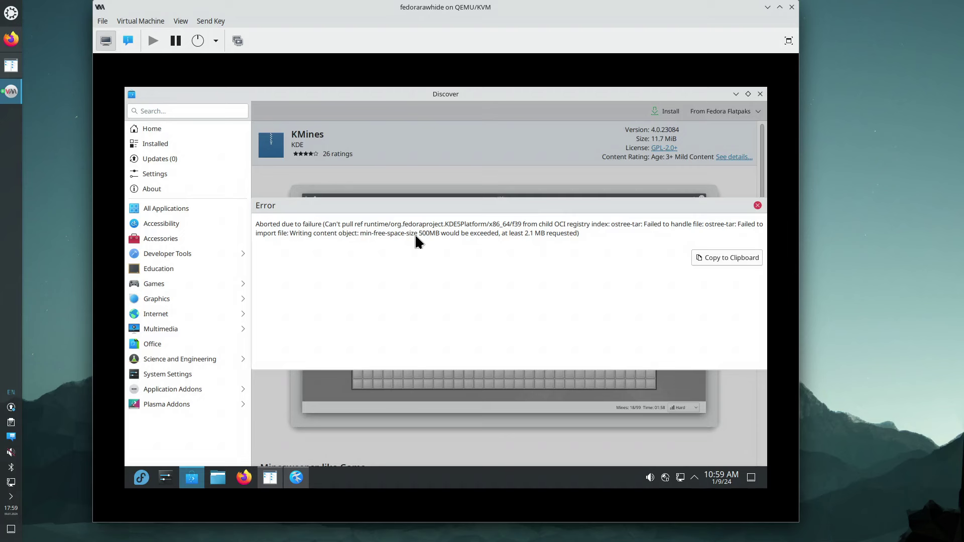
Step: Open Konsole and list the mounted filesystems with the mount command
click(141, 478)
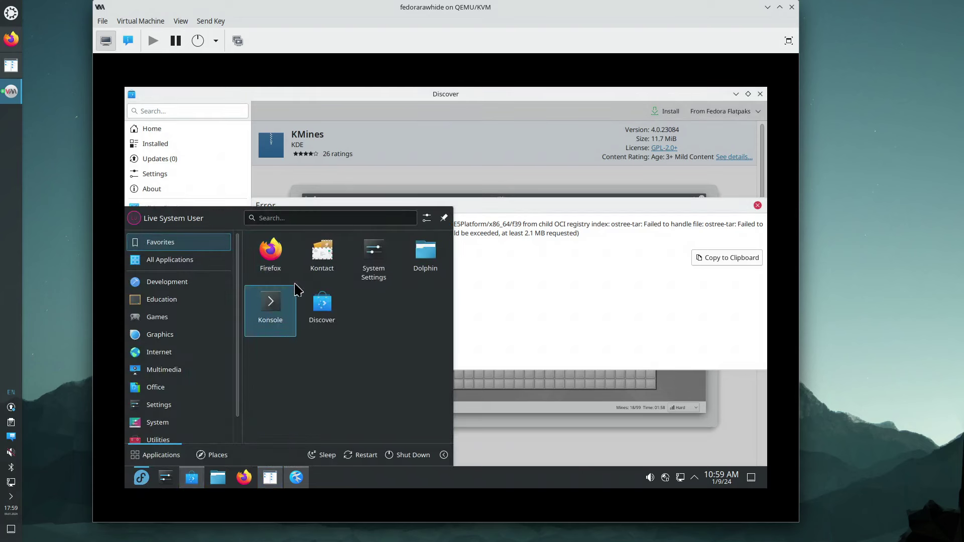
click(272, 309)
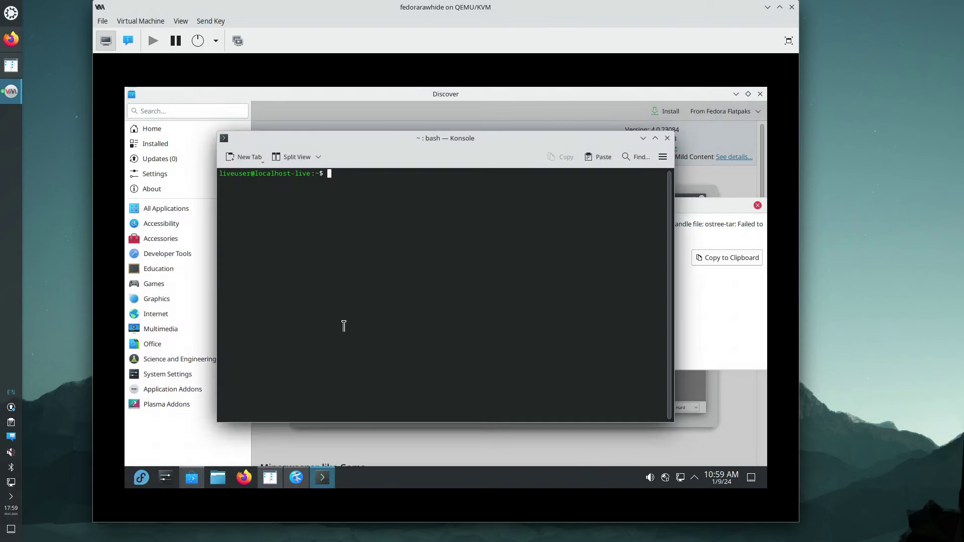
text(mount)
key(Return)
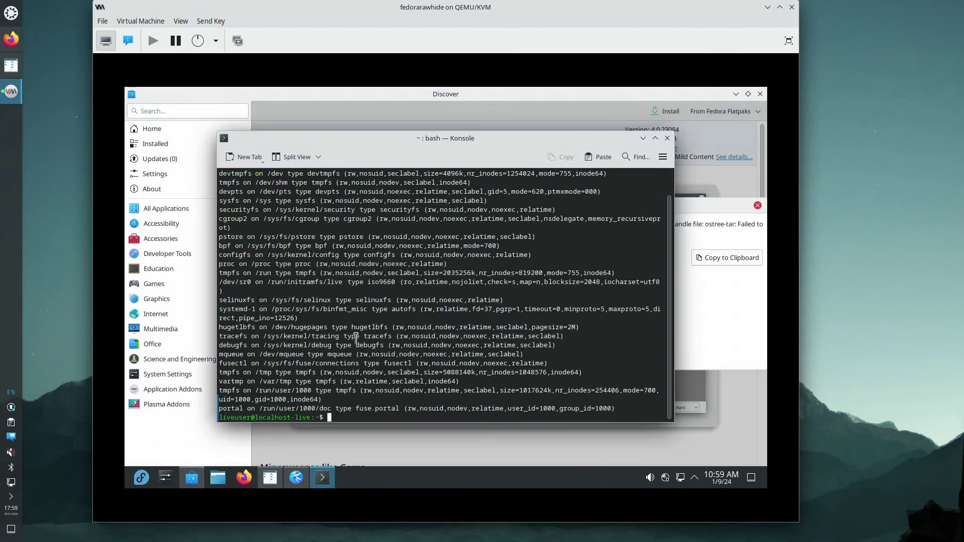
Step: Maximize Konsole and list only the mount entries that match /dev by filtering mount through grep
double_click(435, 134)
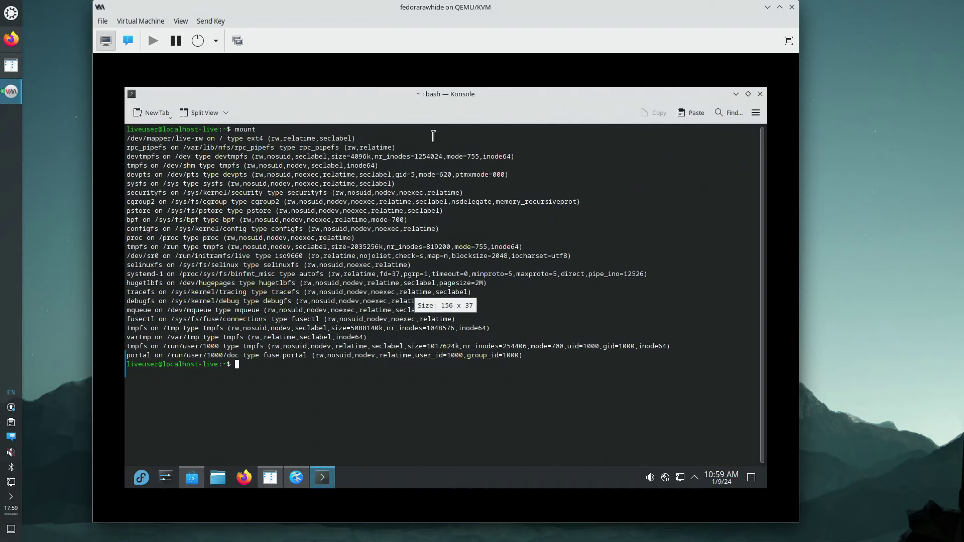
text(mount | )
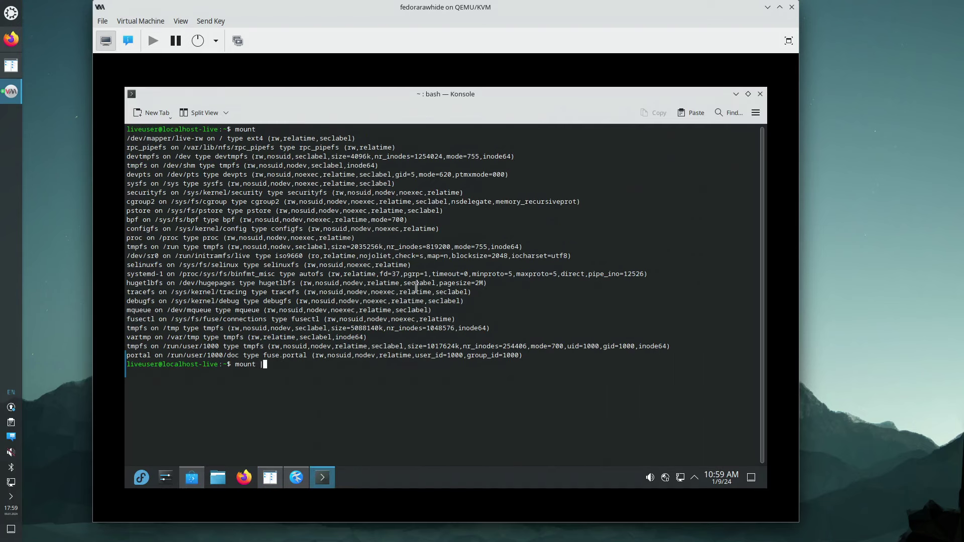
text(grep /dev)
key(Return)
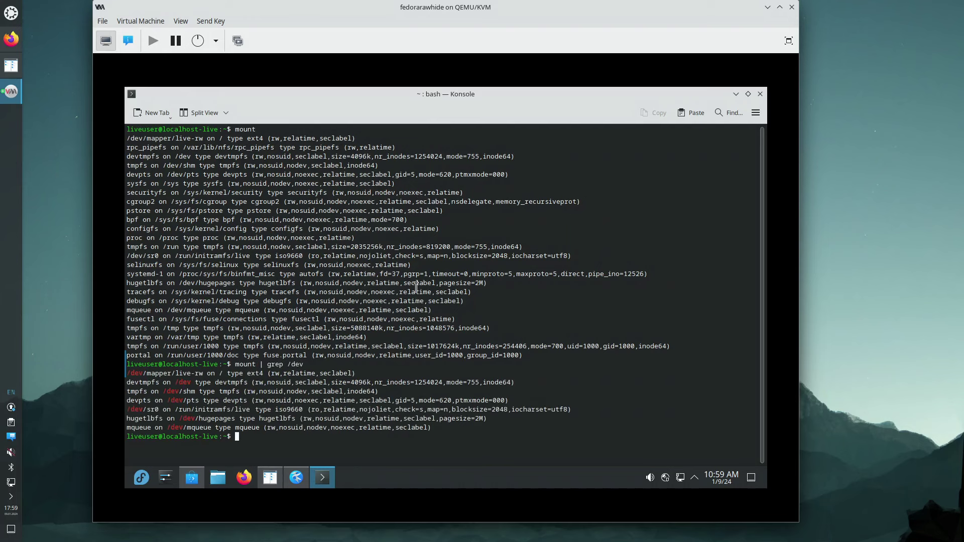
Step: Print the lsblk help text, and list the block devices with plain lsblk
text(lsblk -h)
key(Return)
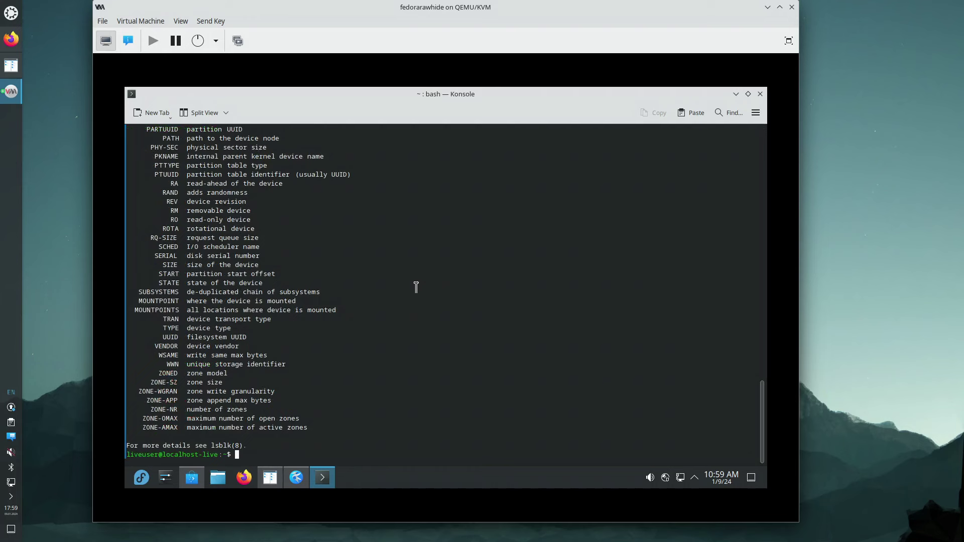
key(Up)
key(BackSpace)
key(BackSpace)
key(BackSpace)
key(Return)
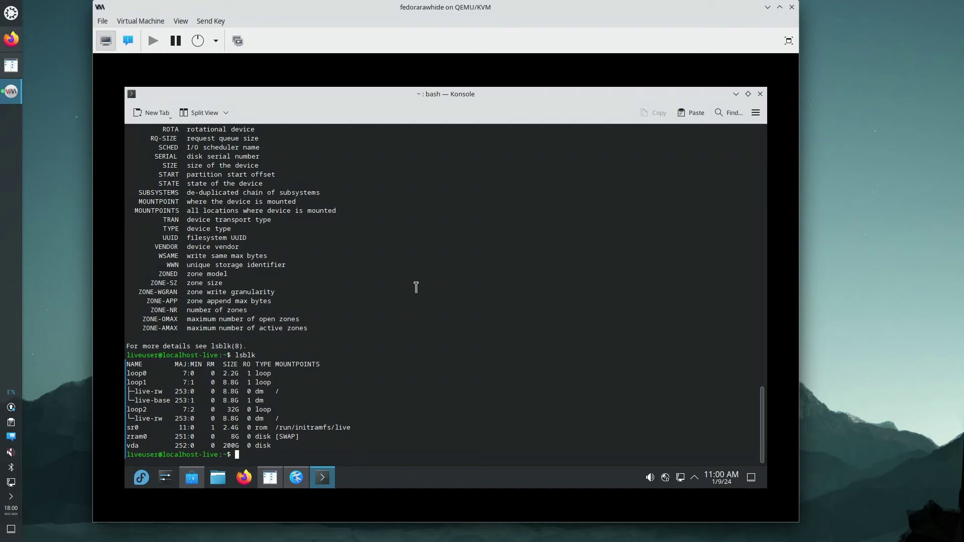
Step: Report the disk space usage of the filesystems with df and close Konsole
text(df)
key(Return)
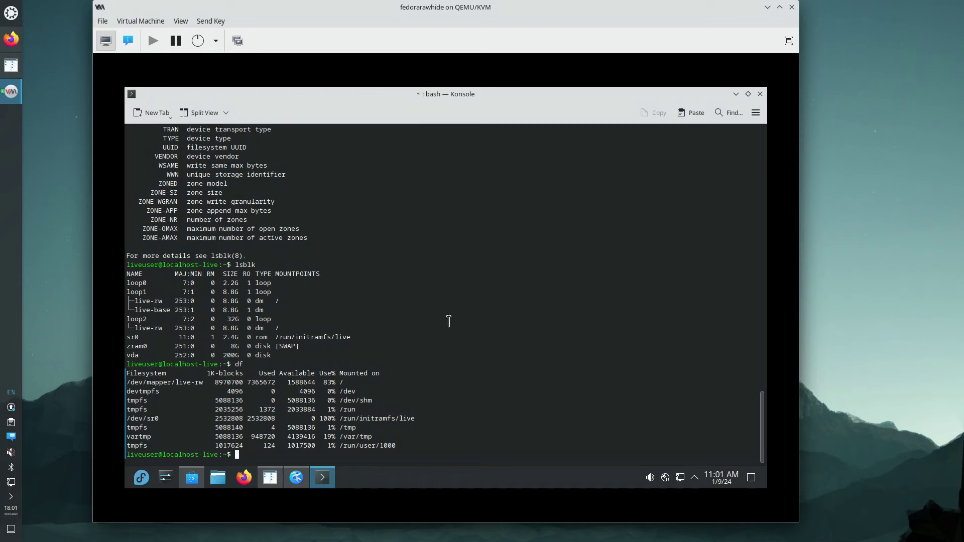
click(761, 94)
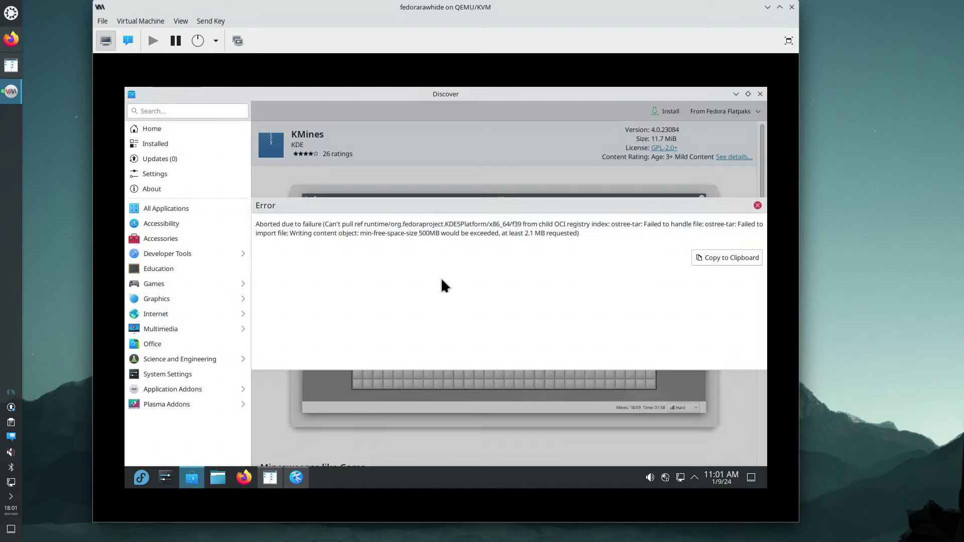
Step: Dismiss the KMines installation error in Discover and show the All Applications list
click(757, 206)
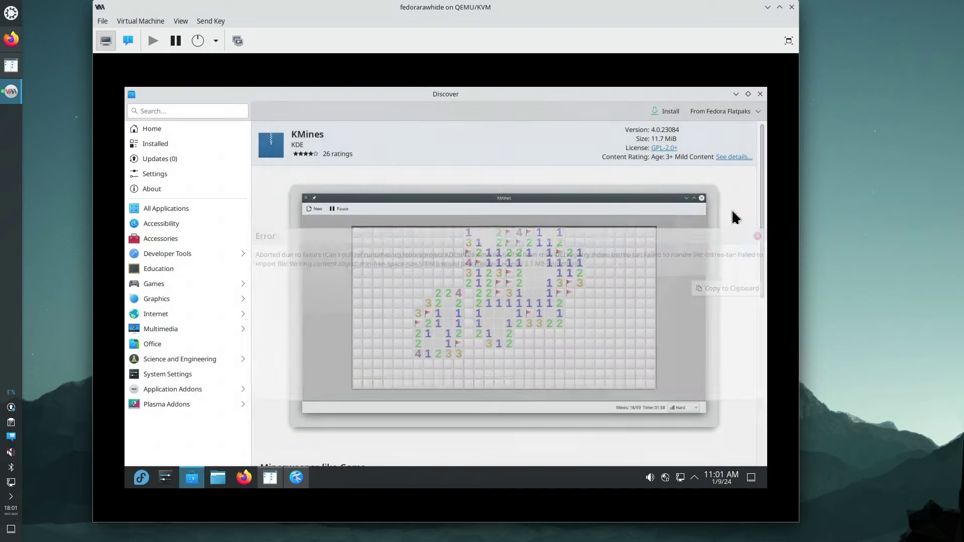
click(188, 208)
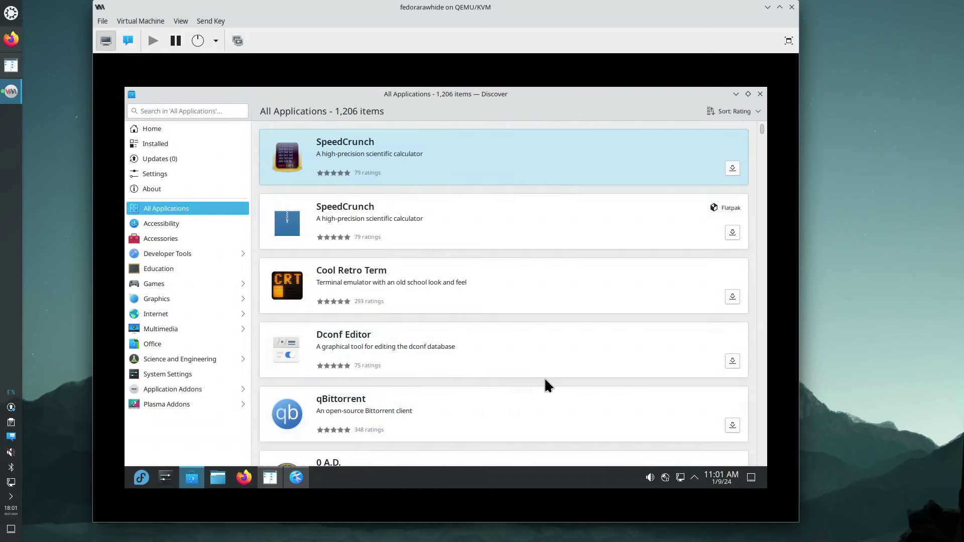
Step: Search the application launcher for "kcal" and start KCalc
click(139, 480)
text(speed)
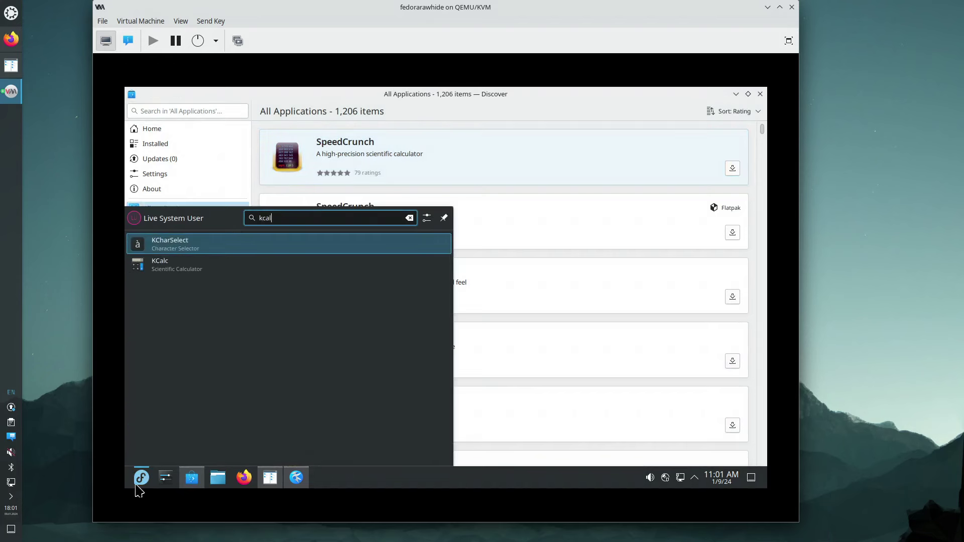
key(Return)
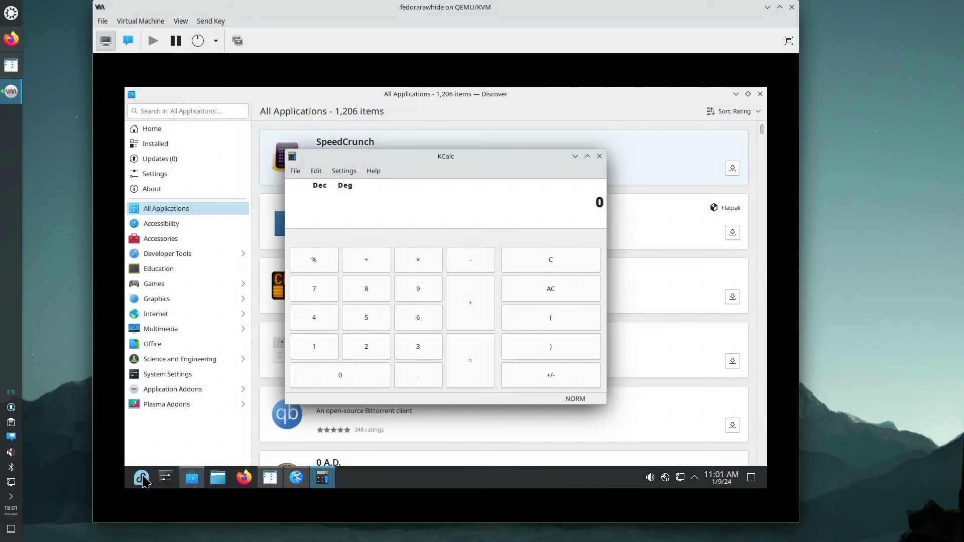
Step: Review the components, authors and general information in the About KCalc dialog, and close it
click(375, 171)
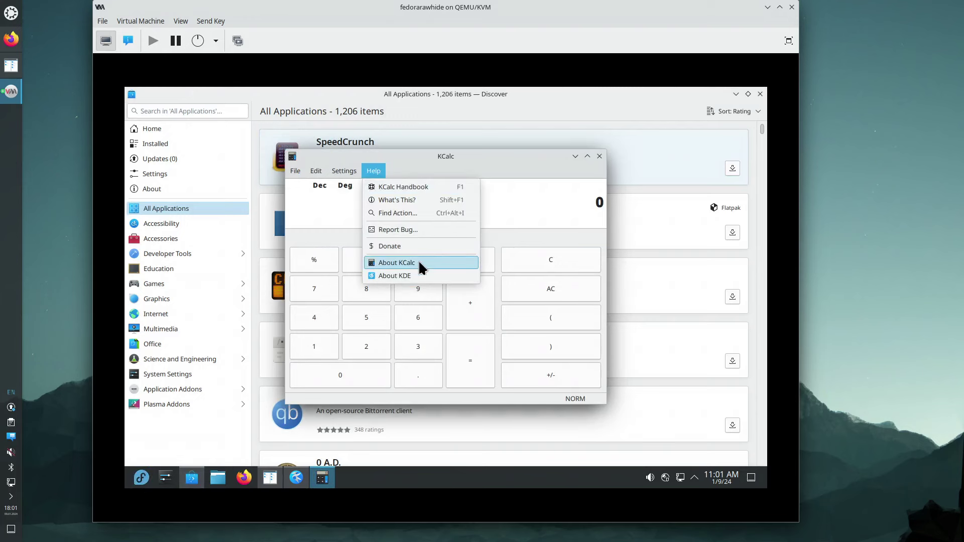
click(418, 260)
click(433, 239)
click(477, 242)
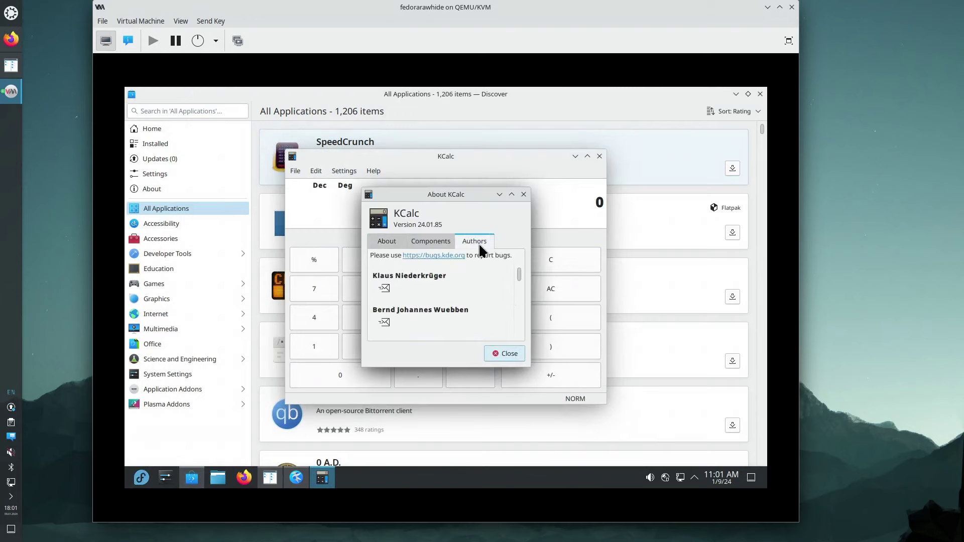
click(427, 242)
click(399, 243)
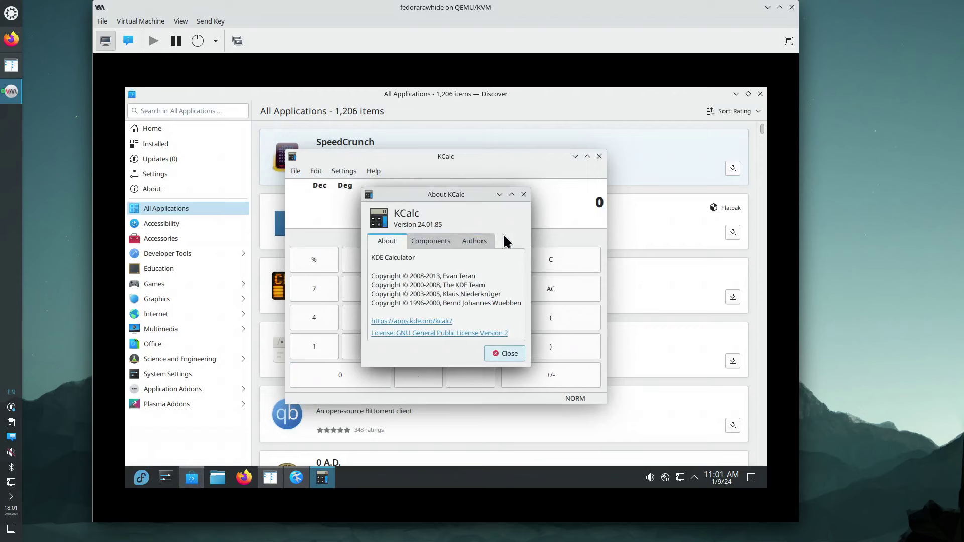
click(524, 195)
Step: Go through the bug reporting, joining, supporting and general sections of the About KDE dialog, and close it
click(374, 172)
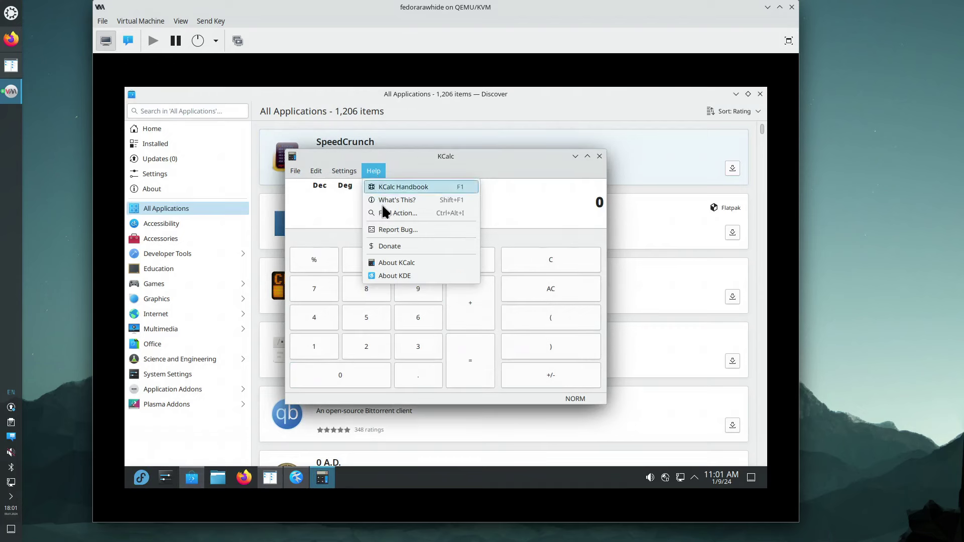
click(403, 277)
click(418, 219)
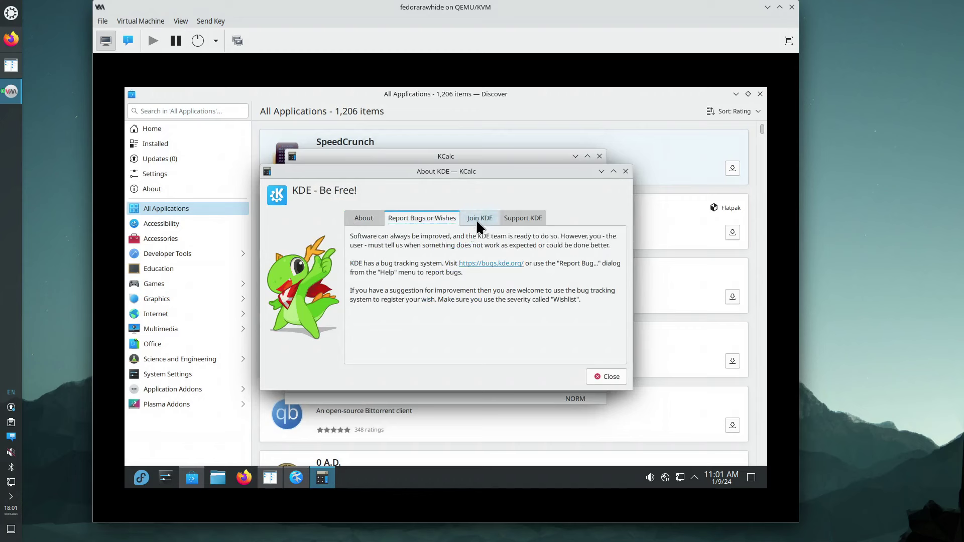
click(477, 219)
click(516, 220)
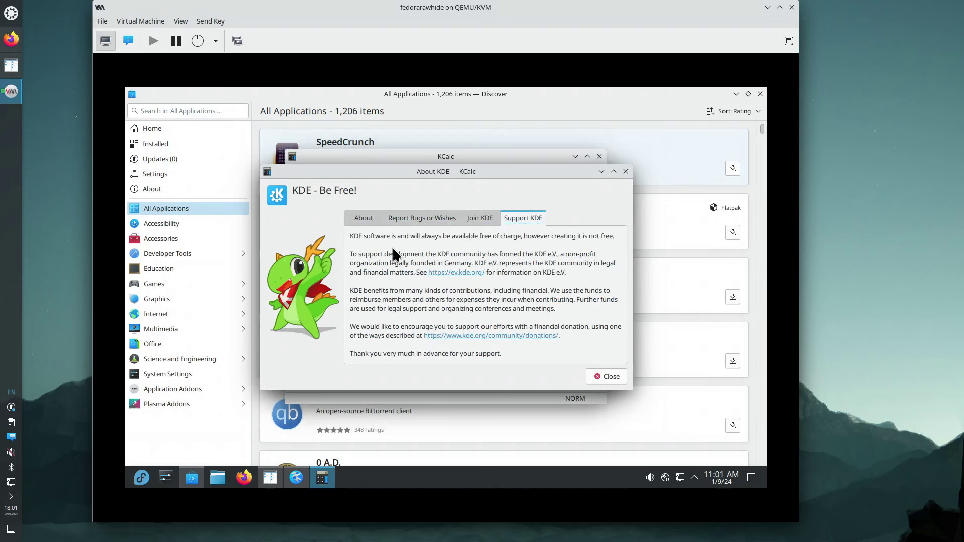
click(364, 220)
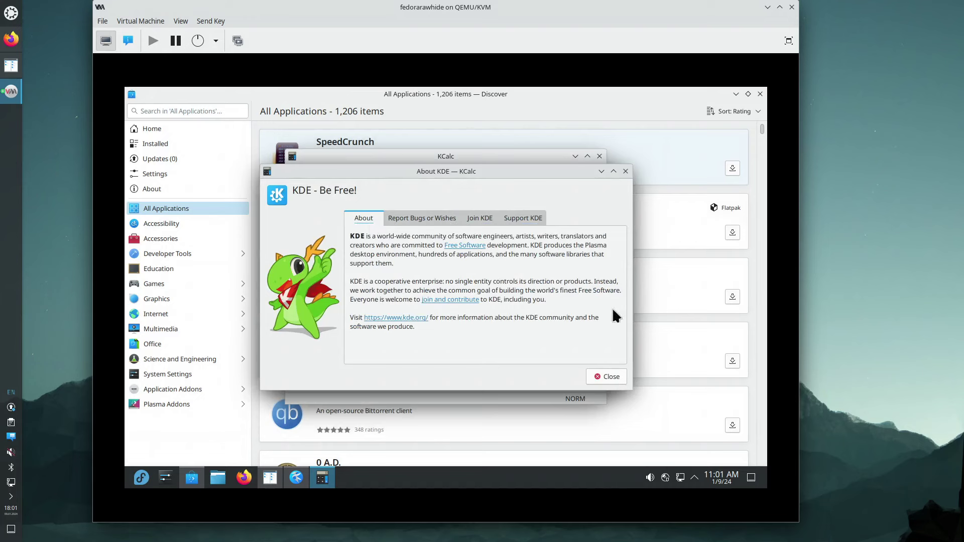
click(611, 379)
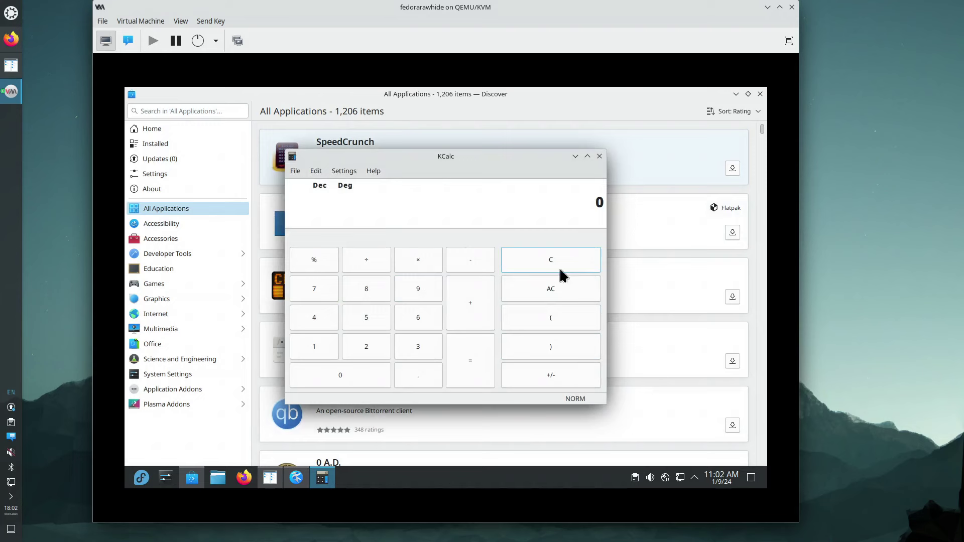
Step: Open the KCalc Handbook, skim down to its table of contents and close the Help Center
click(376, 172)
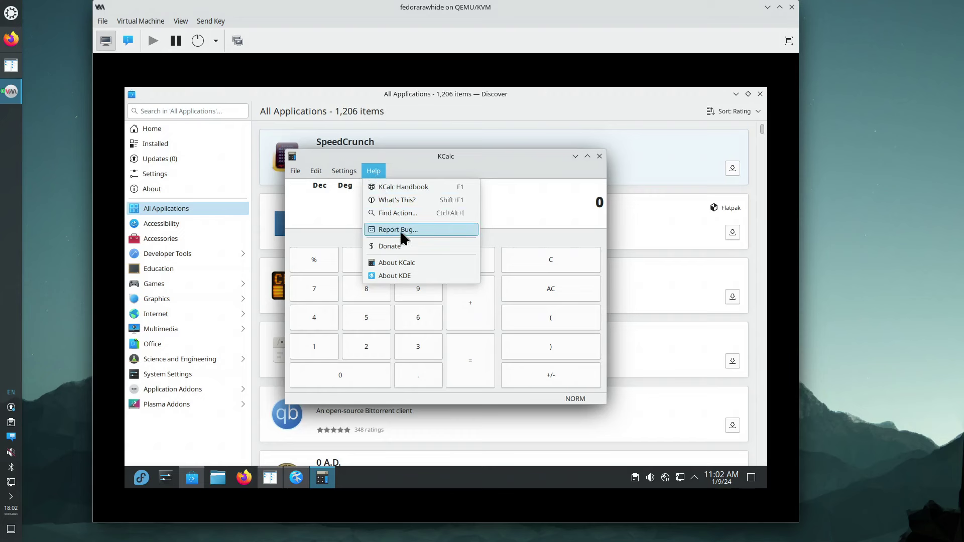
click(407, 191)
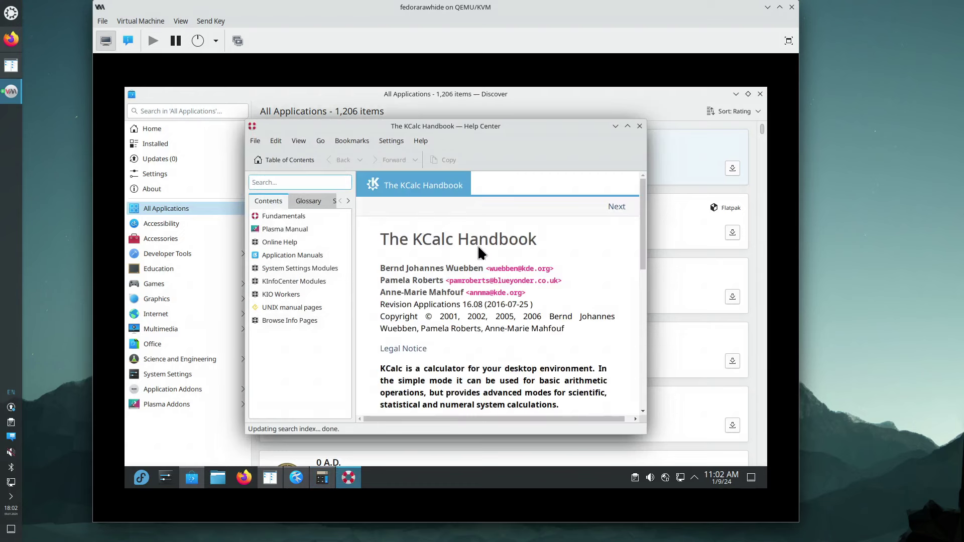
scroll(502, 256, down, 10)
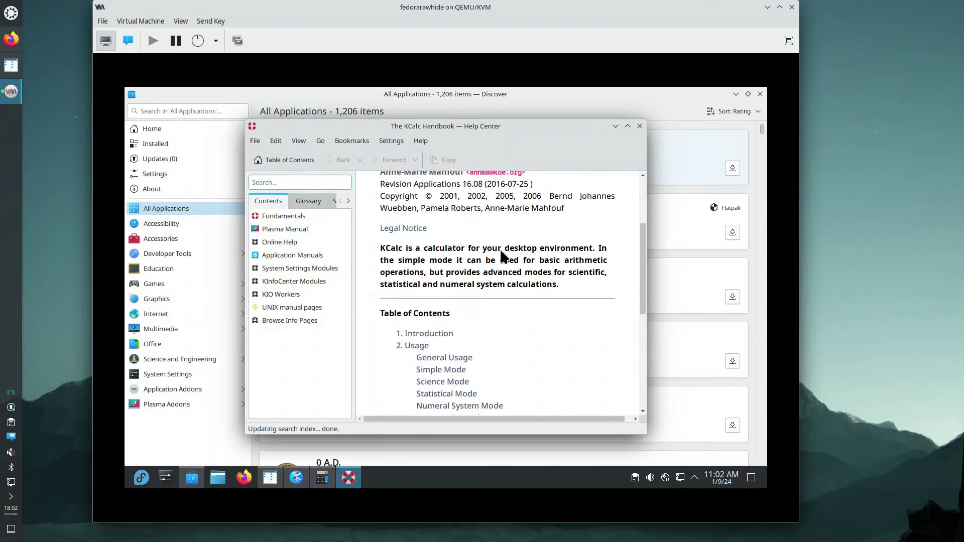
click(639, 126)
Step: Bring up KCalc's Find Action command bar and look through its available actions
click(374, 172)
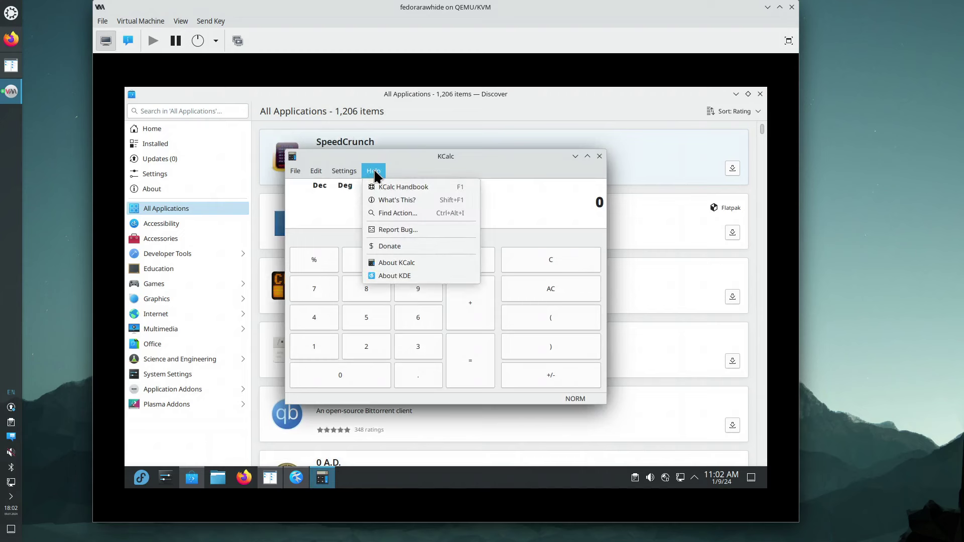
click(399, 213)
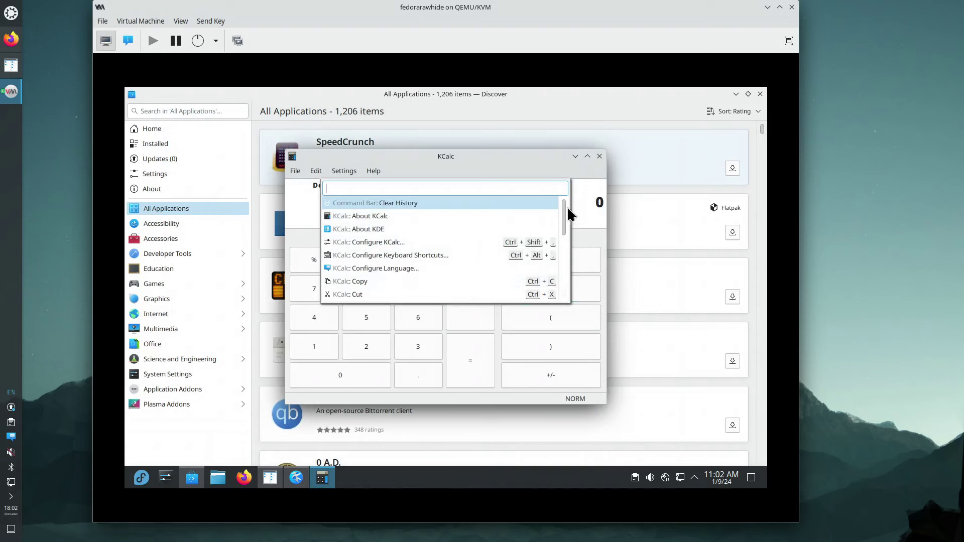
scroll(563, 244, down, 1)
drag(563, 247, 501, 185)
click(373, 171)
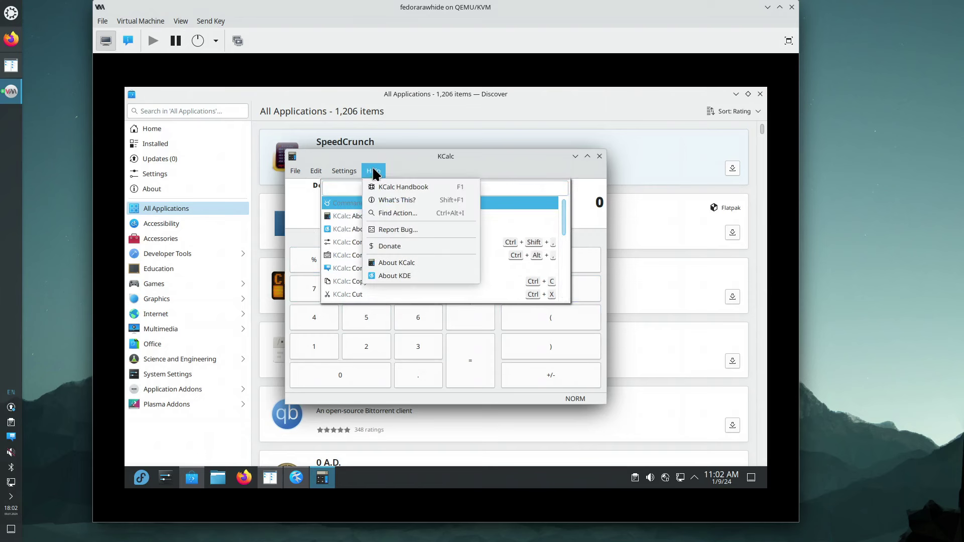
click(393, 162)
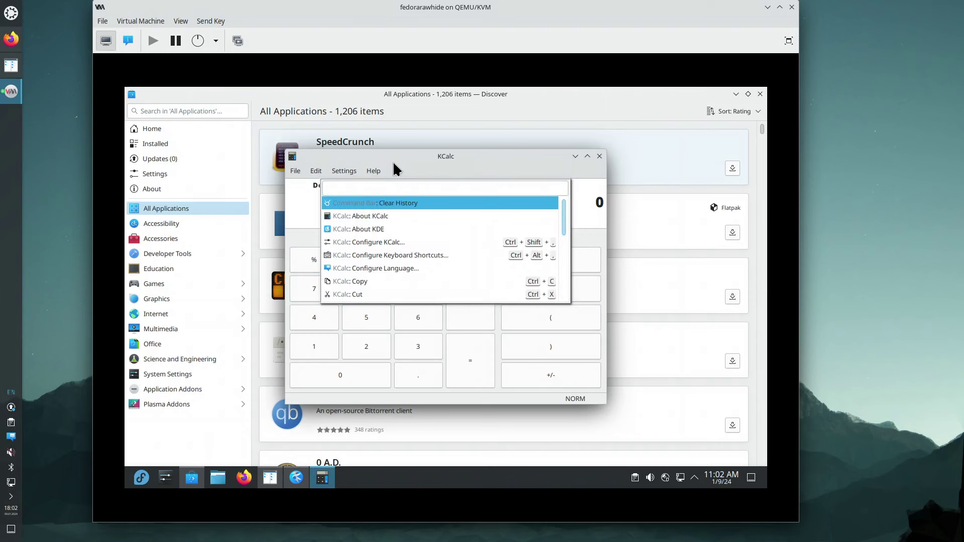
Step: Open KCalc's Submit Bug Report dialog, launch the Bug Report Wizard, and choose to report a bug again
click(375, 170)
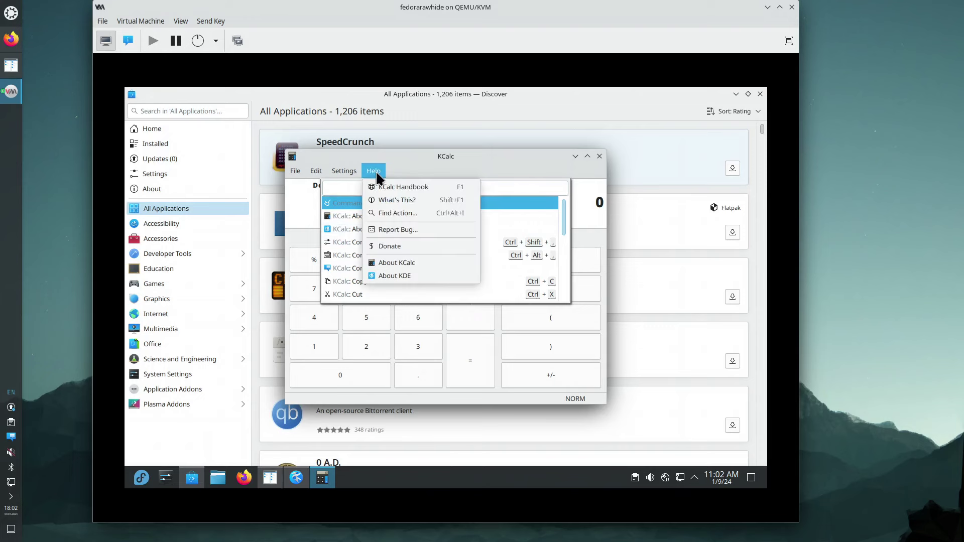
click(373, 175)
click(374, 173)
click(394, 228)
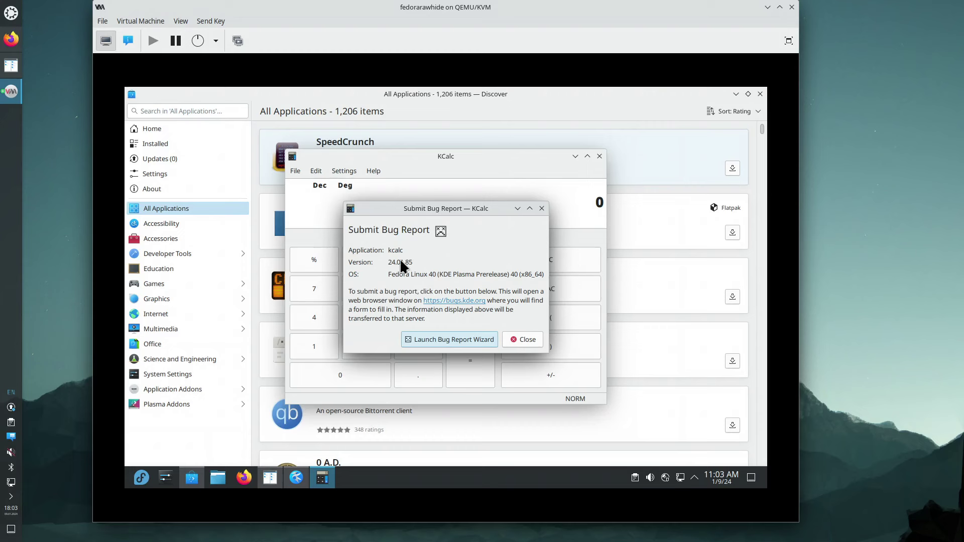
click(441, 341)
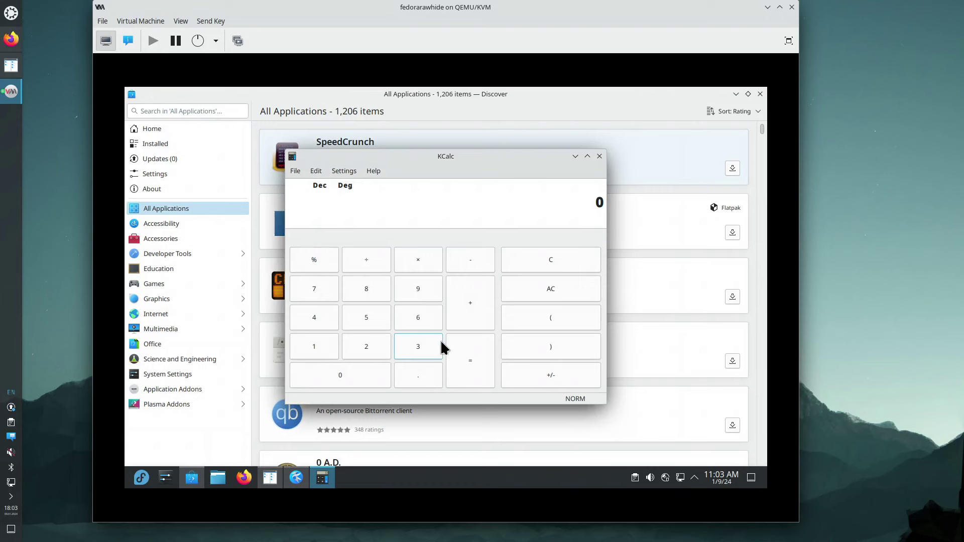
click(374, 171)
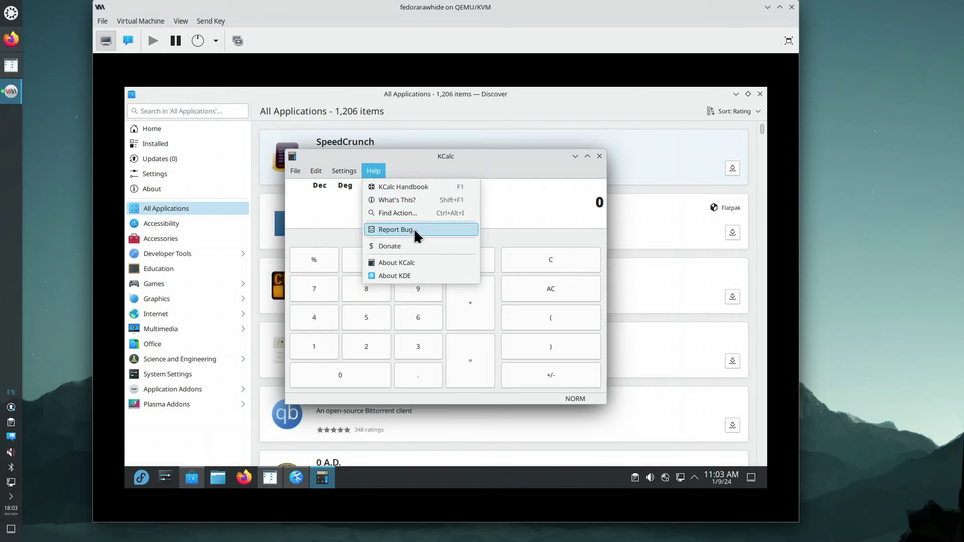
click(414, 232)
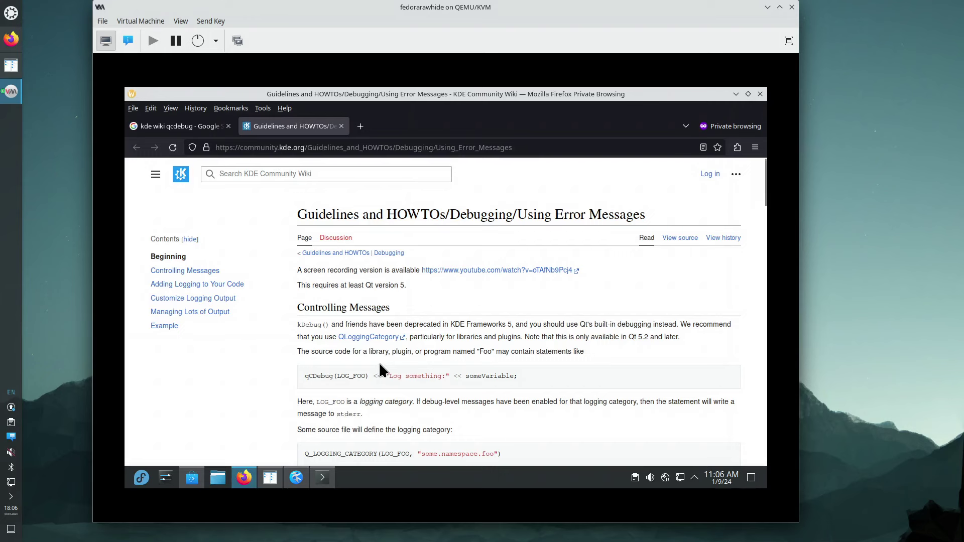
Step: Examine the qCDebug logging example on the KDE Community Wiki's Using Error Messages page and the related Google results in Firefox
scroll(384, 359, down, 3)
scroll(387, 361, up, 3)
click(181, 129)
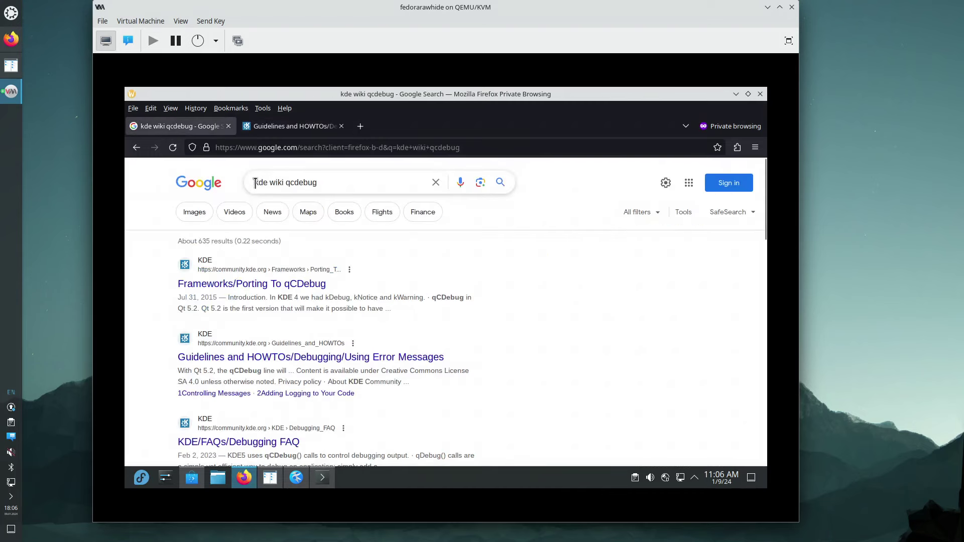
click(295, 128)
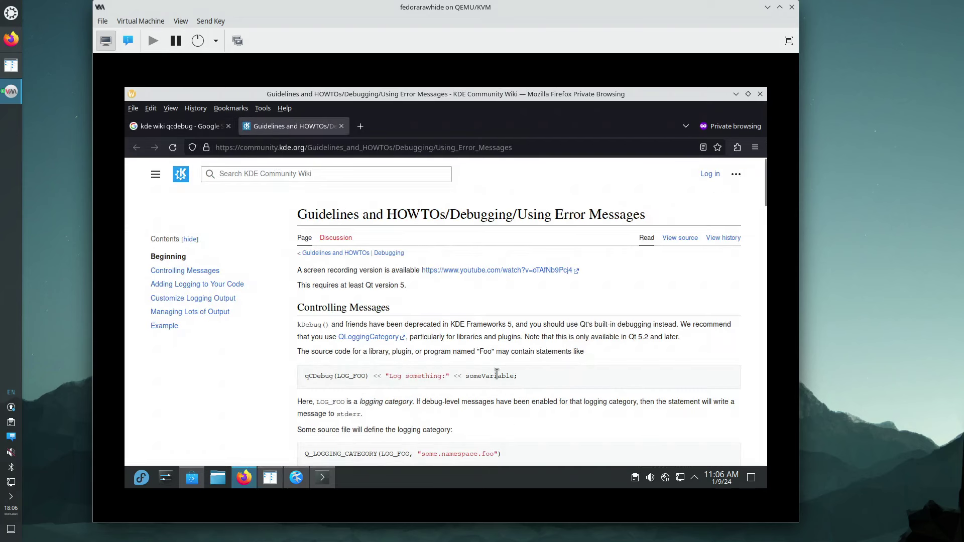
drag(518, 376, 302, 372)
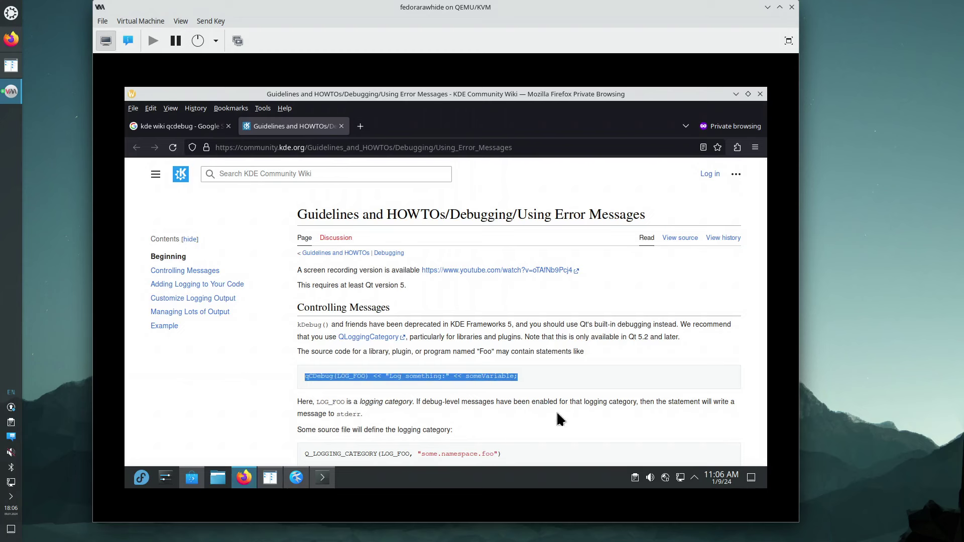
click(310, 382)
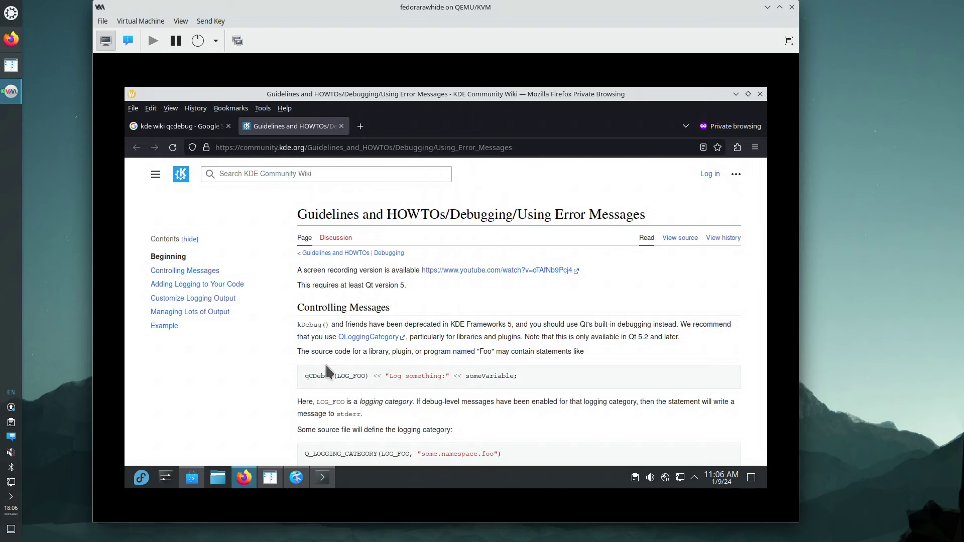
Step: Find the multi-category logging example on the wiki page and copy the line QT_LOGGING_RULES="*.debug=true;qt.*.debug=false"
scroll(434, 385, down, 3)
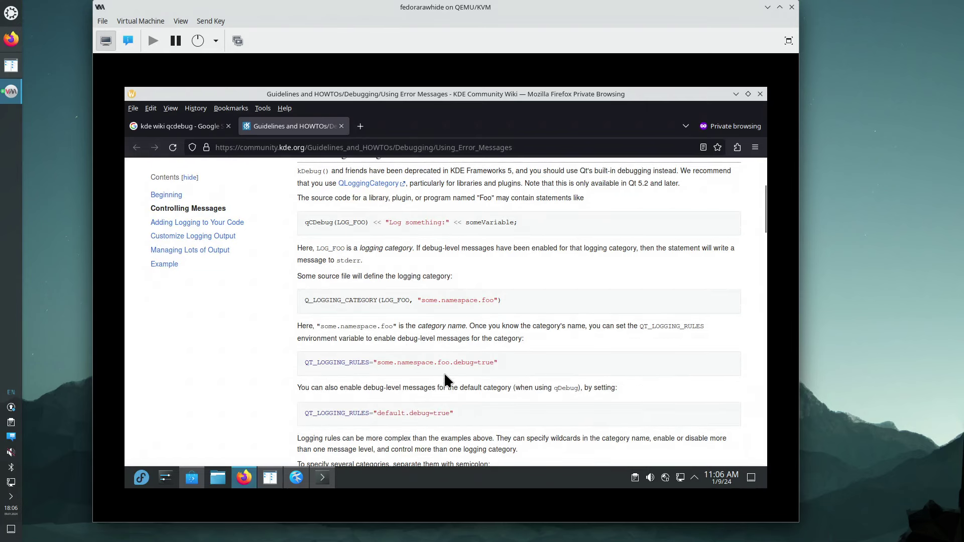
scroll(463, 360, down, 7)
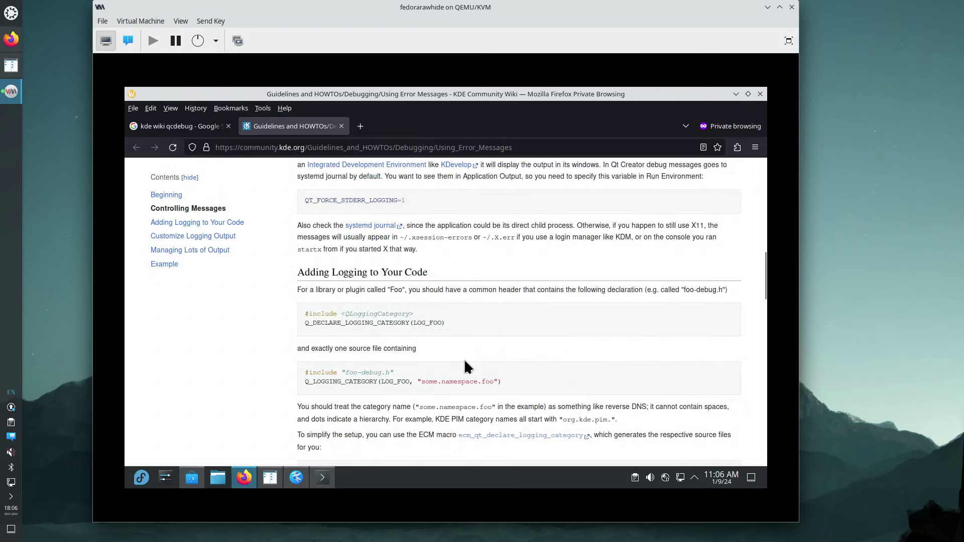
scroll(464, 358, up, 1)
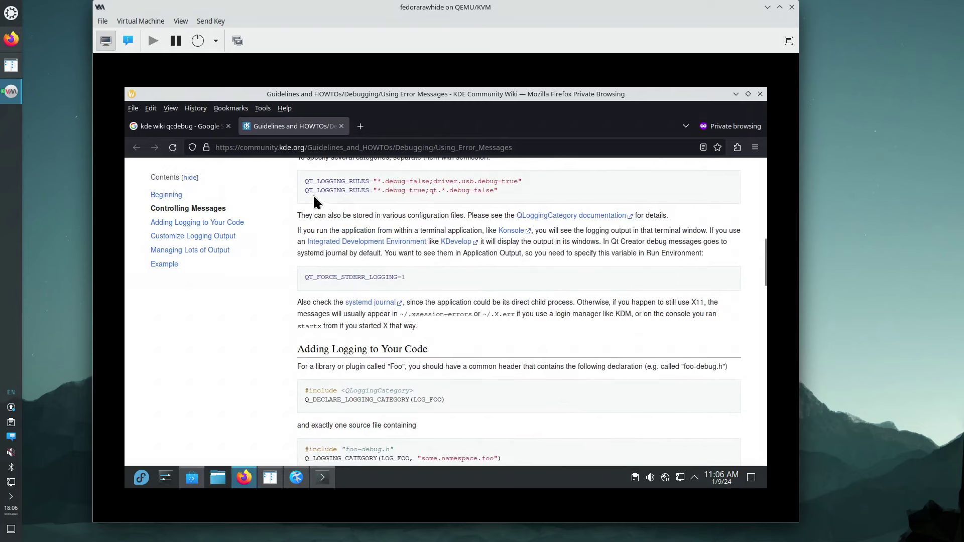
drag(305, 191, 497, 254)
scroll(342, 192, up, 2)
right_click(497, 253)
click(500, 262)
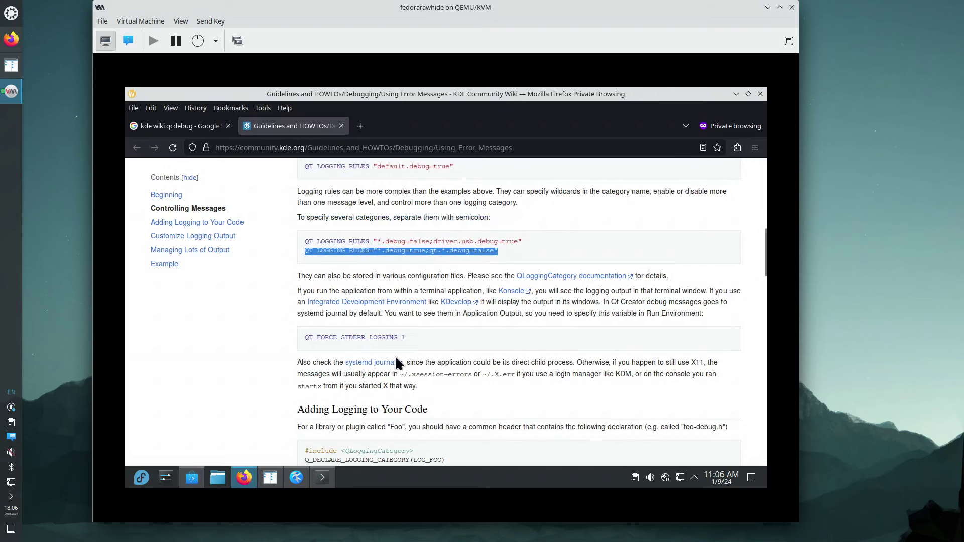
Step: Switch to Konsole, paste the copied QT_LOGGING_RULES setting, append kcalc, and run the command
click(323, 477)
right_click(273, 198)
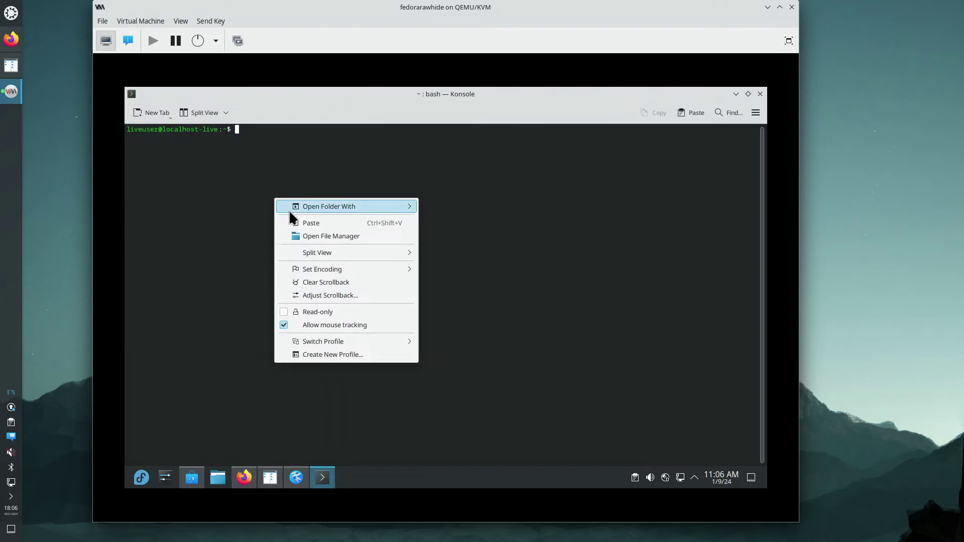
click(304, 226)
text(k)
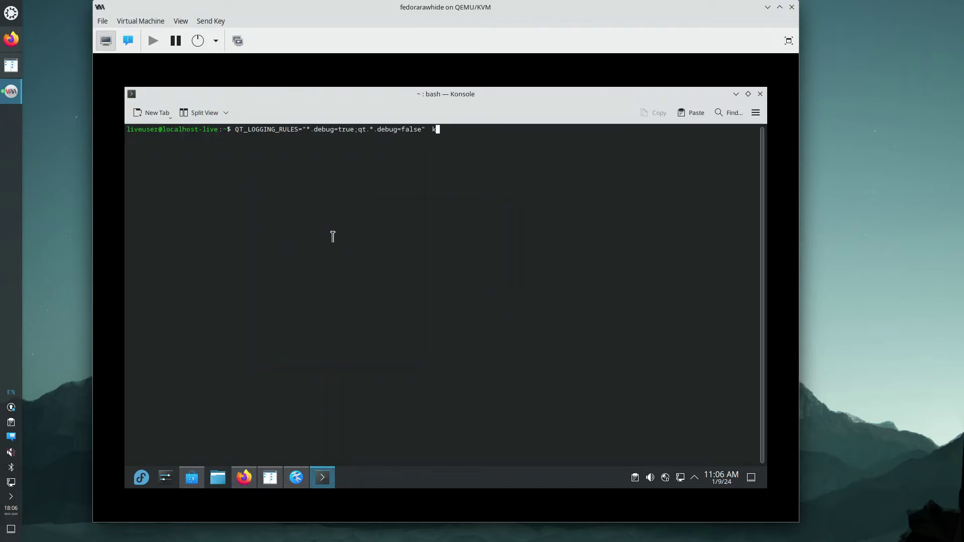
text(calc)
key(Return)
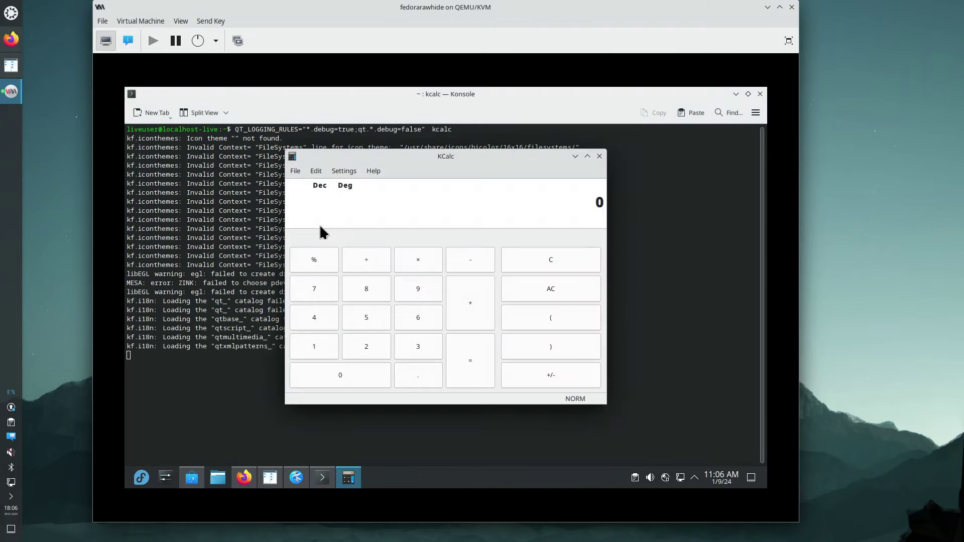
Step: Move the KCalc window off the log output, open its Submit Bug Report dialog, and launch the Bug Report Wizard
drag(436, 160, 565, 167)
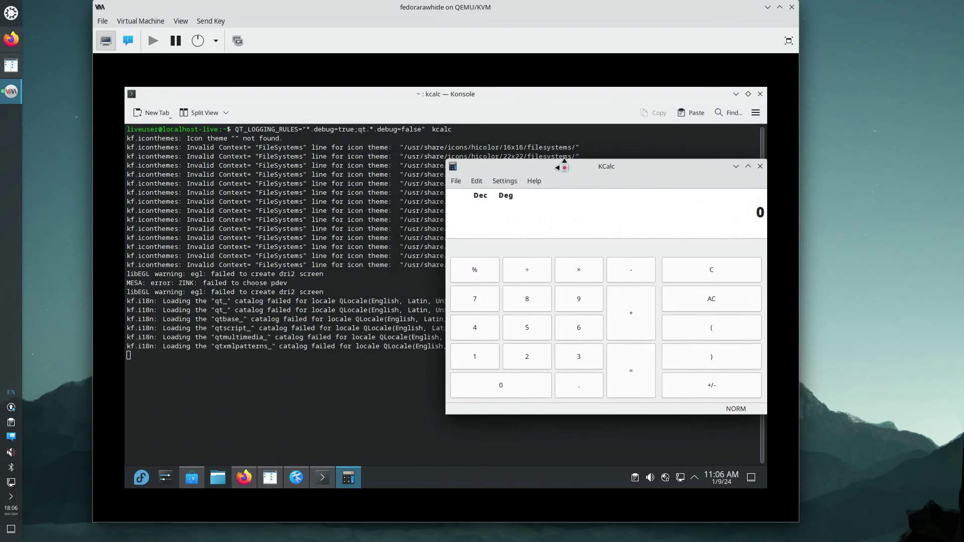
click(531, 182)
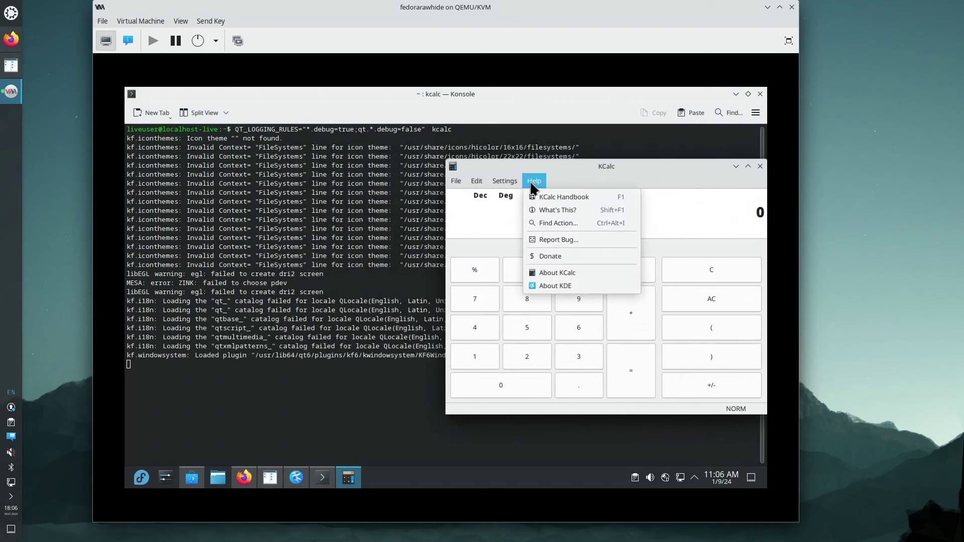
click(561, 239)
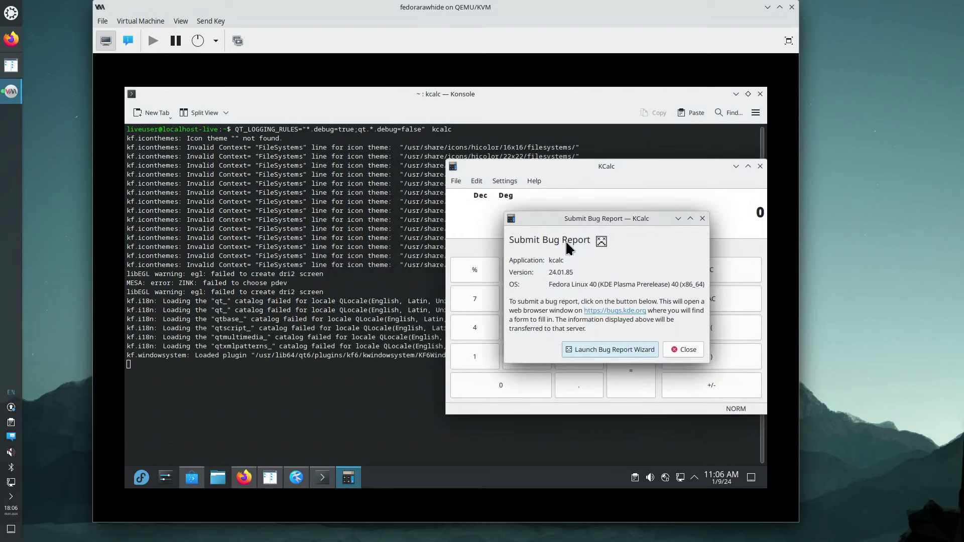
click(606, 348)
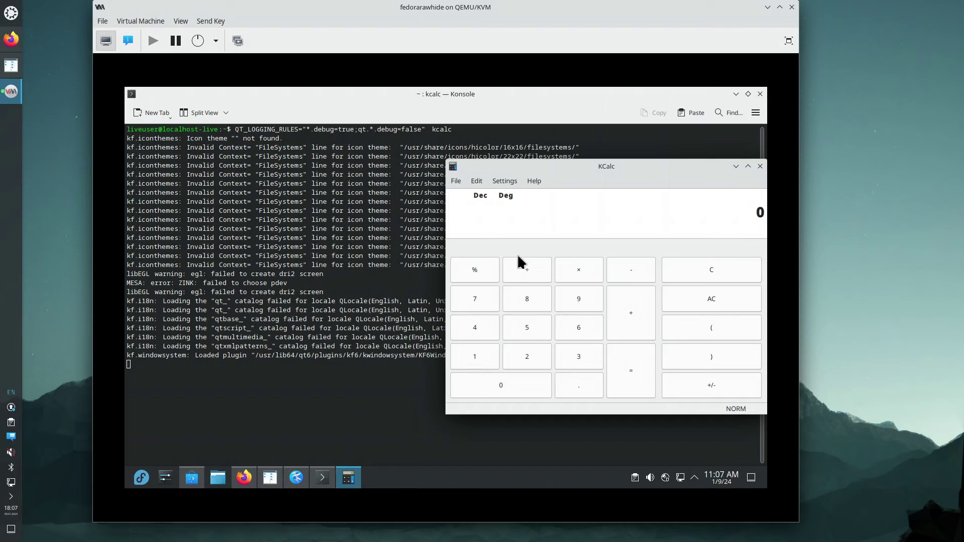
Step: Open KDE's donation page from KCalc, view it in a maximized Firefox window, and close the browser
click(536, 182)
click(560, 257)
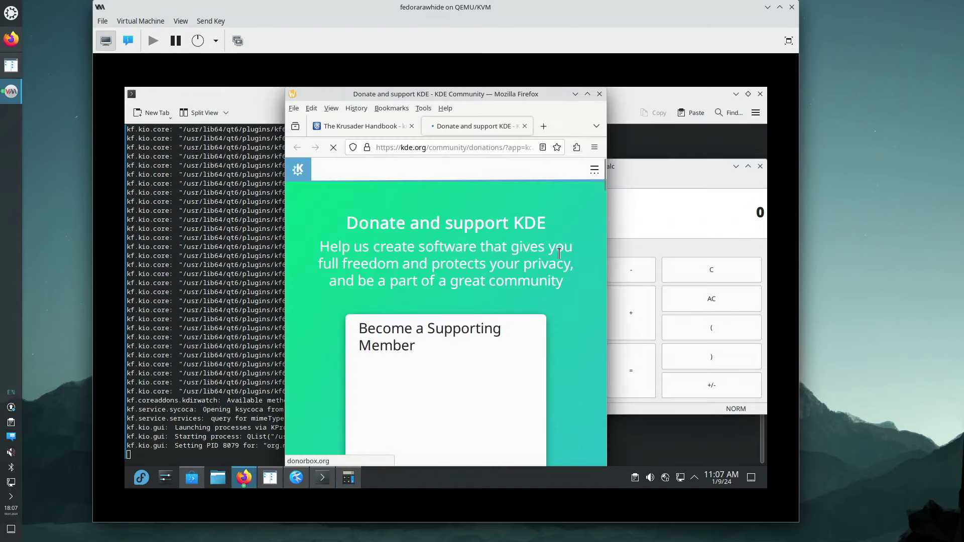
click(588, 94)
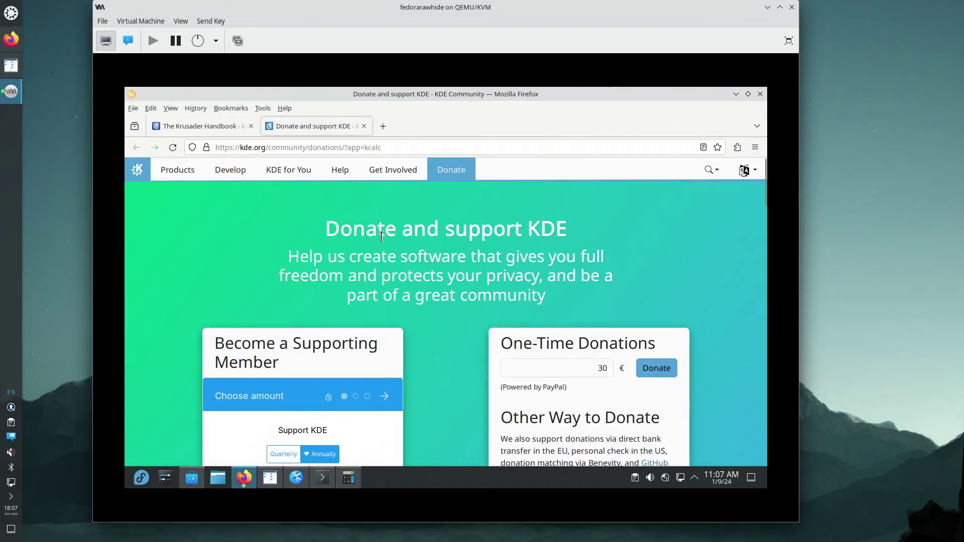
click(736, 95)
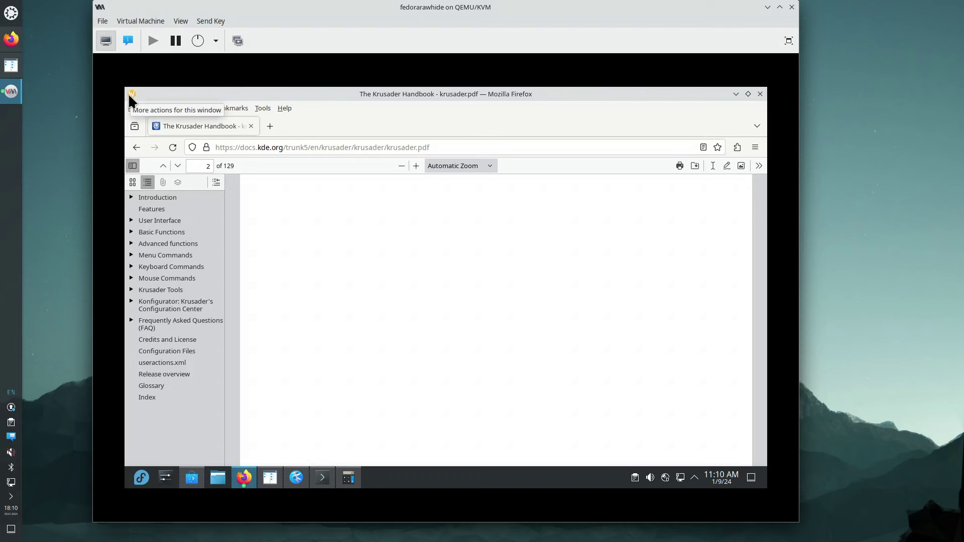
click(760, 94)
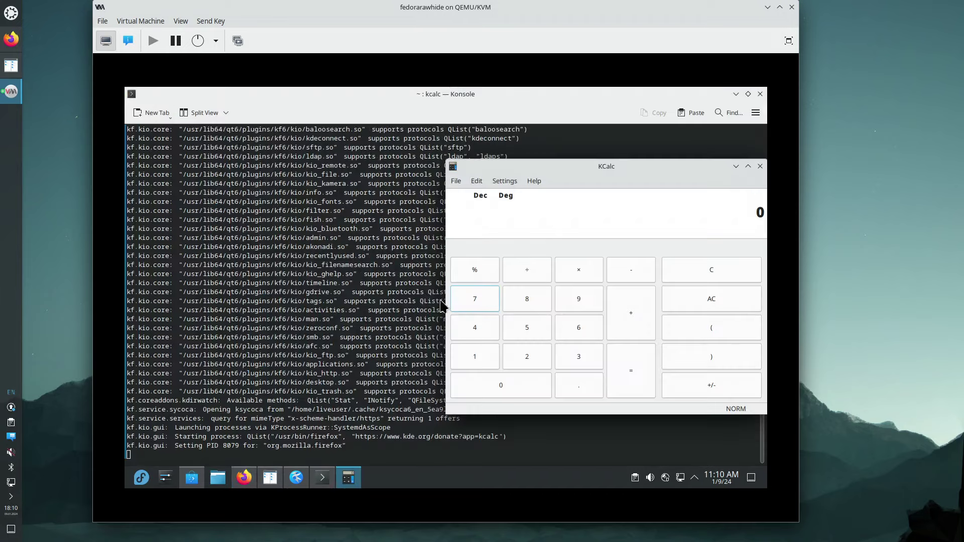
Step: Start Firefox again after dismissing its launcher options
right_click(245, 481)
key(Escape)
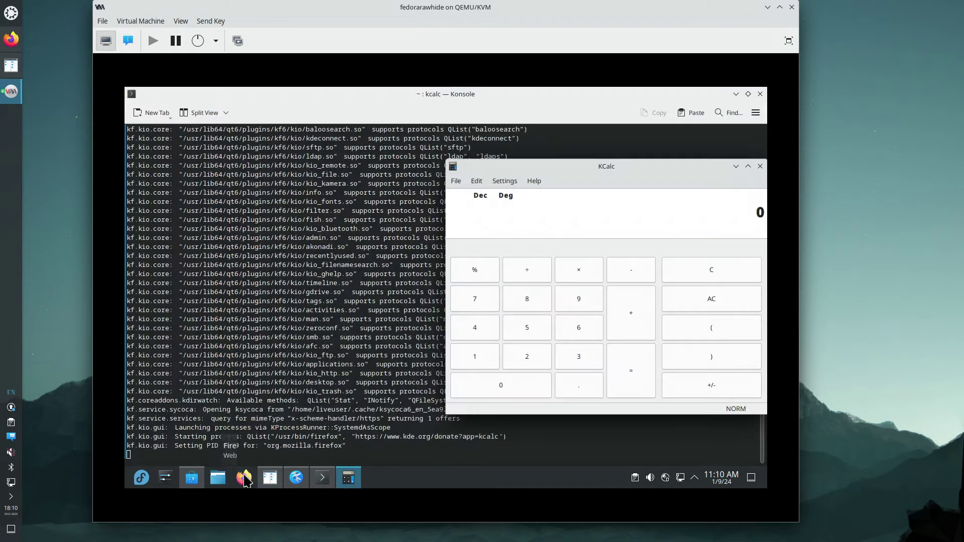
click(244, 481)
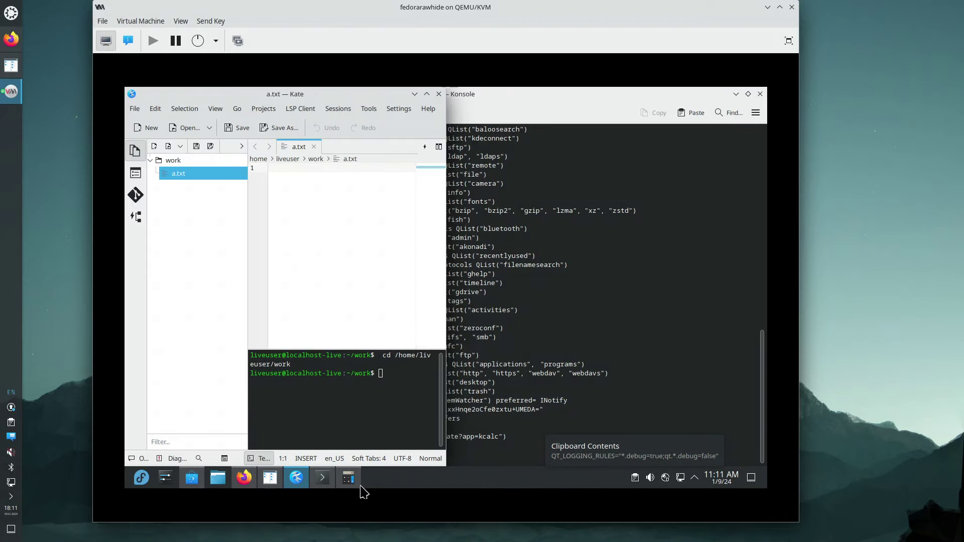
Step: Bring up KCalc and try the window actions menus of KCalc and Kate
click(350, 481)
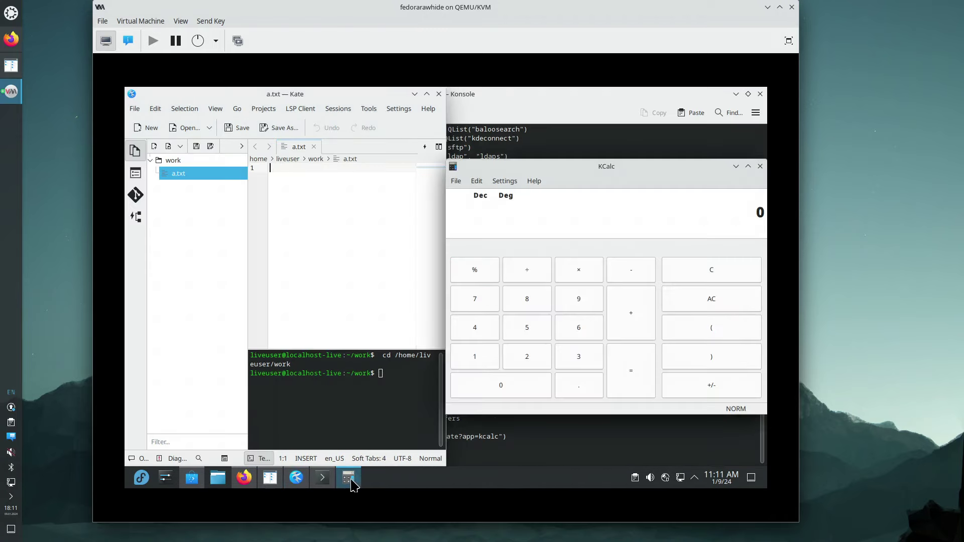
click(453, 166)
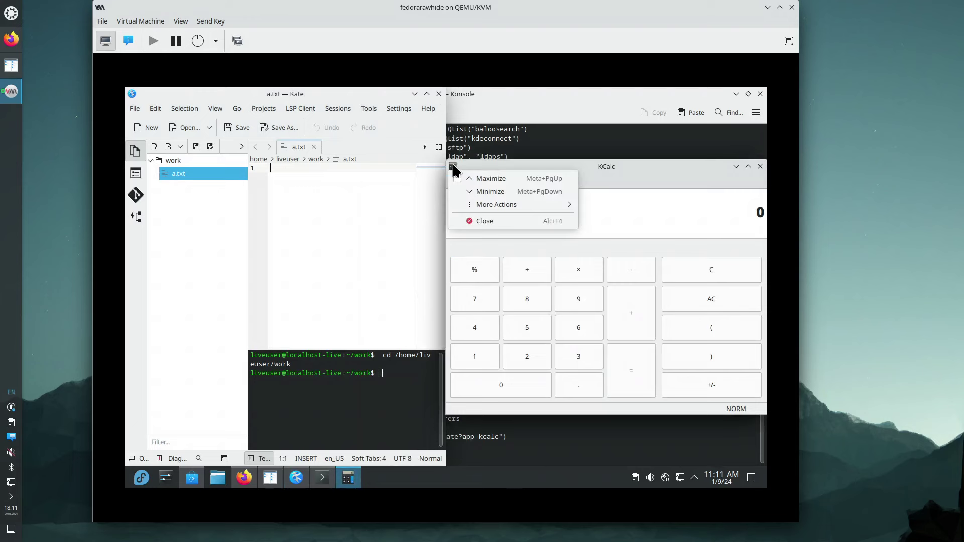
click(130, 95)
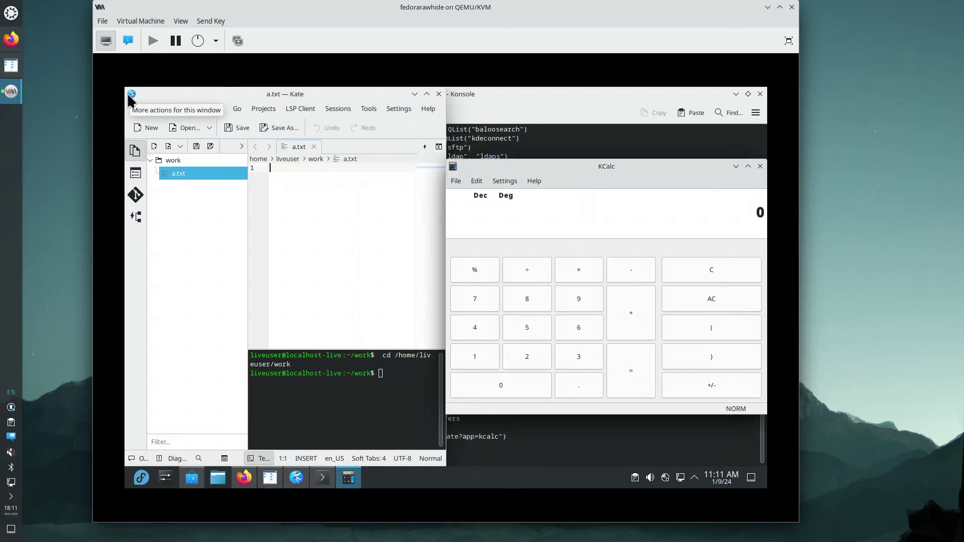
click(130, 95)
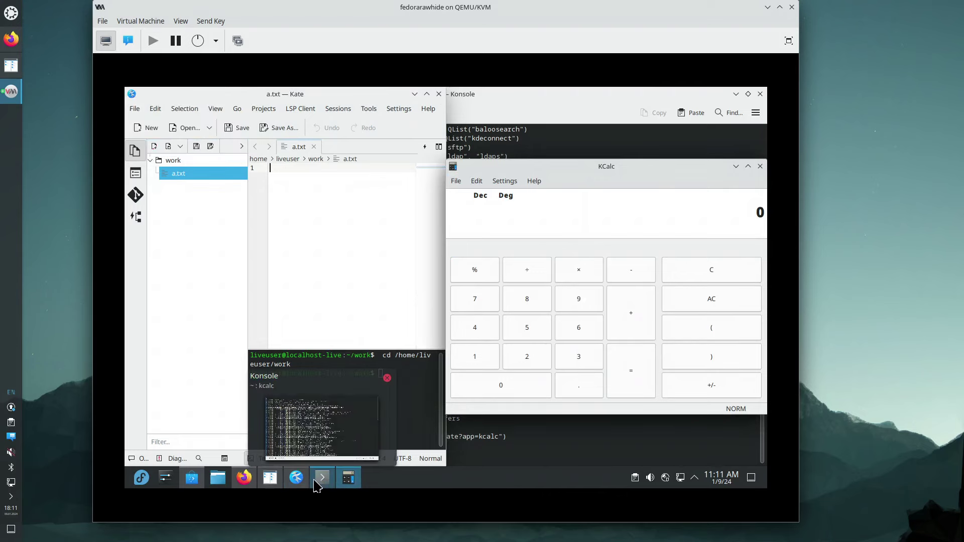
Step: Switch to Konsole and Firefox in turn and open each one's window actions menu for comparison
click(315, 482)
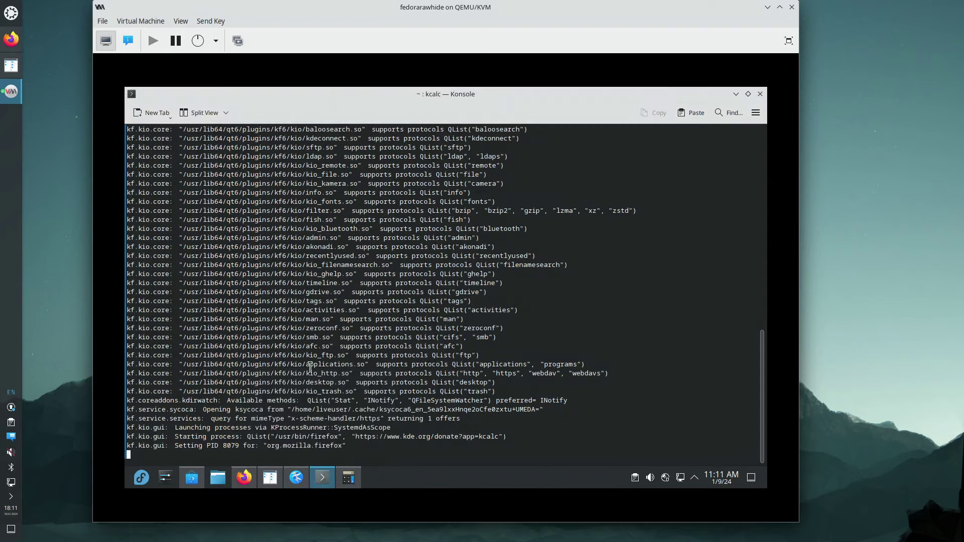
click(131, 96)
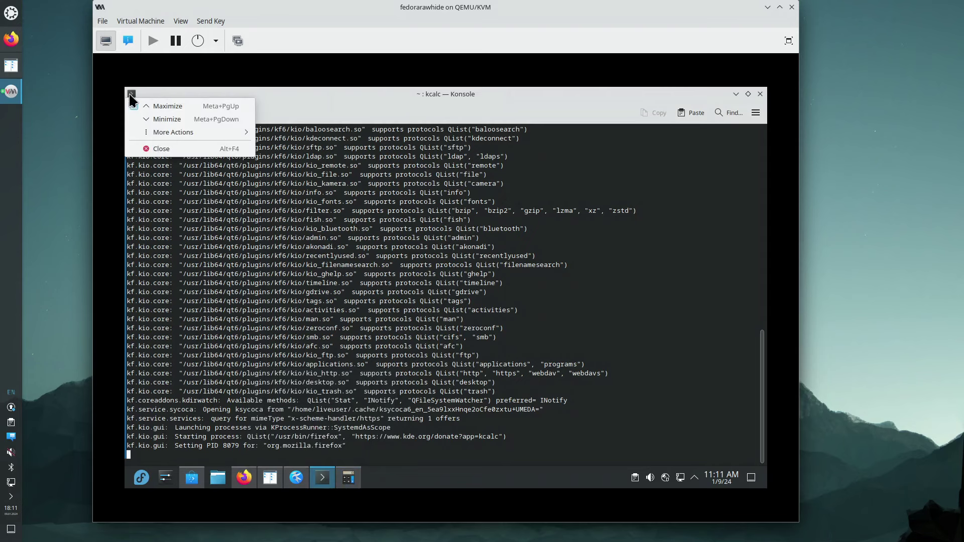
click(245, 482)
click(245, 482)
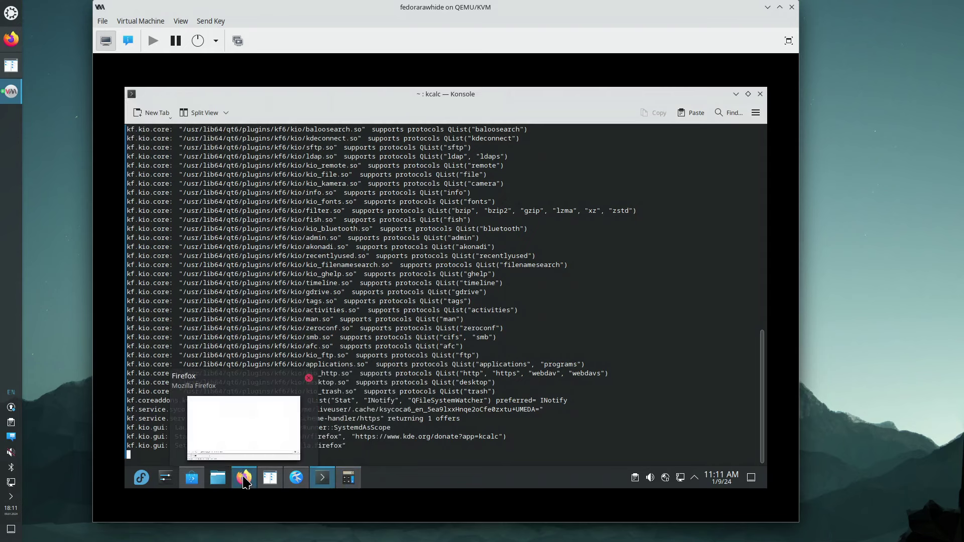
click(132, 95)
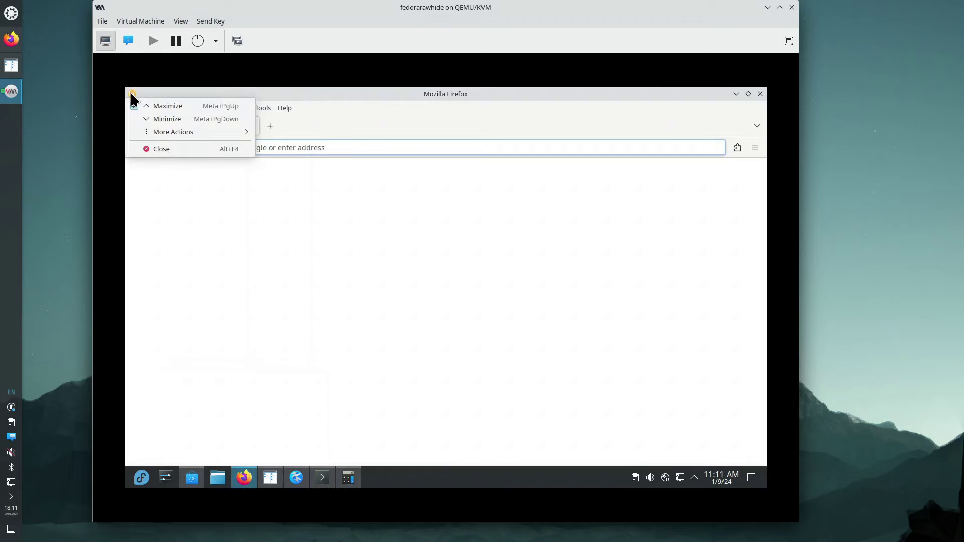
click(146, 94)
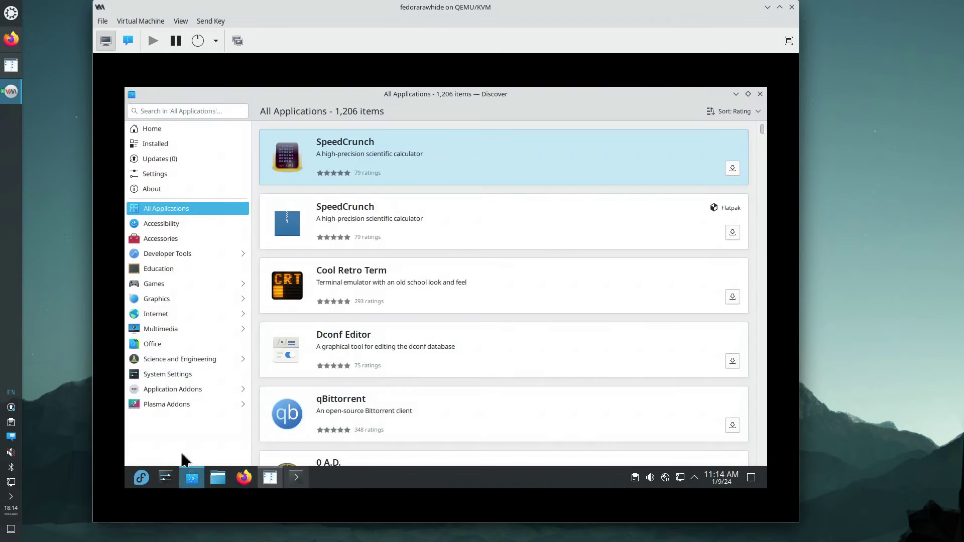
Step: Launch KMahjongg from the Games category of the application launcher
click(141, 478)
mouse_move(172, 316)
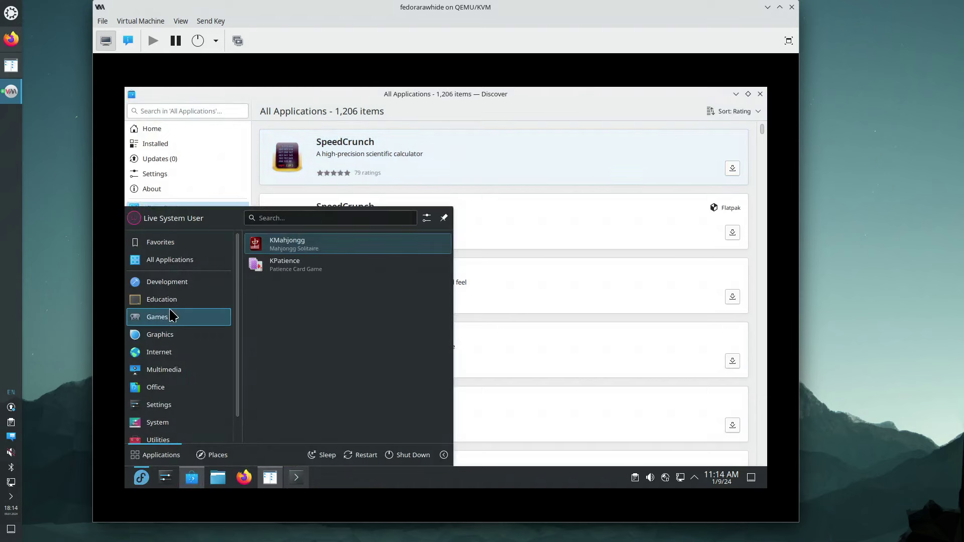
click(304, 246)
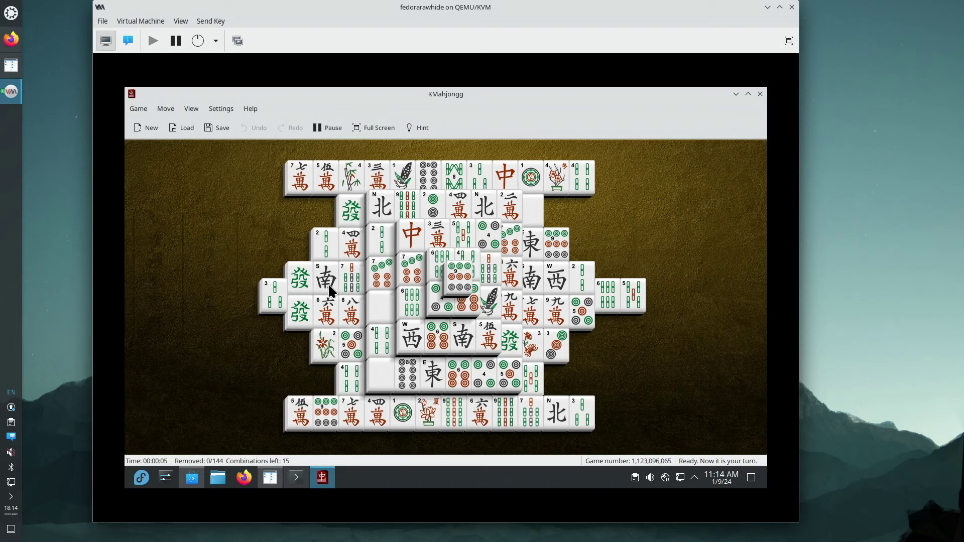
Step: Remove a matching pair of 4-bamboo tiles and a pair of 3-bamboo tiles from the KMahjongg board
click(381, 337)
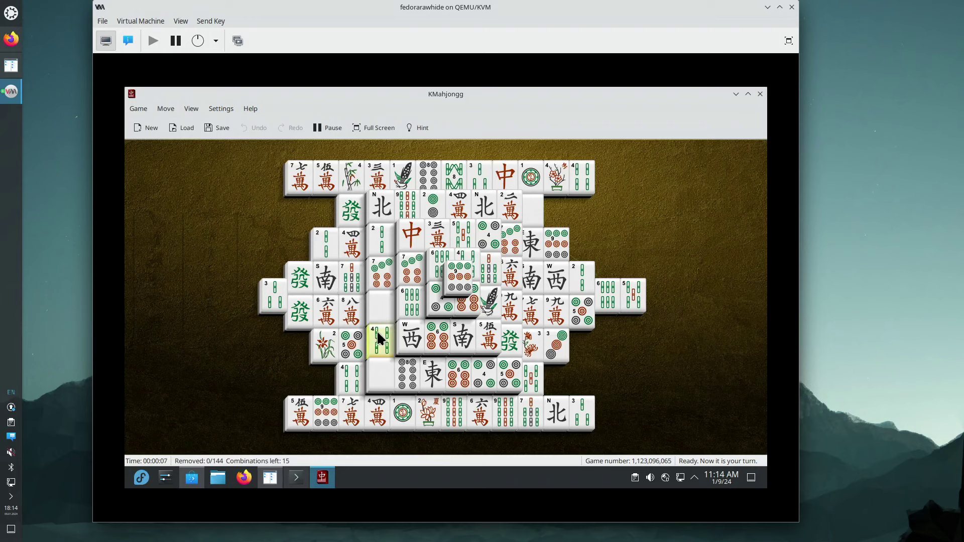
click(585, 177)
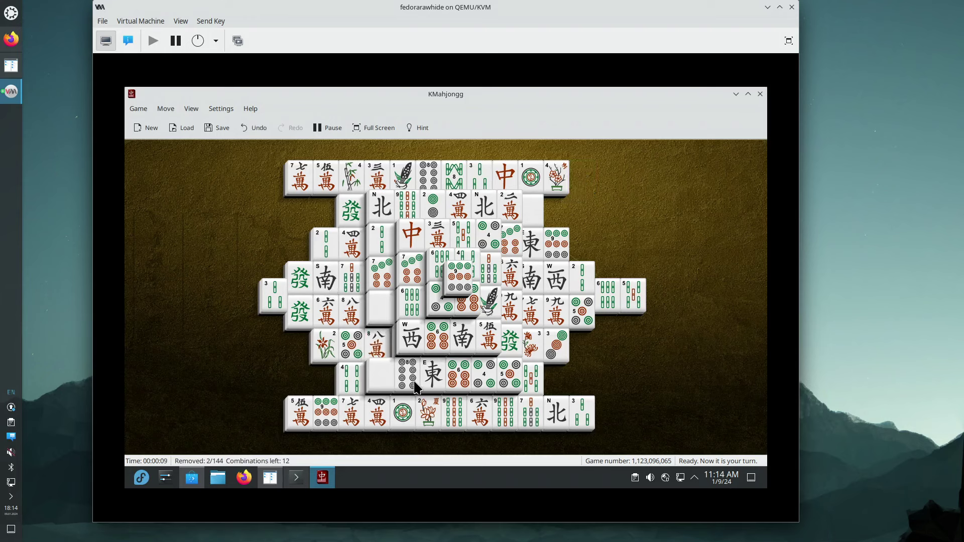
click(583, 414)
click(280, 302)
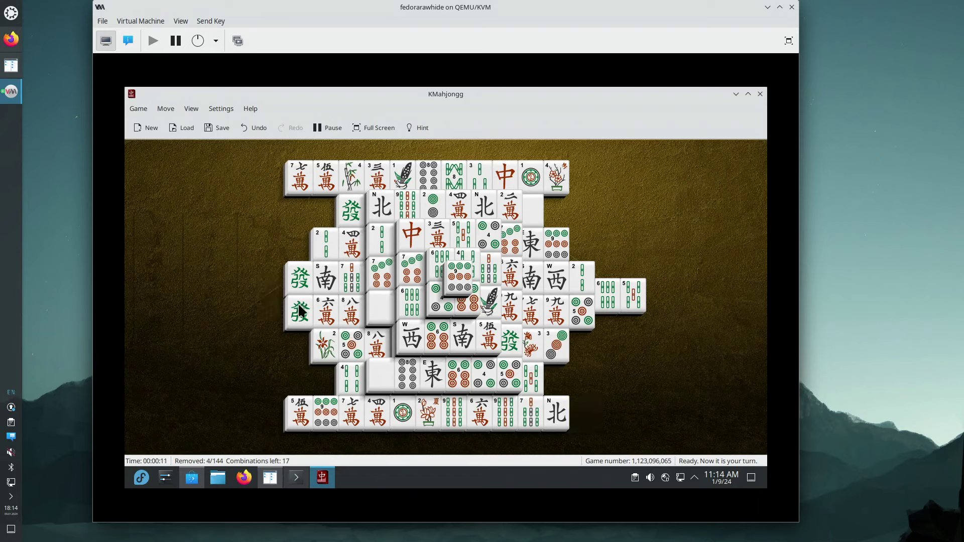
Step: Open the KMahjongg Handbook, skim its table of contents, and go to the following page
click(247, 111)
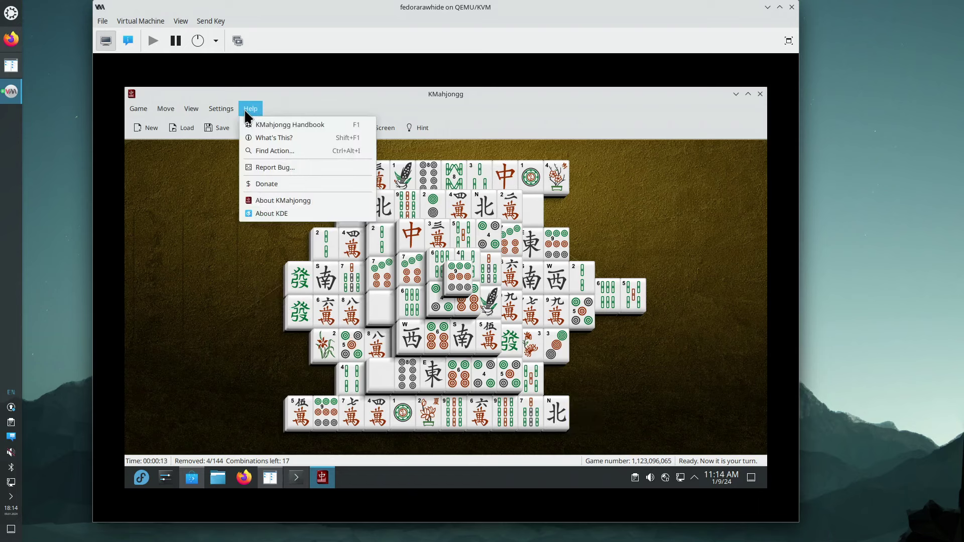
click(265, 124)
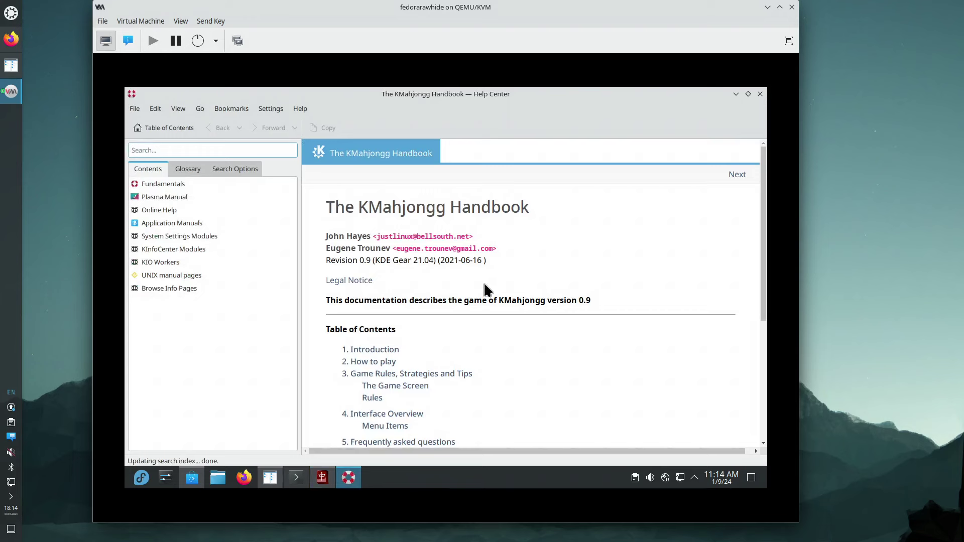
scroll(490, 278, down, 1)
scroll(553, 261, up, 1)
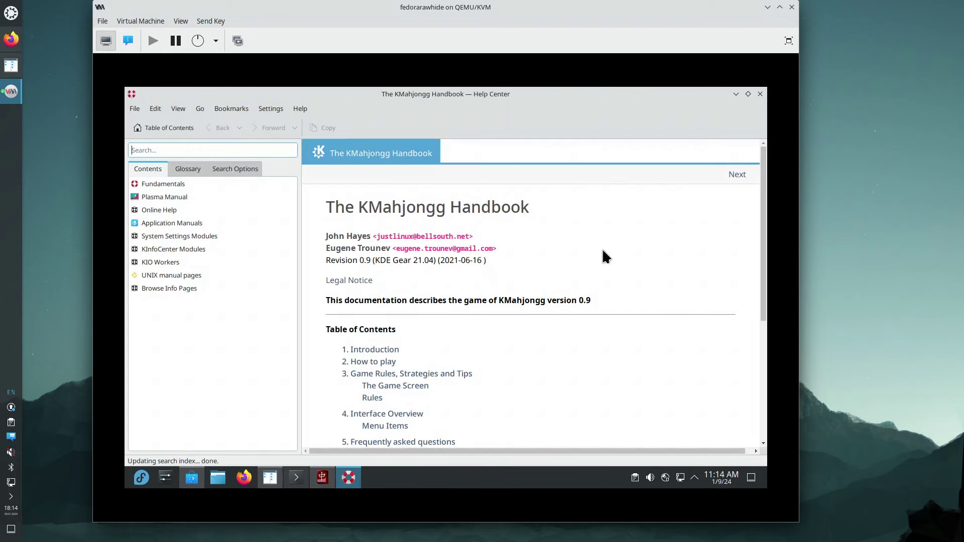
click(737, 175)
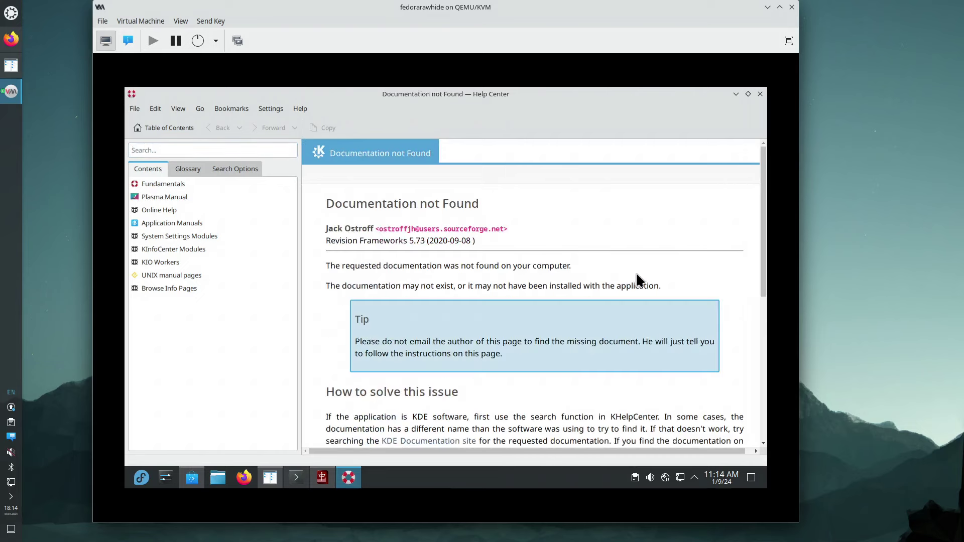
Step: Skim the missing-documentation page, then try the Graphics manuals entry from Help Center's table of contents
scroll(424, 285, down, 10)
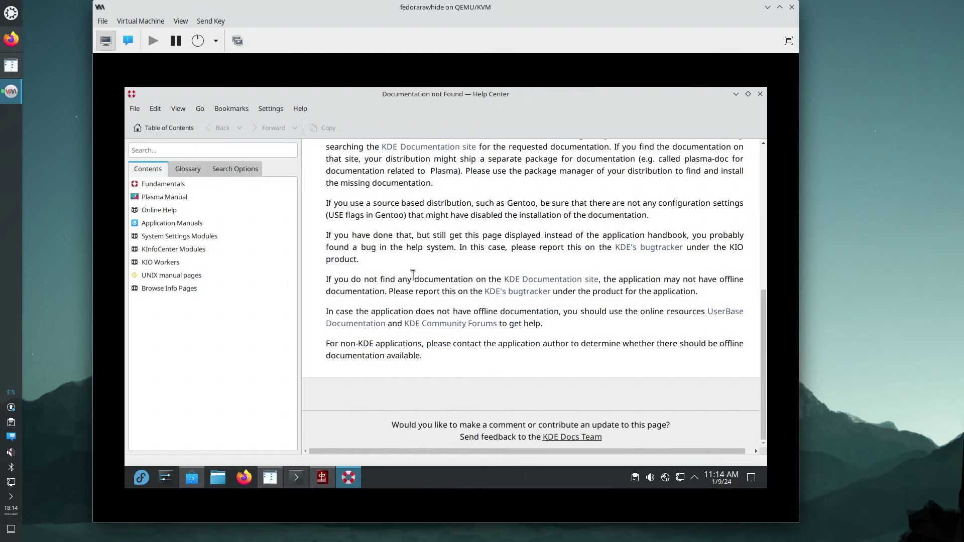
scroll(413, 274, up, 10)
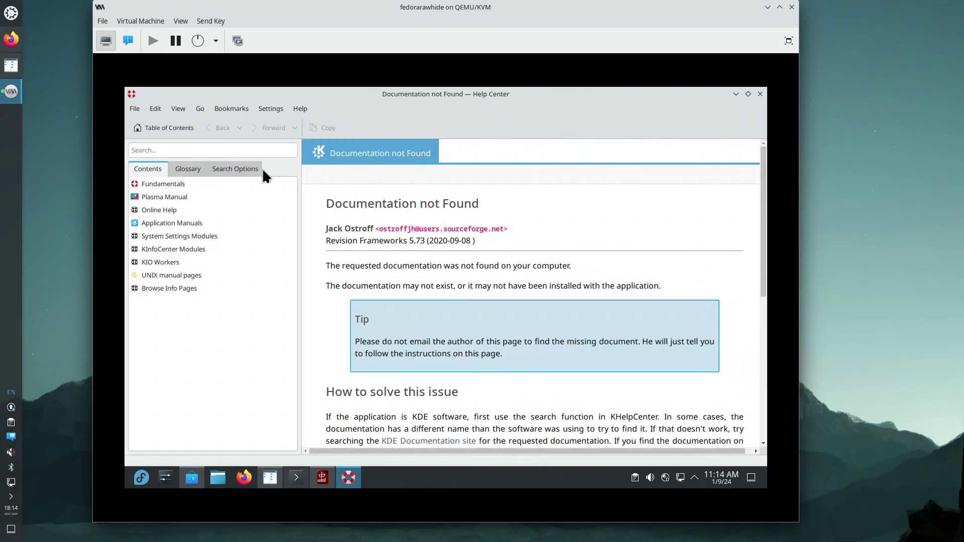
click(169, 126)
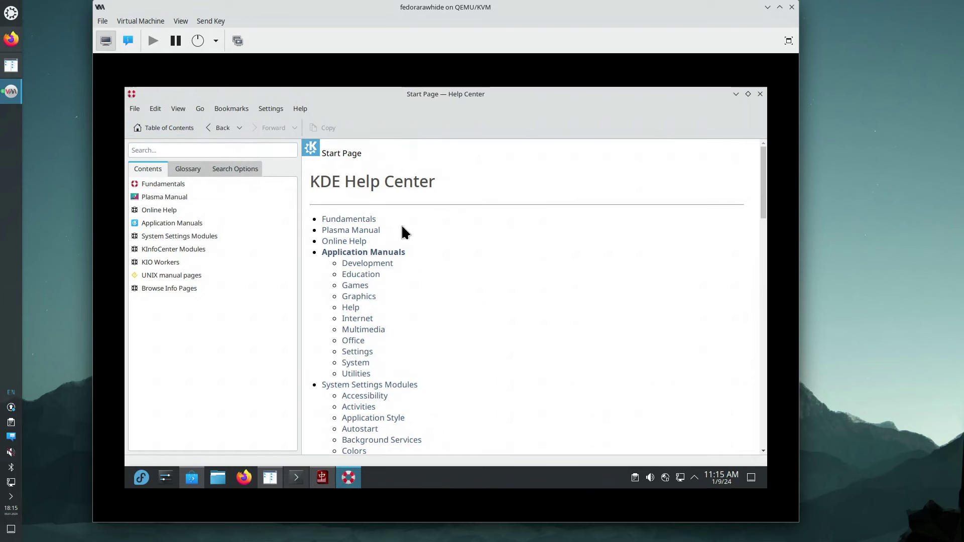
click(372, 297)
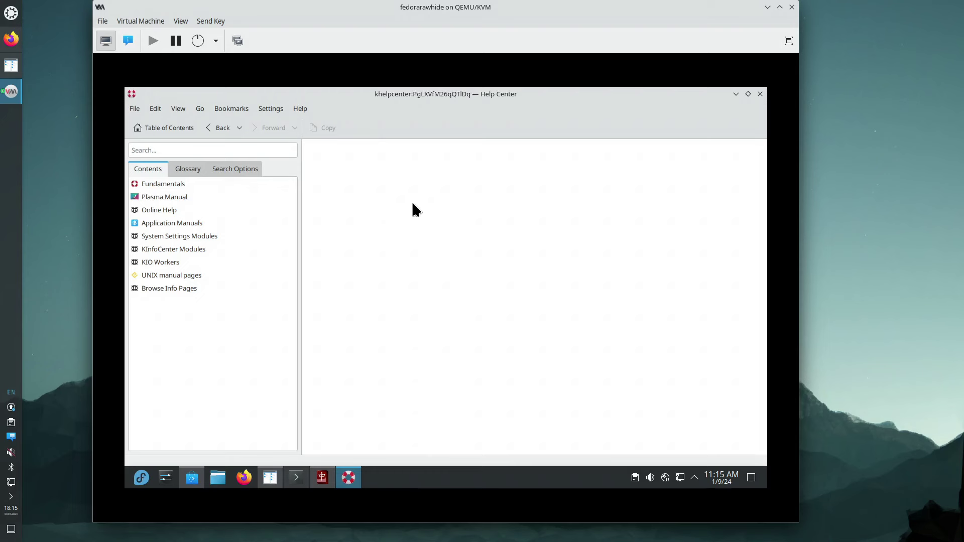
click(220, 128)
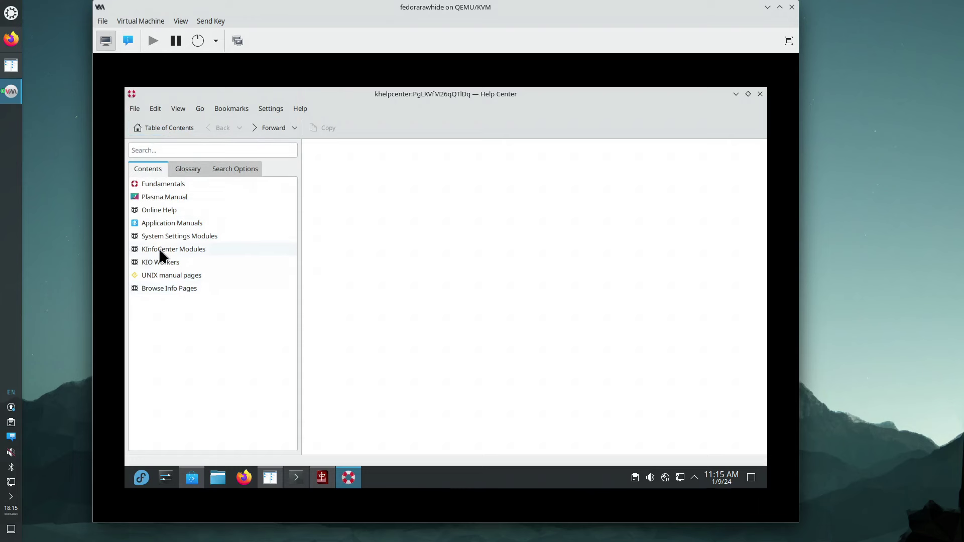
Step: Browse the application manuals through Games and Board Games to the Introduction chapter of the KMahjongg handbook
click(165, 225)
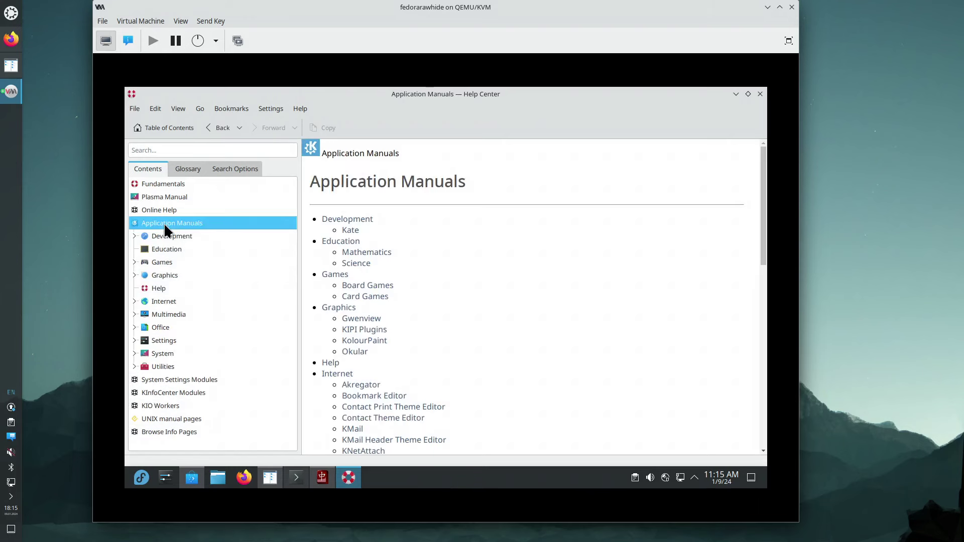
click(162, 264)
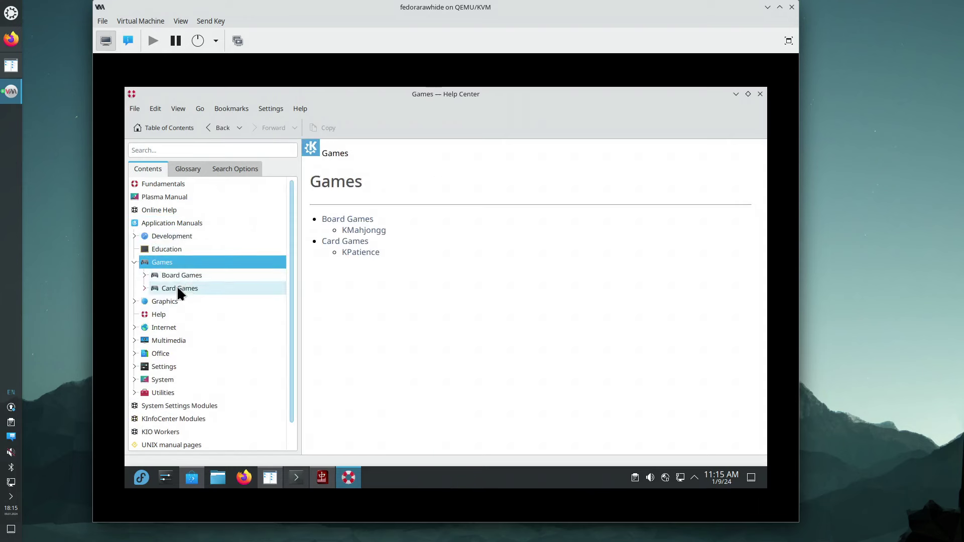
click(176, 288)
click(184, 275)
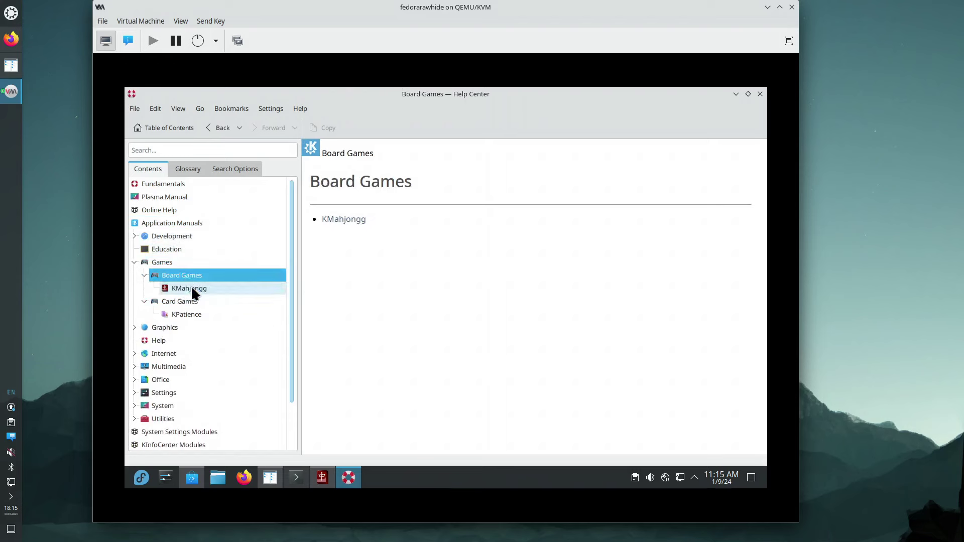
click(191, 286)
click(202, 301)
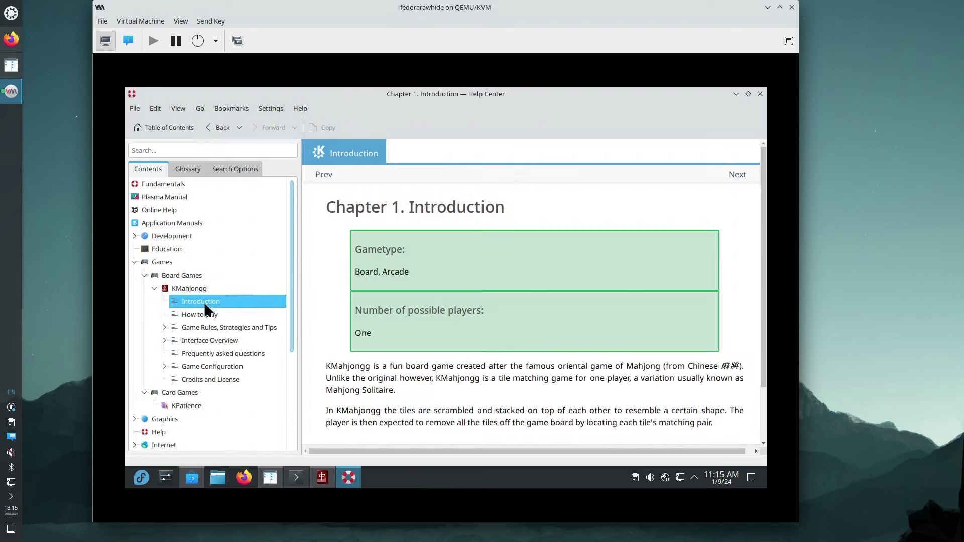
Step: View the KMahjongg handbook's Interface Overview chapter with its Menu Items section, and return to How to play
click(202, 313)
click(208, 340)
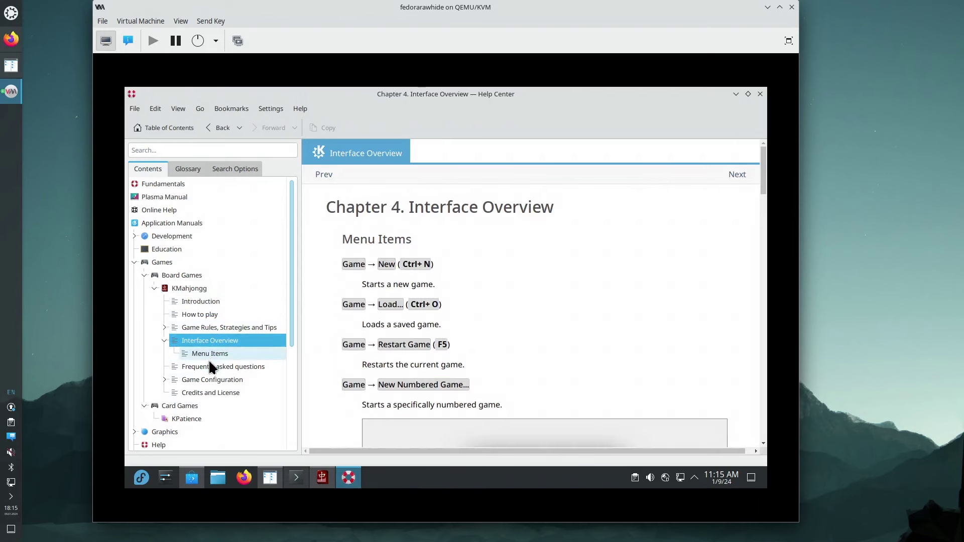
click(207, 364)
click(207, 353)
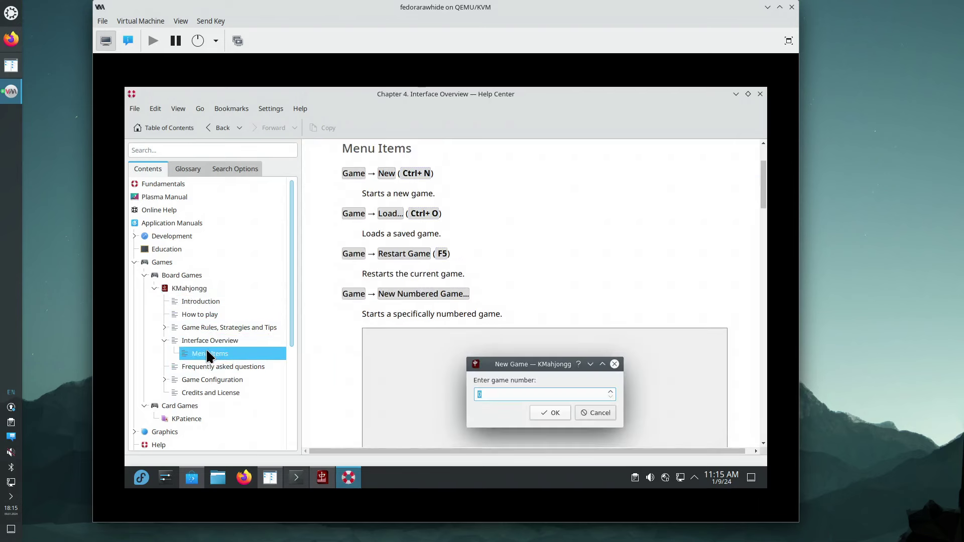
click(209, 340)
click(203, 314)
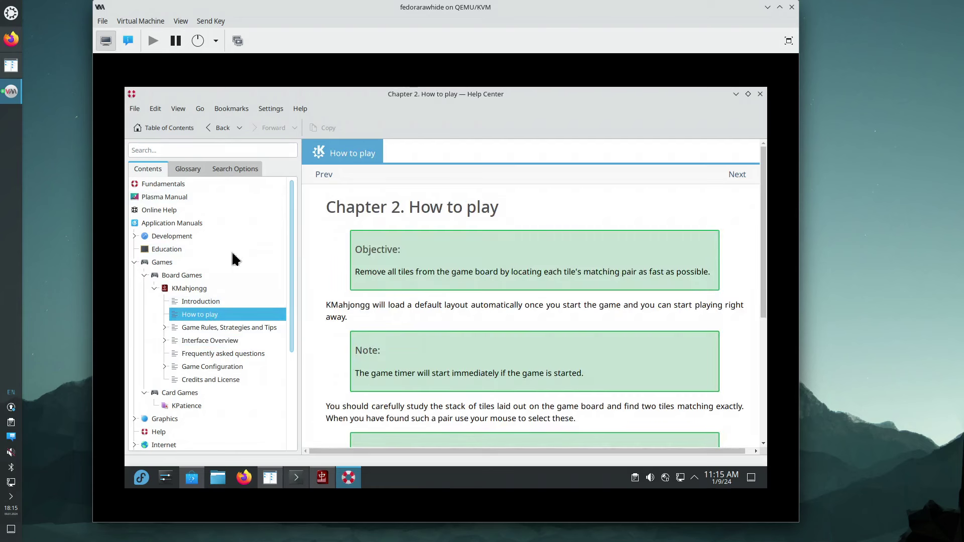
Step: Open the Introduction chapter, expand Game Rules, Strategies and Tips in the contents tree, and page forward to Rules
click(200, 301)
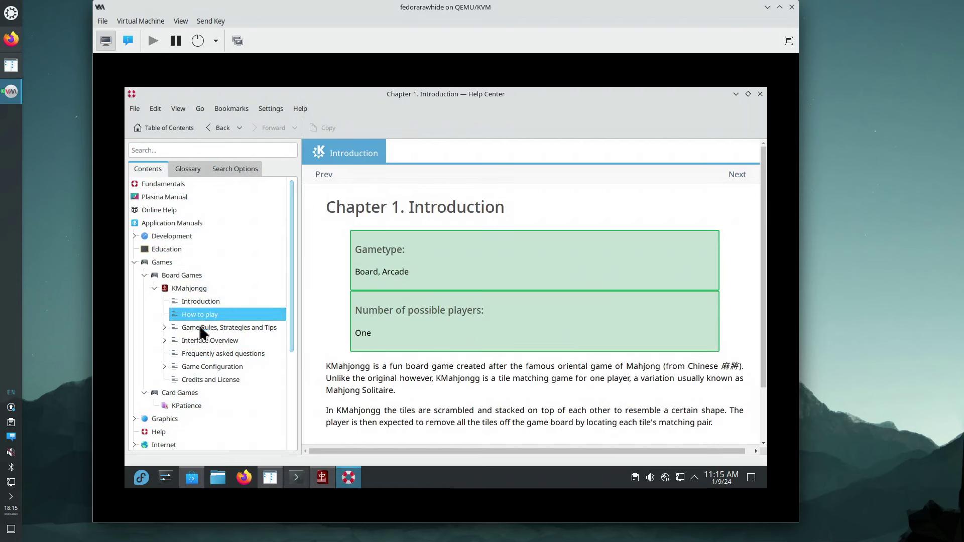
click(176, 341)
click(165, 327)
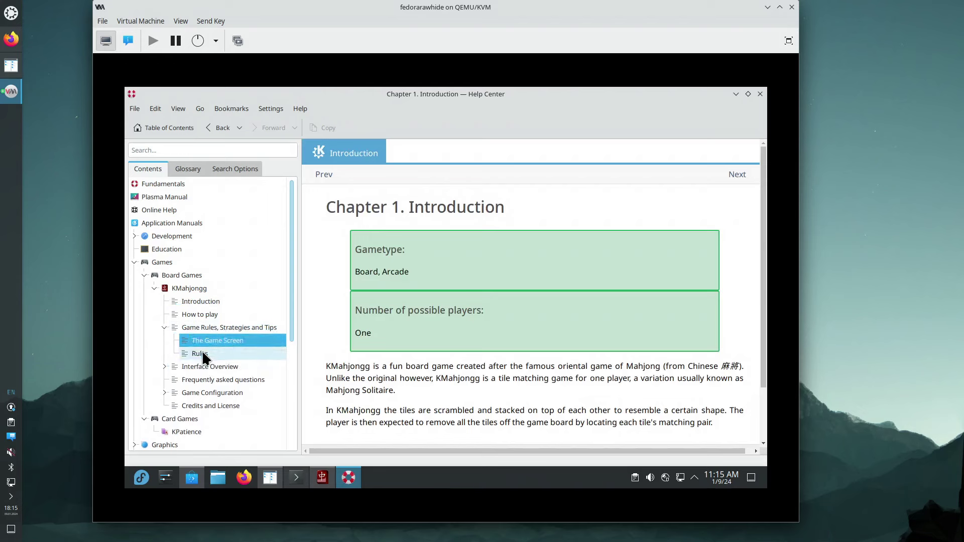
click(207, 327)
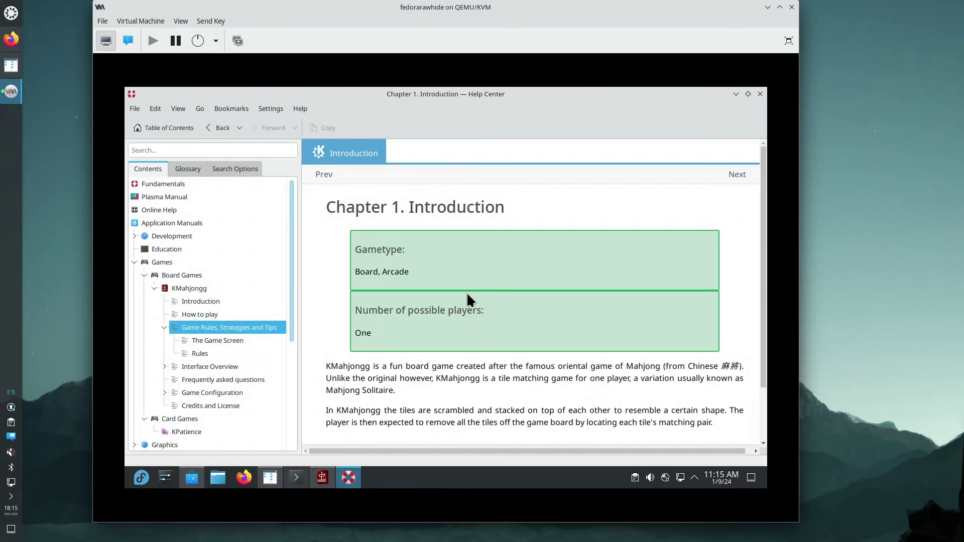
click(737, 176)
click(737, 175)
click(737, 176)
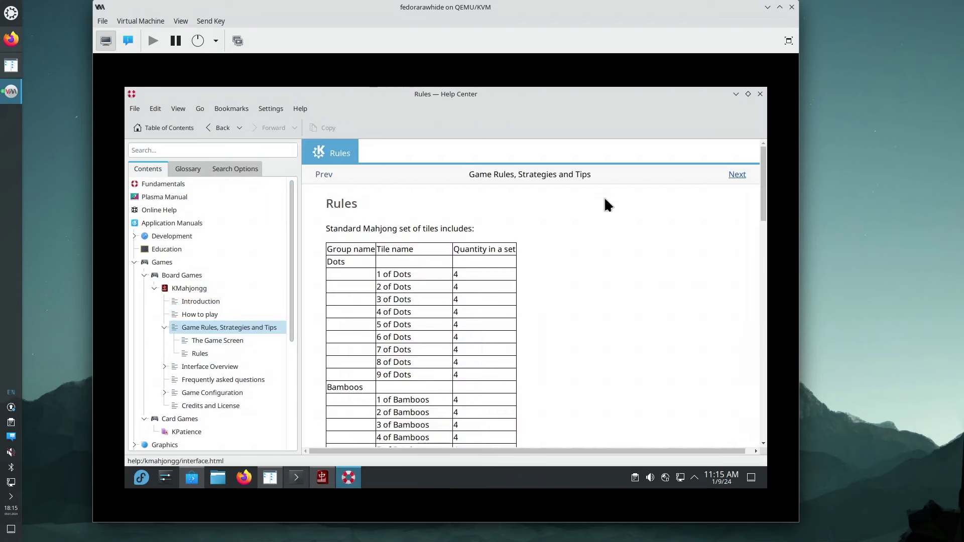
Step: Return to the KMahjongg Handbook's front page and test paging forward to the Introduction and back
click(197, 289)
click(199, 284)
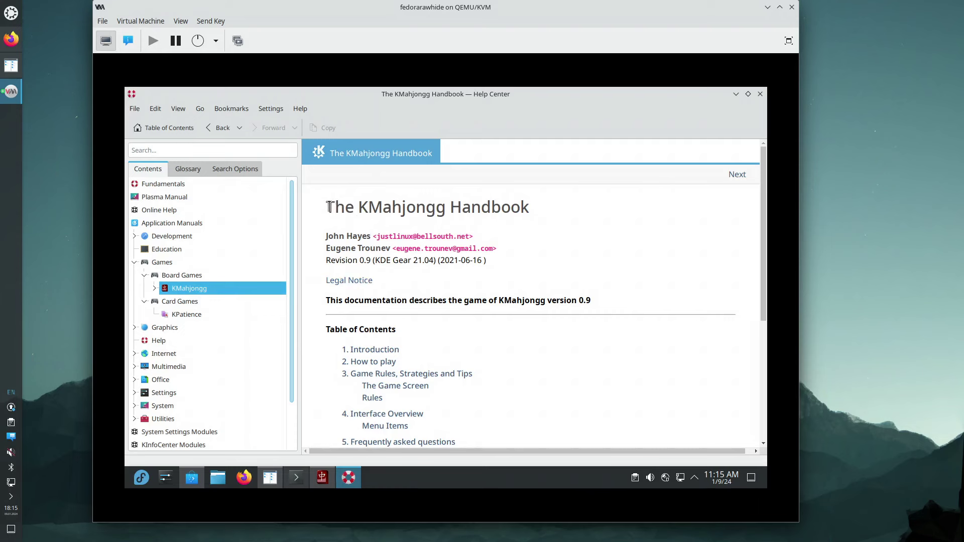
click(747, 174)
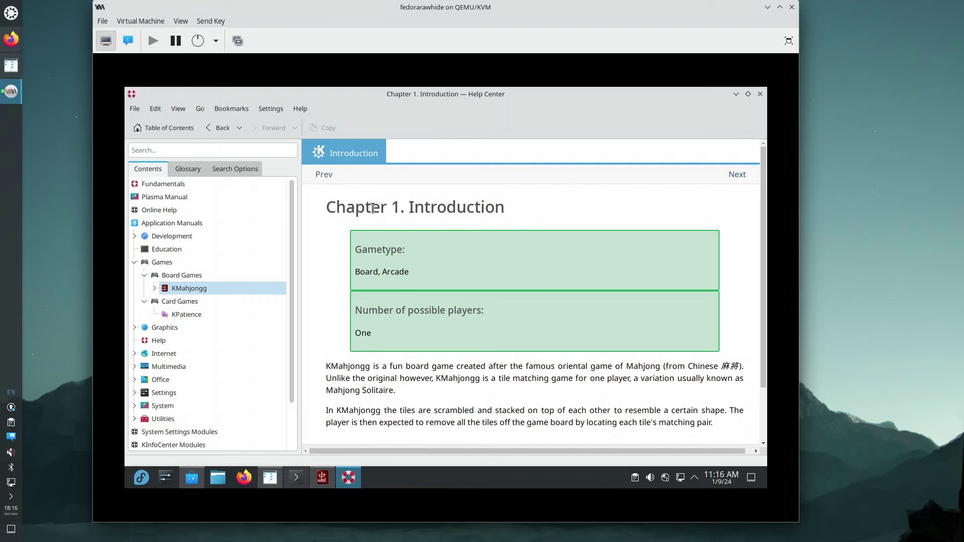
click(324, 174)
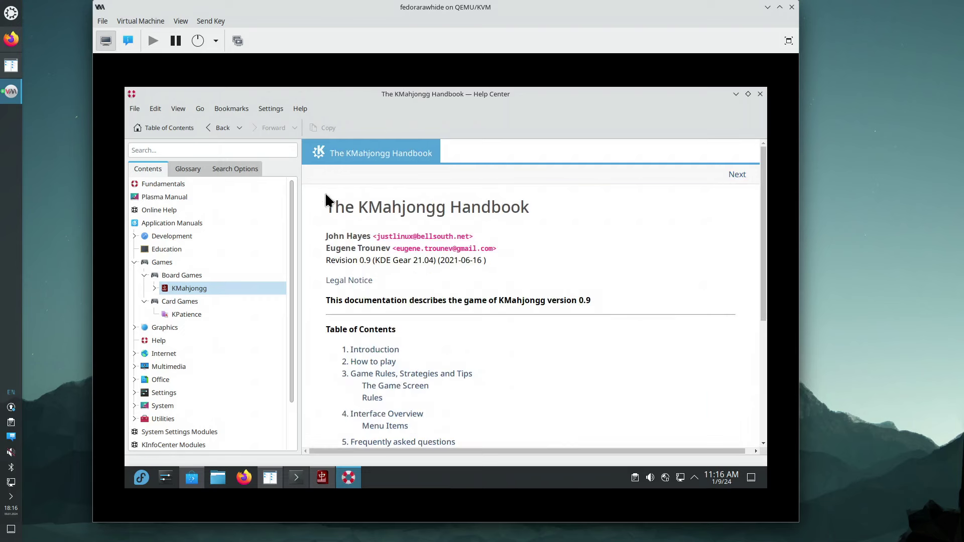
Step: Reopen the handbook from KMahjongg in a fresh Help Center window and try going to its following page
click(760, 93)
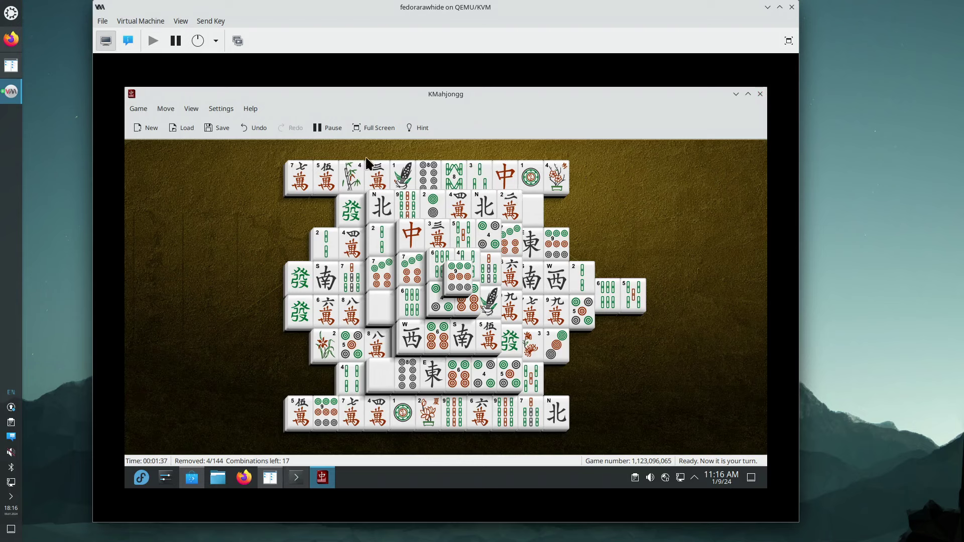
click(251, 109)
click(279, 125)
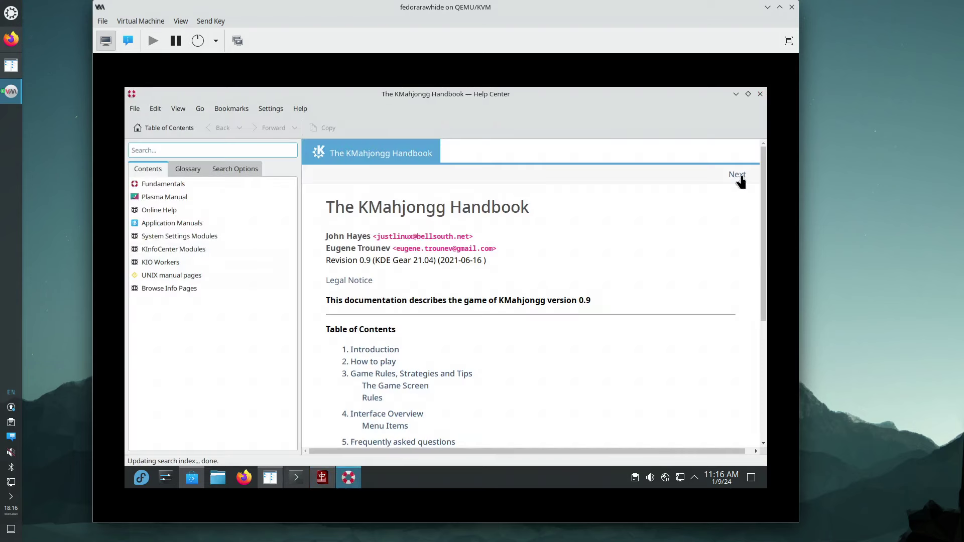
click(738, 175)
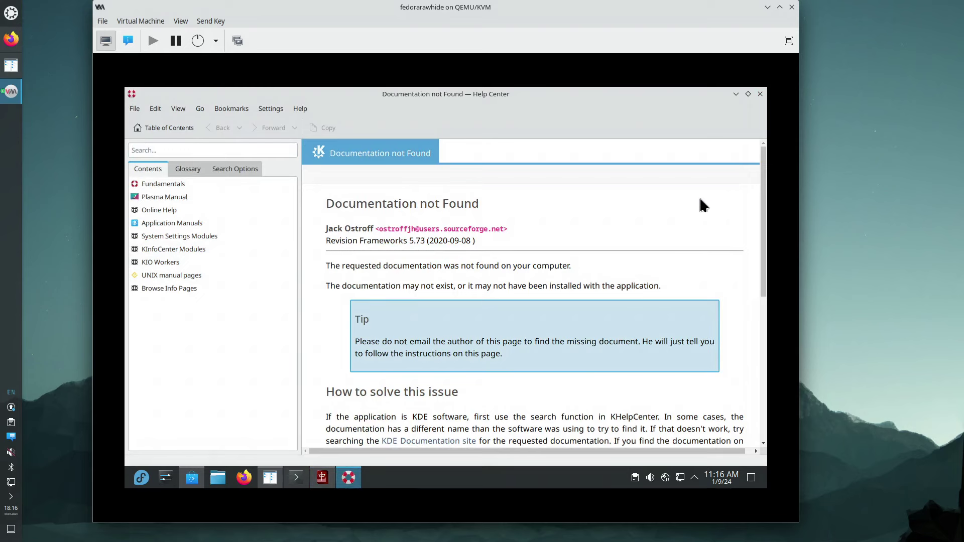
click(760, 94)
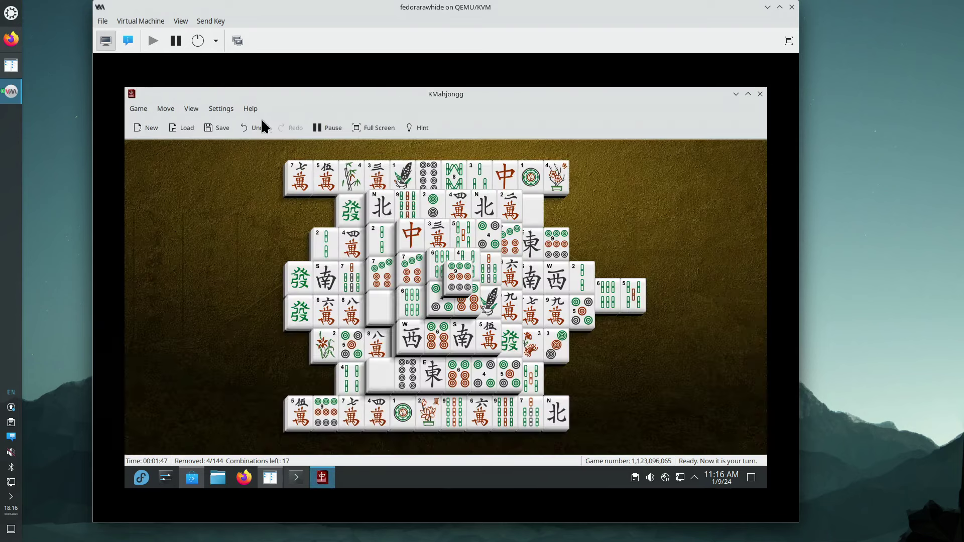
Step: Open the handbook from KMahjongg again and reach the KMahjongg manual through Application Manuals, Games and Board Games
click(250, 109)
click(271, 125)
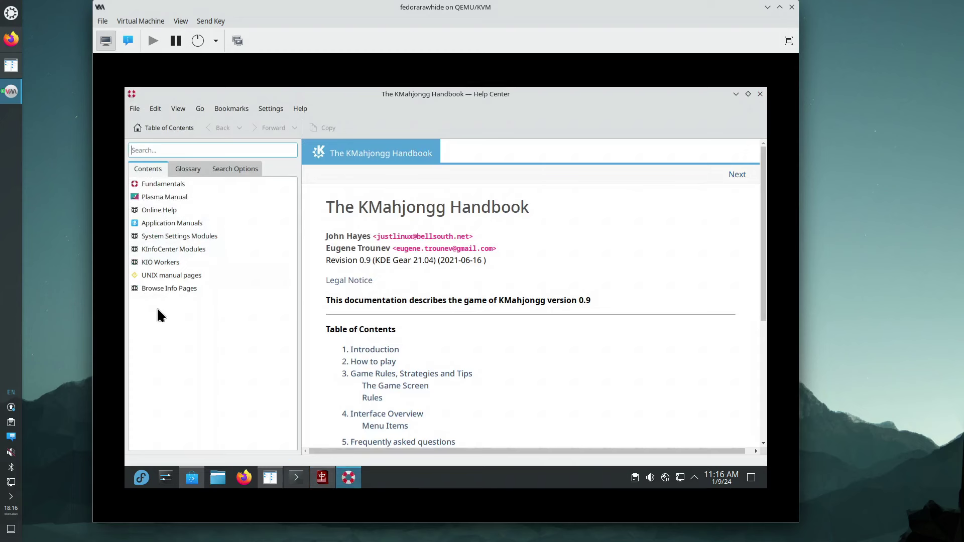
click(174, 222)
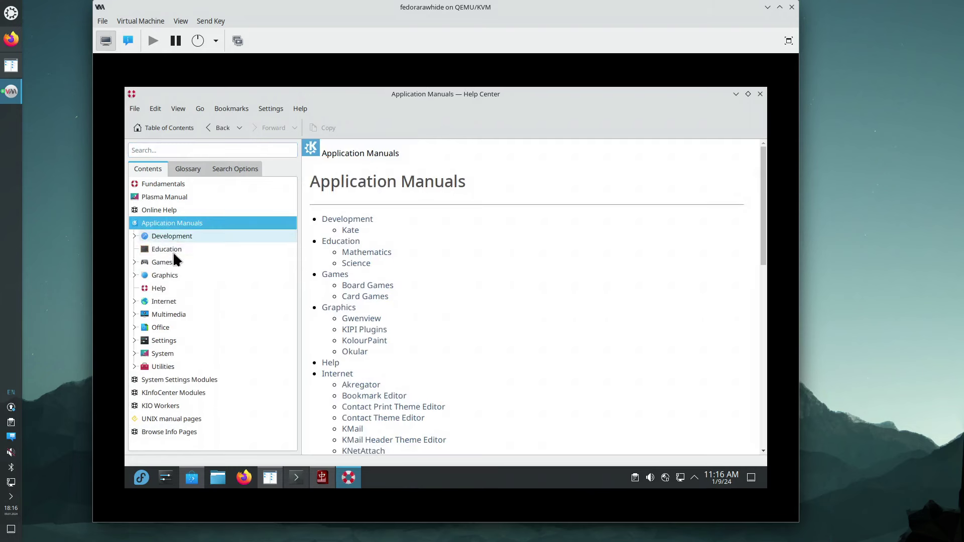
click(169, 261)
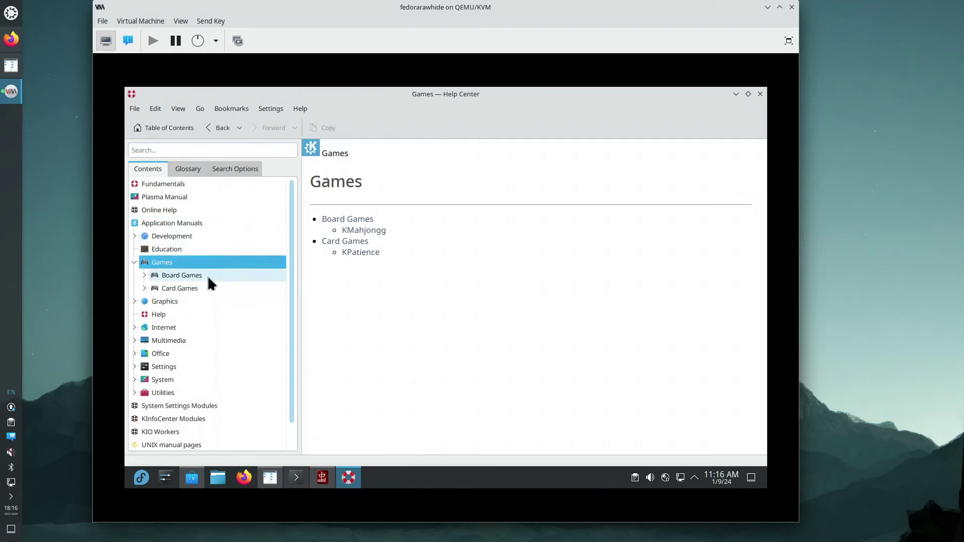
click(194, 274)
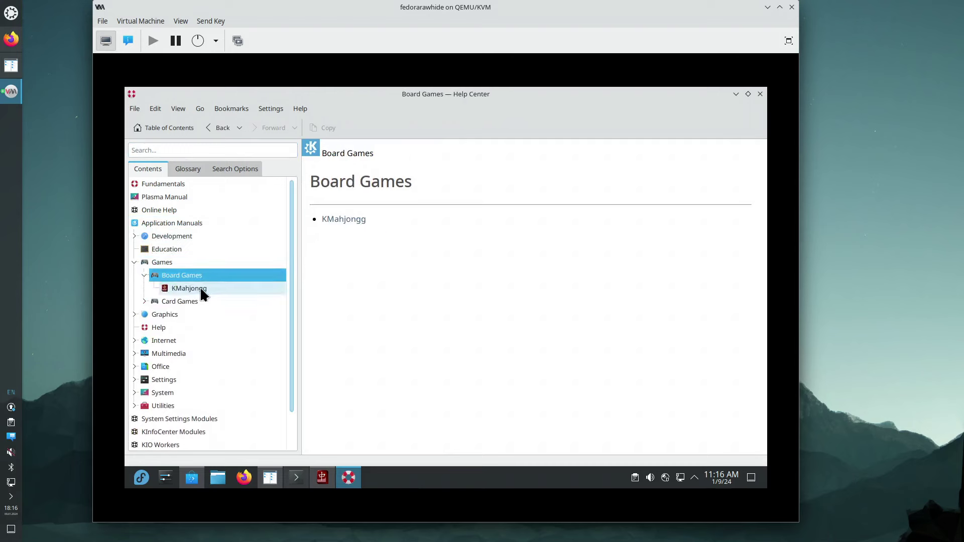
click(200, 289)
Step: Page forward through the KMahjongg handbook from its front page to the Board layout options section
click(737, 176)
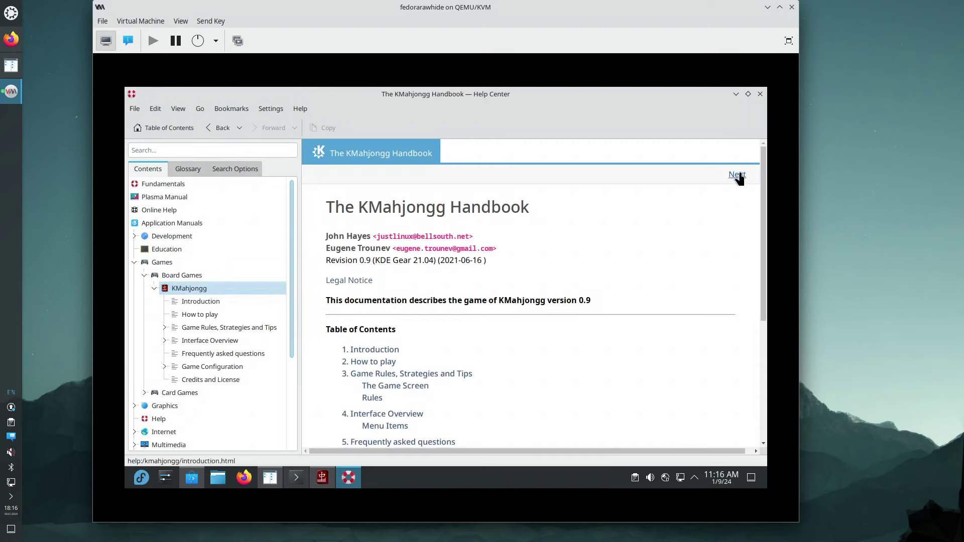
click(737, 176)
click(736, 175)
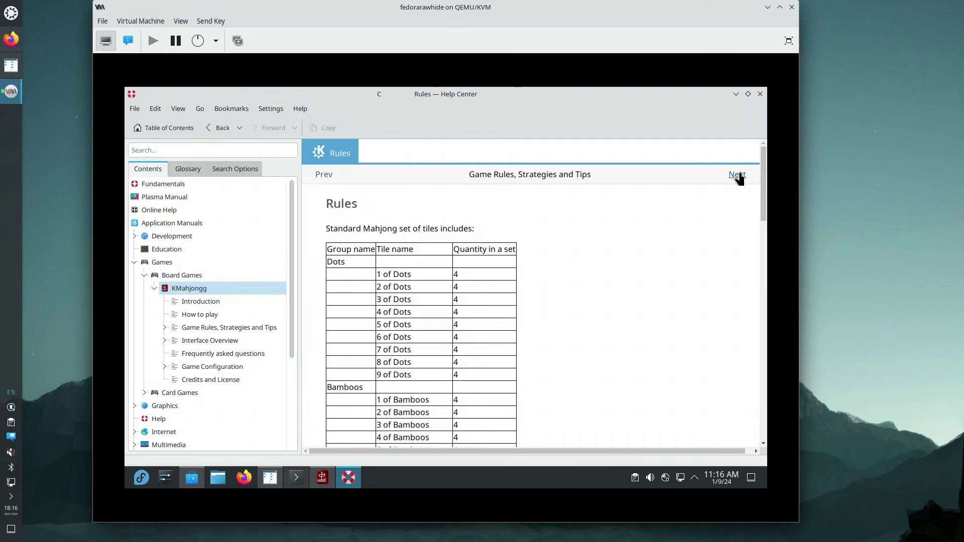
click(736, 176)
click(736, 176)
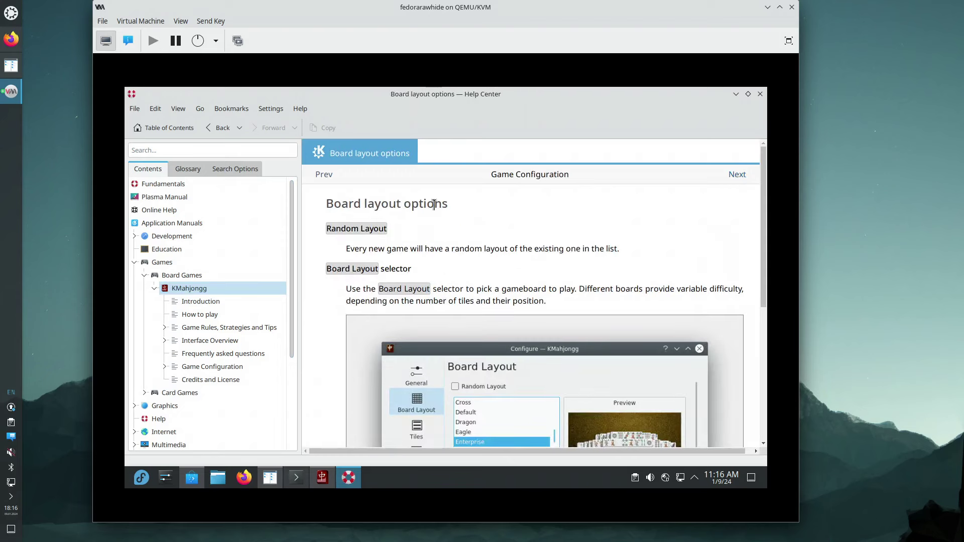
Step: Go back through the browsing history to Application Manuals, and open Interface Overview and its Menu Items section
click(212, 128)
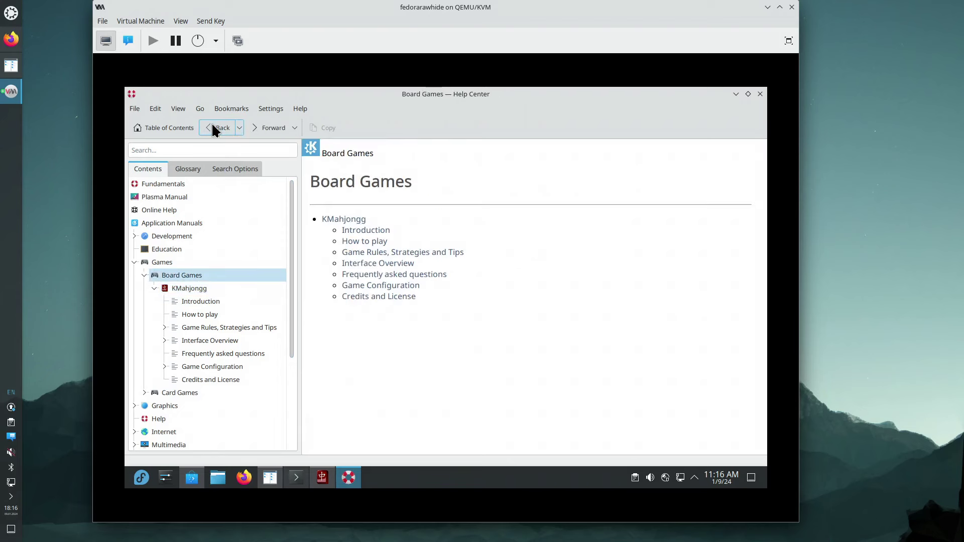
click(212, 127)
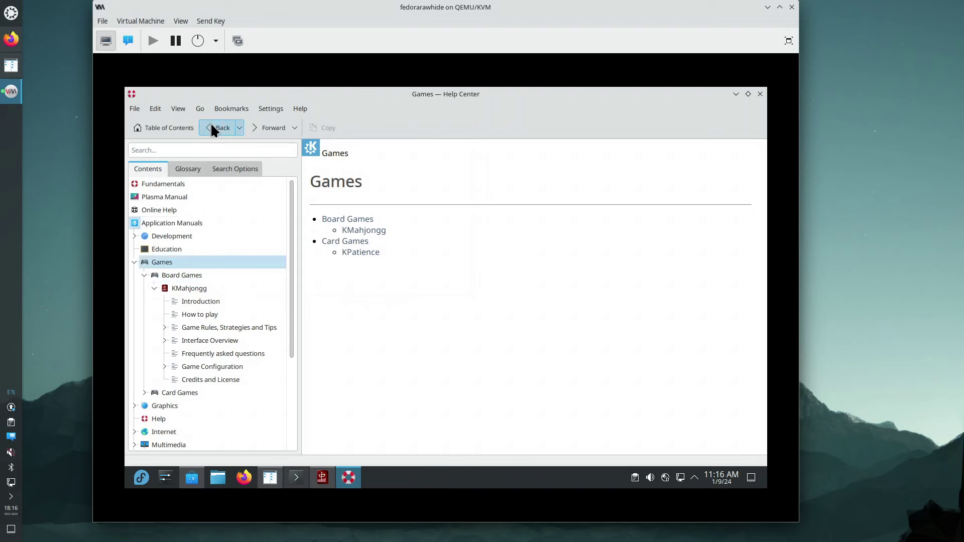
click(212, 128)
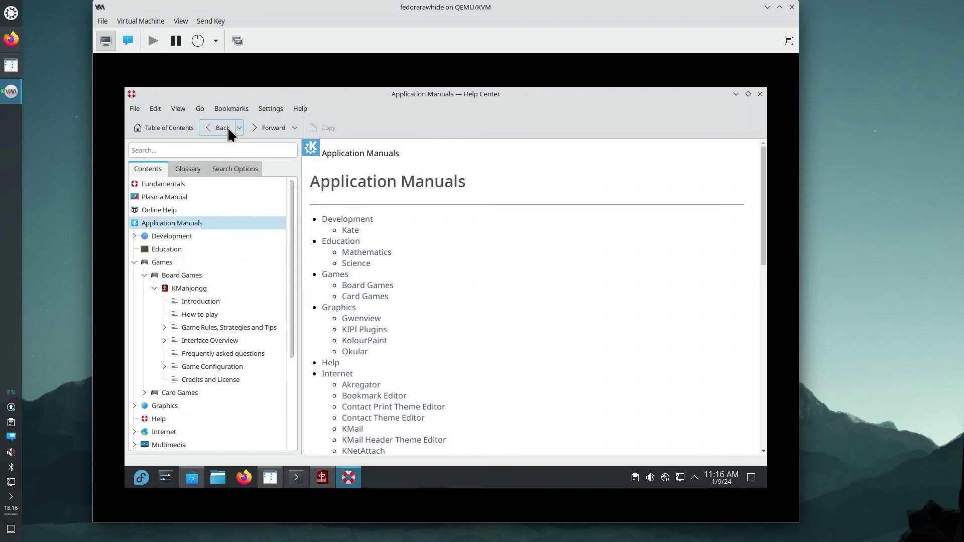
click(221, 342)
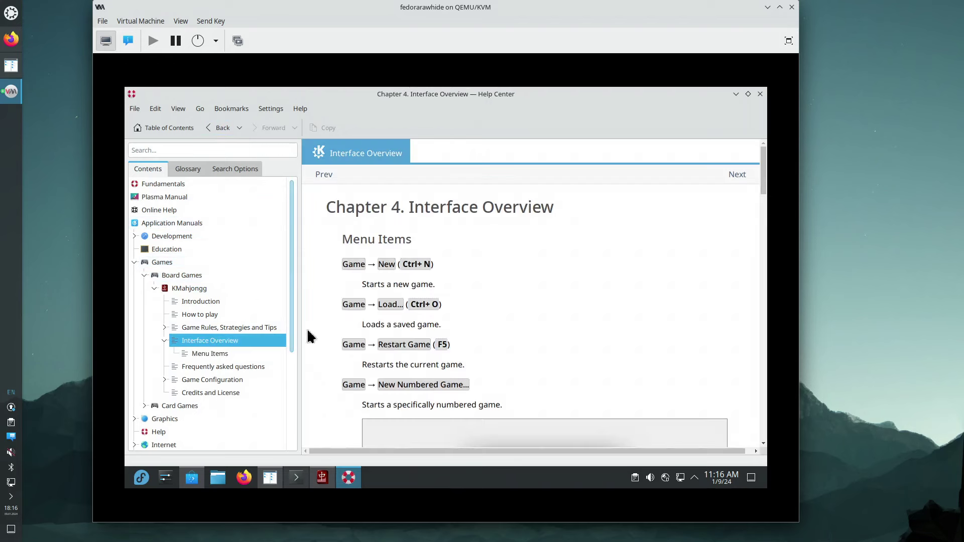
click(211, 353)
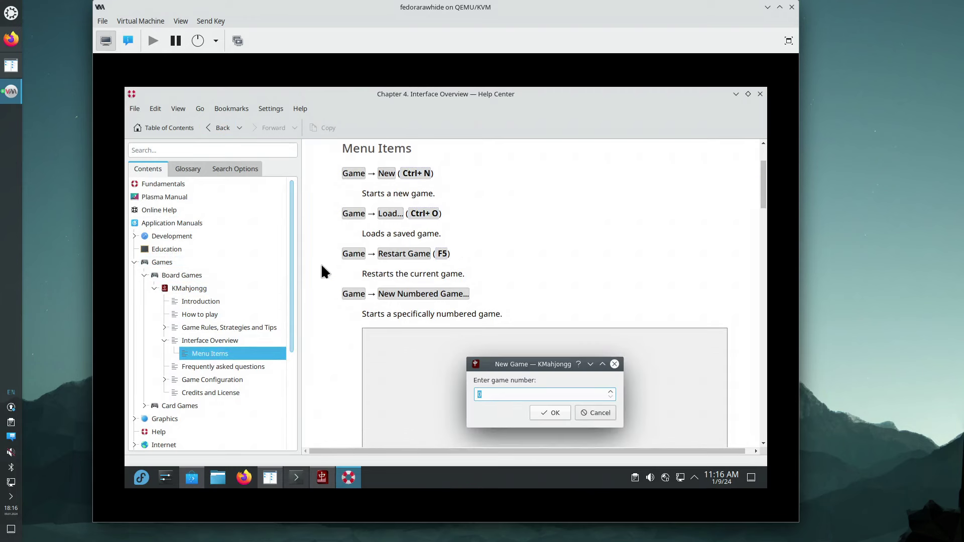
Step: Go back to Application Manuals, revisit Interface Overview and its Menu Items section, and collapse the Application Manuals tree
click(221, 128)
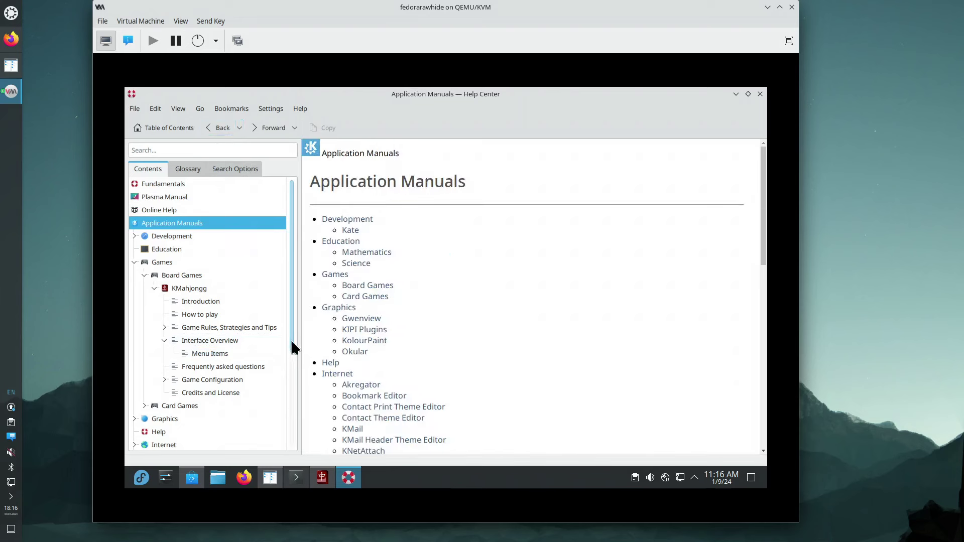
click(211, 355)
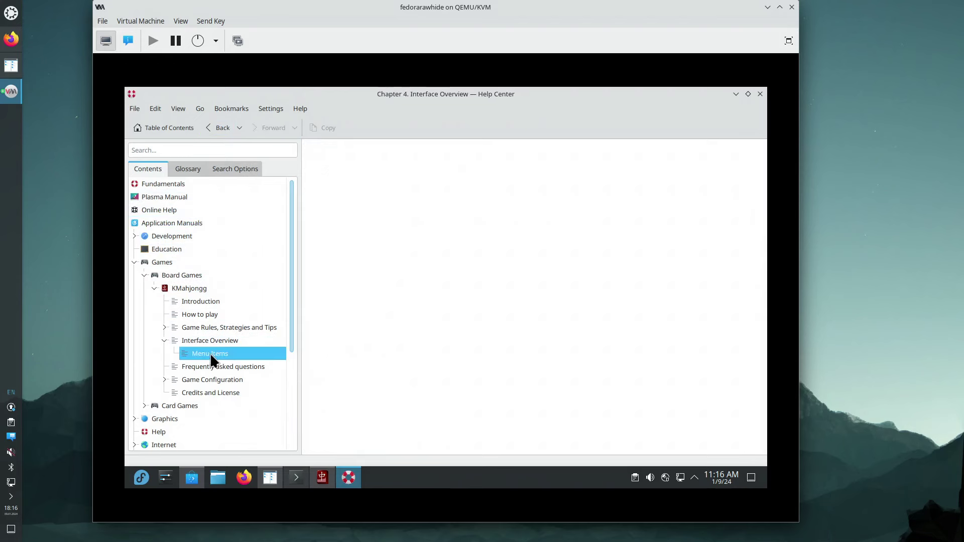
double_click(209, 340)
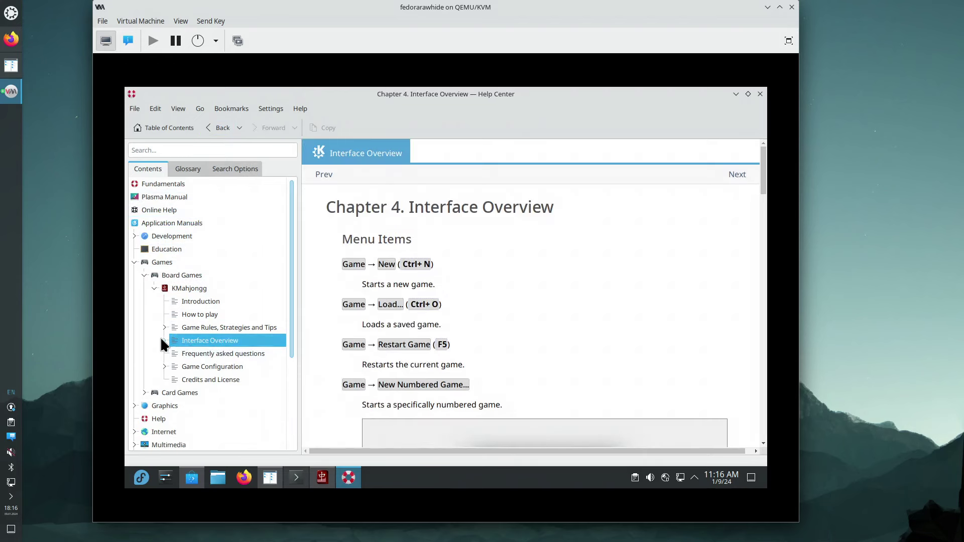
click(164, 340)
click(203, 353)
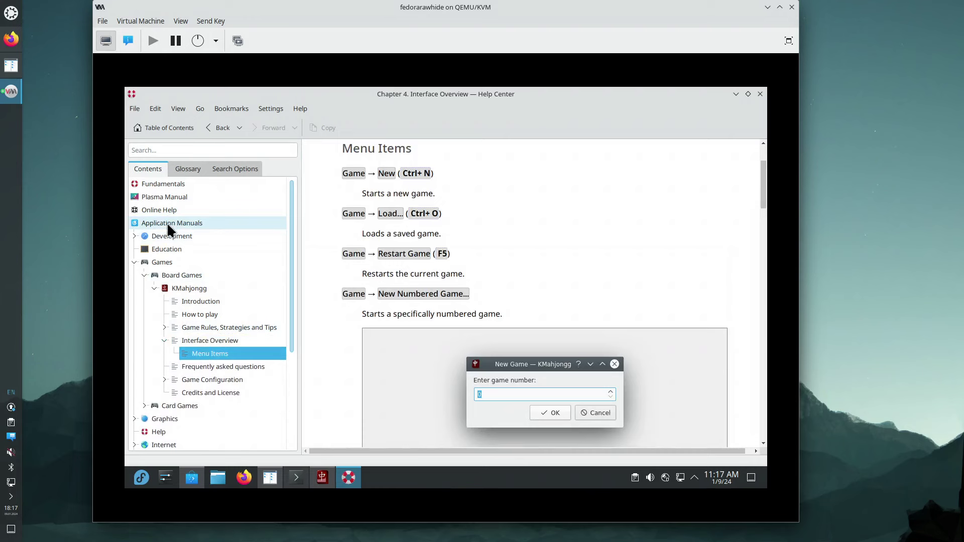
double_click(169, 227)
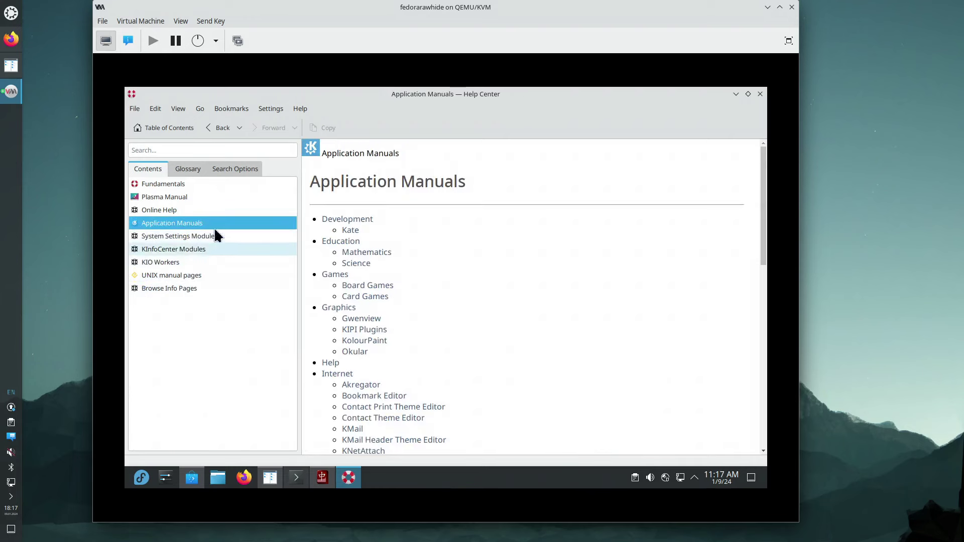
Step: Open the Help Center's own handbook twice, trying its following page each time, and quit Help Center
click(300, 110)
click(320, 122)
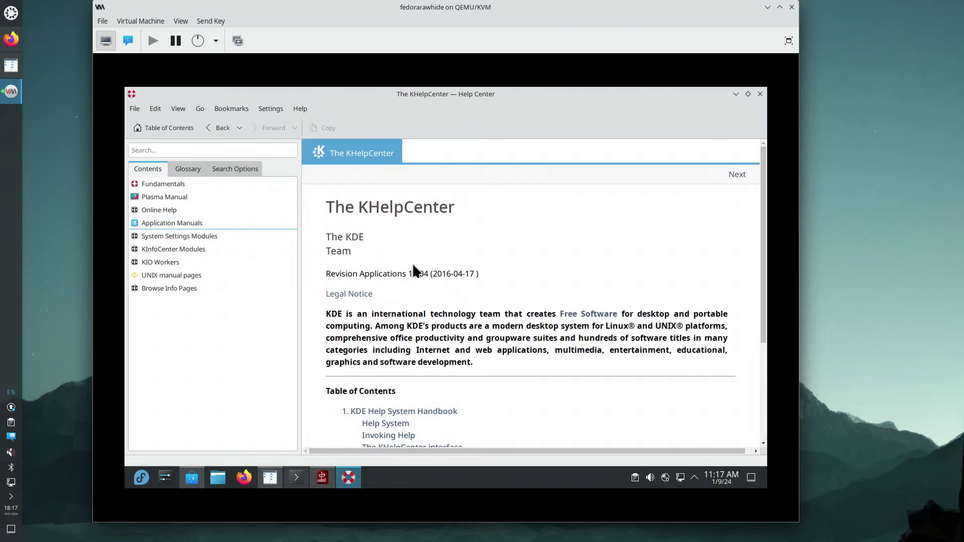
click(737, 175)
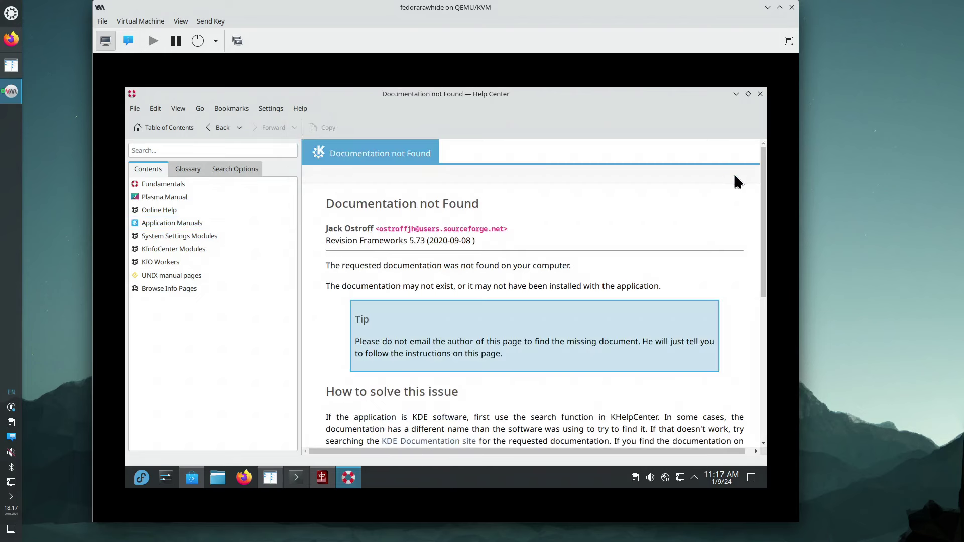
click(299, 109)
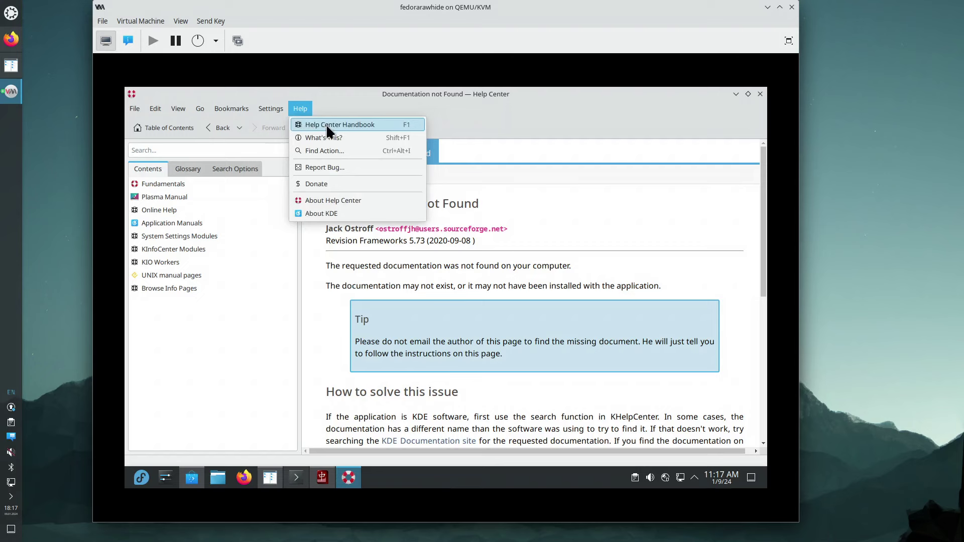
click(327, 125)
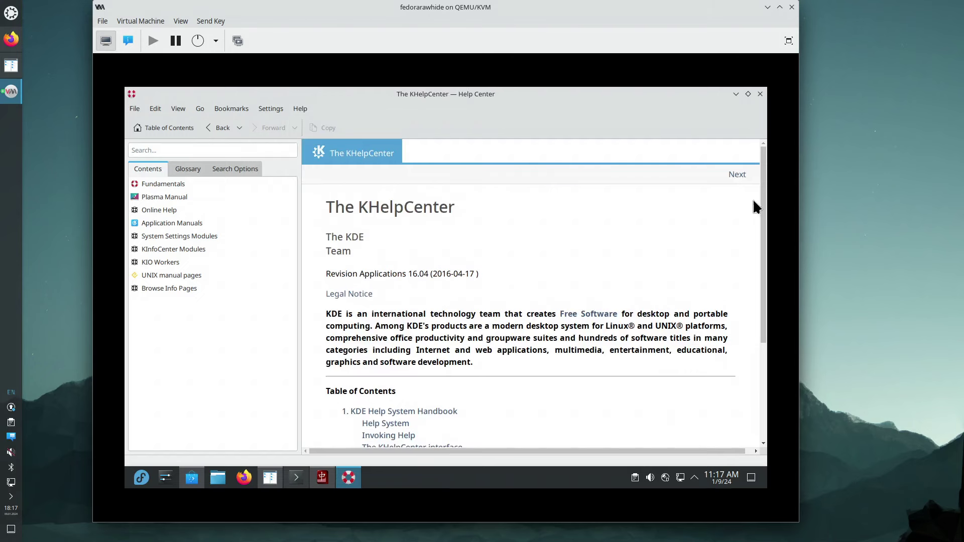
click(736, 175)
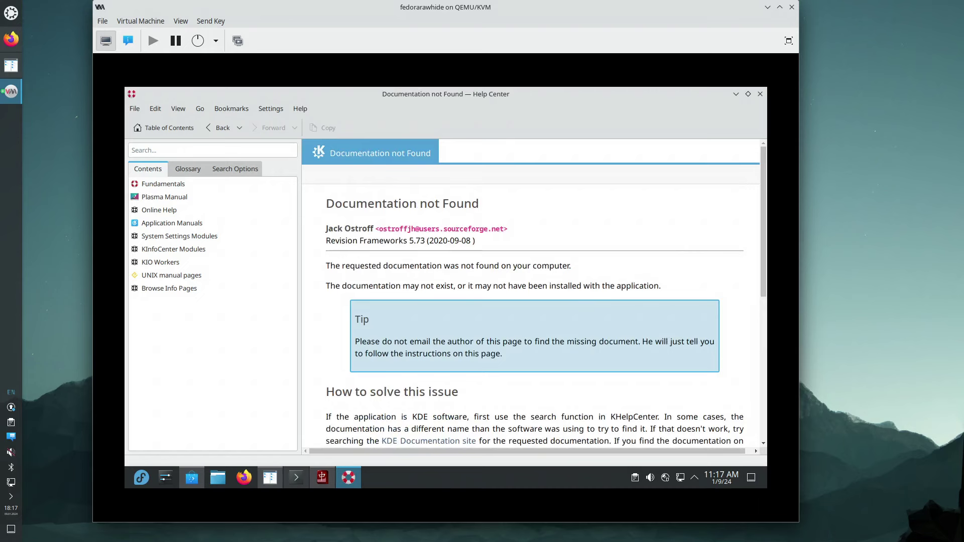
key(ctrl+q)
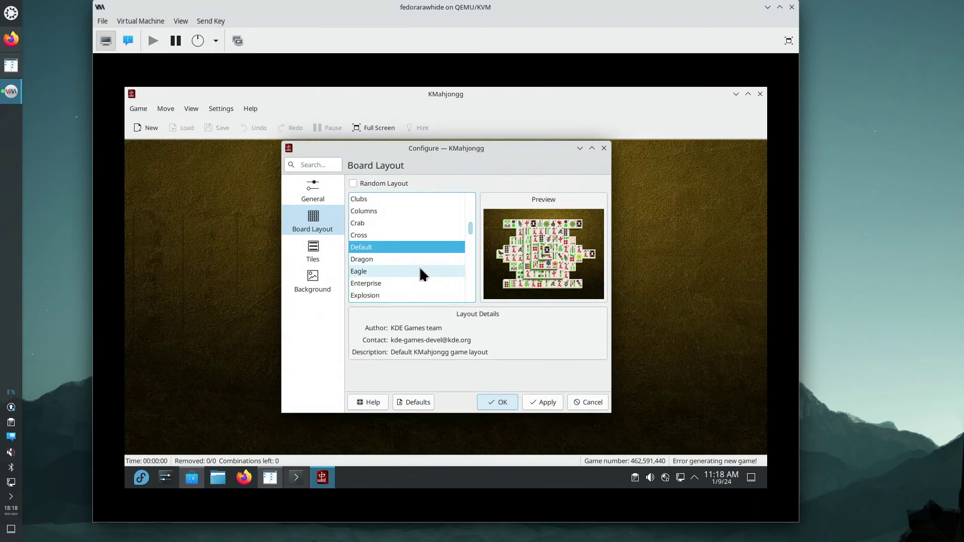
Step: Preview KMahjongg's Cross, Crab, Columns and Clubs board layouts, returning to Columns repeatedly to check its preview
click(372, 233)
click(371, 222)
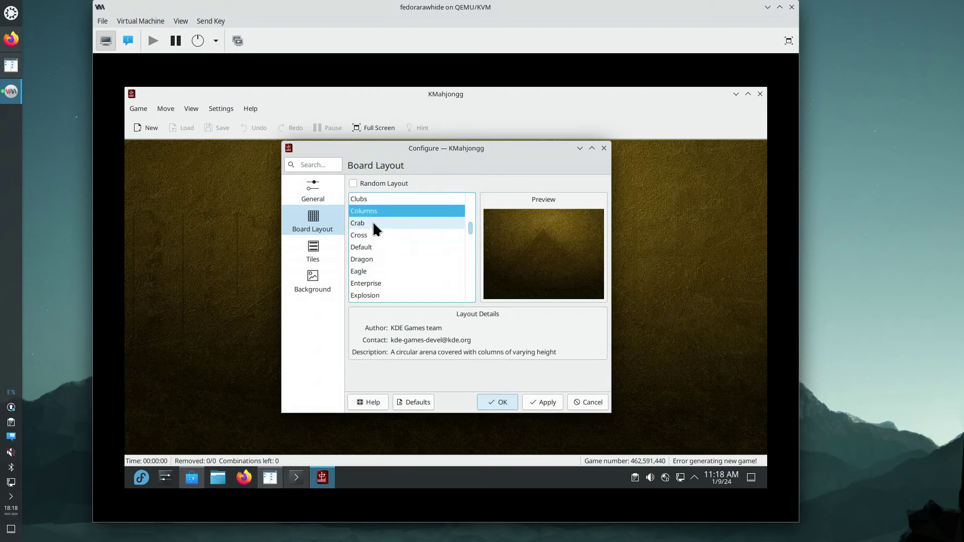
click(372, 210)
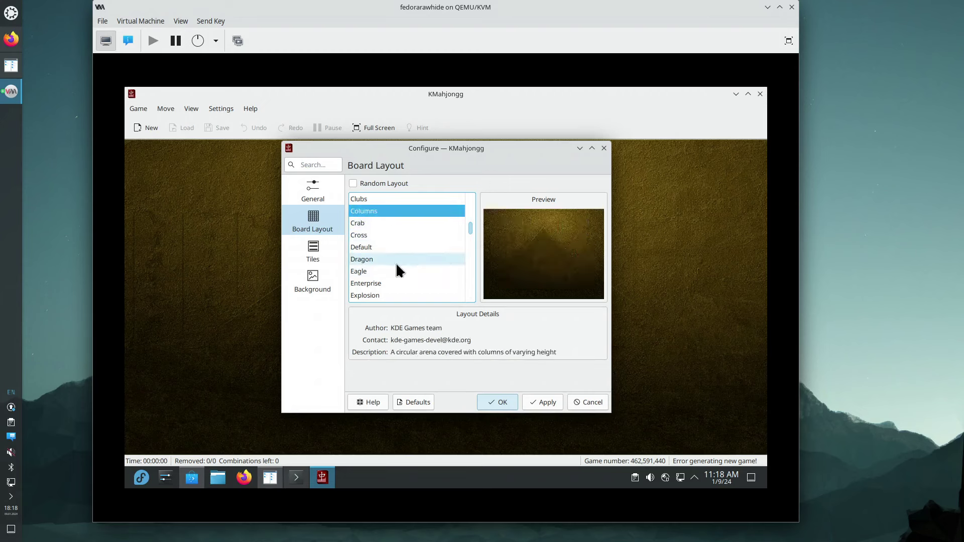
scroll(393, 255, up, 1)
click(376, 236)
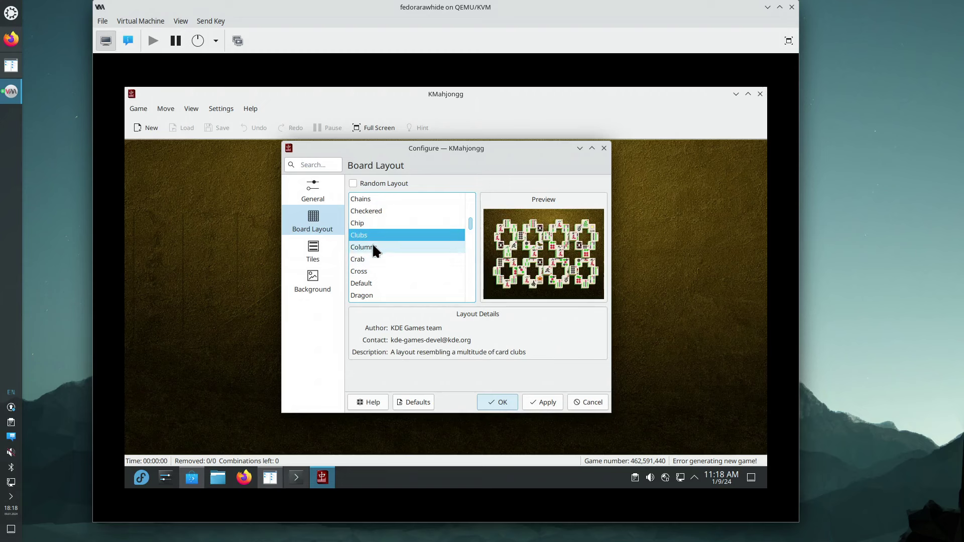
click(372, 245)
click(369, 233)
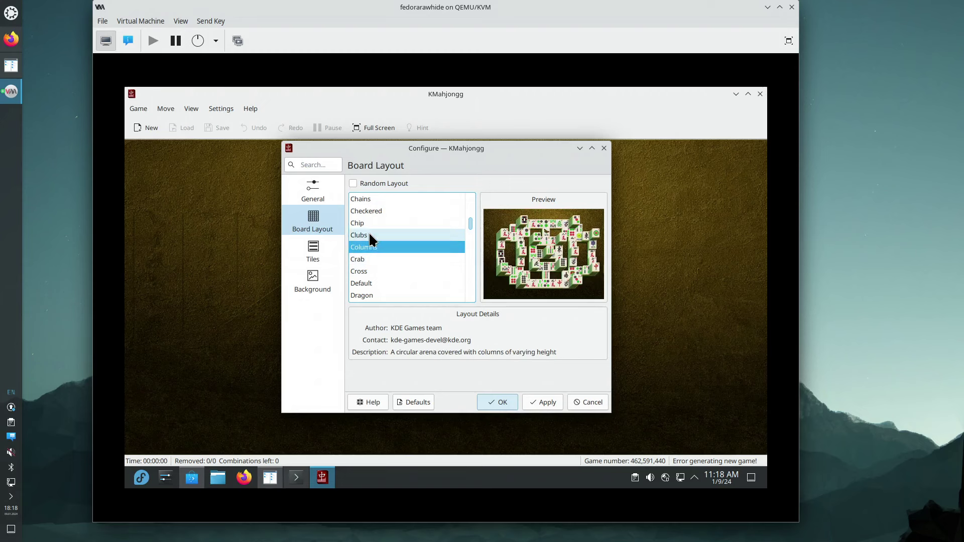
click(368, 246)
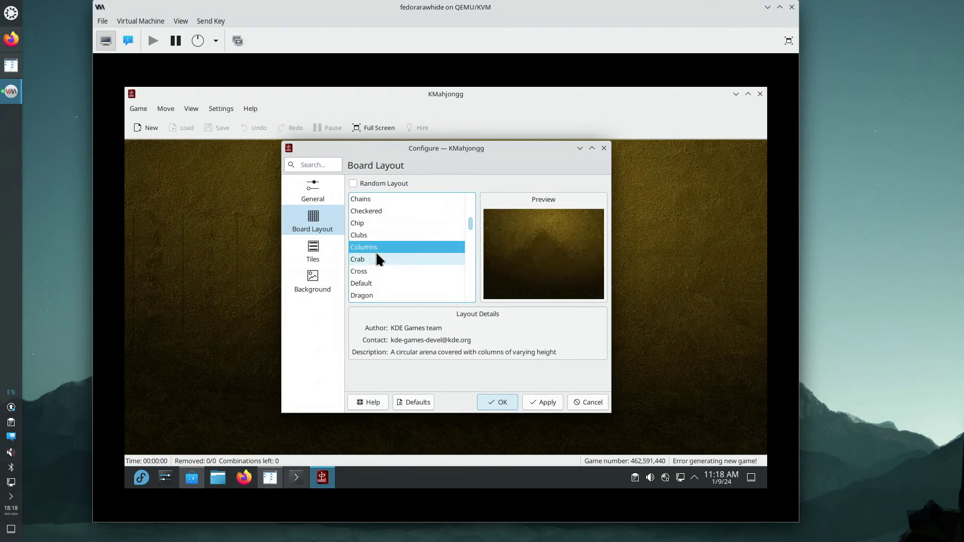
click(371, 249)
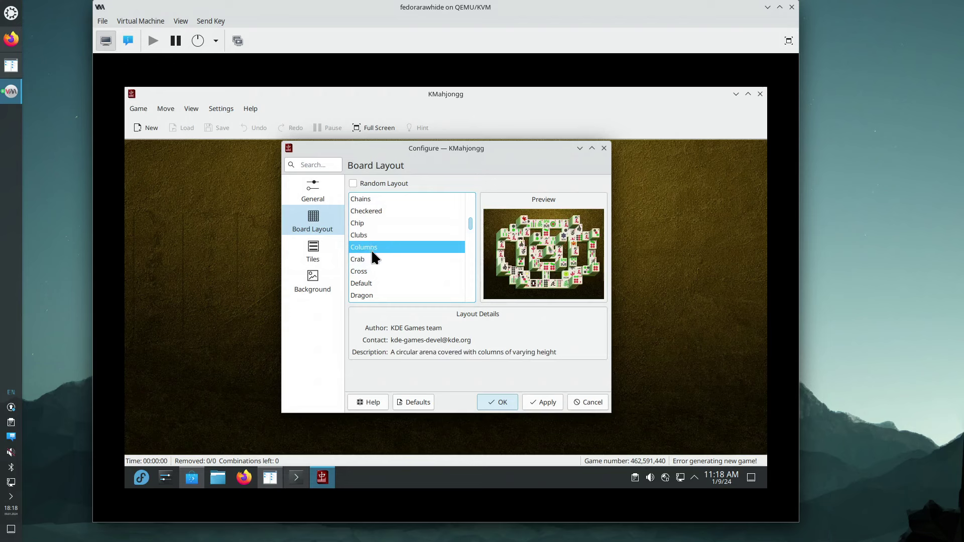
click(370, 258)
click(370, 247)
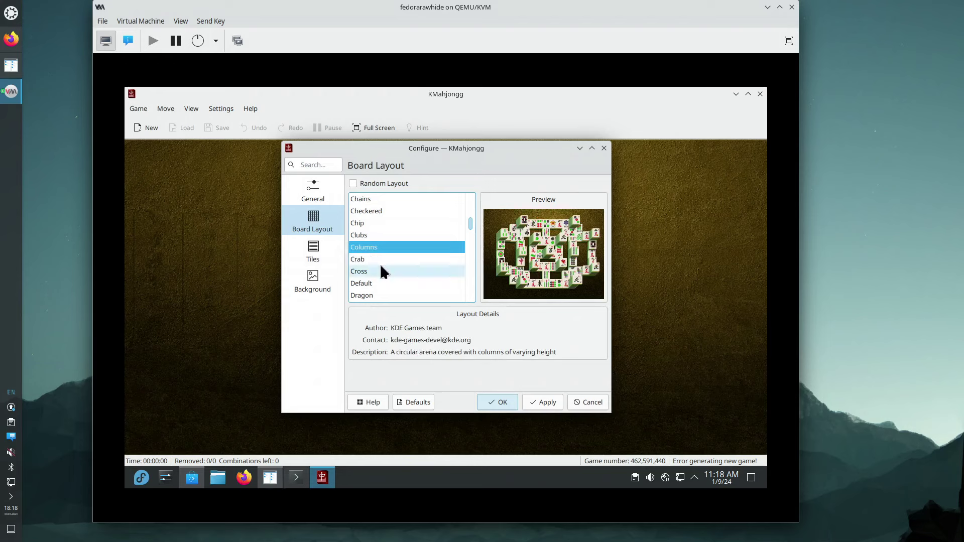
Step: Compare the previews of the Eagle, Dragon, Default and Enterprise board layouts by switching between them repeatedly
click(382, 271)
scroll(382, 270, down, 1)
click(382, 270)
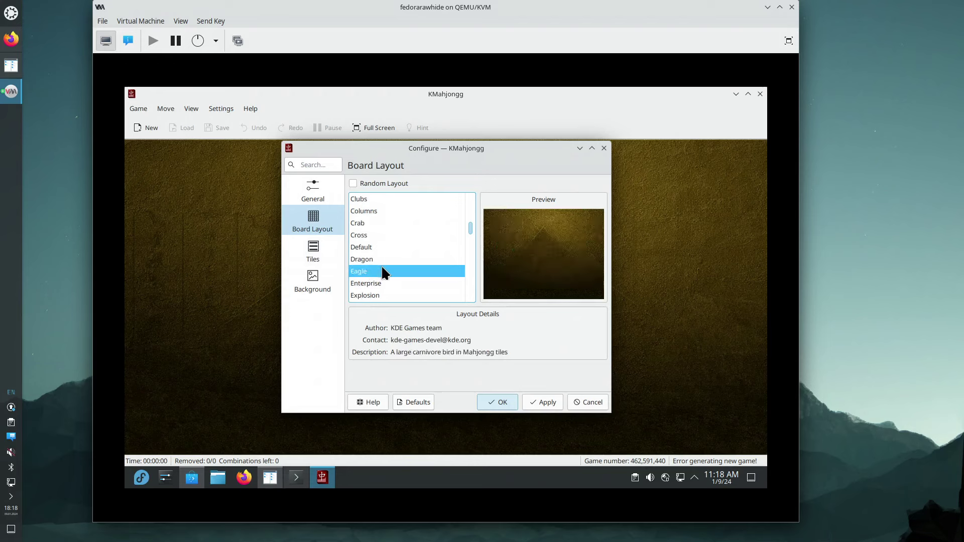
click(381, 260)
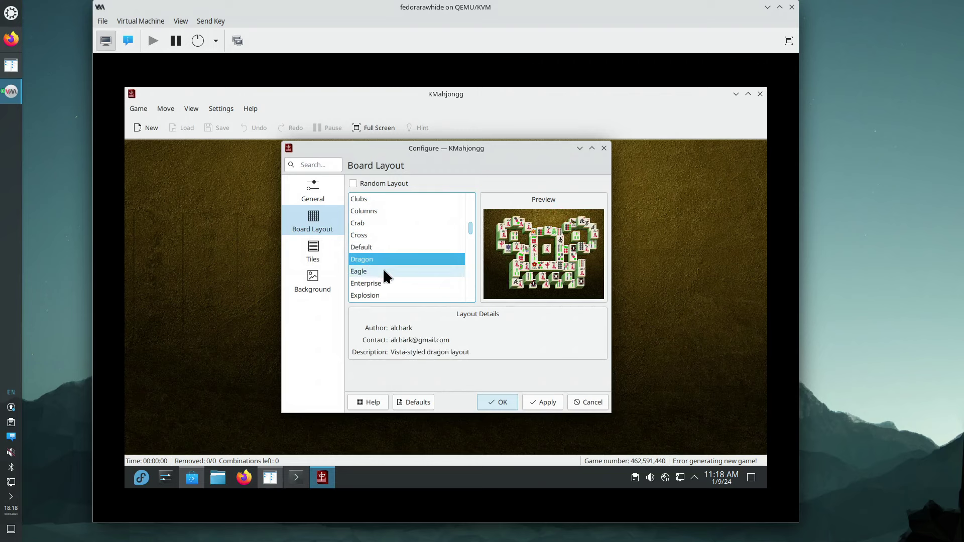
click(384, 272)
click(384, 258)
click(382, 267)
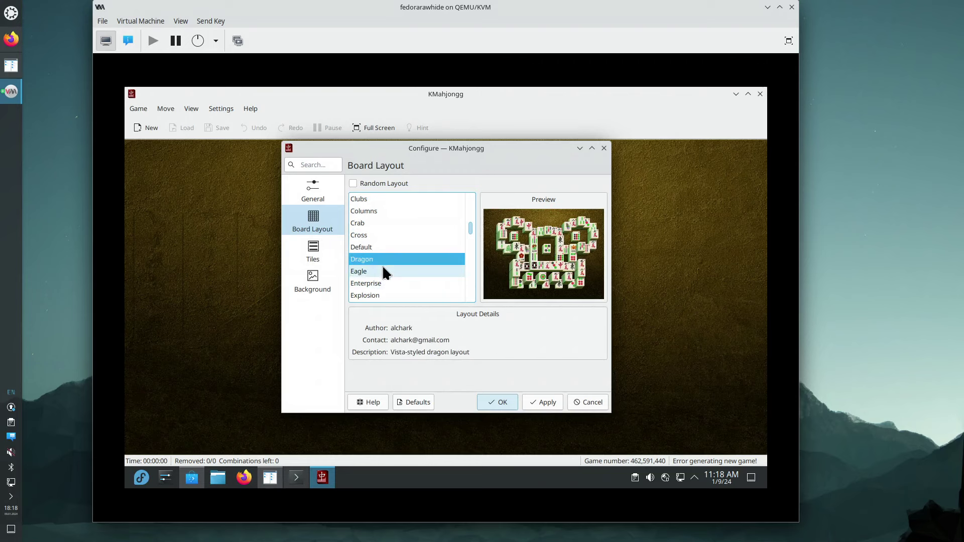
click(386, 256)
click(387, 246)
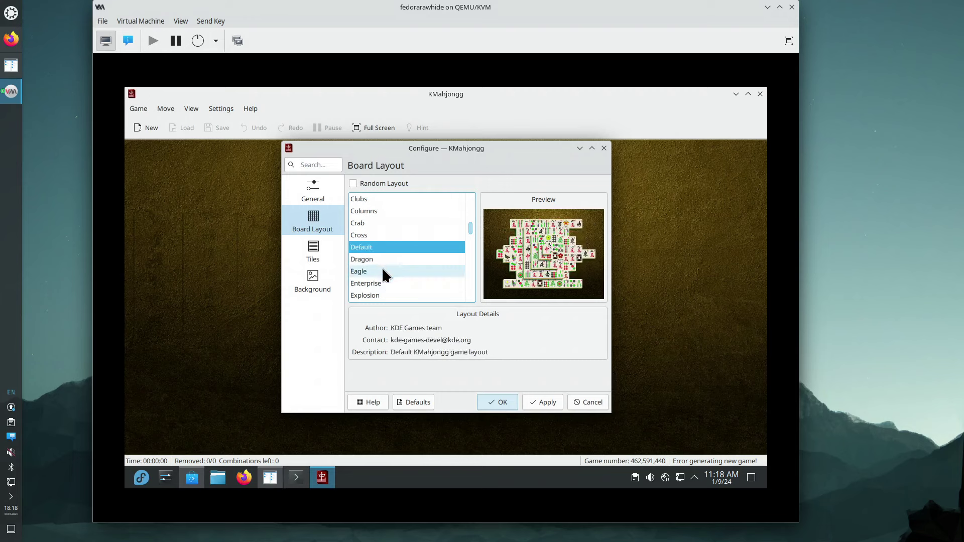
click(382, 267)
click(385, 283)
click(382, 272)
click(378, 259)
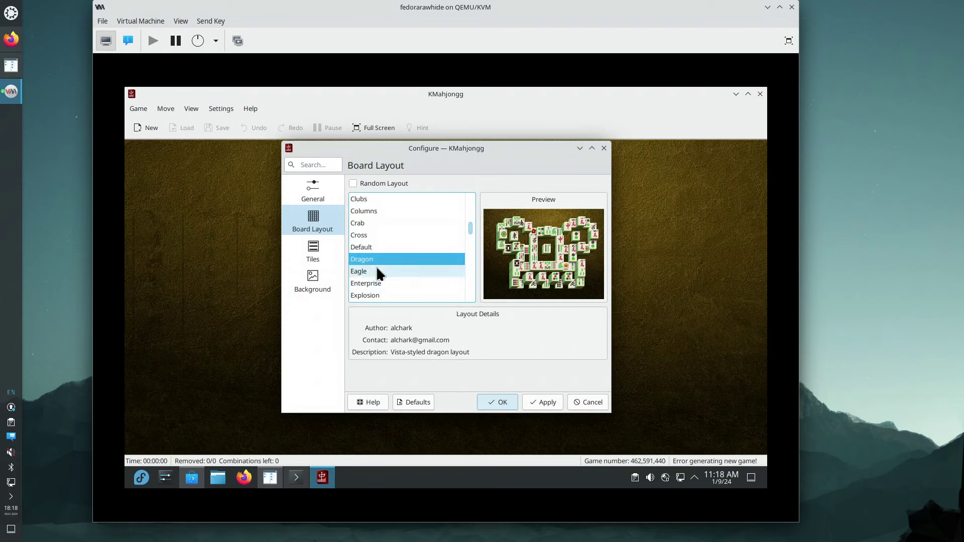
click(370, 270)
Step: Select the Traditional tile set and accept the configuration with the Columns board layout, then quit KMahjongg
click(314, 255)
click(377, 246)
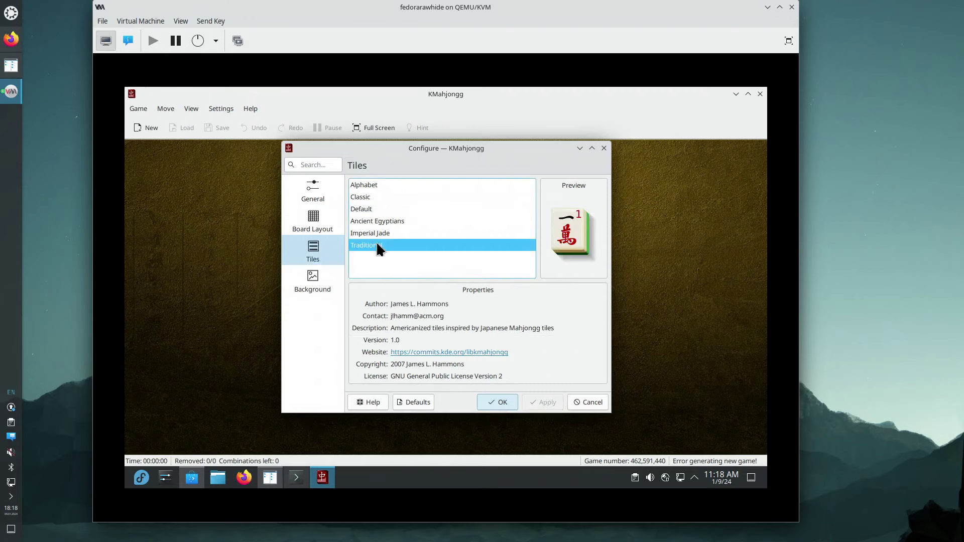
click(316, 221)
click(366, 258)
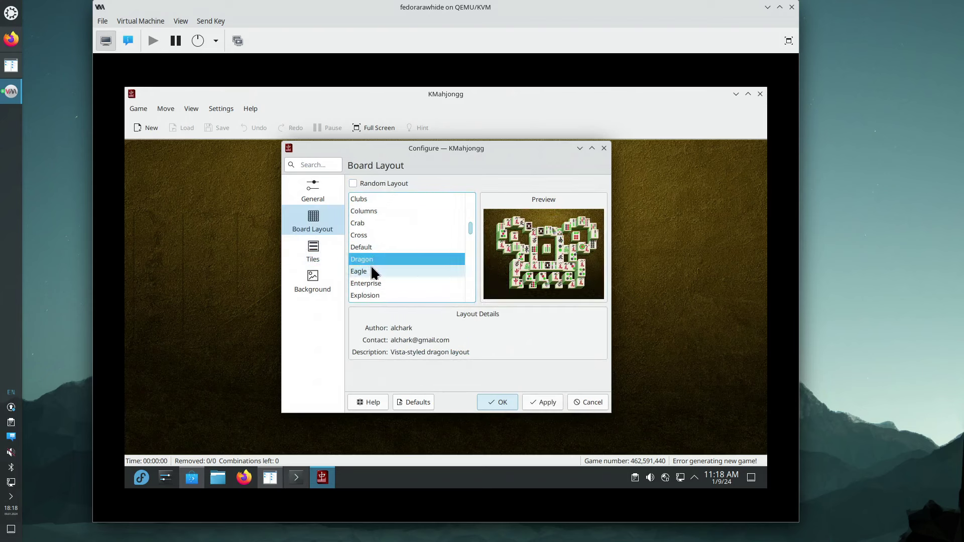
click(370, 266)
click(374, 226)
click(378, 211)
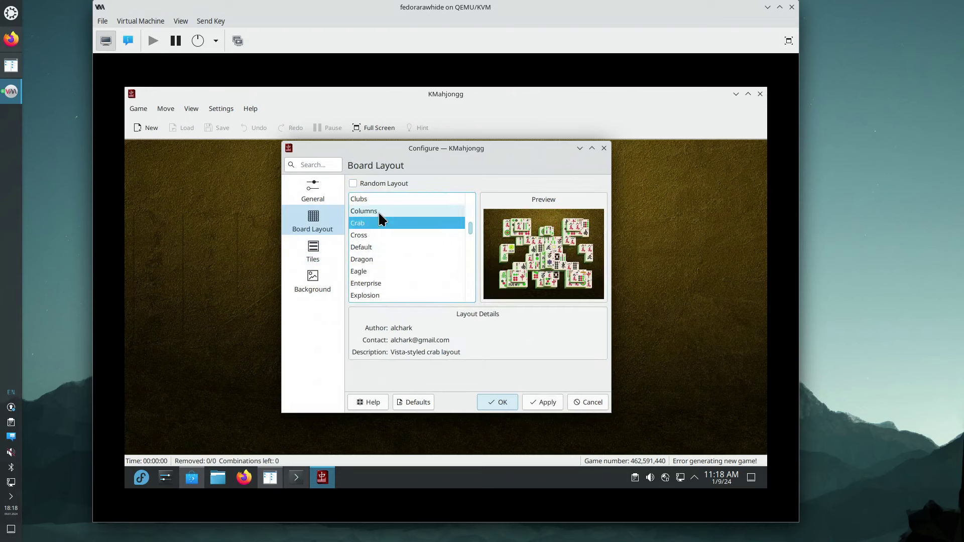
click(499, 404)
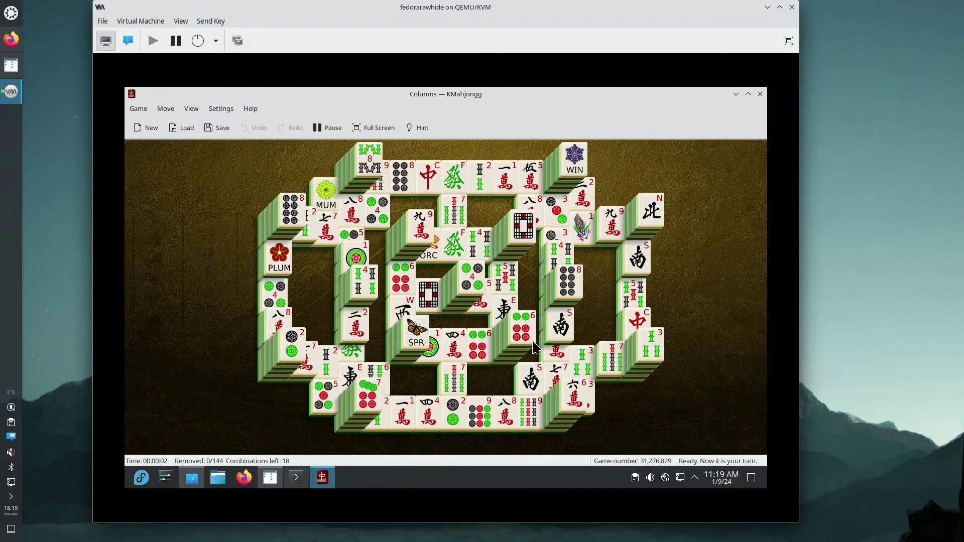
key(ctrl+q)
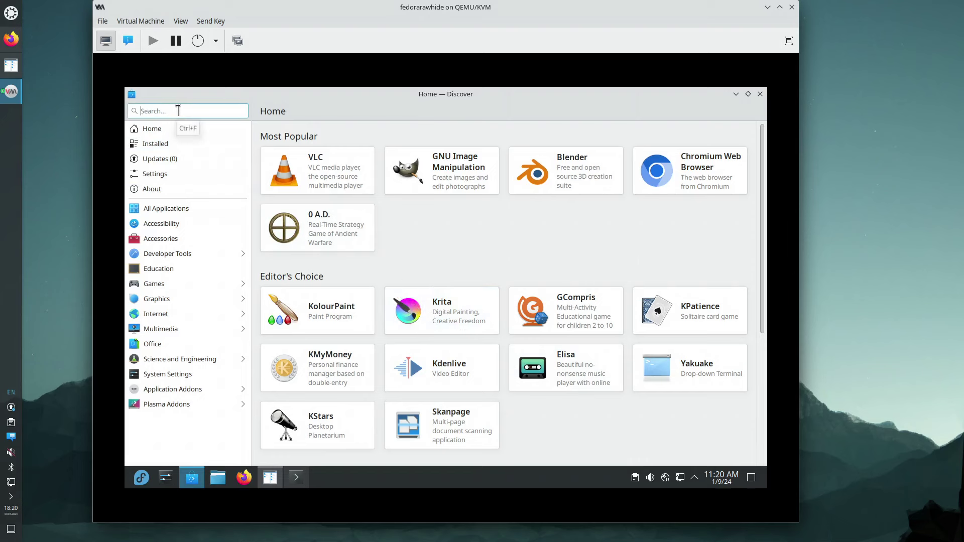
Step: Find GammaRay in Discover with the search term gammaray, install it from Fedora Linux and launch it
text(gammaray)
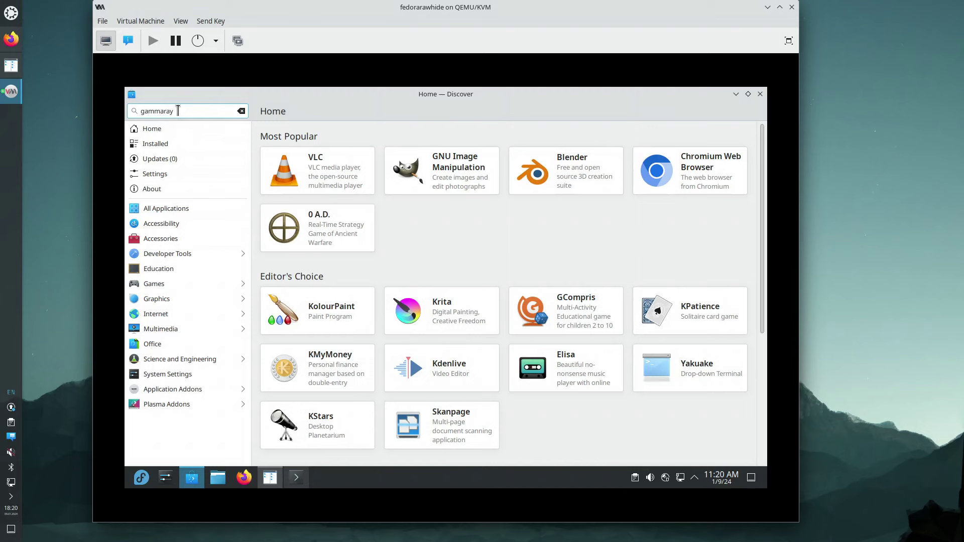
click(534, 168)
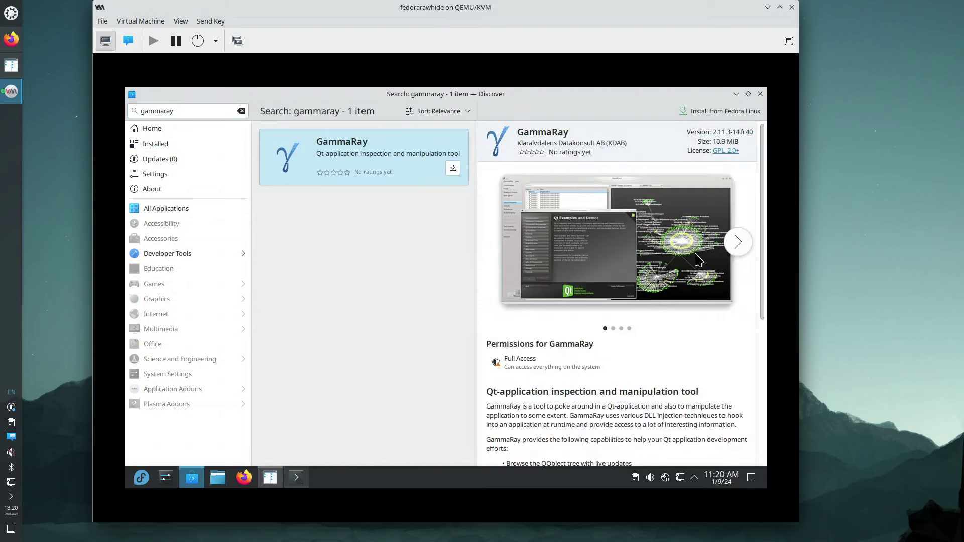
click(708, 112)
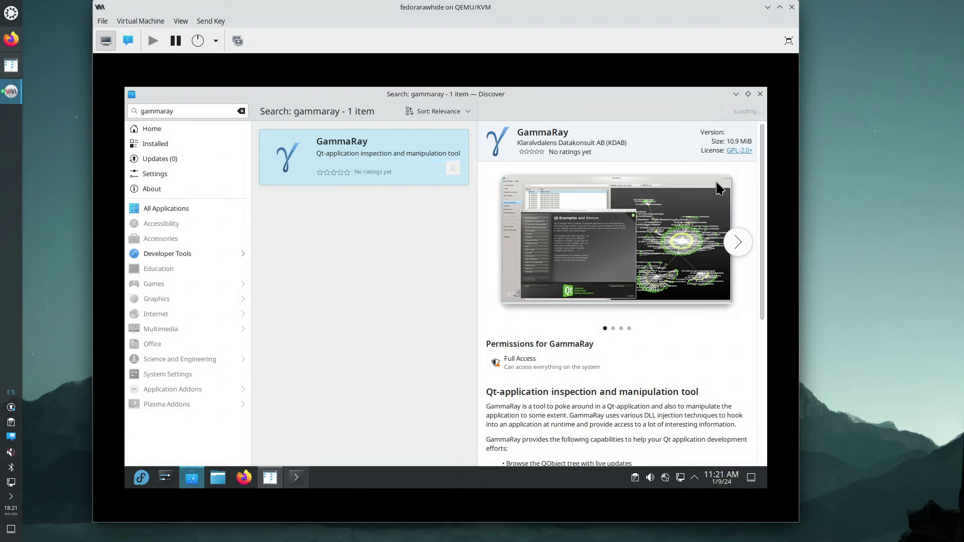
click(737, 112)
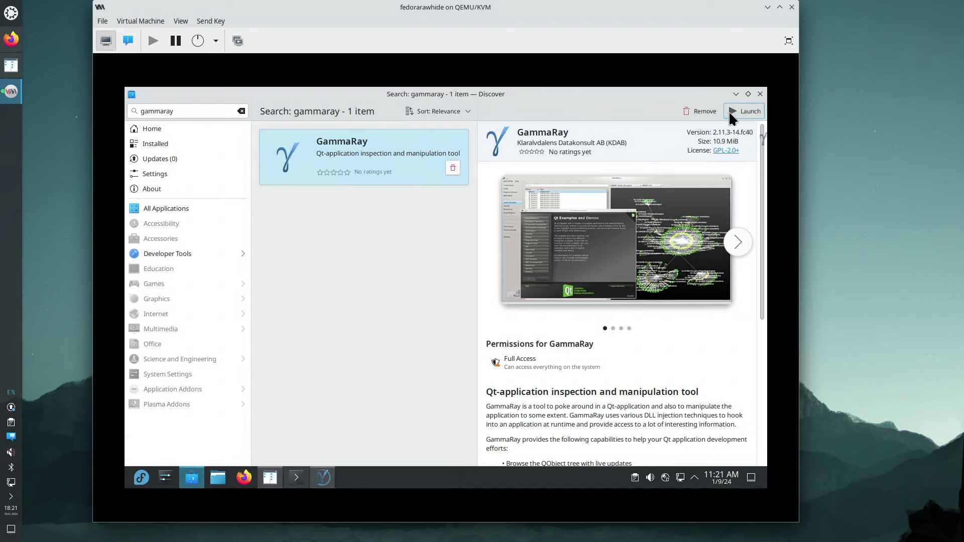
Step: Tile Discover and the GammaRay Launcher side by side, and look through the launcher's list of attachable processes
drag(473, 99, 88, 246)
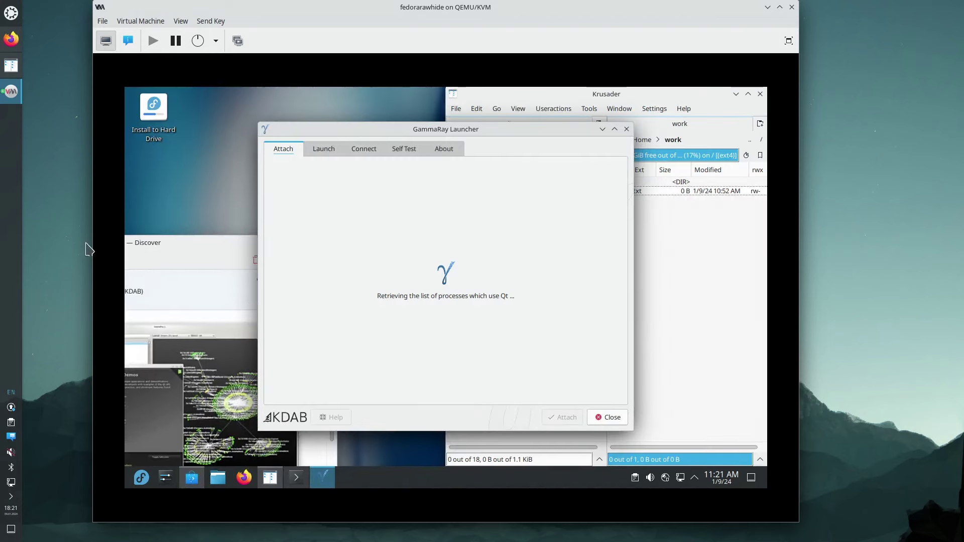
drag(217, 226, 90, 241)
drag(484, 133, 790, 194)
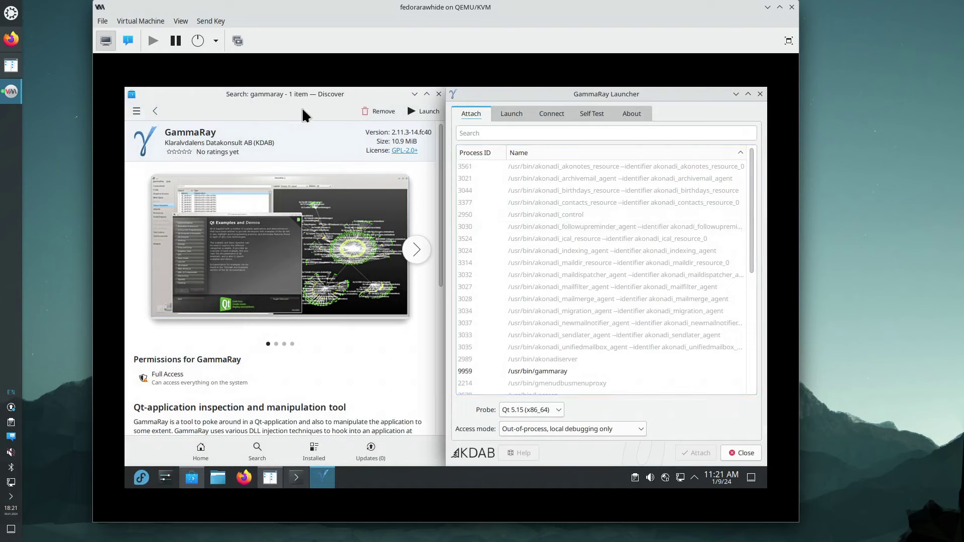
scroll(632, 276, down, 1)
scroll(631, 276, down, 5)
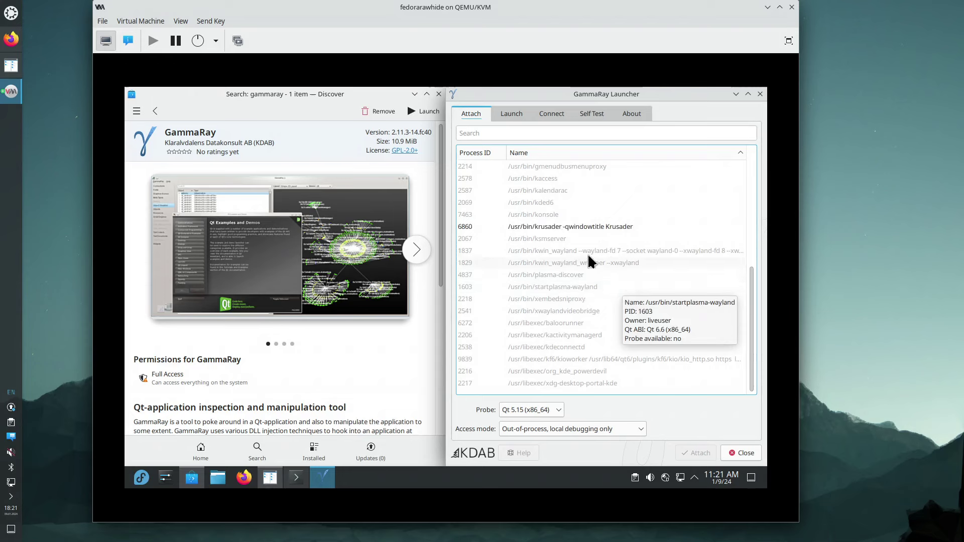
Step: Review the GammaRay Launcher's process list and probe options to see which running applications can be attached to
scroll(589, 262, up, 3)
scroll(592, 269, up, 3)
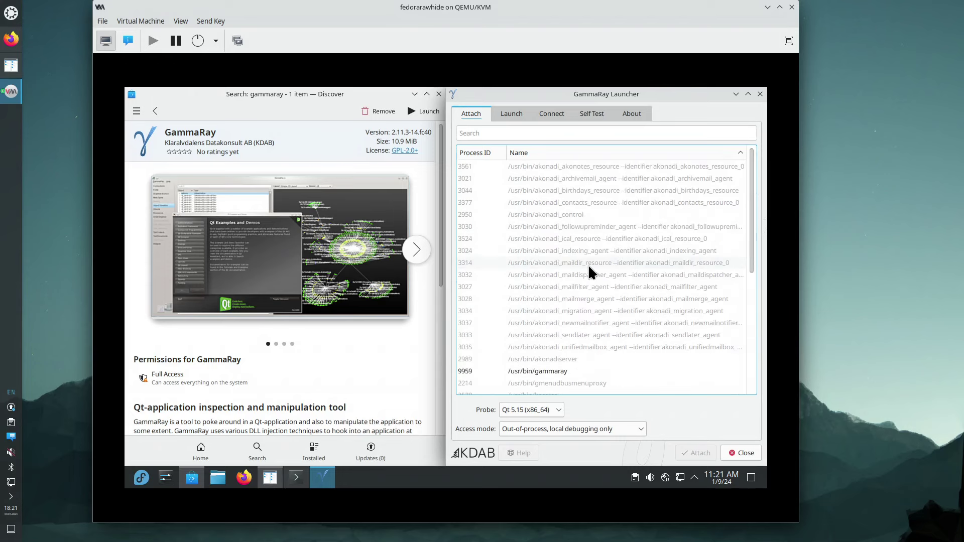
scroll(591, 271, down, 5)
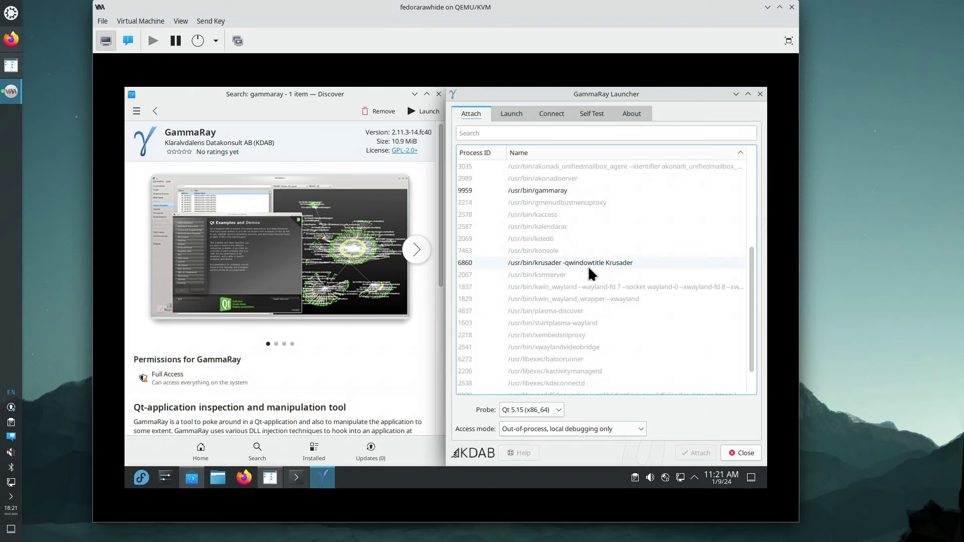
click(556, 414)
click(558, 417)
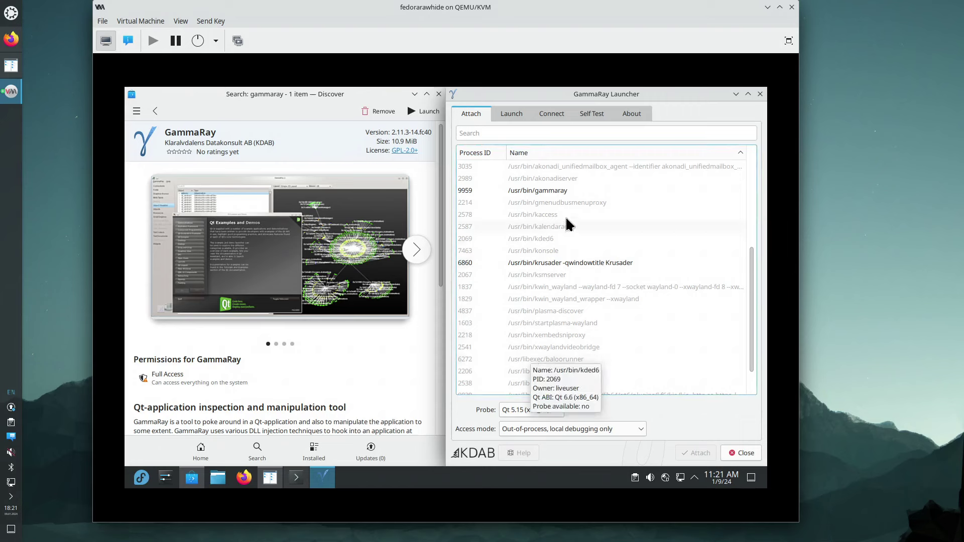
mouse_move(566, 205)
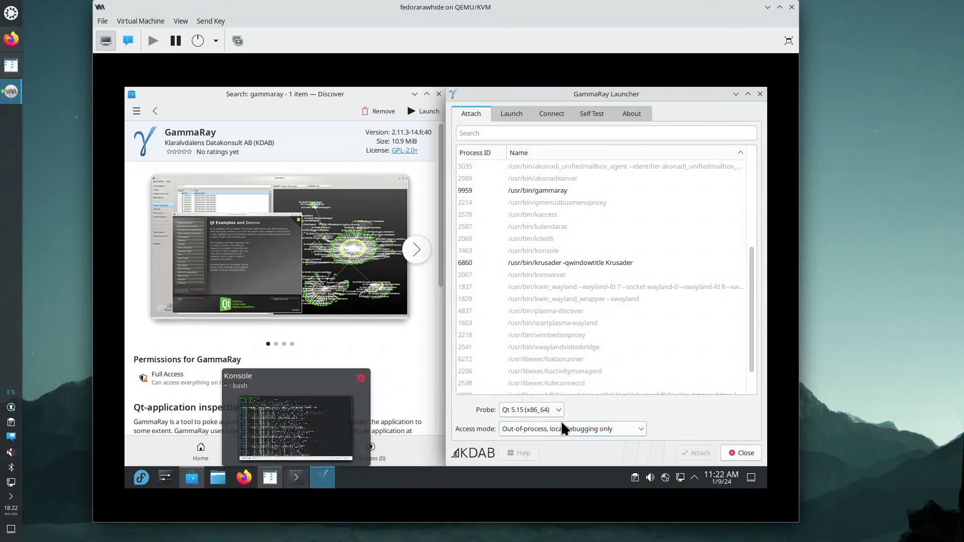
scroll(684, 337, down, 1)
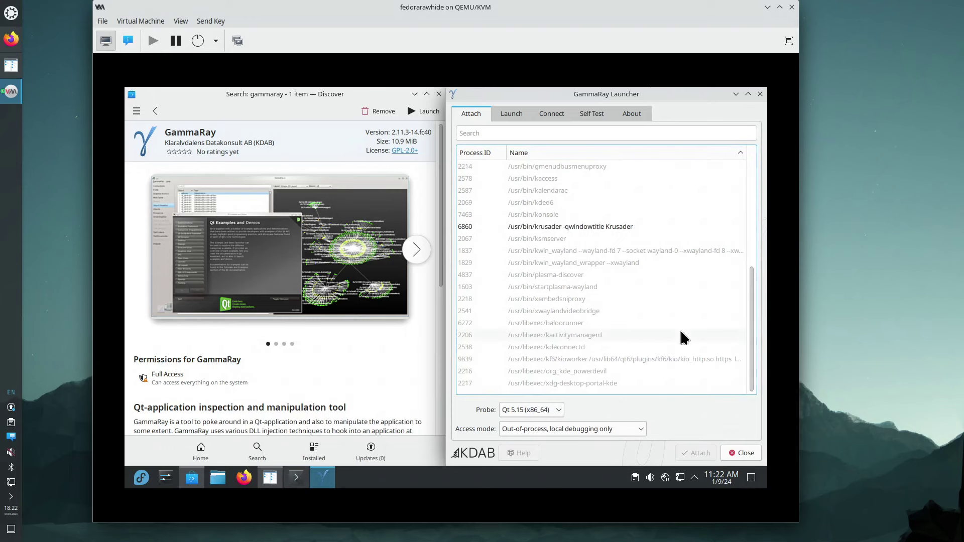
Step: Attach GammaRay to the running Krusader process and tile its inspection window beside Krusader
click(594, 226)
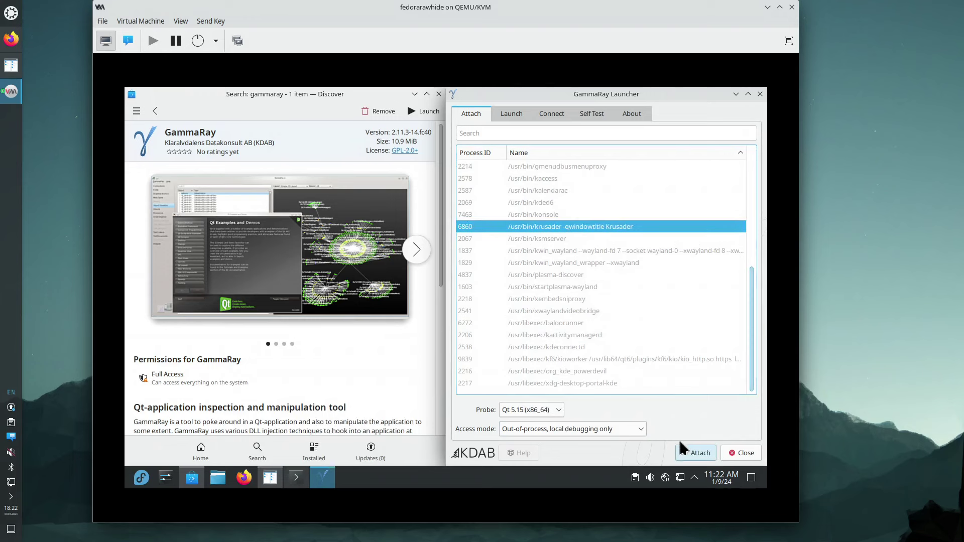
scroll(652, 349, up, 4)
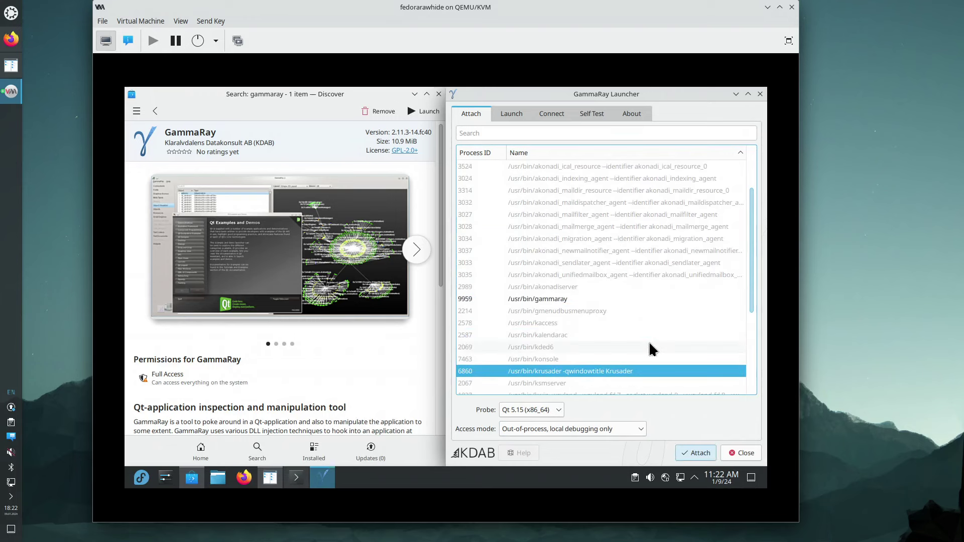
click(696, 455)
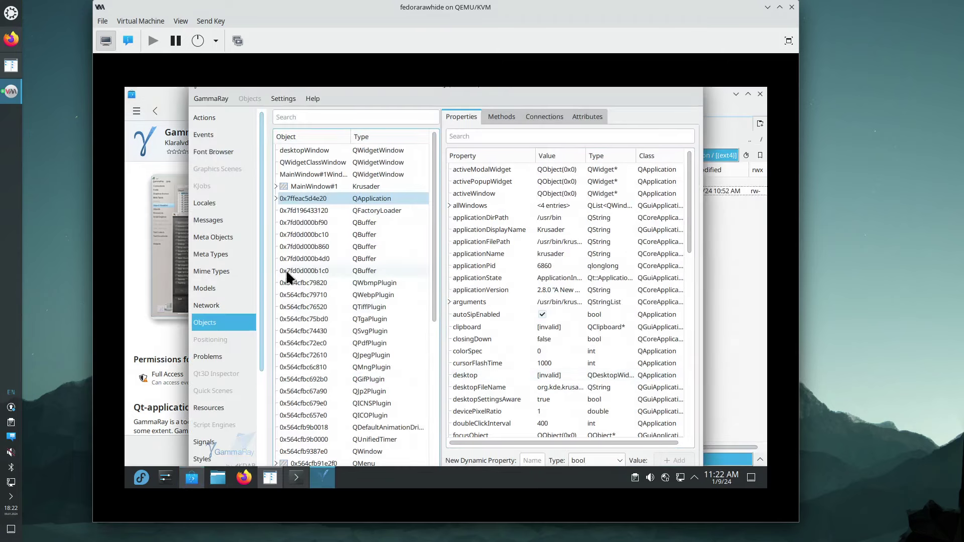
drag(524, 94, 125, 246)
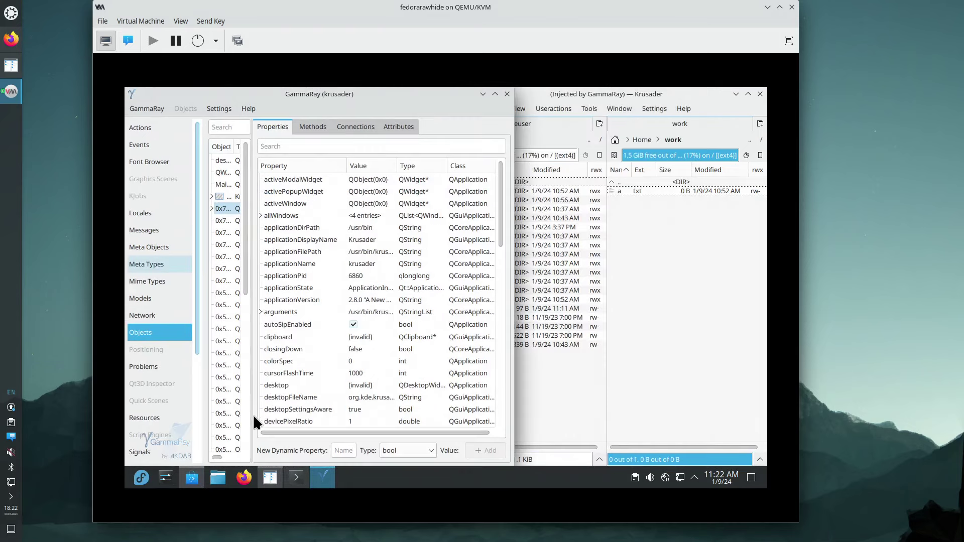
Step: Set the guest display resolution to 1920x1080 (16:9) in System Settings, keep it, and show the virtual machine fullscreen with the settings window minimized
click(170, 477)
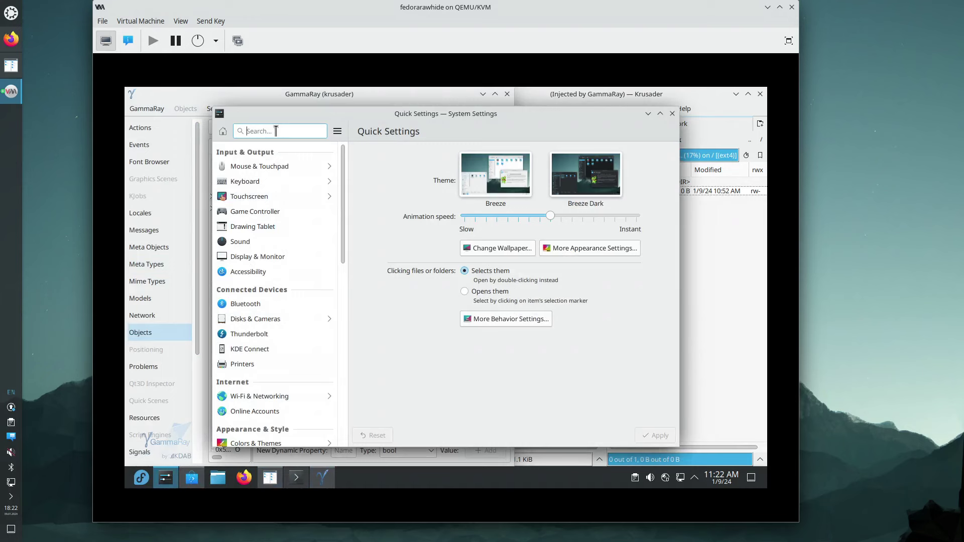
text(resol)
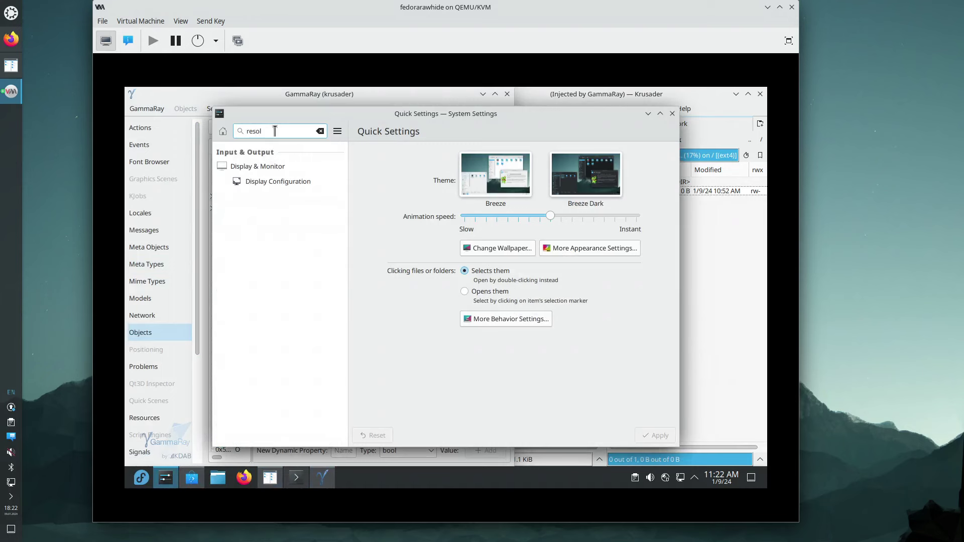
click(276, 181)
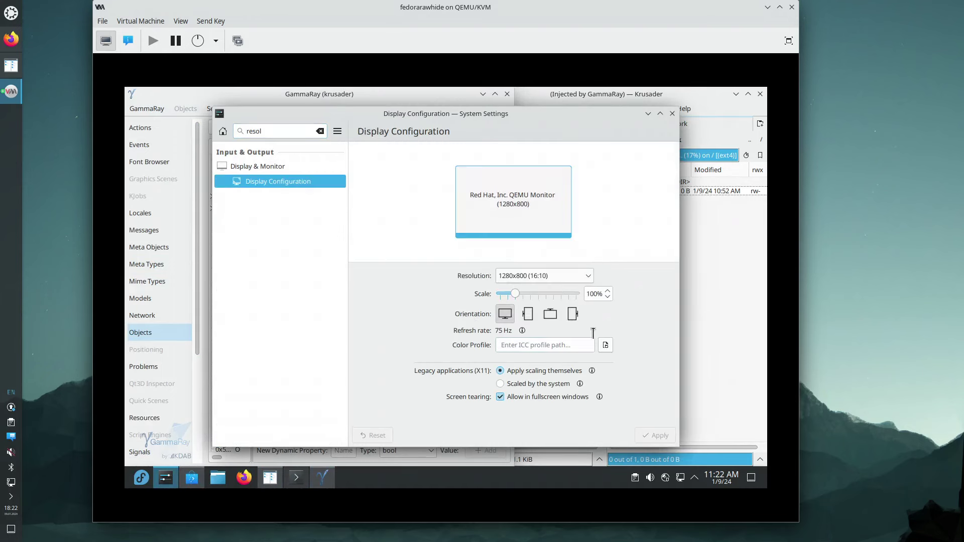
click(562, 276)
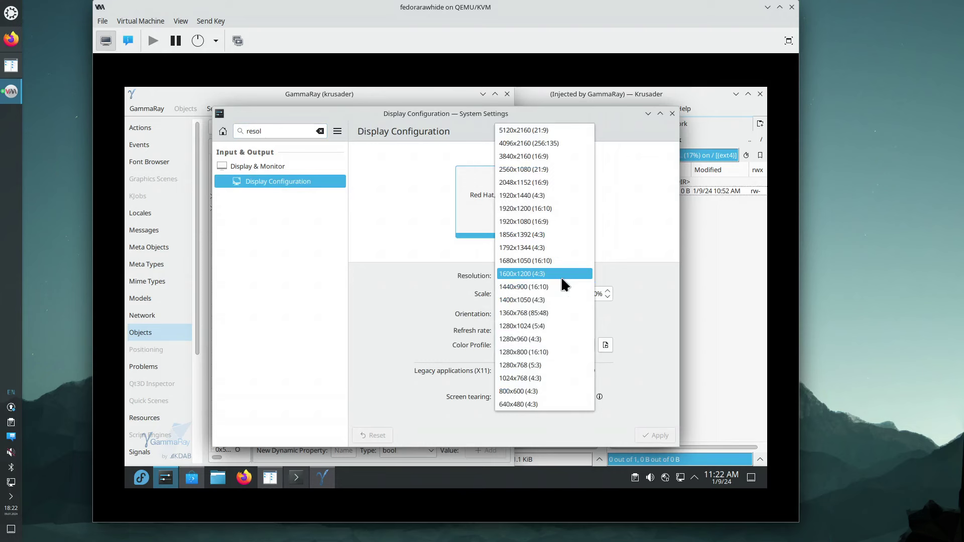
click(553, 222)
click(652, 438)
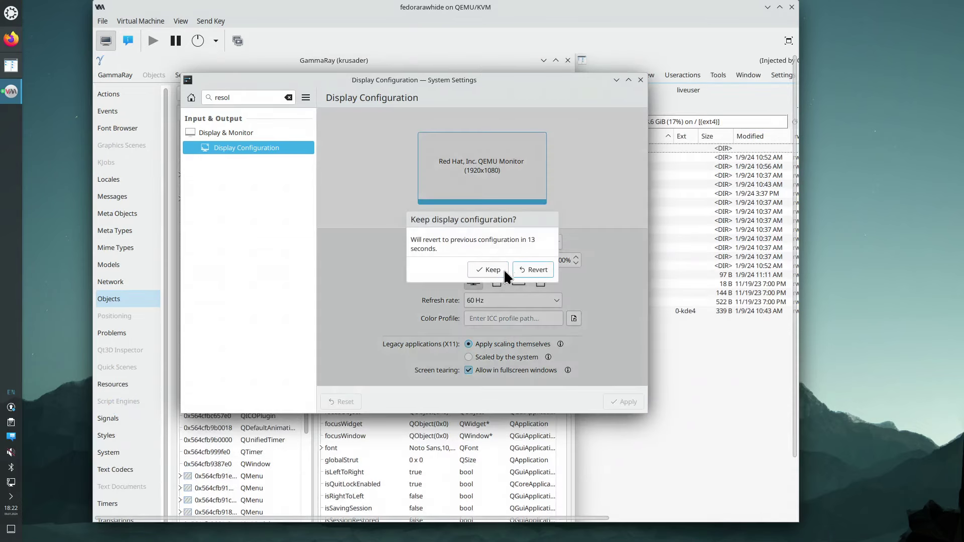
click(491, 271)
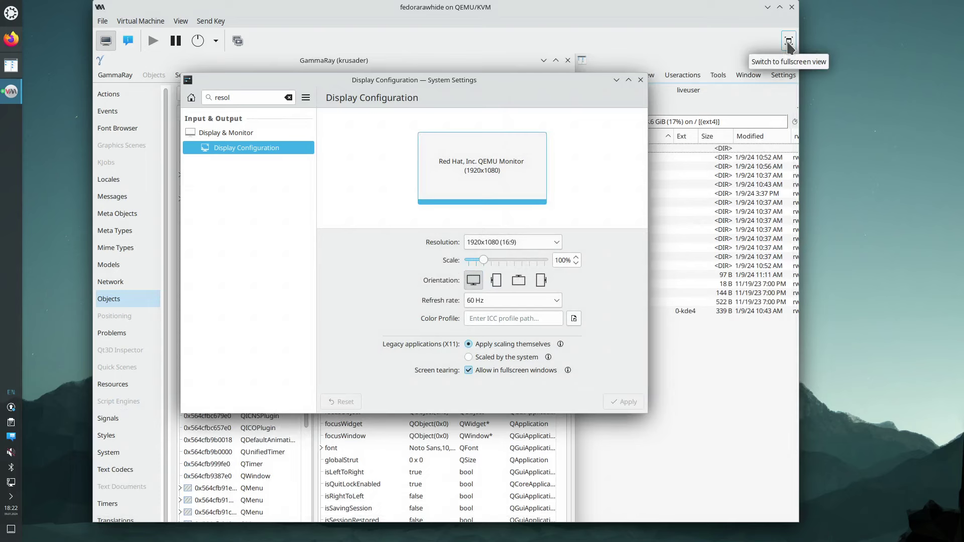
click(788, 41)
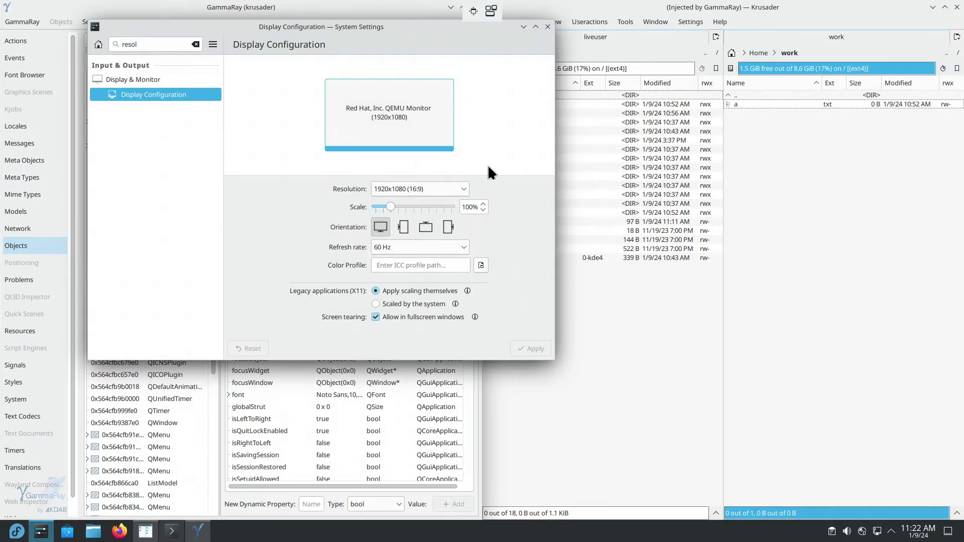
click(523, 27)
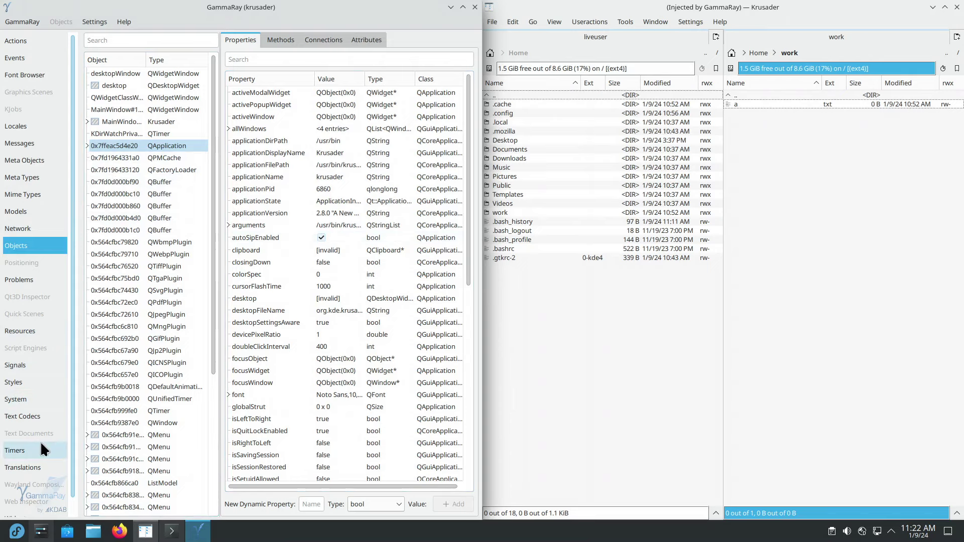
Step: Inspect Krusader's widgets in GammaRay with the preview at 25%, picking the file list of the work folder to examine its place in the tree
scroll(38, 437, down, 1)
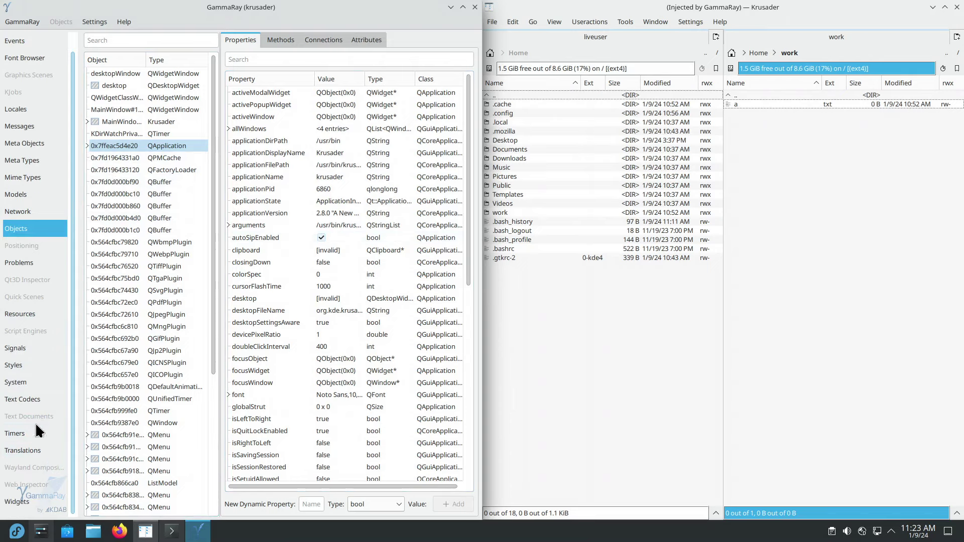
click(23, 501)
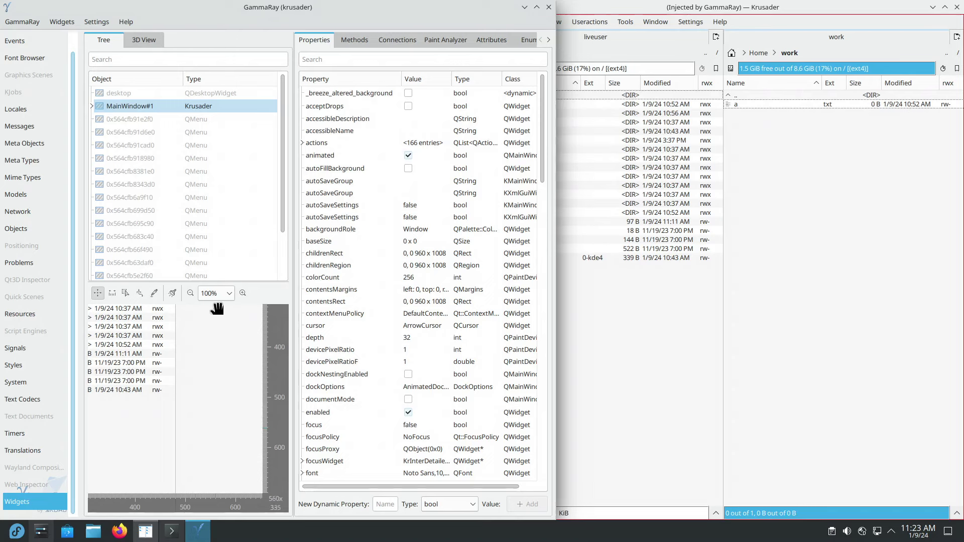
click(230, 294)
click(215, 320)
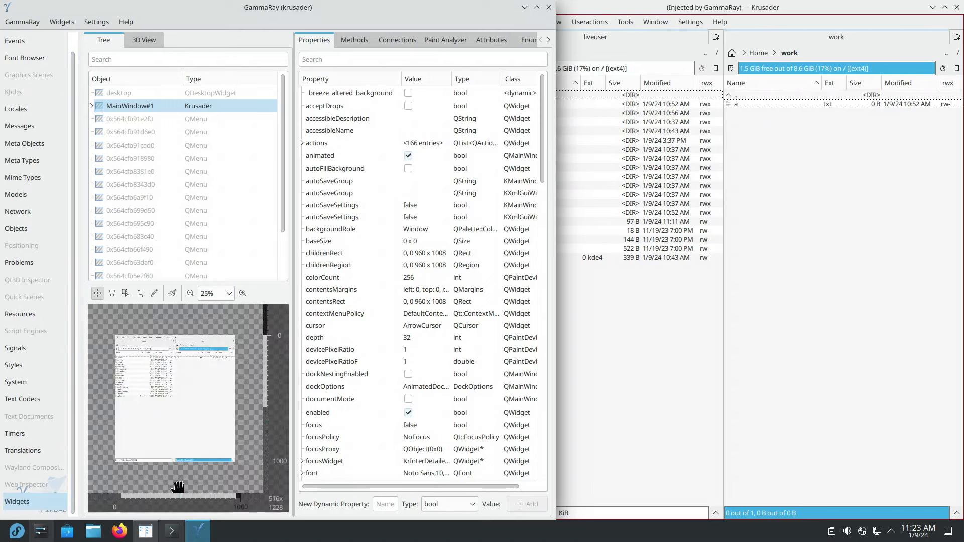
click(126, 294)
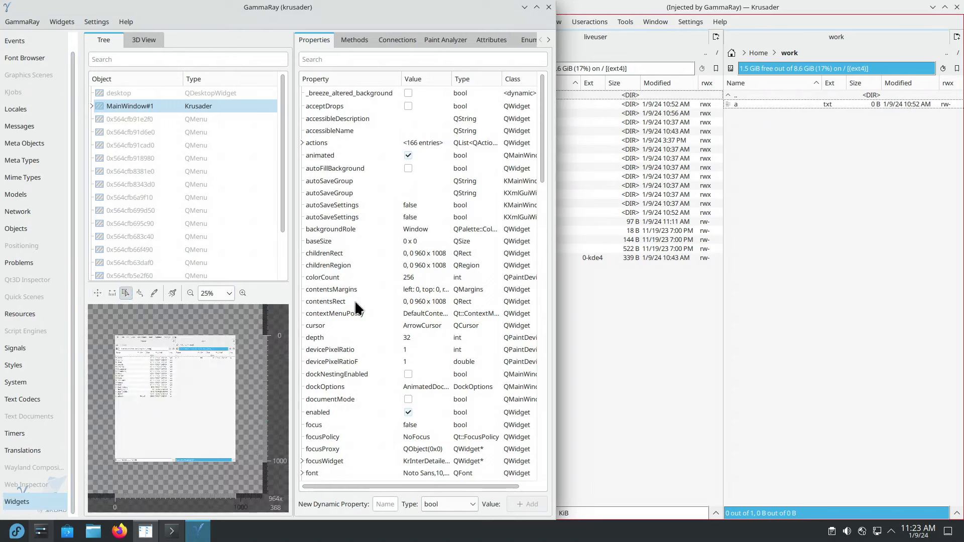
click(203, 373)
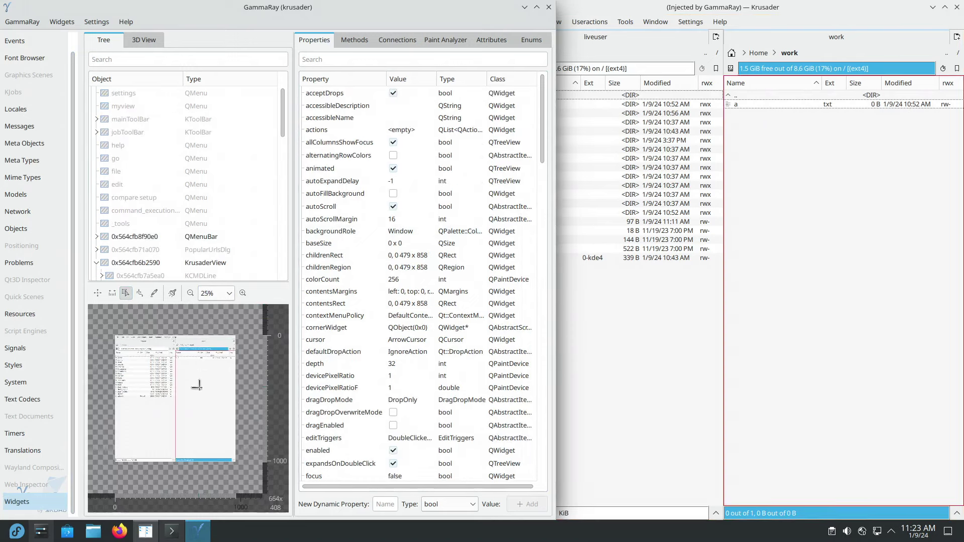
drag(282, 118, 278, 188)
scroll(277, 194, up, 2)
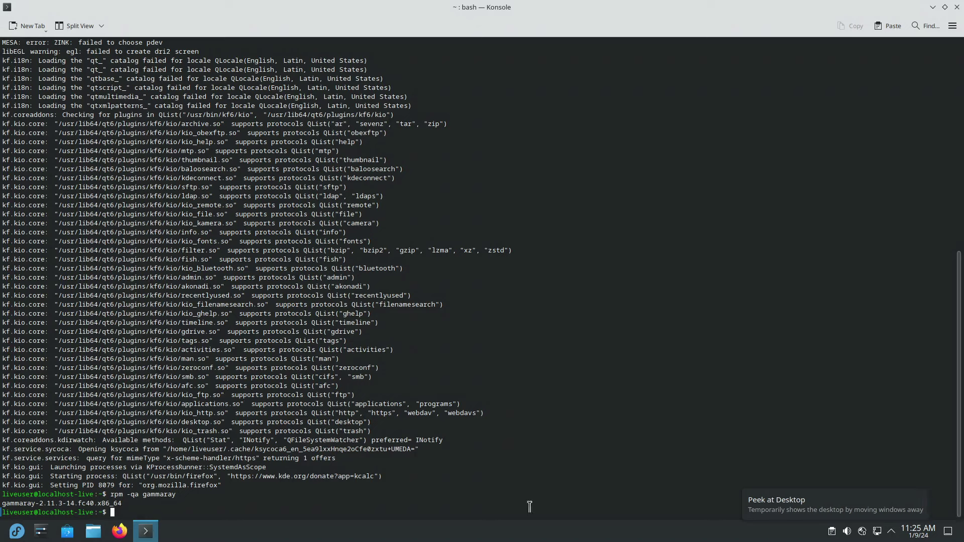
Step: Browse the Multimedia, Internet and Graphics application categories and launch KolourPaint
click(16, 532)
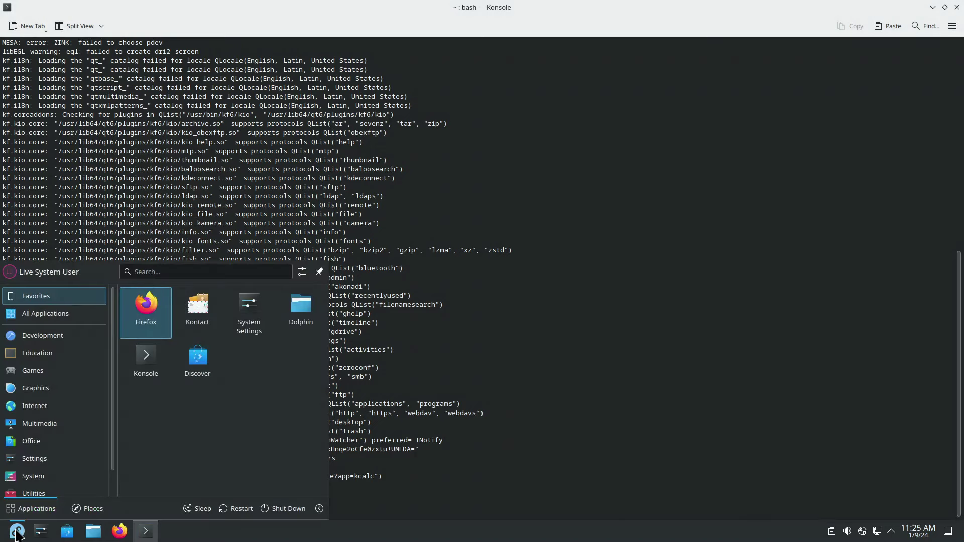
click(54, 422)
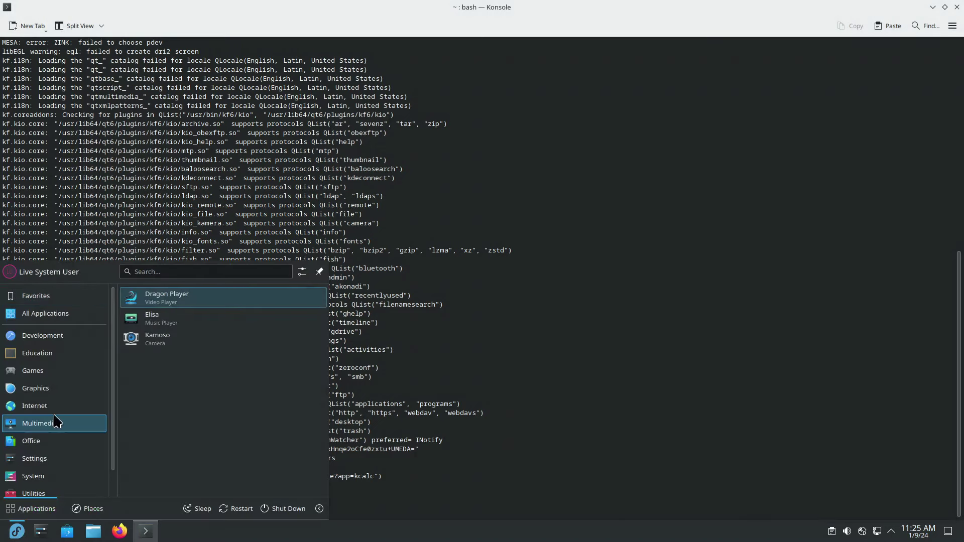
click(59, 410)
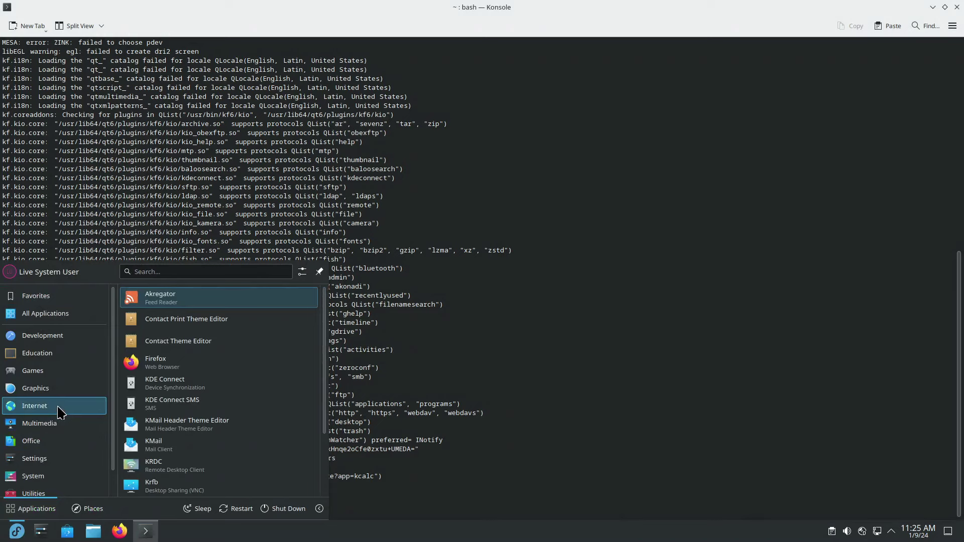
click(64, 395)
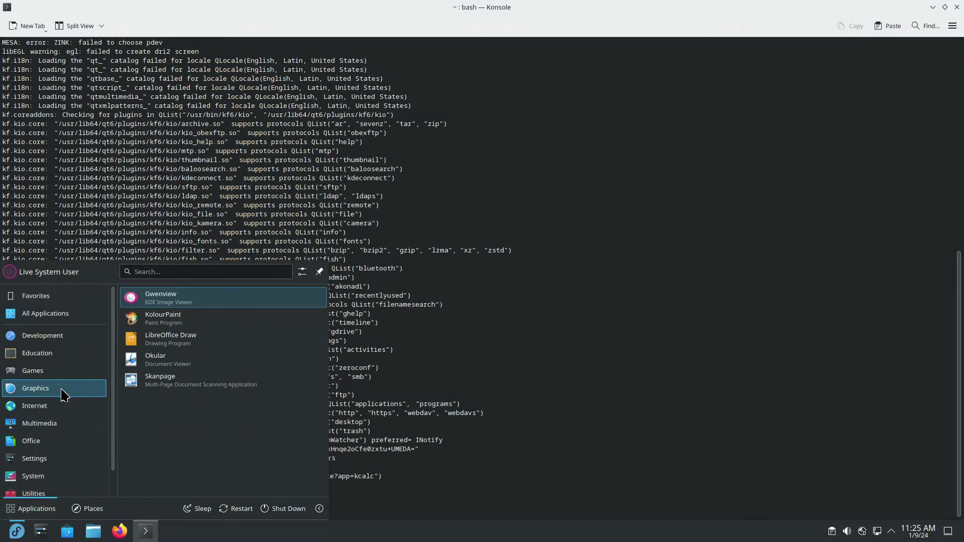
click(197, 322)
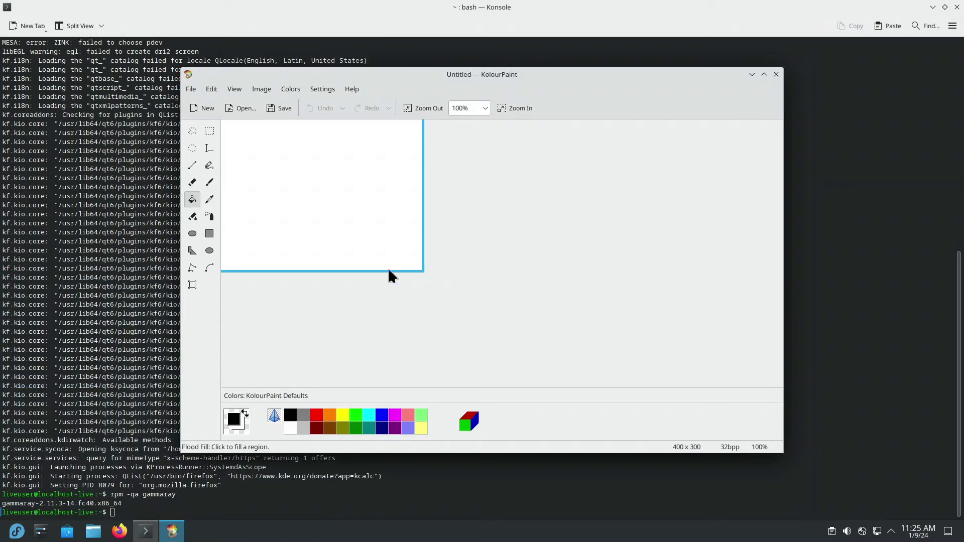
Step: Try a black flood fill on the blank canvas and undo it
click(342, 168)
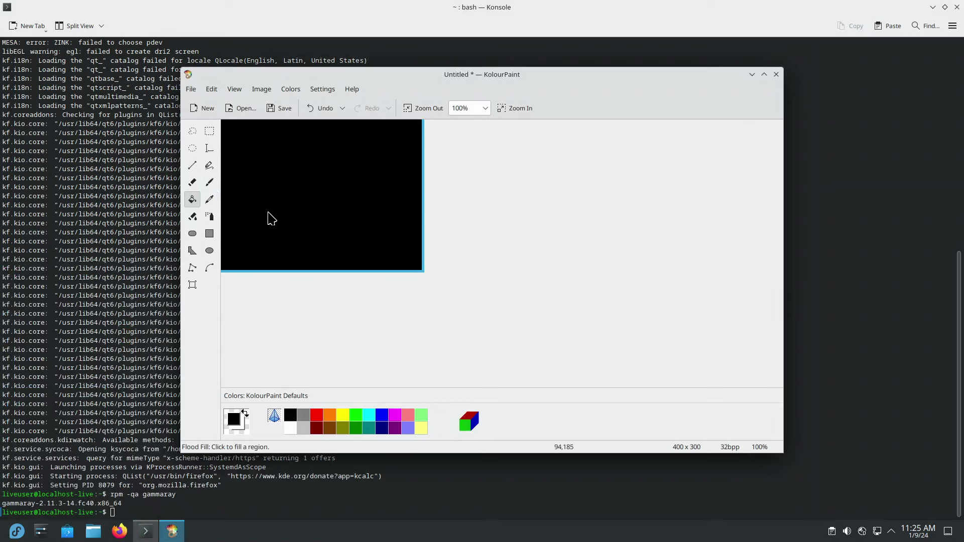
key(ctrl+z)
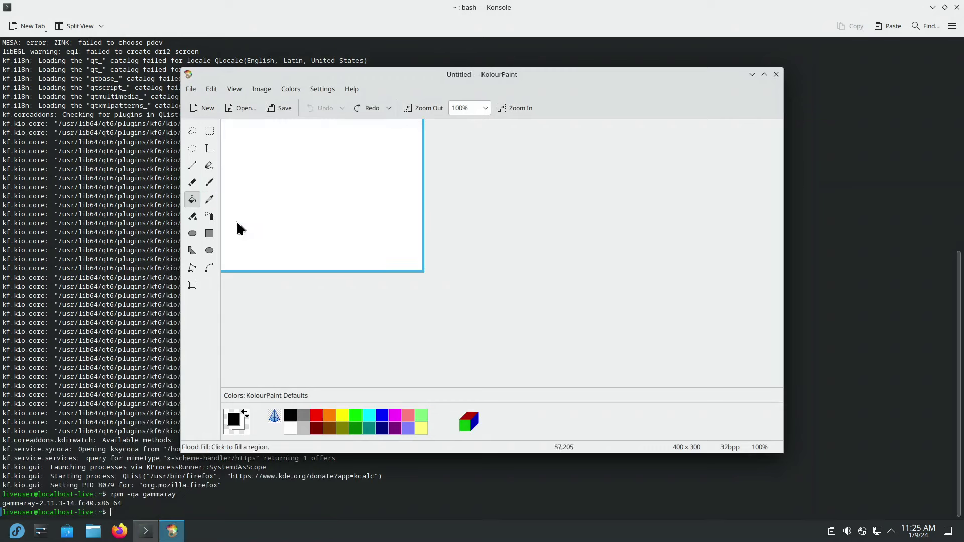
Step: Draw a black freehand scribble of overlapping loops on the canvas with the Pen tool
click(209, 200)
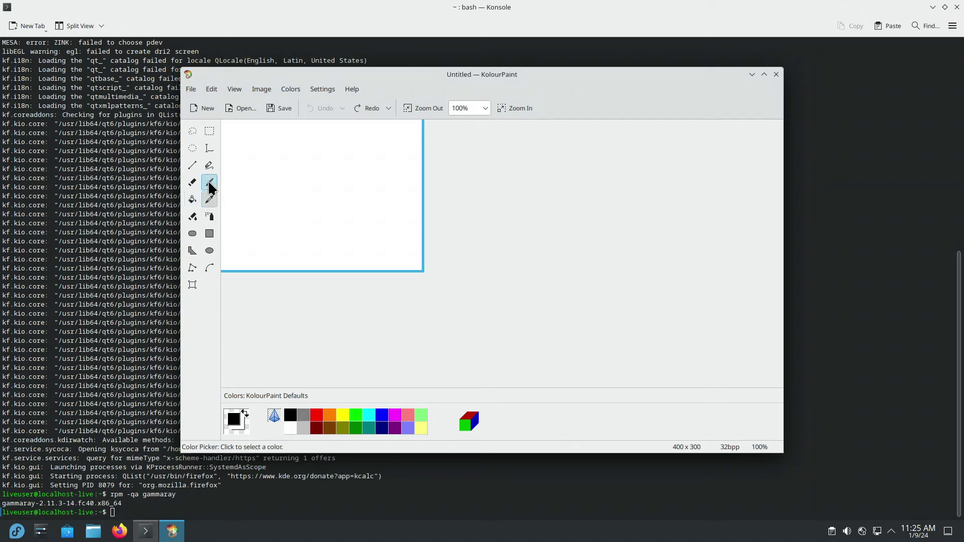
click(209, 165)
mouse_move(319, 148)
mouse_down()
mouse_move(352, 203)
mouse_move(365, 199)
mouse_up()
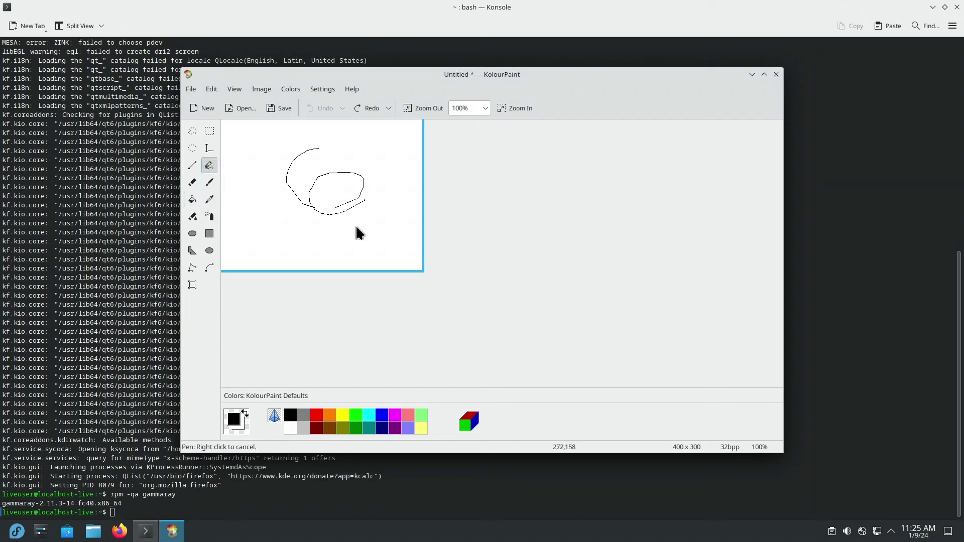
drag(359, 232, 353, 236)
Step: Flood fill the inside of the scribble's large loop with red, filling twice at different spots
click(193, 198)
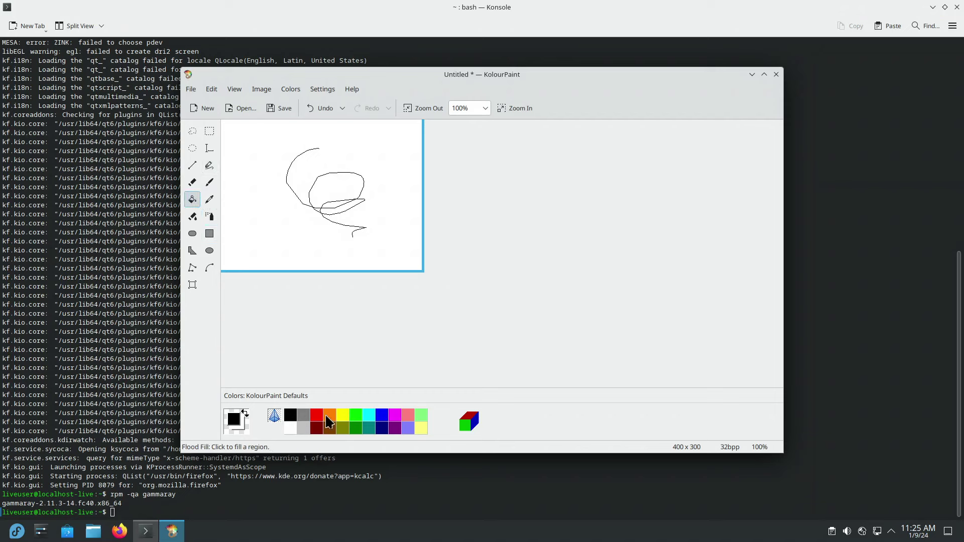
click(316, 414)
click(332, 196)
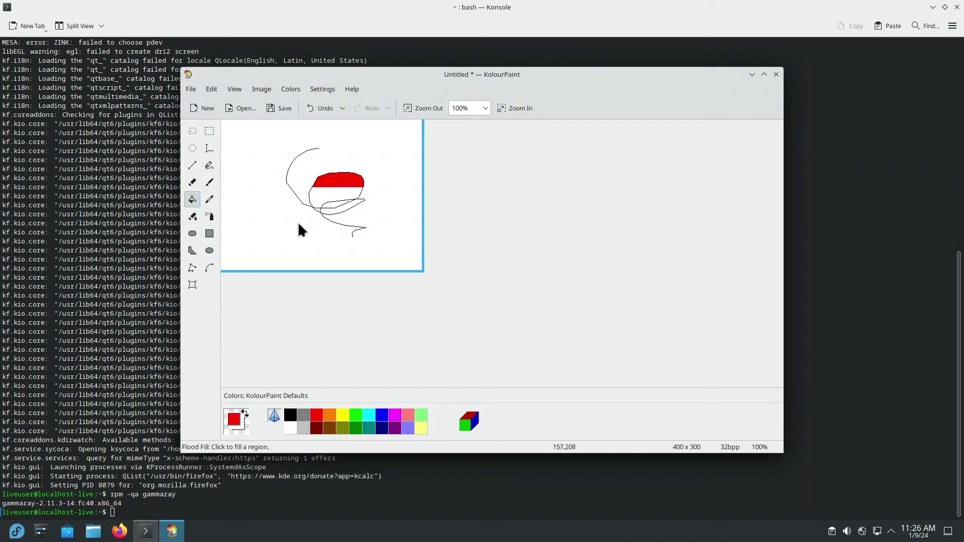
click(322, 194)
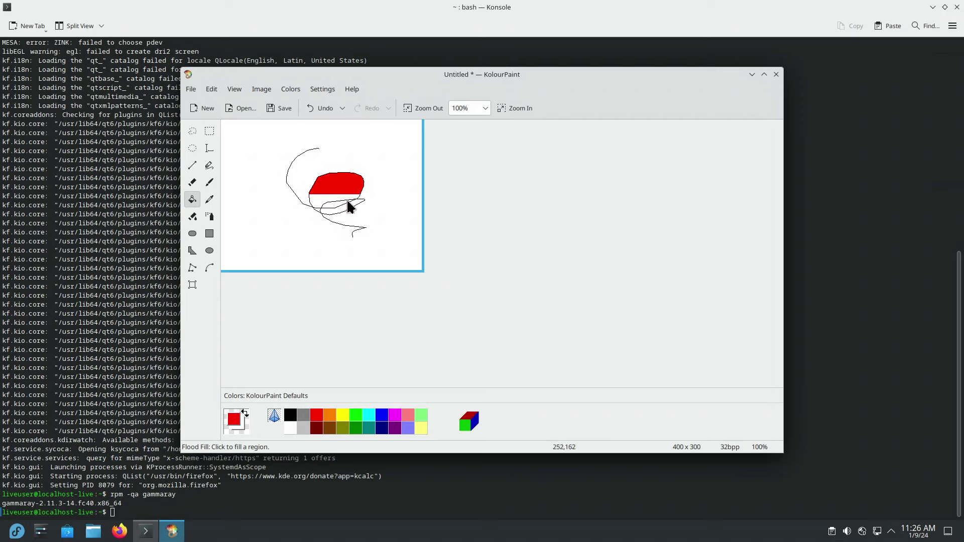
Step: Flood fill two of the small enclosed areas beneath the scribble's large loop with red
click(329, 204)
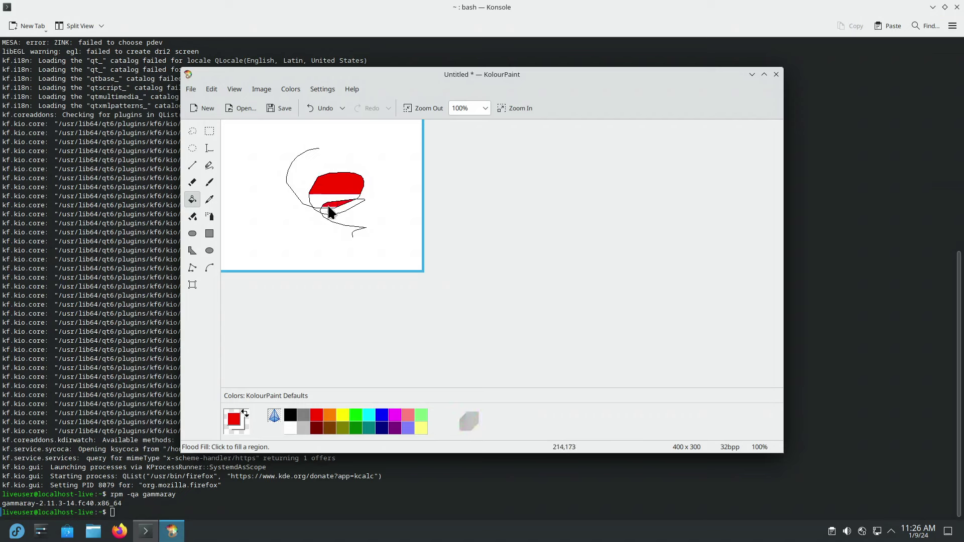
click(332, 210)
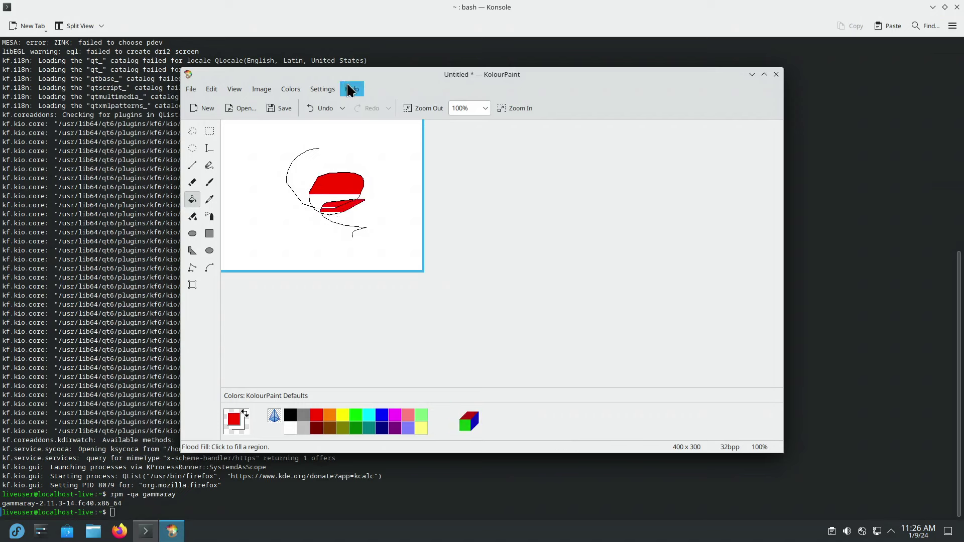
Step: Open the KolourPaint Handbook, enlarge its window and look through the table of contents to the end
click(351, 90)
click(371, 106)
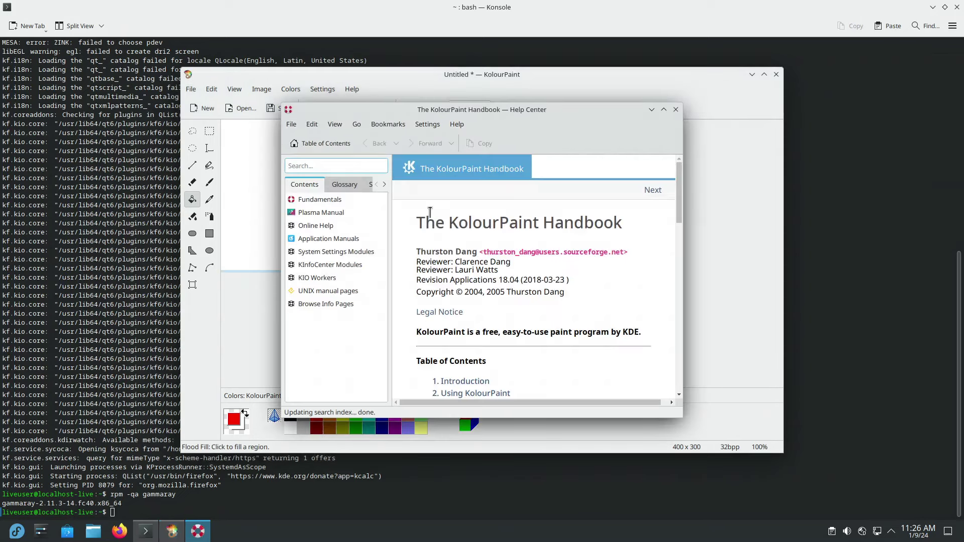
scroll(567, 270, down, 10)
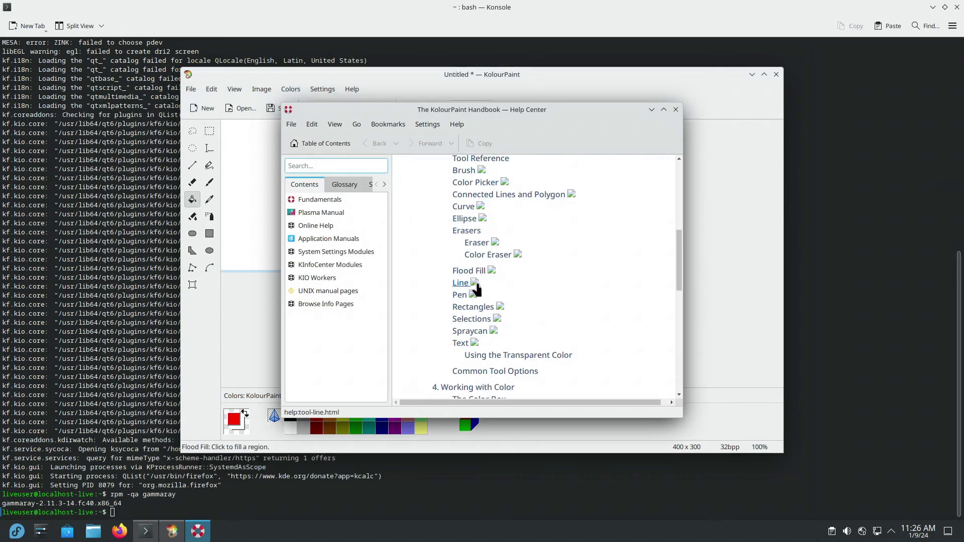
drag(284, 106, 176, 63)
scroll(441, 242, down, 9)
scroll(469, 366, down, 5)
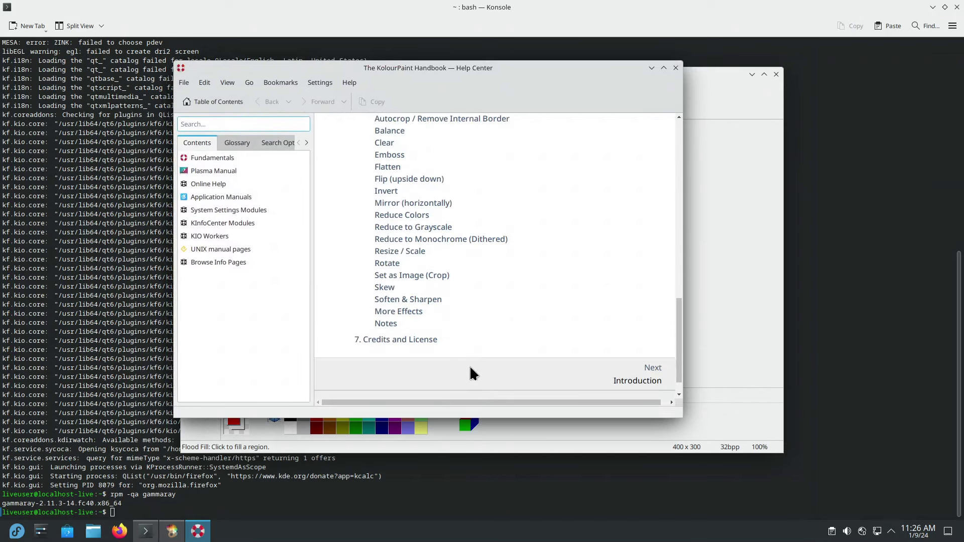
Step: Follow the link at the end of the handbook page and open KDE's bugtracker from the page it leads to
click(481, 395)
scroll(519, 310, down, 10)
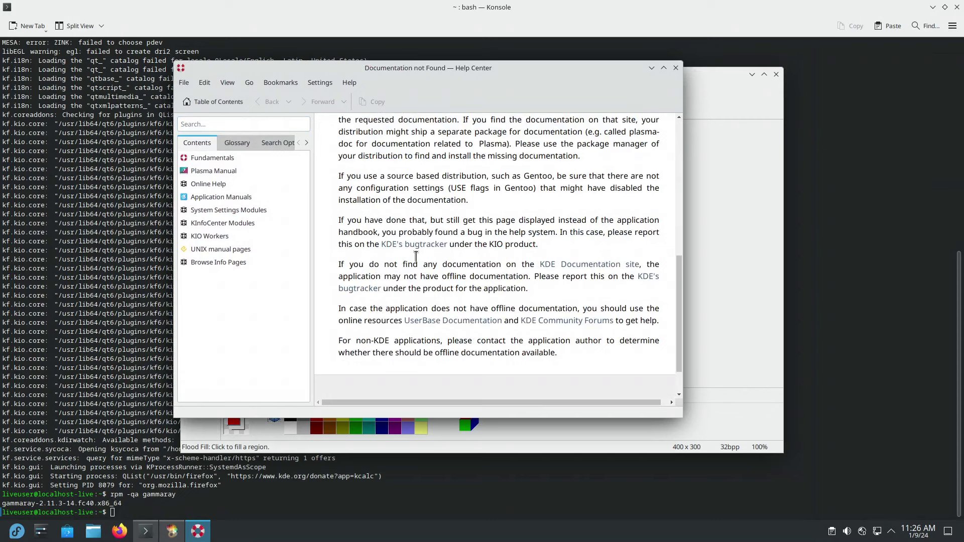
click(411, 246)
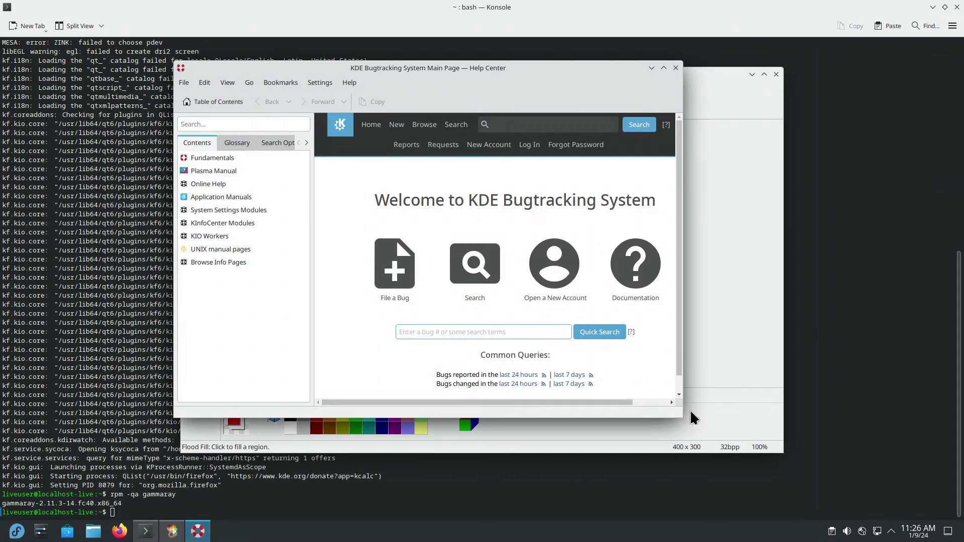
Step: Enlarge the Help Center window around the bugtracker page, check its Go navigation commands, and close Help Center
drag(682, 417, 868, 471)
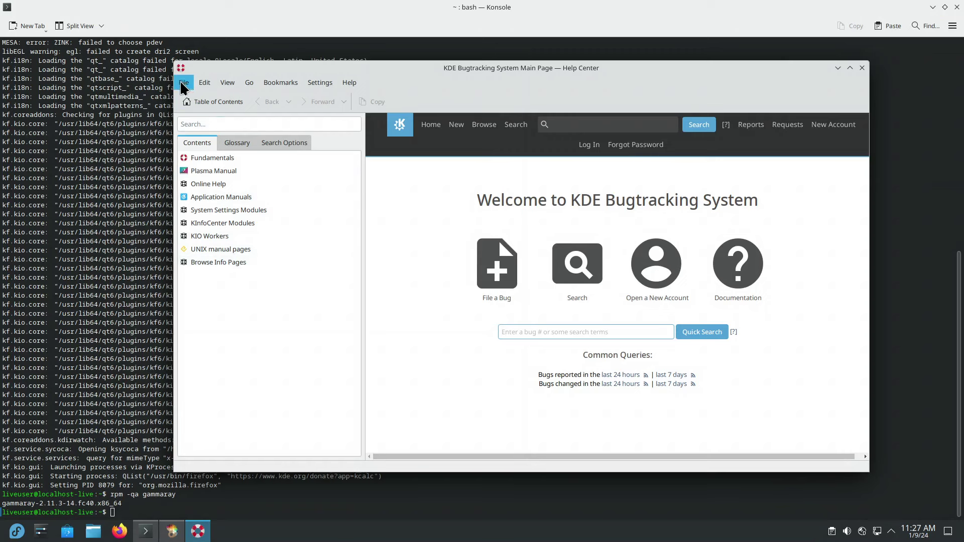
click(249, 84)
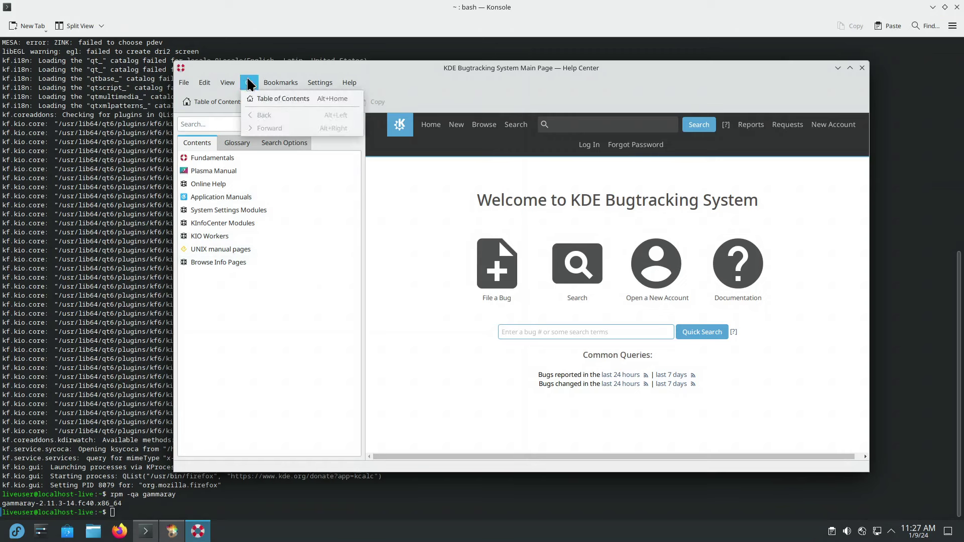
click(401, 231)
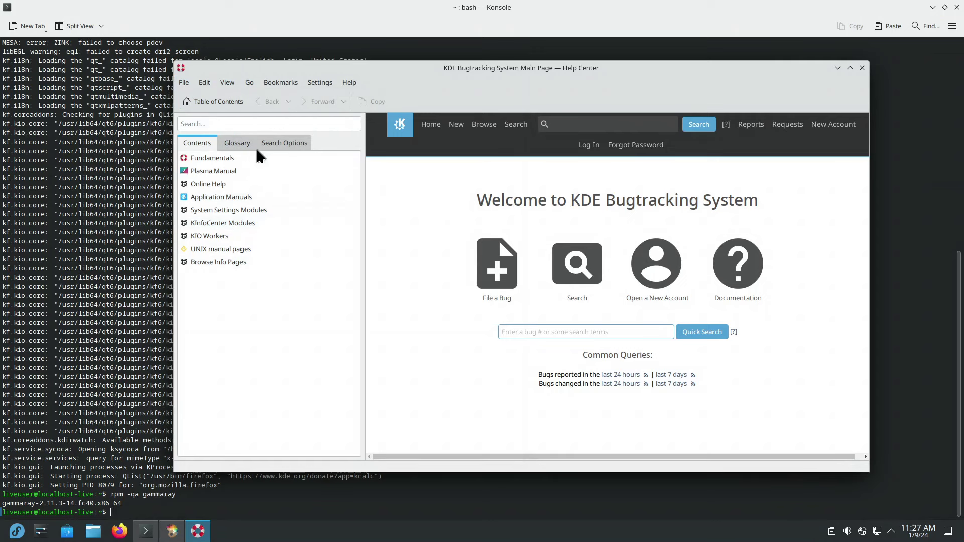
click(861, 68)
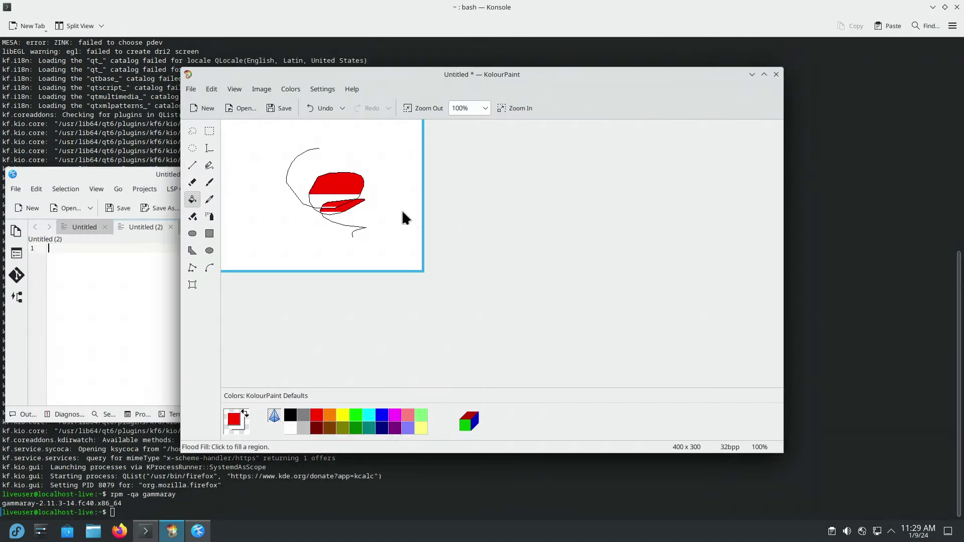
Step: Reapply the KolourPaint default colors, try a red flood fill on the drawing's white background and undo the fill
click(292, 93)
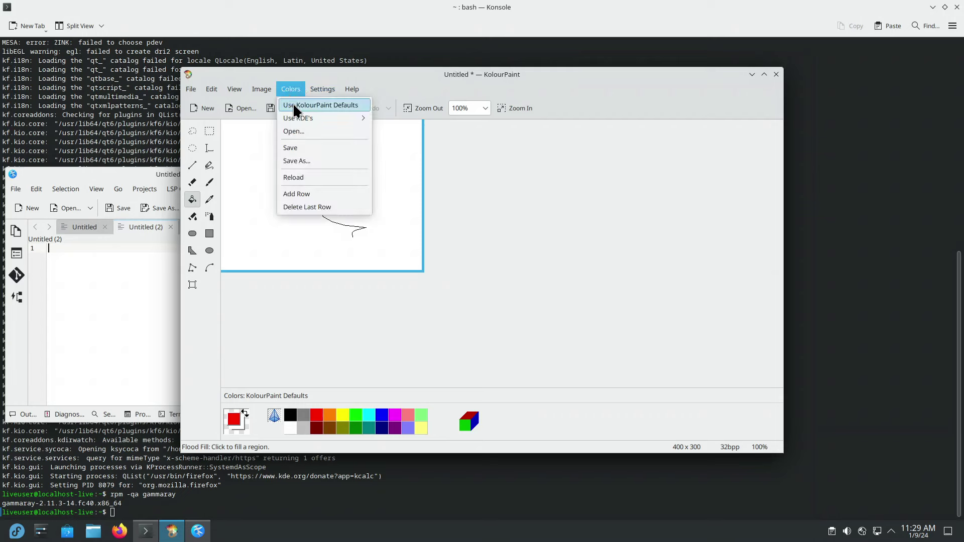
click(291, 109)
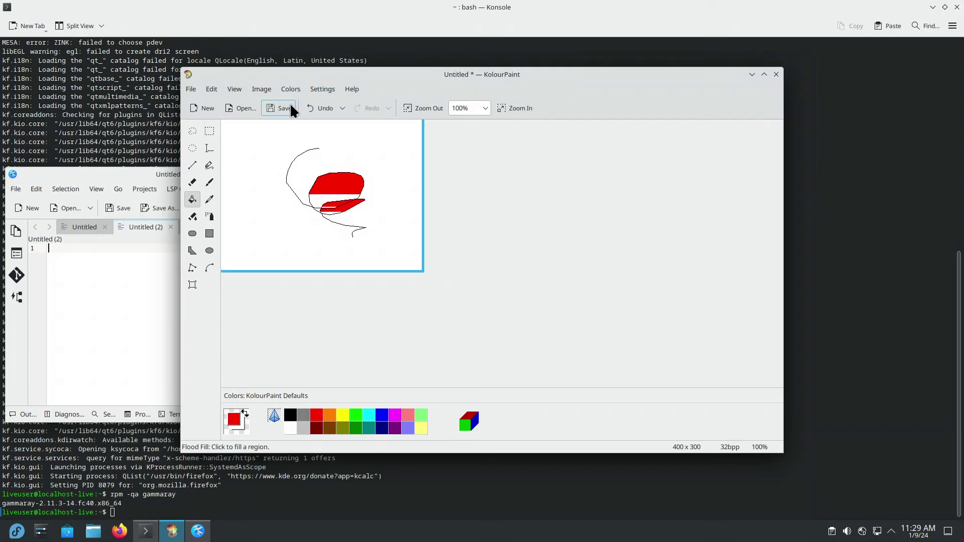
click(238, 179)
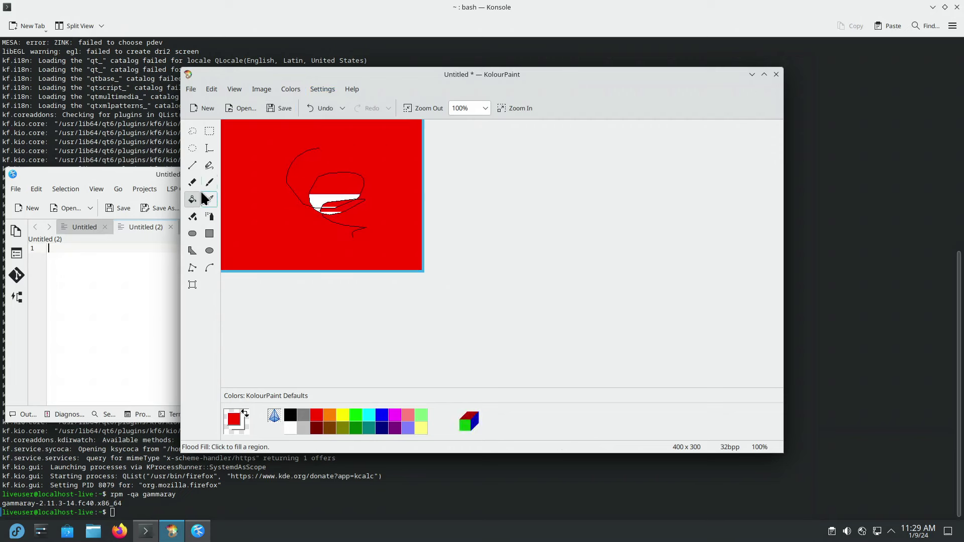
key(ctrl+z)
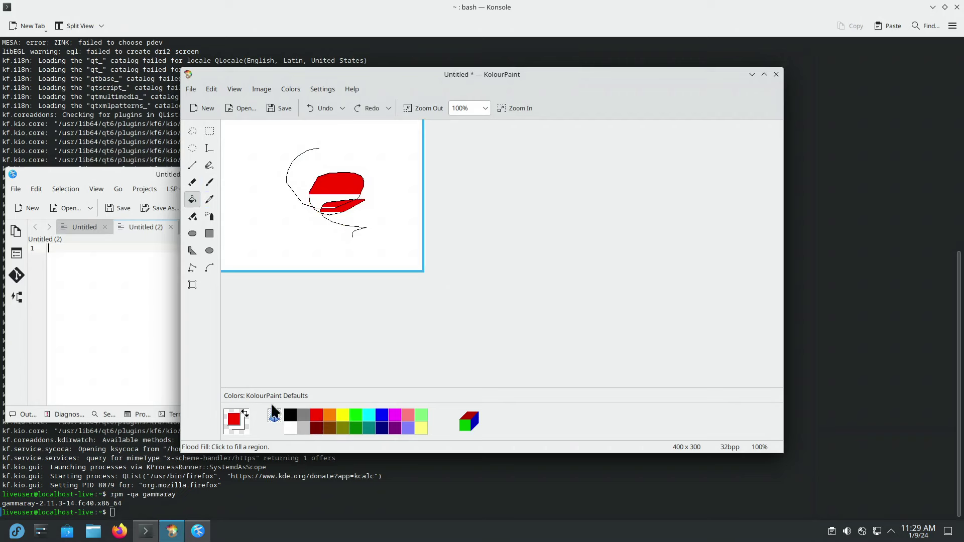
Step: Open the dialog for saving the color palette under a new name and cancel it
click(295, 89)
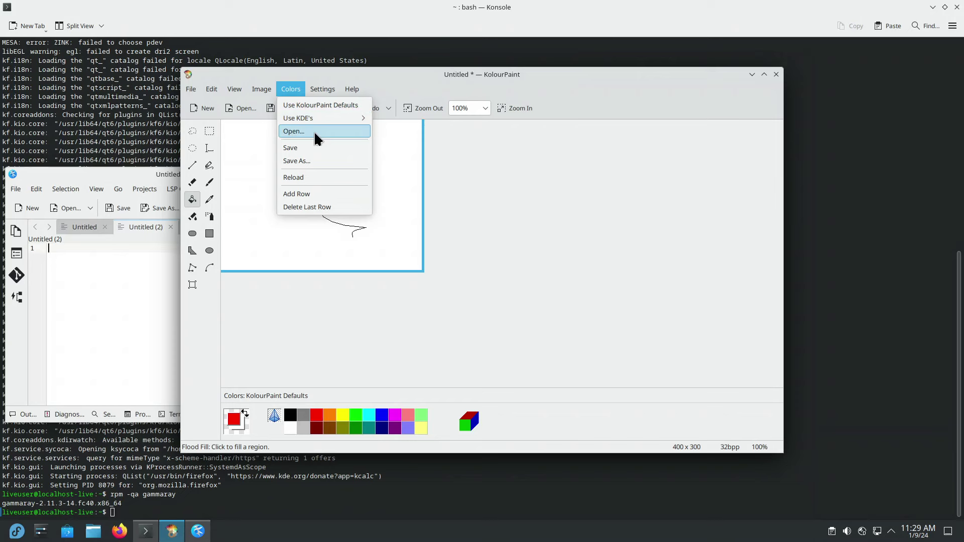
click(315, 162)
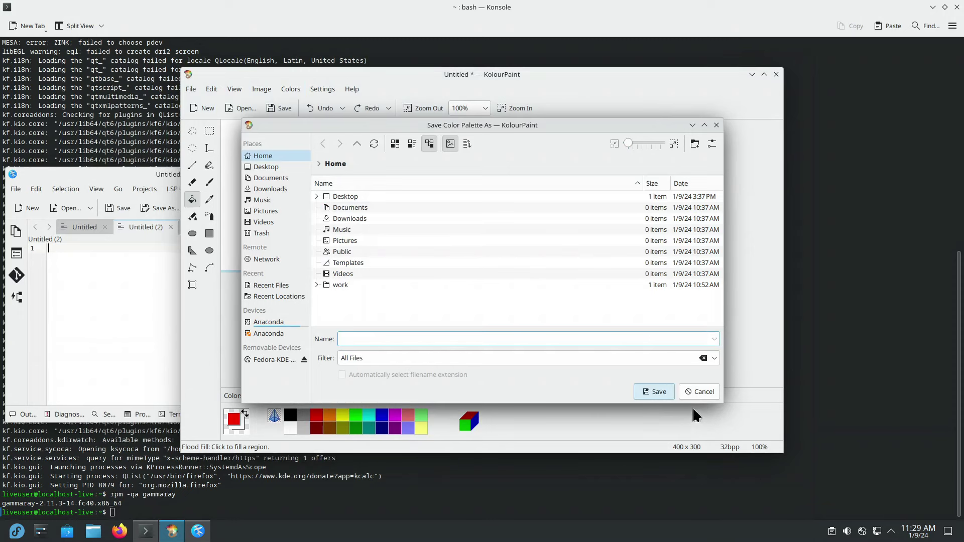
click(699, 392)
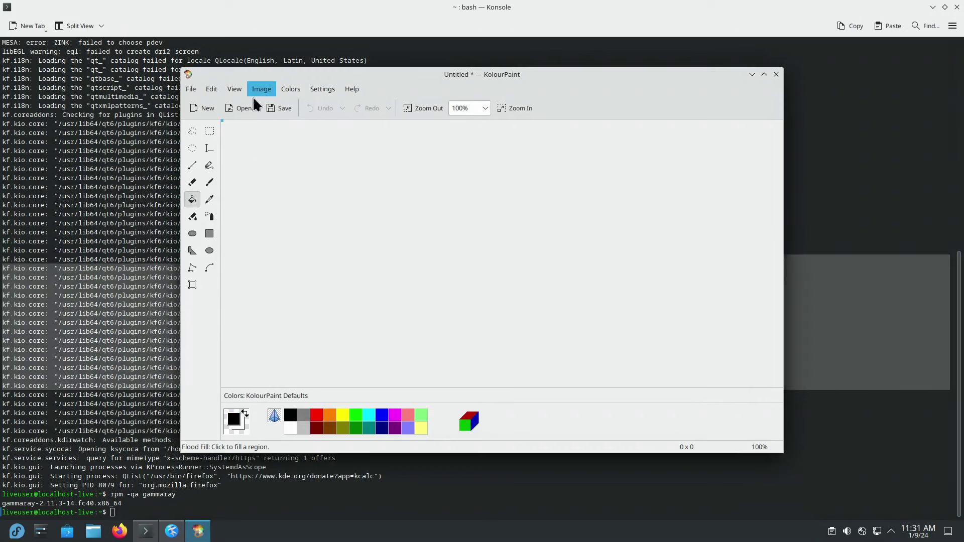
Step: Create a new blank image in its own window and close the older KolourPaint window
click(191, 89)
click(198, 106)
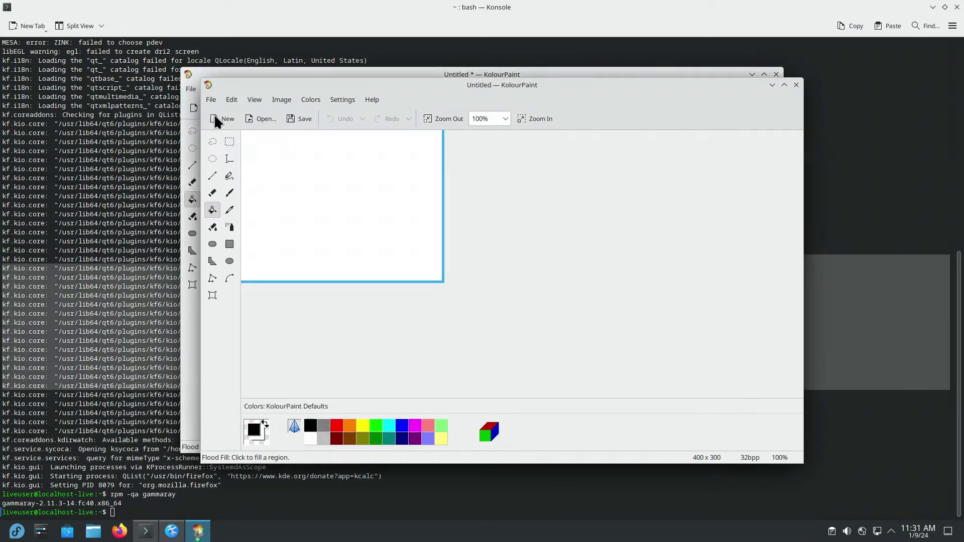
click(776, 75)
click(504, 286)
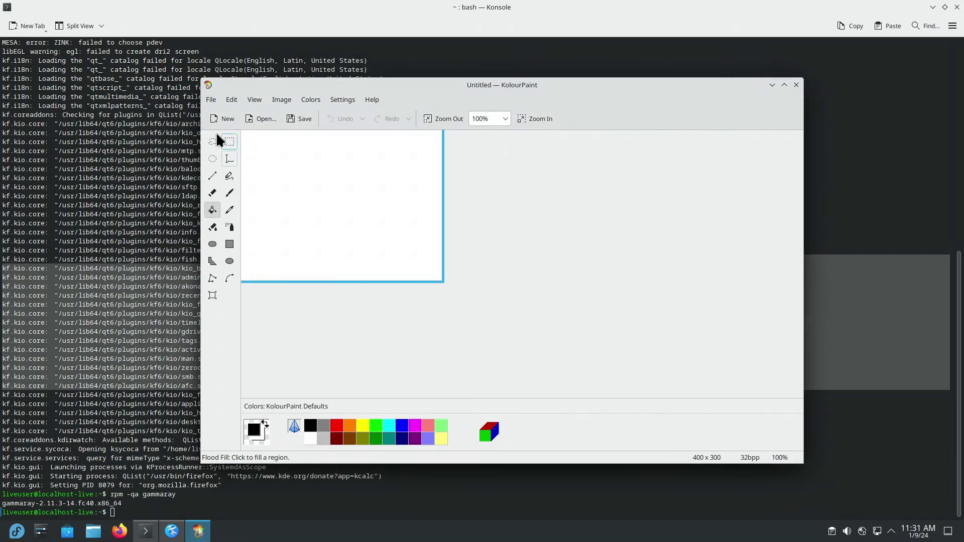
Step: Acquire a screenshot with a 2-second snapshot delay and the main window hidden, then minimize the KolourPaint window
click(210, 100)
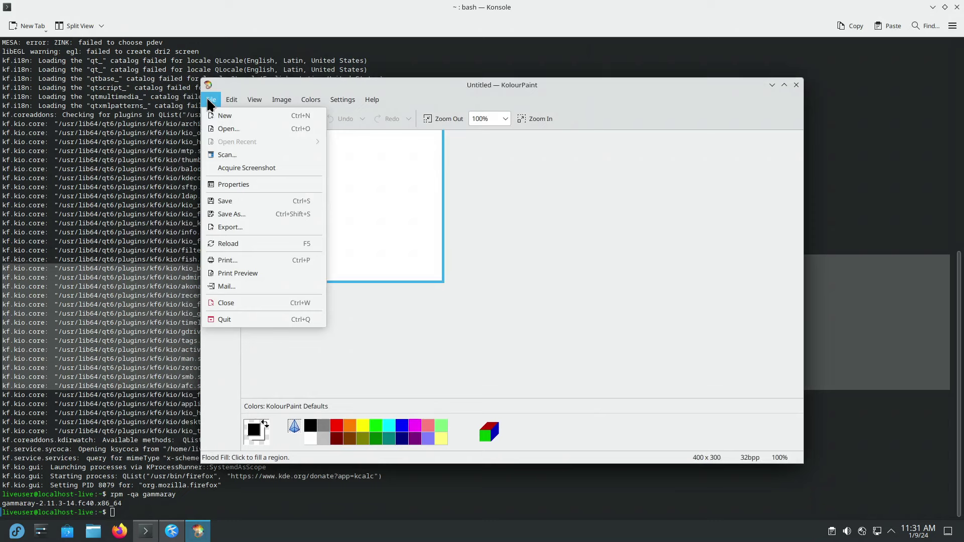
click(246, 168)
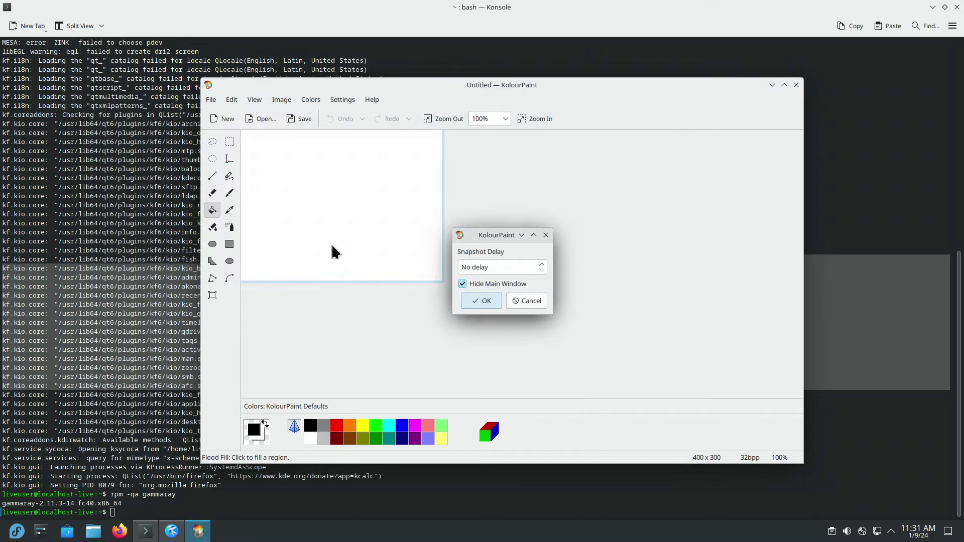
click(543, 264)
click(542, 265)
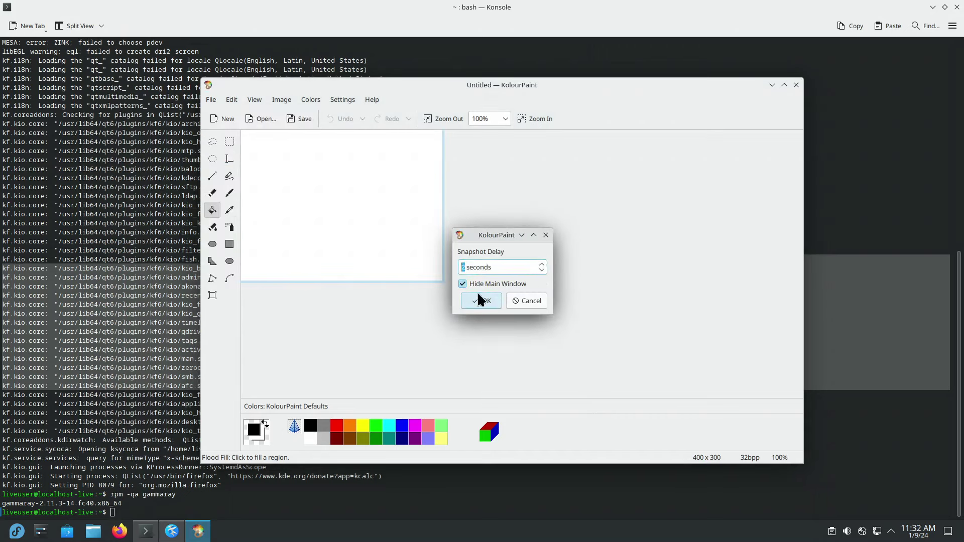
click(486, 303)
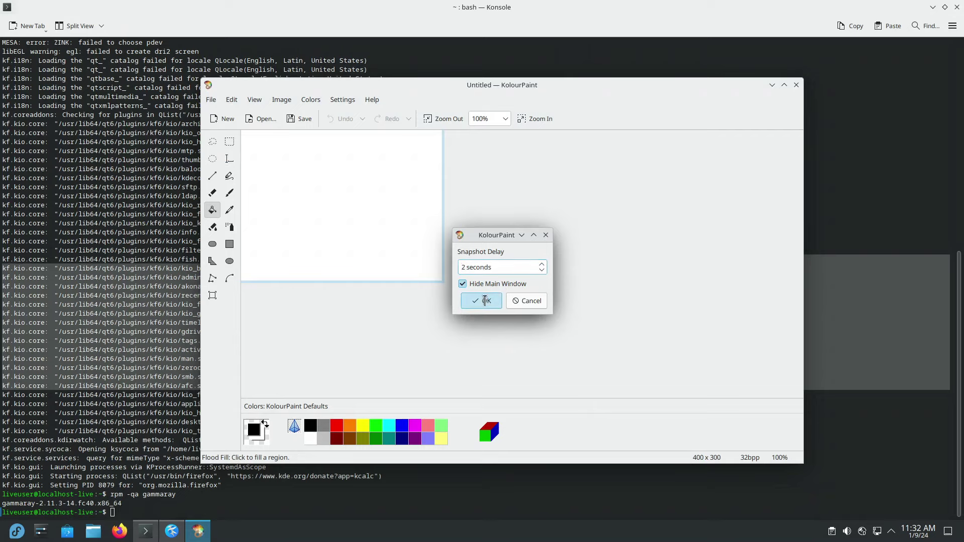
drag(164, 150, 228, 250)
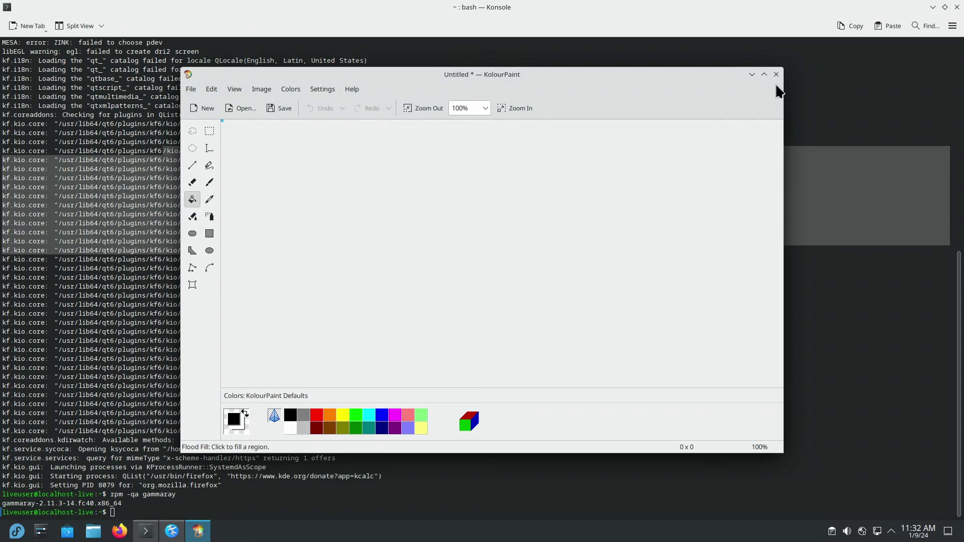
click(751, 75)
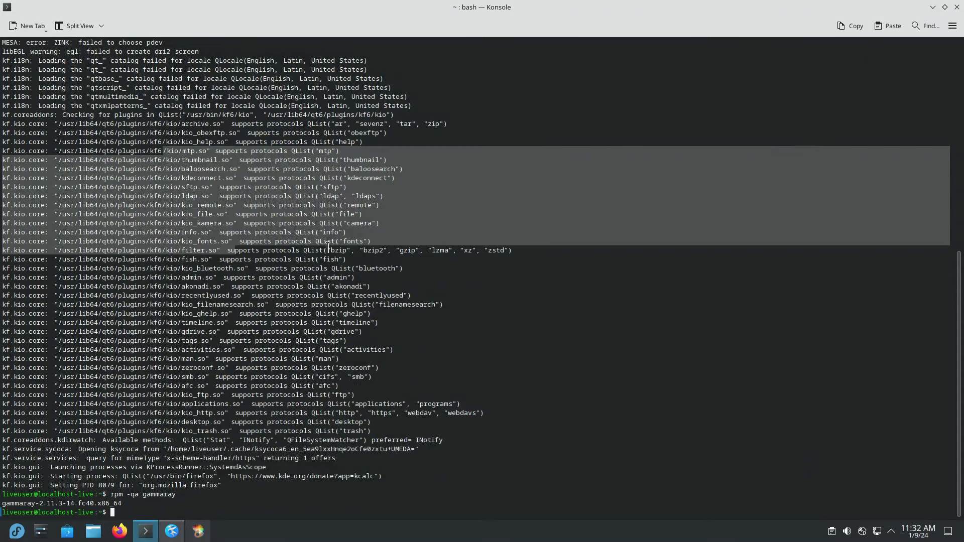
Step: Try highlighting different ranges of the kf.kio.core plugin lines in the terminal output and clear the selection
click(278, 108)
drag(171, 116, 227, 246)
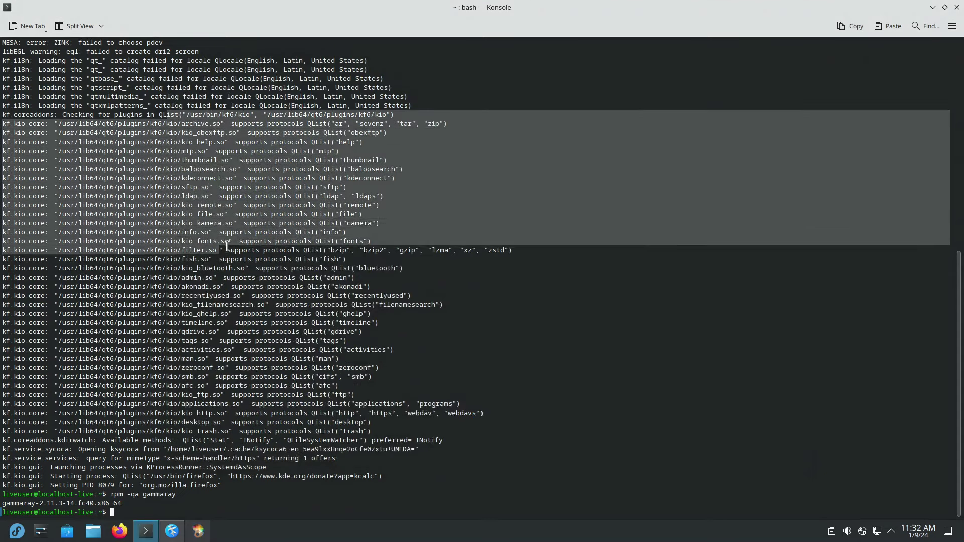
click(191, 151)
drag(147, 116, 190, 241)
click(211, 246)
drag(163, 123, 186, 190)
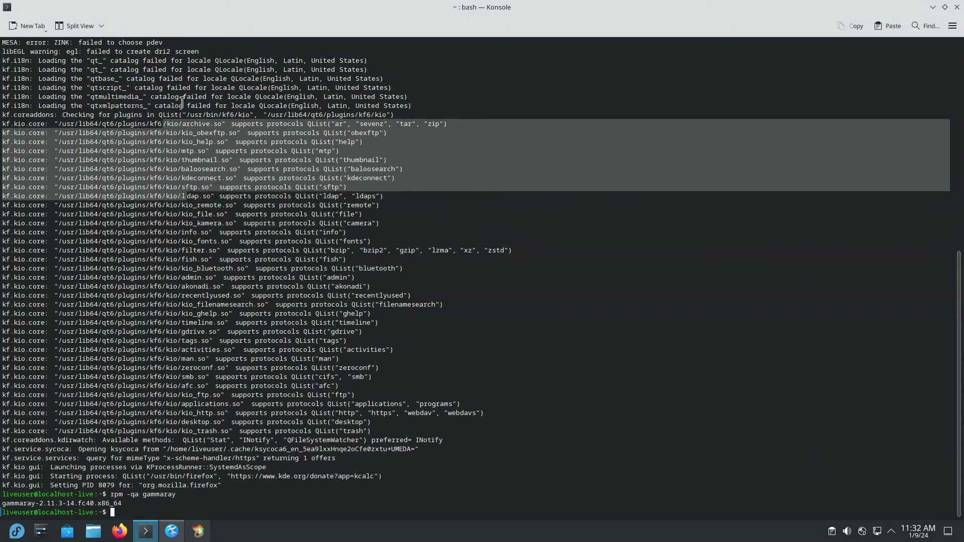
click(165, 124)
drag(163, 124, 185, 130)
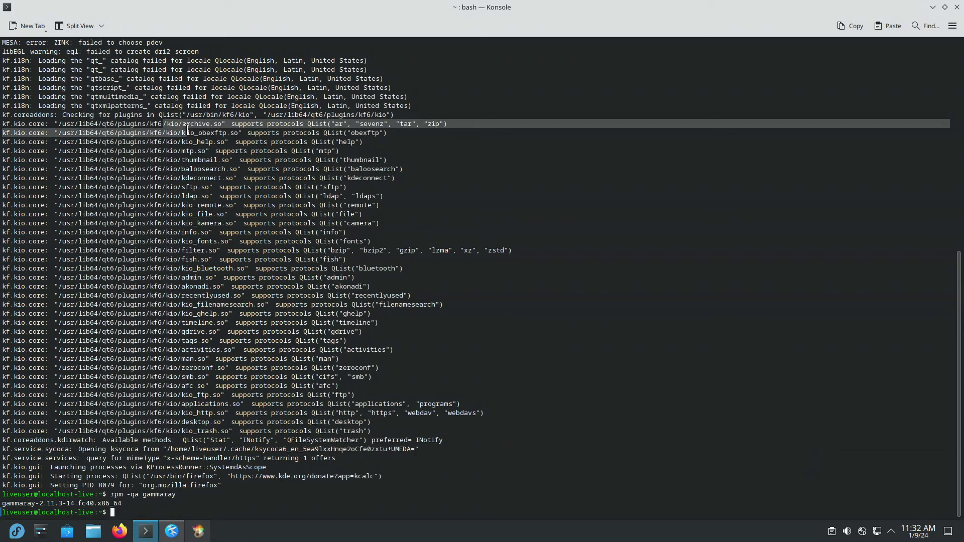
drag(182, 135, 192, 175)
click(183, 110)
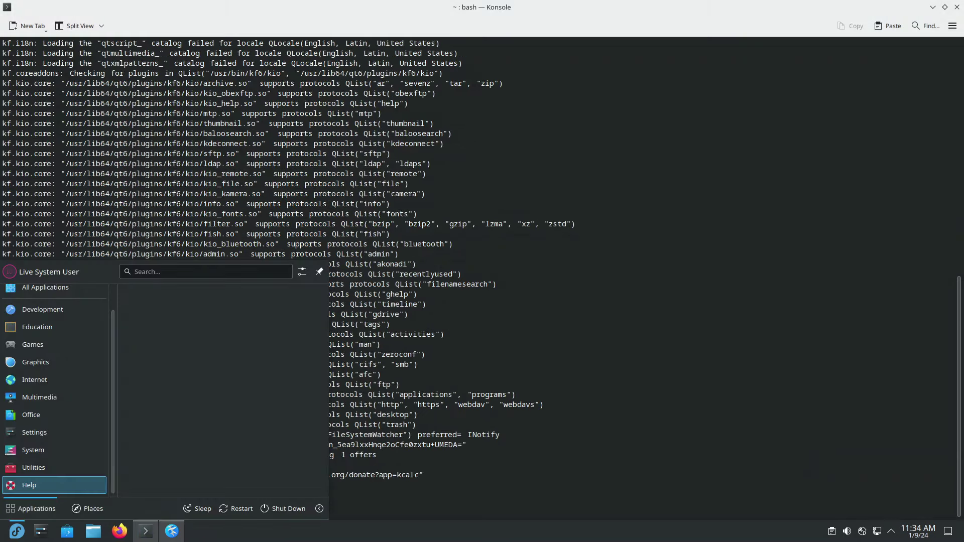
Step: Look through the application launcher's categories and open the Help Center
click(15, 533)
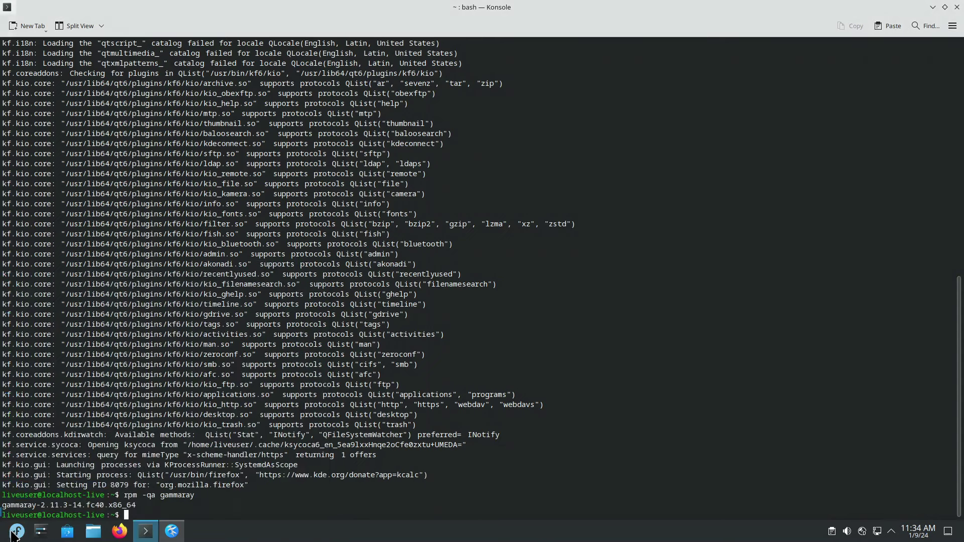
click(15, 534)
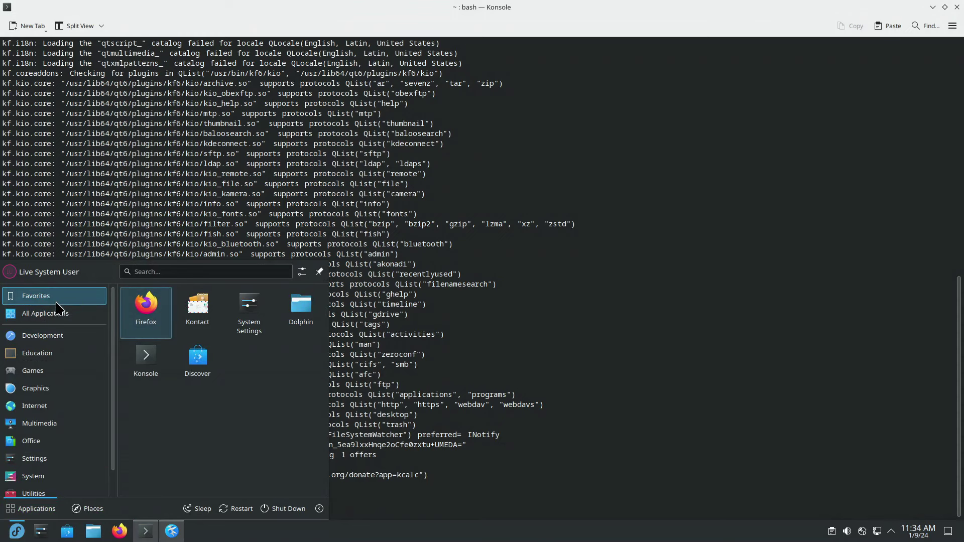
mouse_move(47, 411)
scroll(46, 411, down, 1)
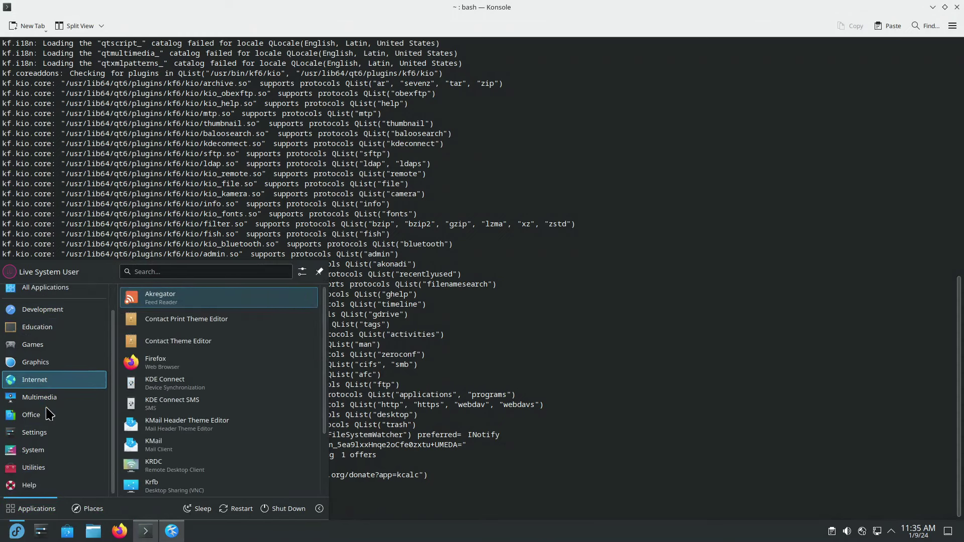
mouse_move(38, 474)
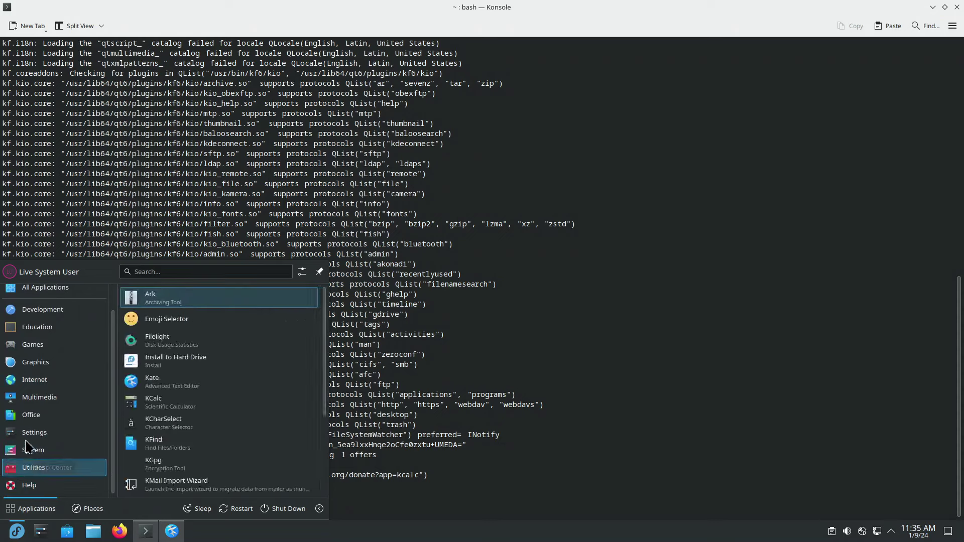
mouse_move(39, 384)
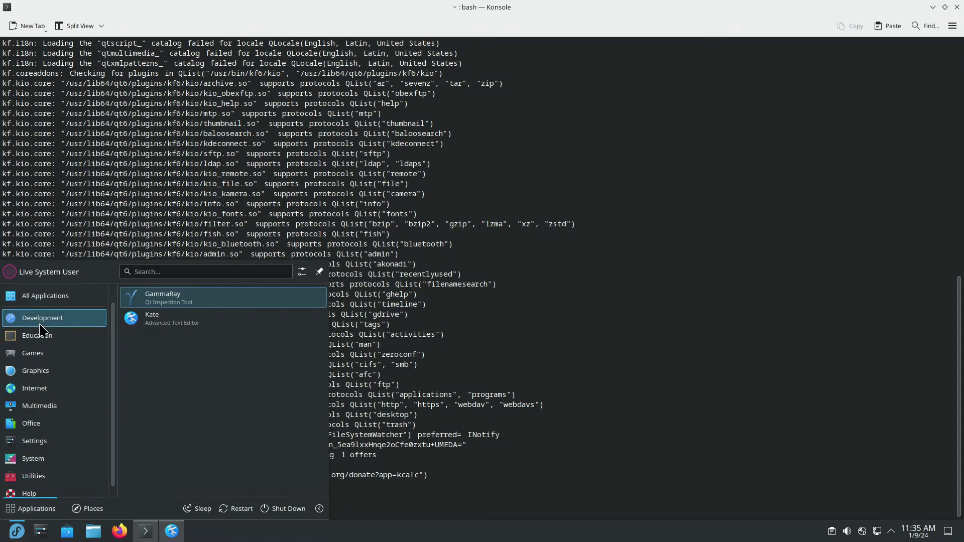
click(29, 494)
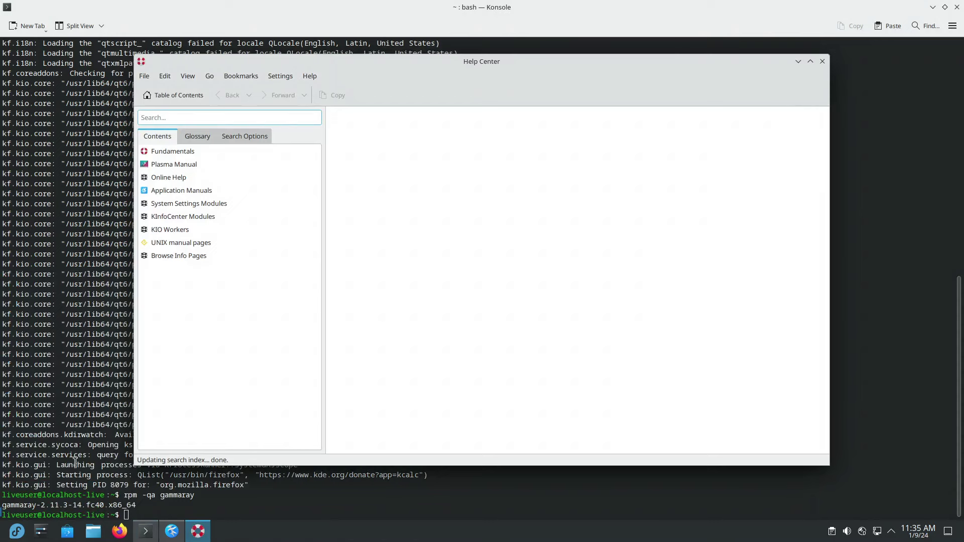
Step: Review the launcher's categories again and examine the Help Center's editing, bookmark and settings commands
click(7, 533)
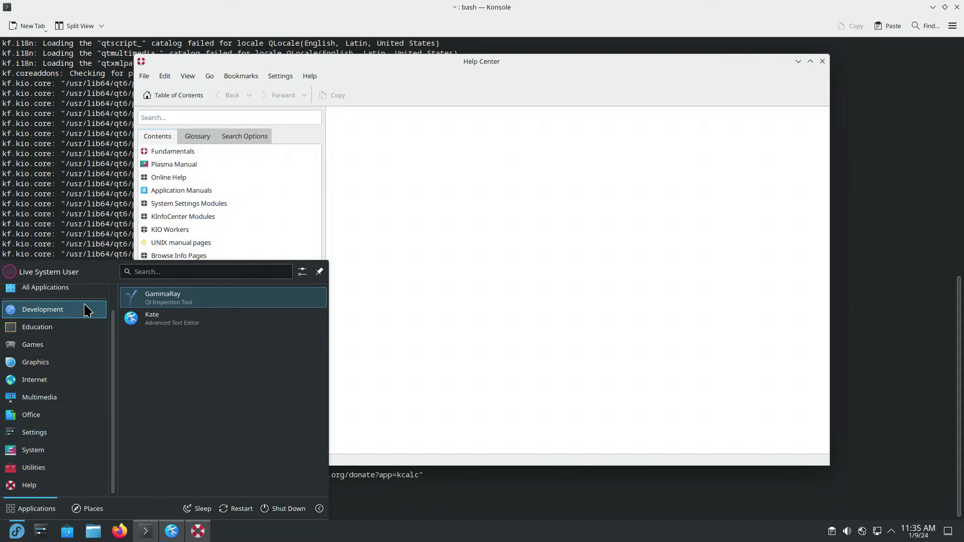
mouse_move(71, 473)
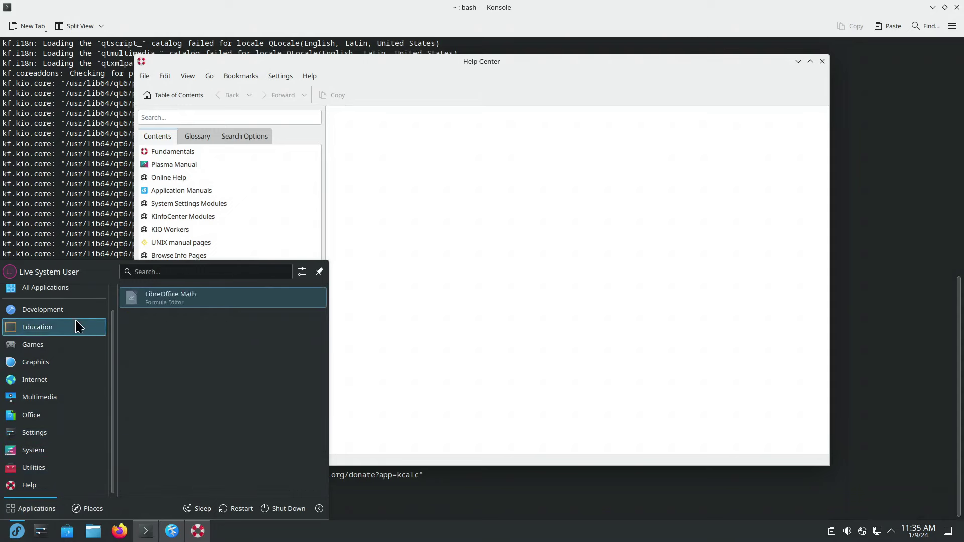
mouse_move(73, 319)
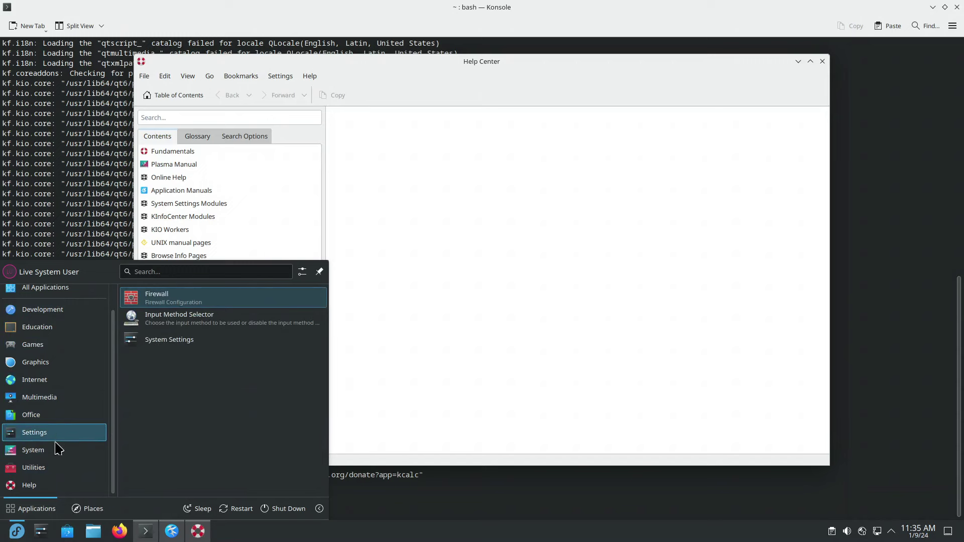
mouse_move(50, 488)
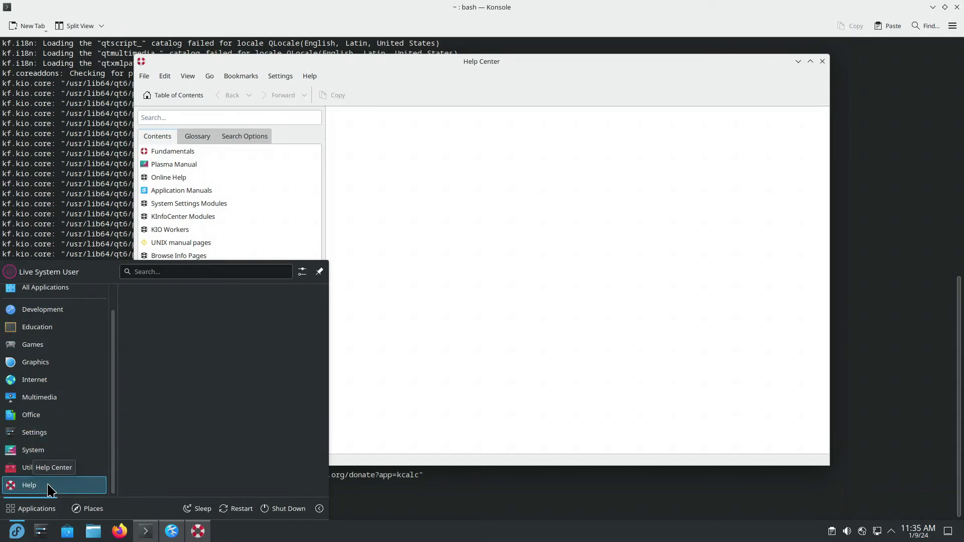
click(184, 76)
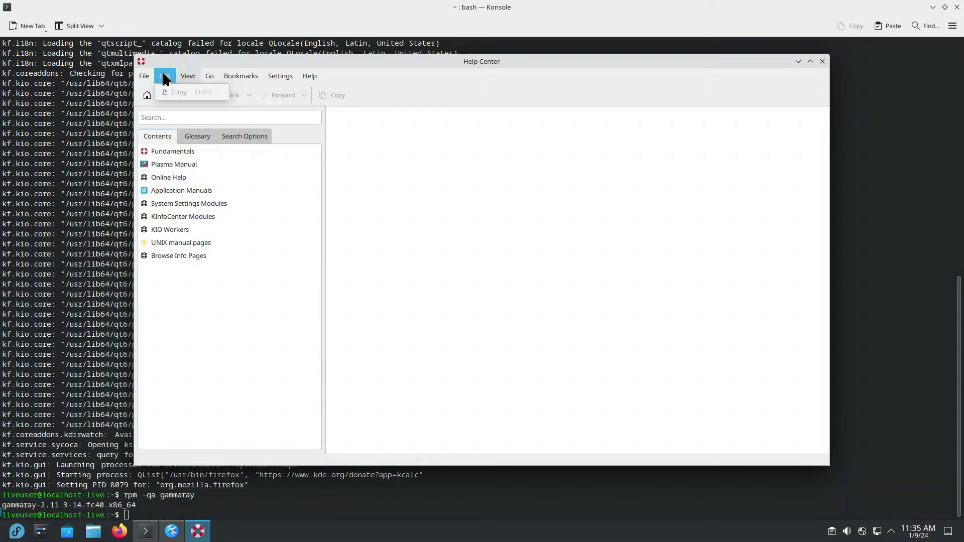
mouse_move(142, 77)
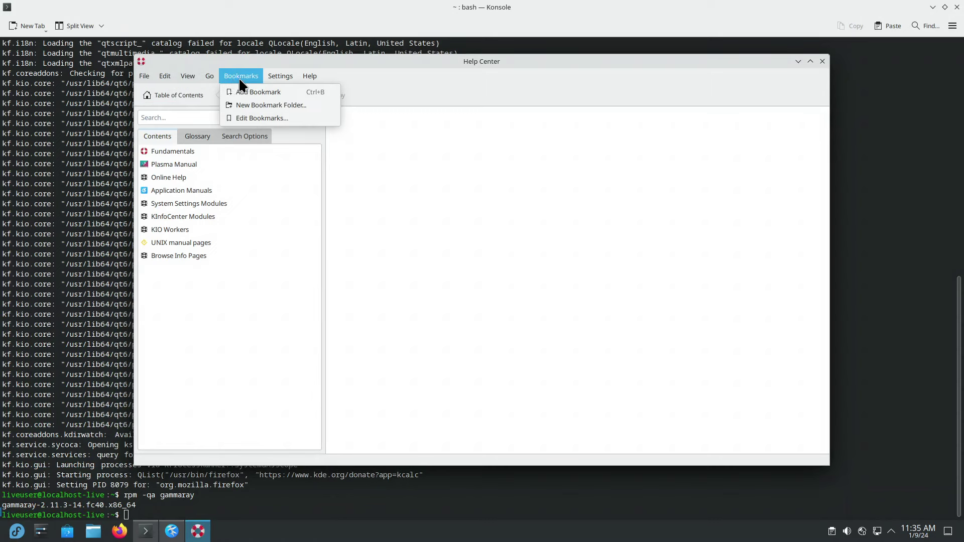
mouse_move(281, 77)
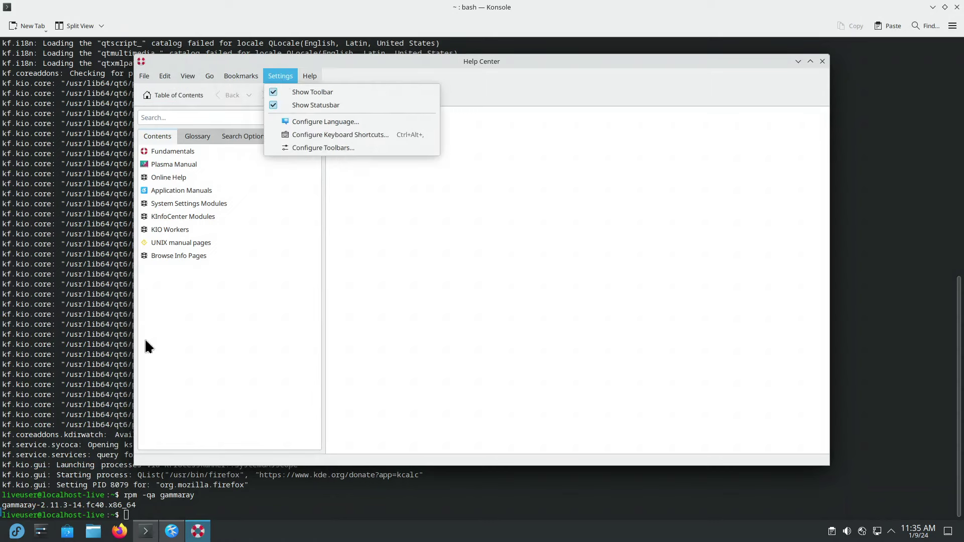
Step: Switch to Kate to examine its view options, including Code Folding, and return to the Help Center
click(173, 537)
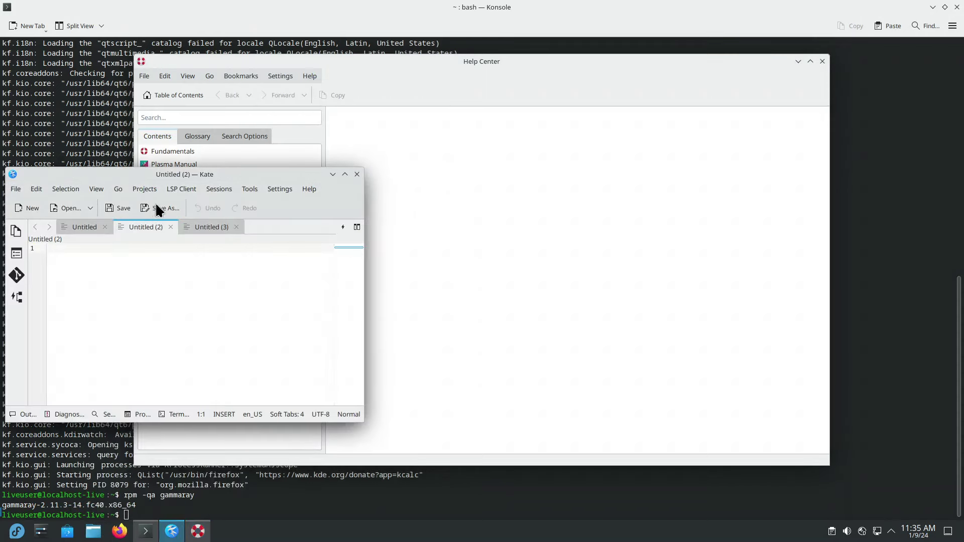
click(146, 189)
mouse_move(113, 192)
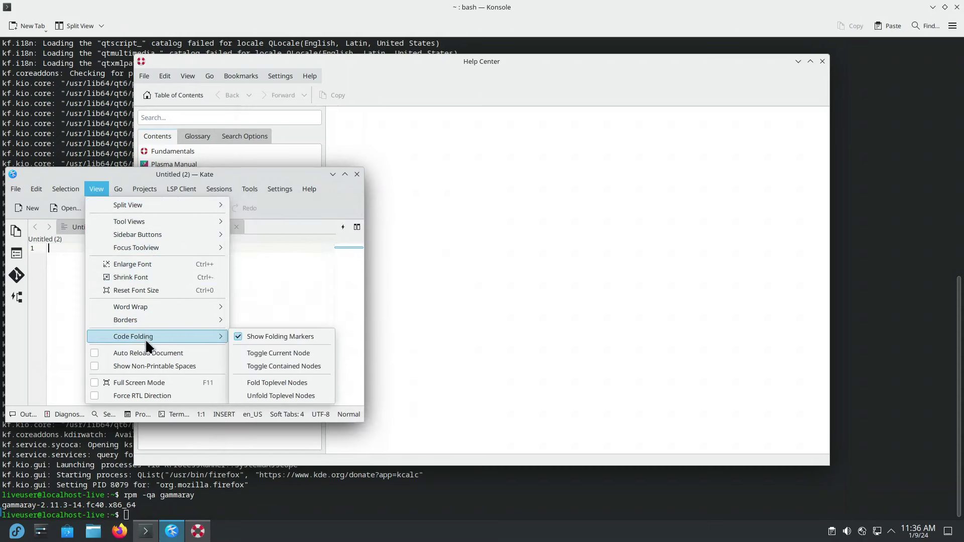
click(17, 531)
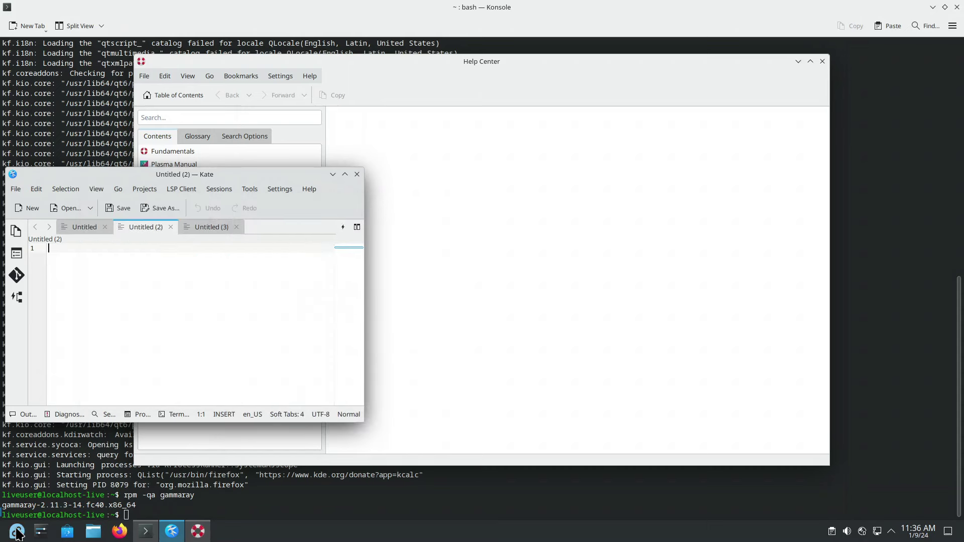
click(17, 531)
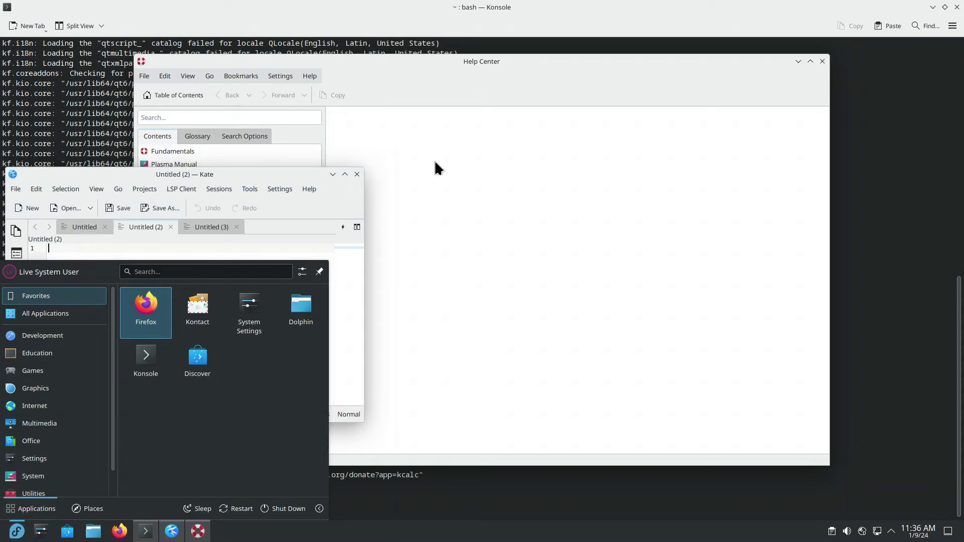
click(418, 105)
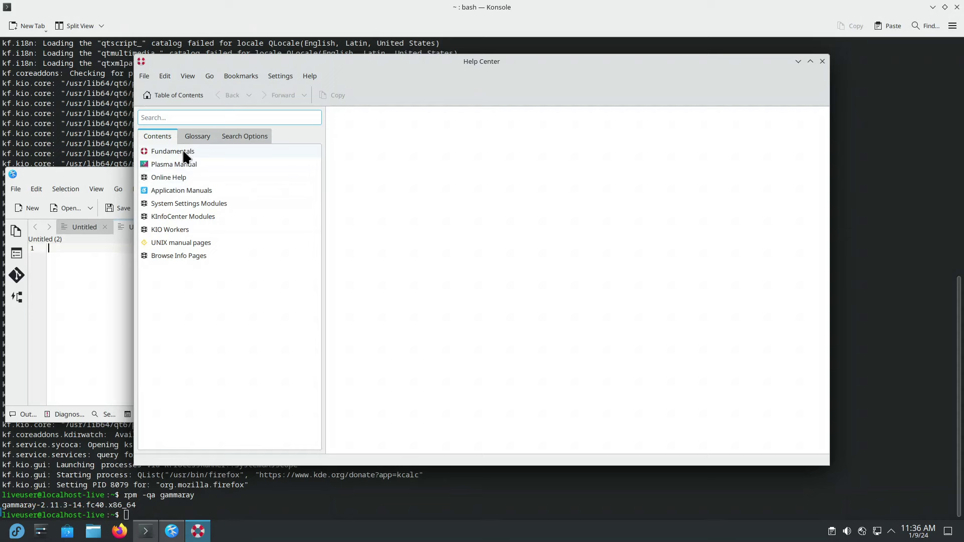
Step: Open the Application Manuals page, highlight its header title and clear the selection
click(180, 190)
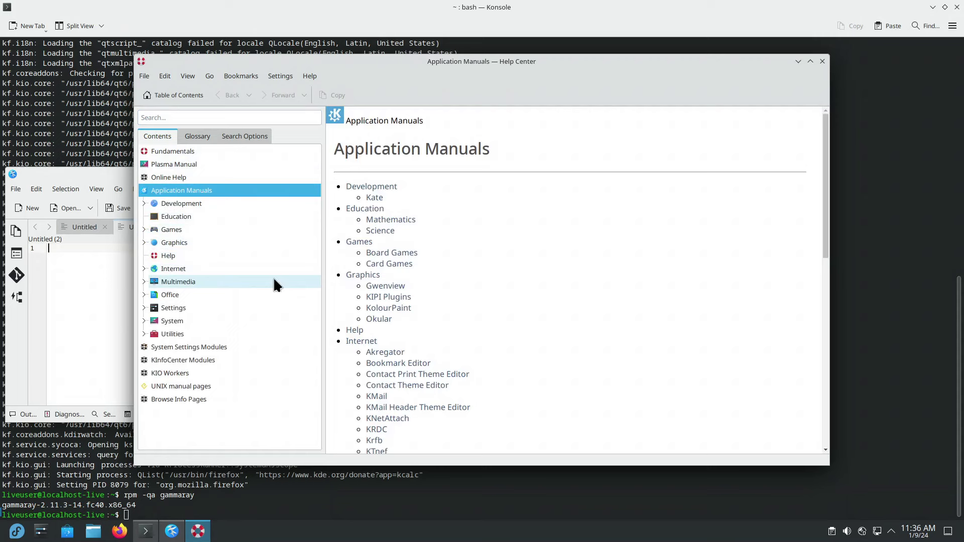
drag(423, 120, 331, 118)
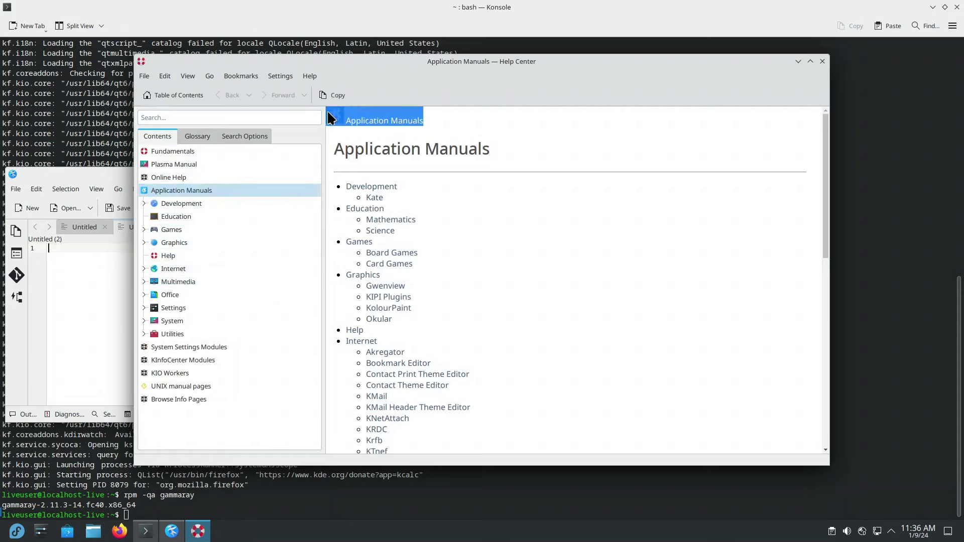
click(381, 129)
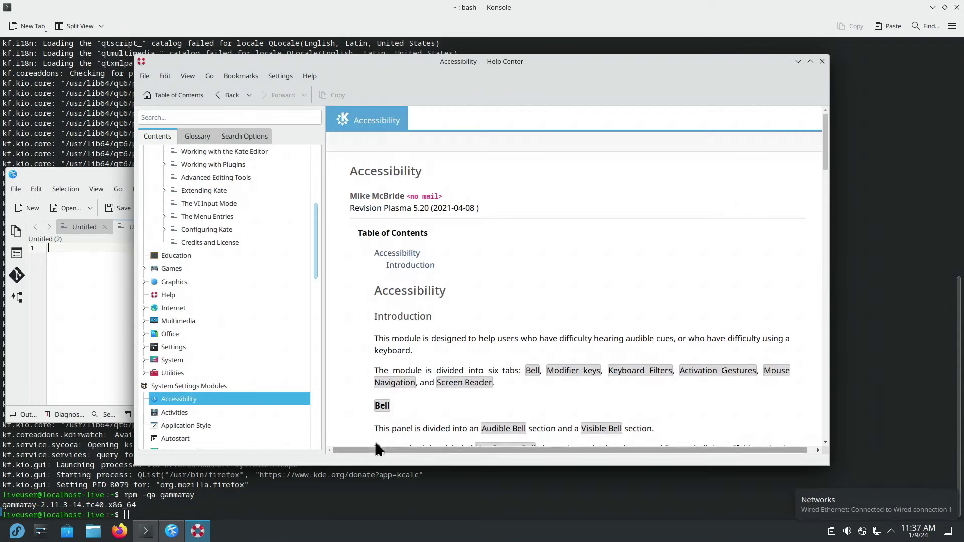
Step: View the Plasma Manual and Fundamentals handbooks and collapse both entries in the contents tree
scroll(196, 232, up, 6)
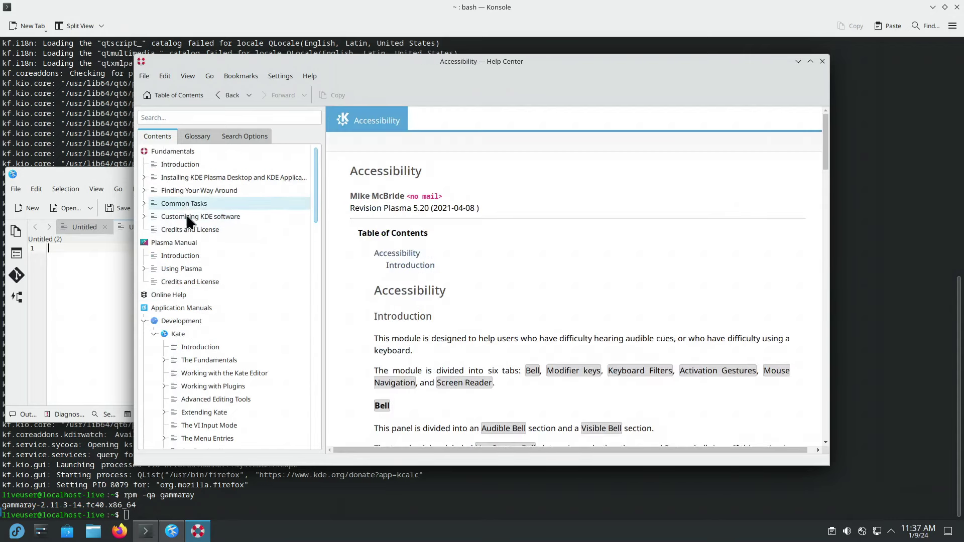
click(187, 242)
click(187, 242)
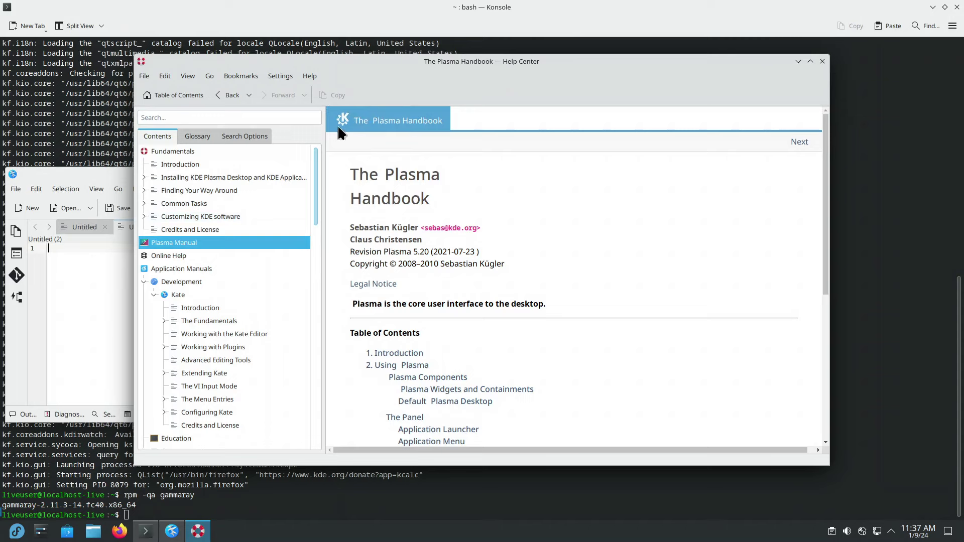
click(171, 151)
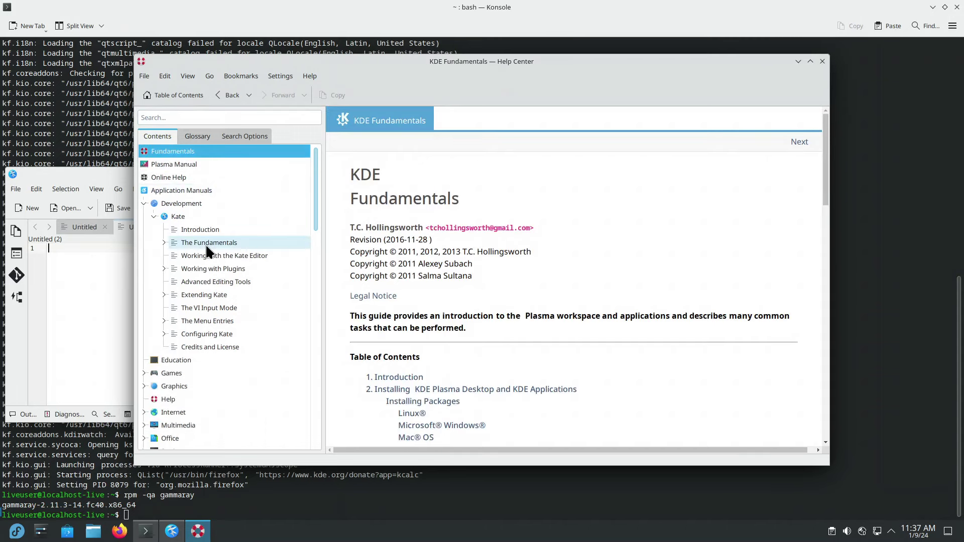
Step: View the Application Manuals, Plasma Manual and Online Help pages, ending on Application Manuals with its categories expanded
click(186, 188)
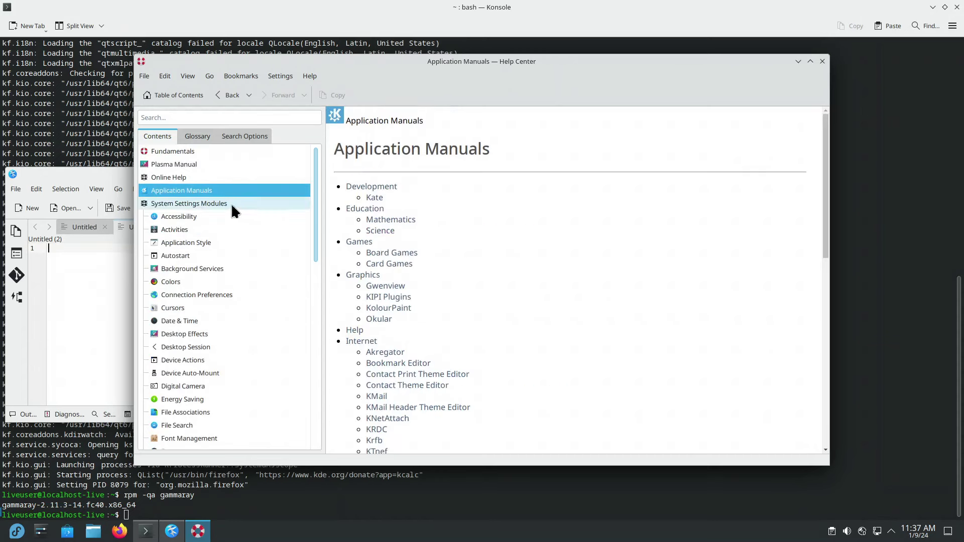
click(174, 165)
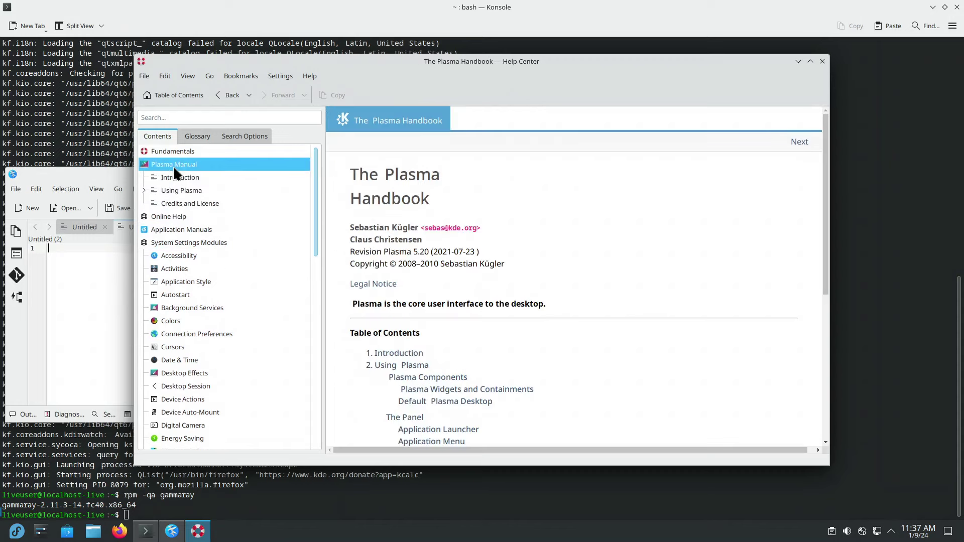
click(170, 218)
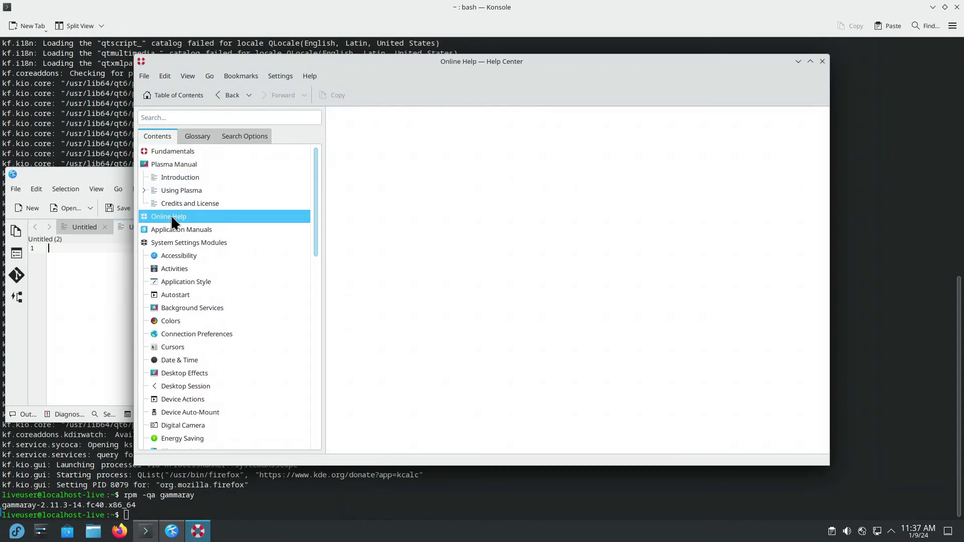
click(176, 229)
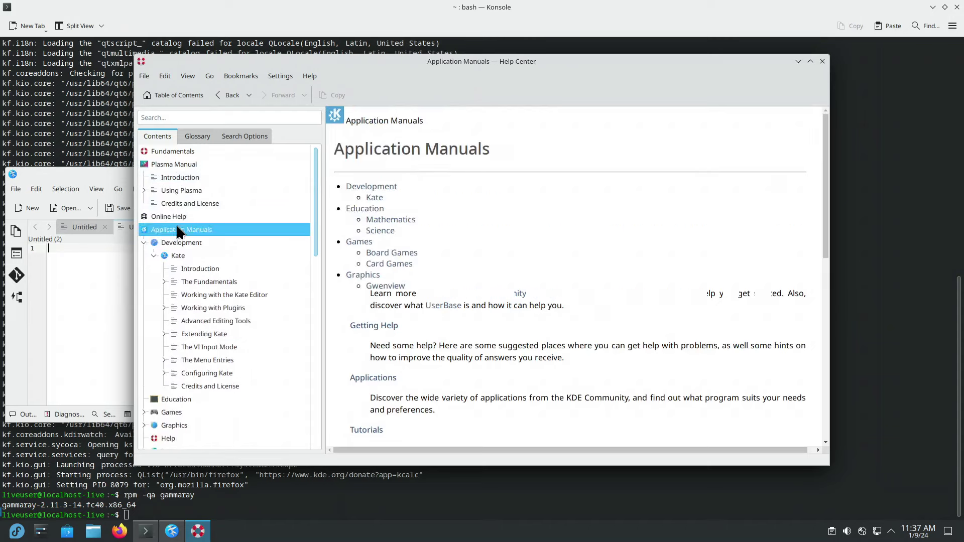
Step: View the Development and System Settings Modules pages and collapse both entries in the contents tree
scroll(217, 400, down, 1)
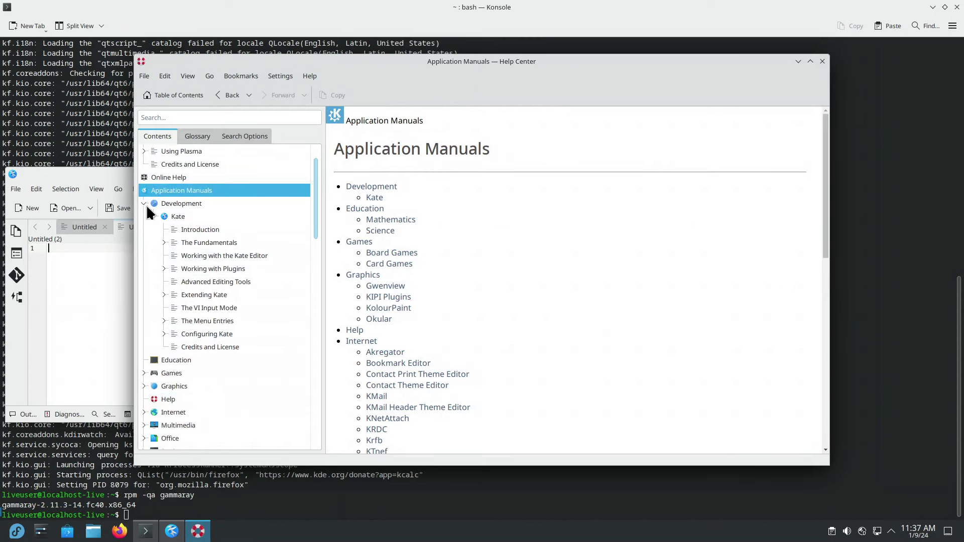
double_click(173, 204)
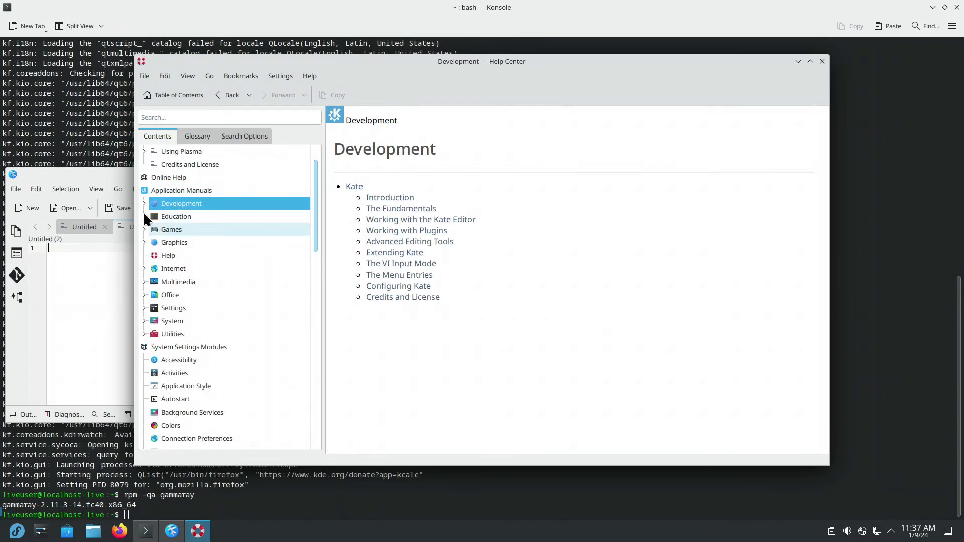
double_click(180, 346)
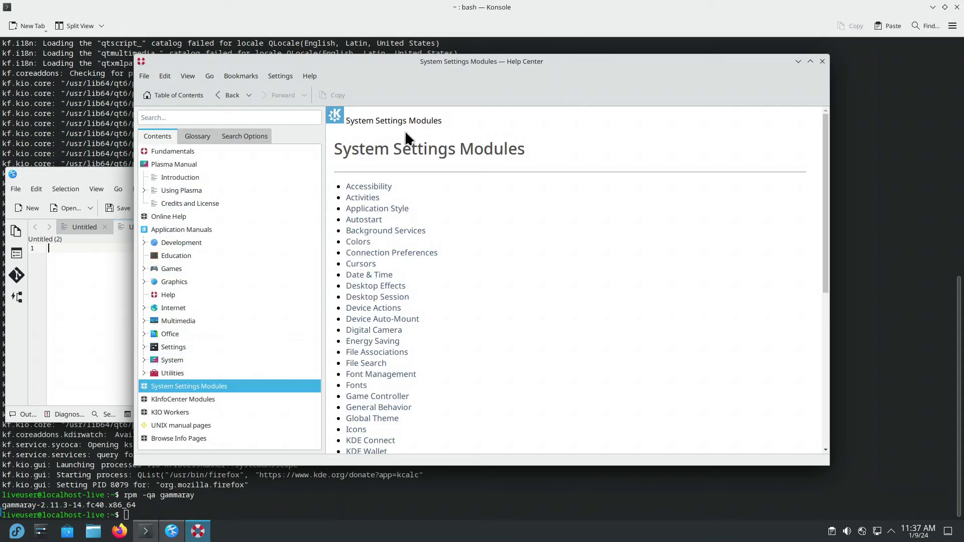
Step: View the KInfoCenter Modules and KIO Workers pages and collapse each entry in the contents tree
click(201, 399)
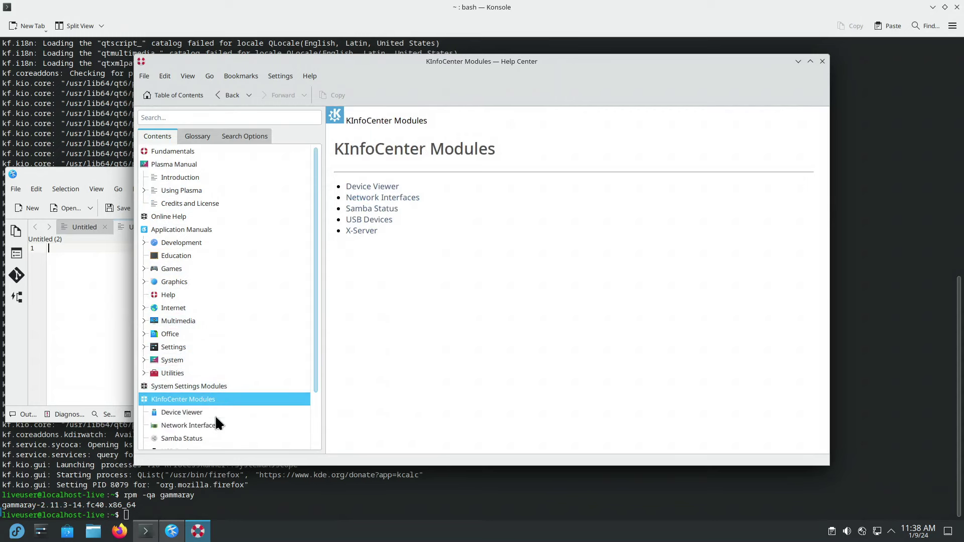
double_click(161, 399)
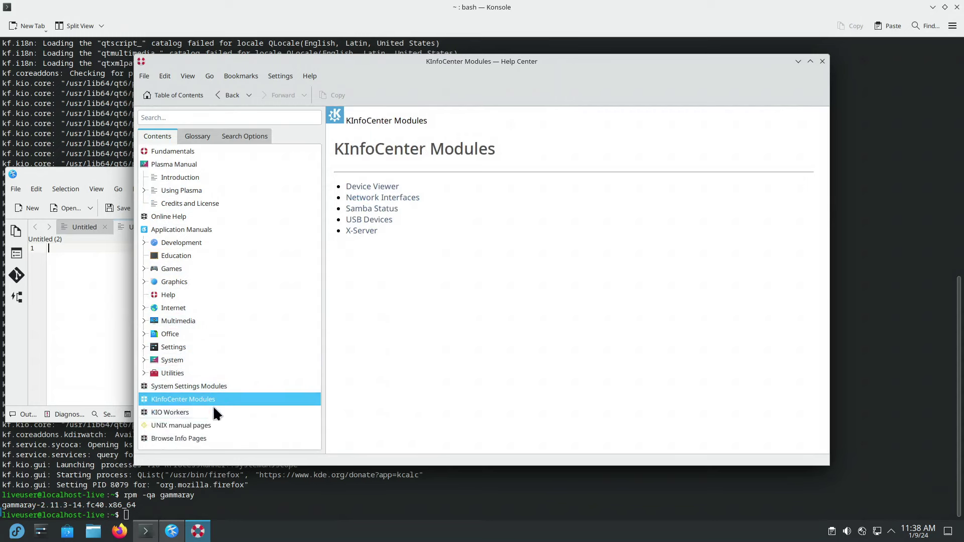
click(184, 412)
scroll(228, 342, down, 4)
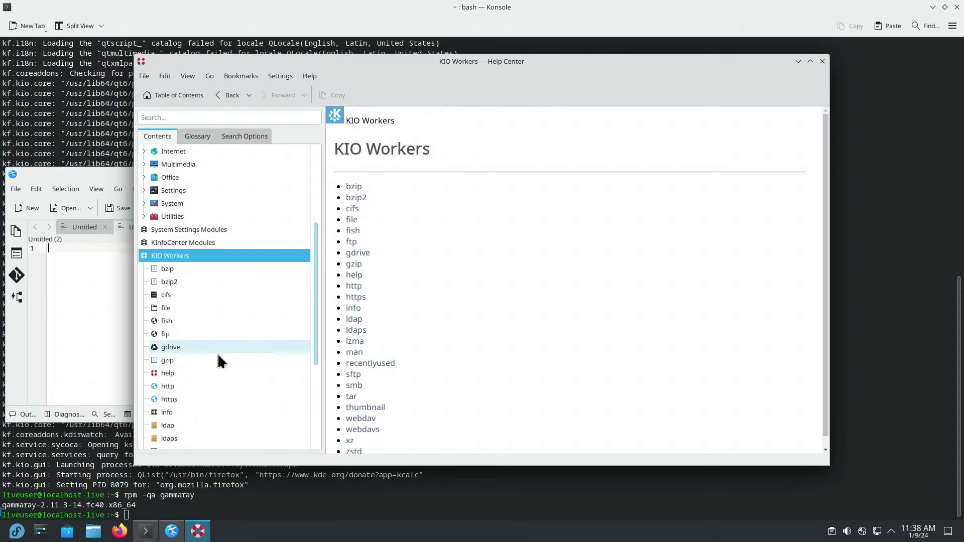
double_click(172, 256)
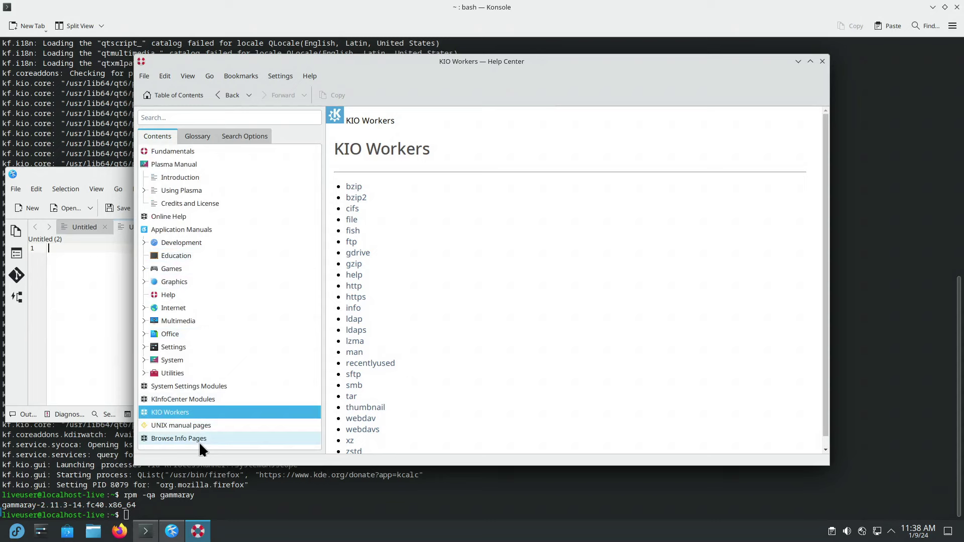
Step: Expand Browse Info Pages, view the UNIX manual page index, and collapse the Plasma Manual and UNIX manual pages entries
click(189, 439)
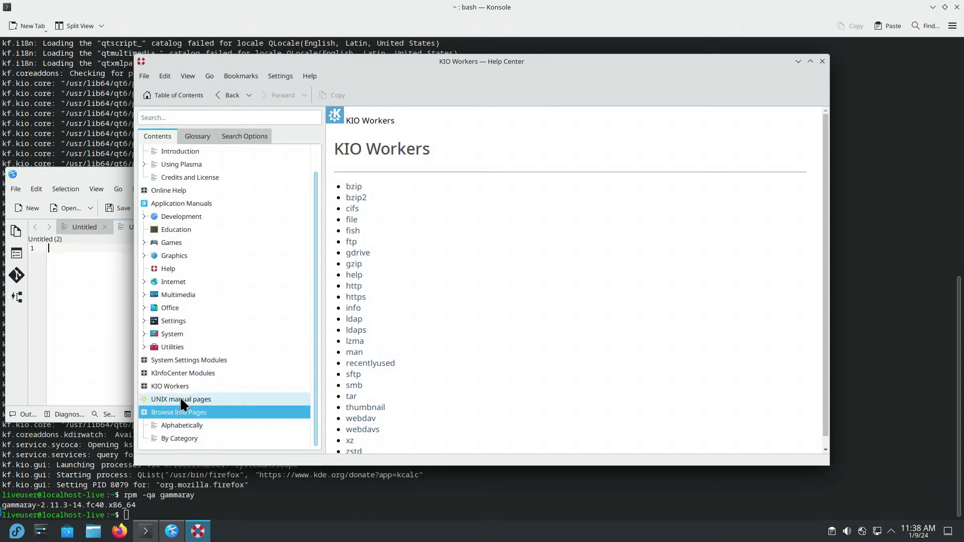
click(182, 399)
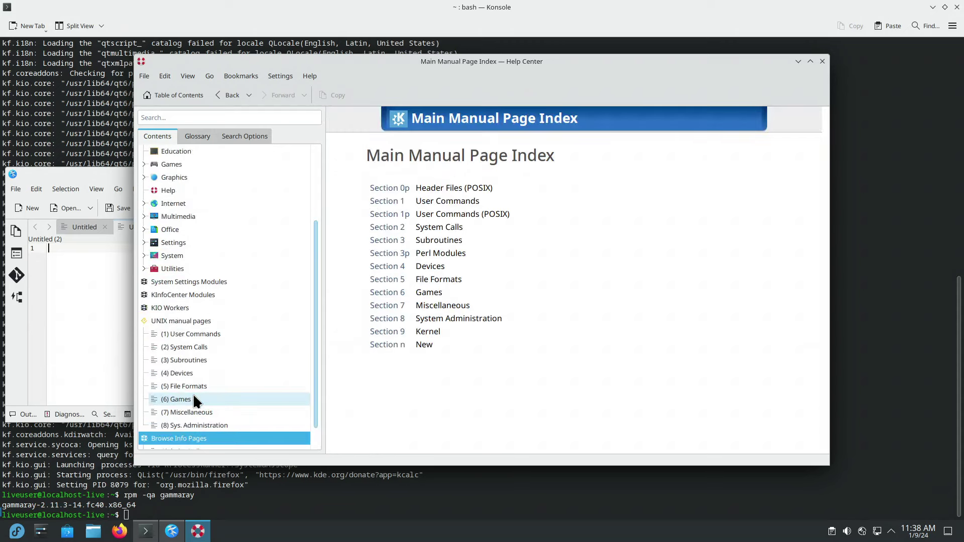
scroll(185, 303, up, 3)
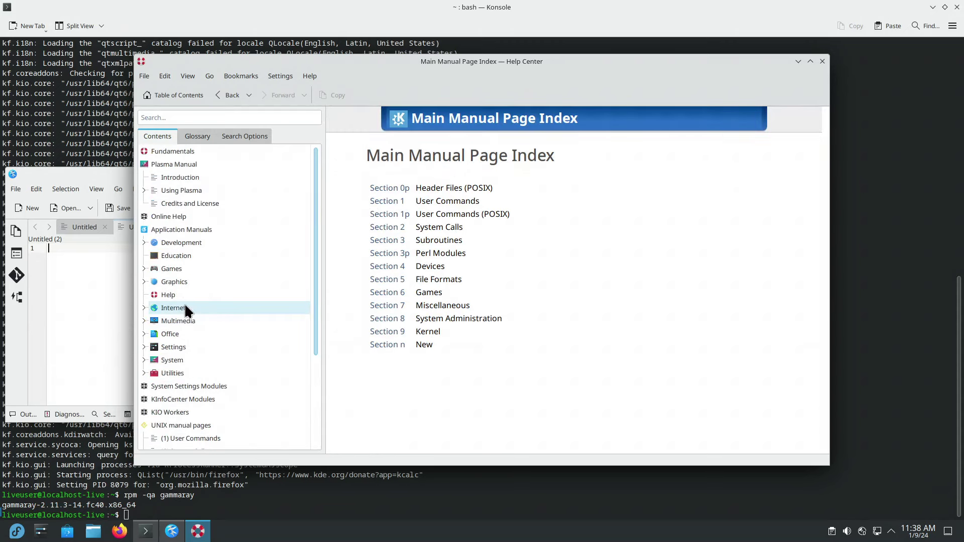
click(143, 161)
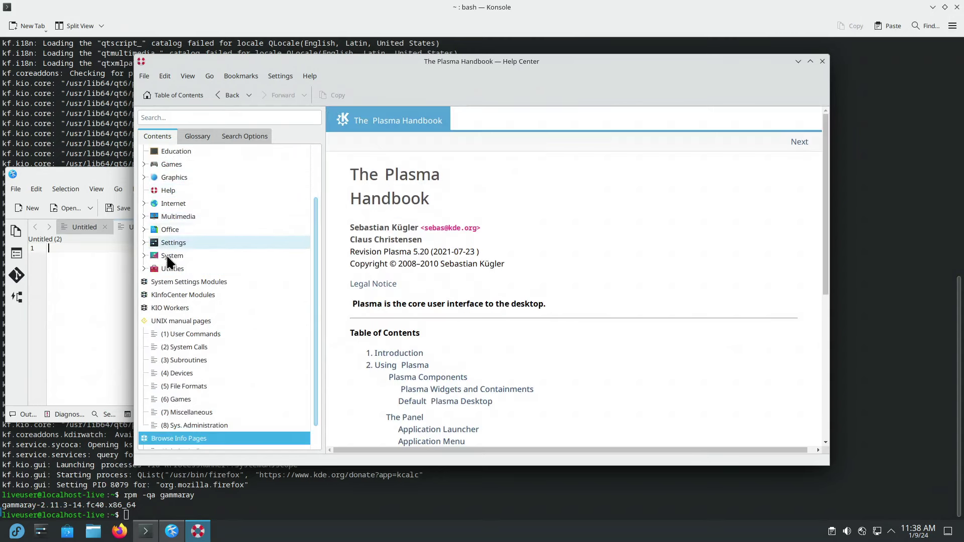
click(165, 319)
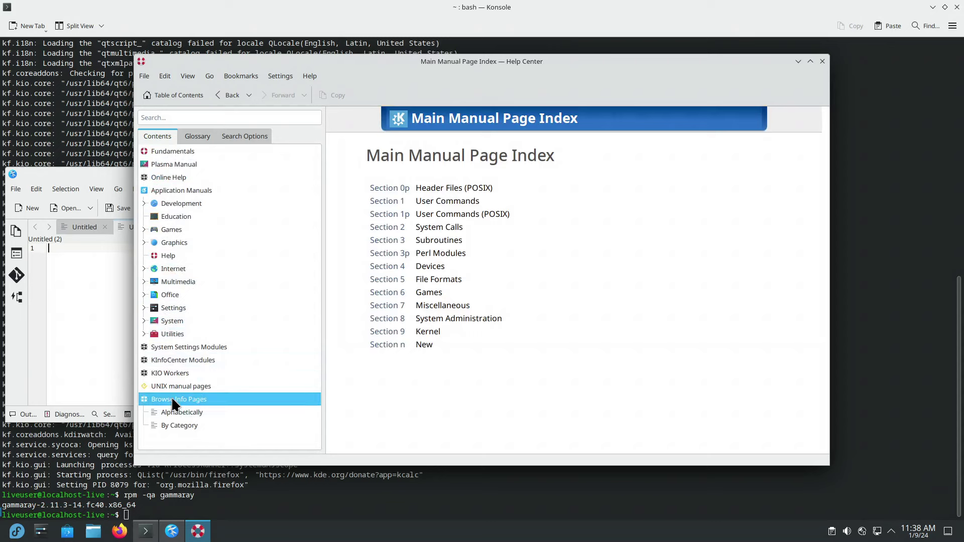
Step: View the Application Manuals page, the KHelpCenter manual under Help, and its KDE Help System Handbook chapter
click(177, 190)
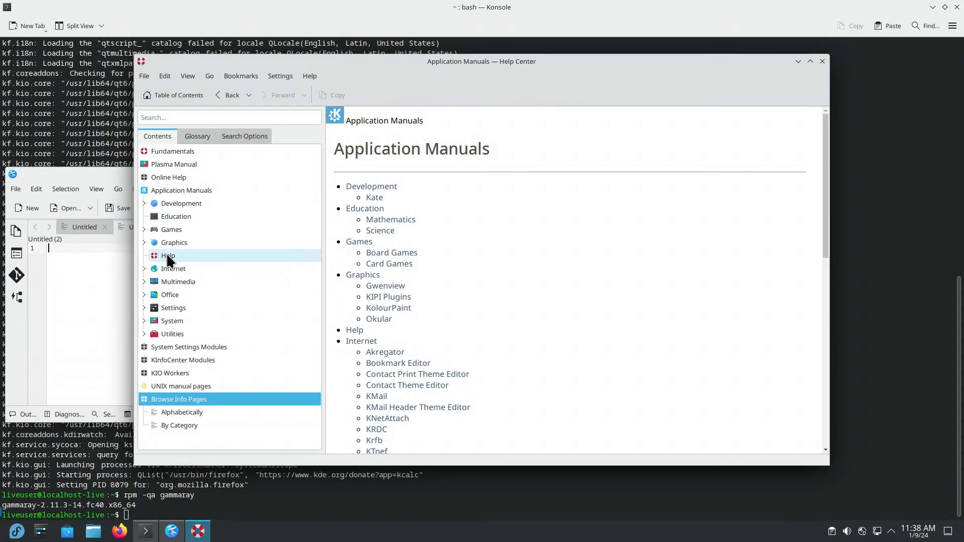
click(167, 256)
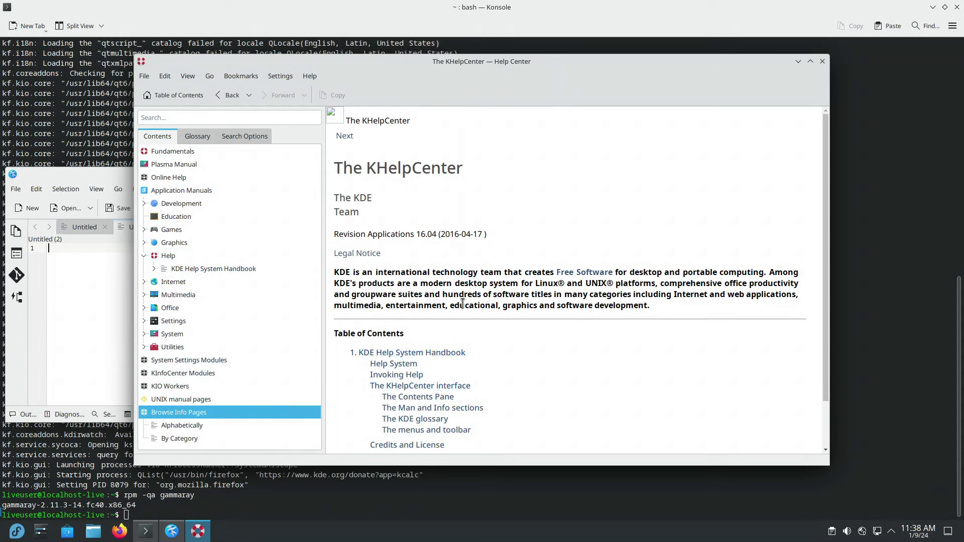
scroll(463, 311, down, 1)
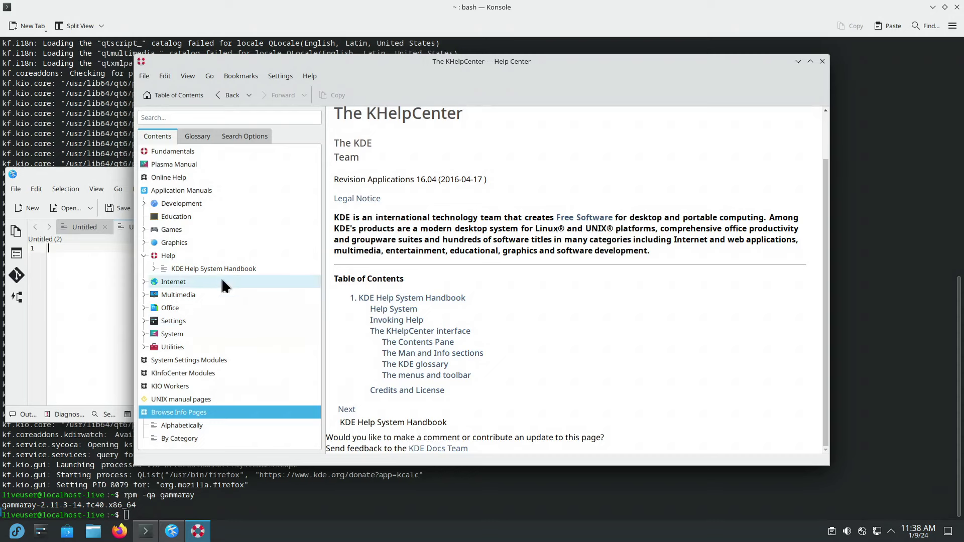
click(199, 274)
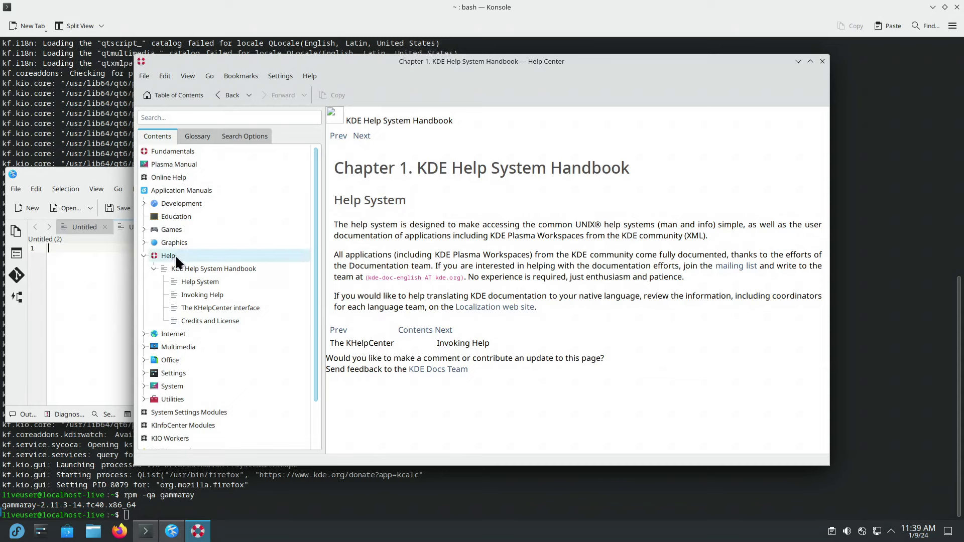
Step: Expand the Graphics manuals and view the Gwenview User Manual with its Credits and Copyright and Configuring Gwenview chapters
click(144, 243)
scroll(184, 257, down, 2)
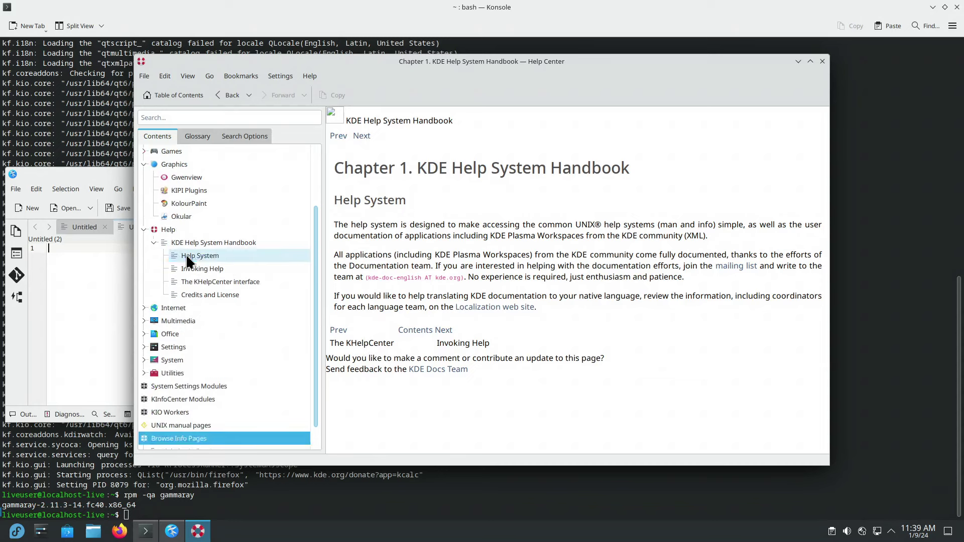
click(234, 237)
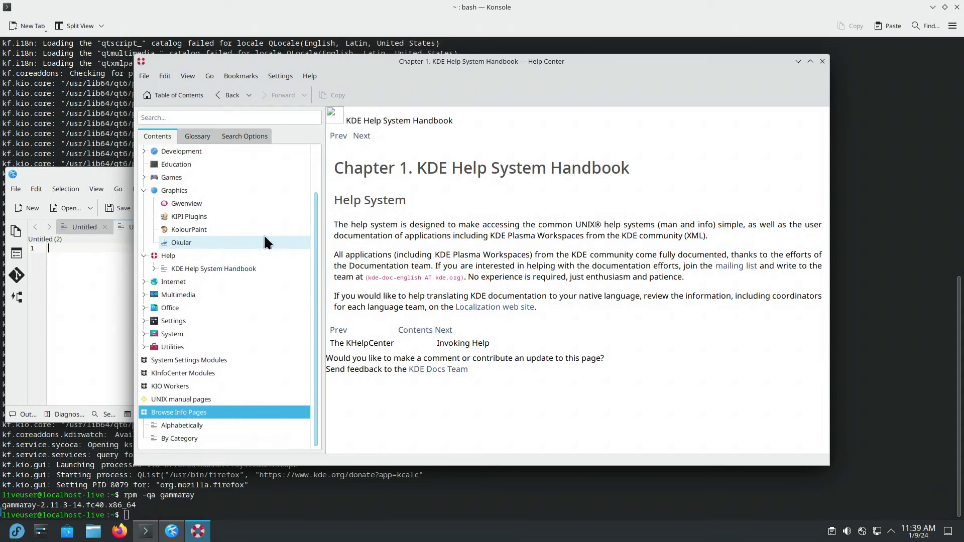
click(192, 204)
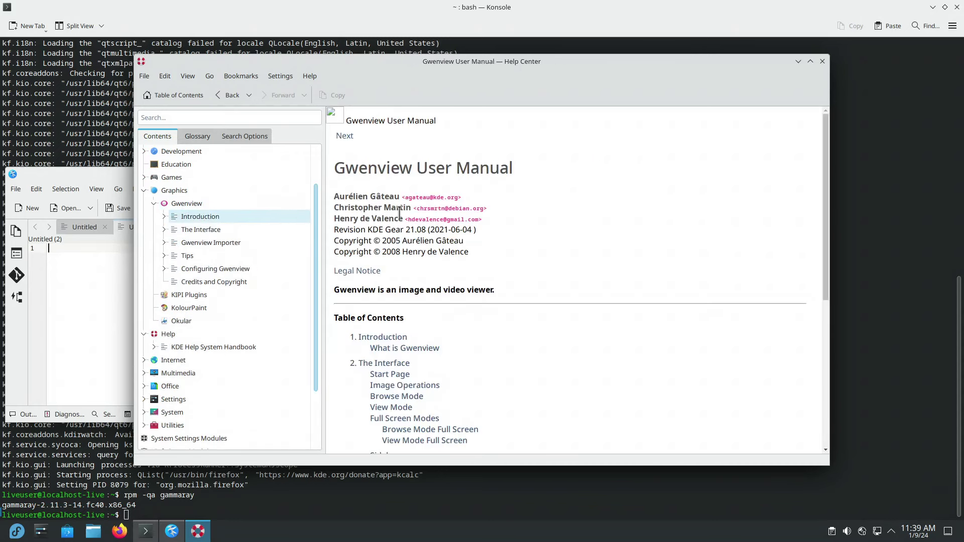
scroll(210, 211, down, 2)
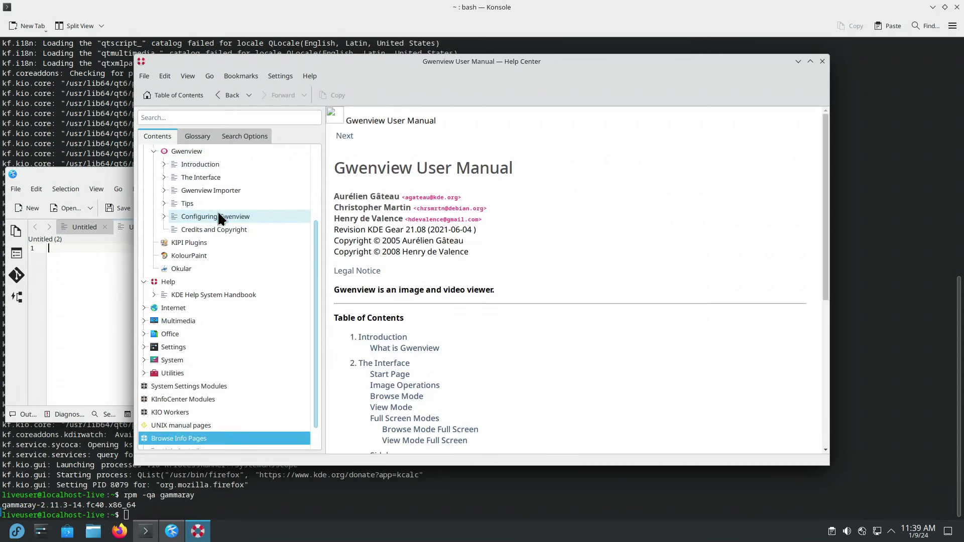
click(260, 229)
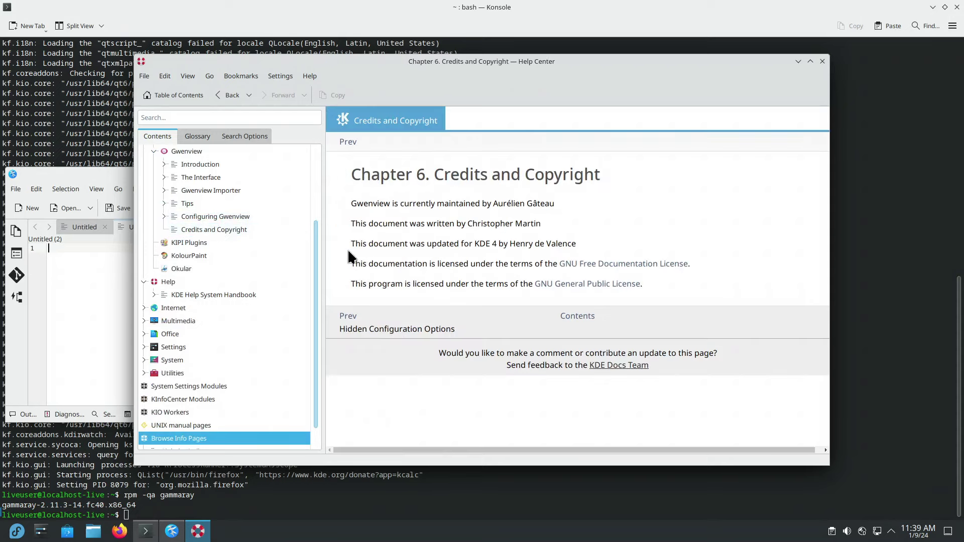
click(204, 213)
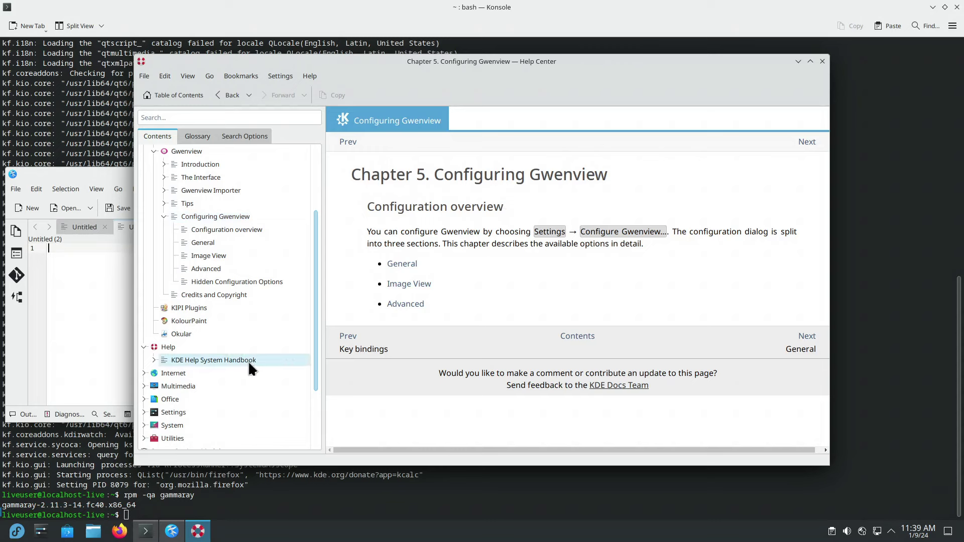
scroll(249, 363, down, 2)
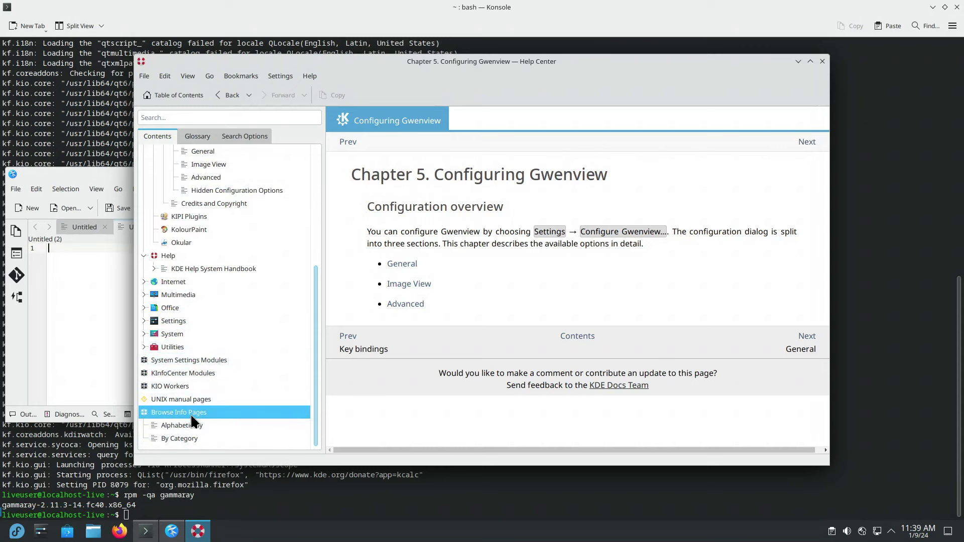
Step: Open the KDE Help System Handbook chapter several times and examine how its page header renders
click(209, 269)
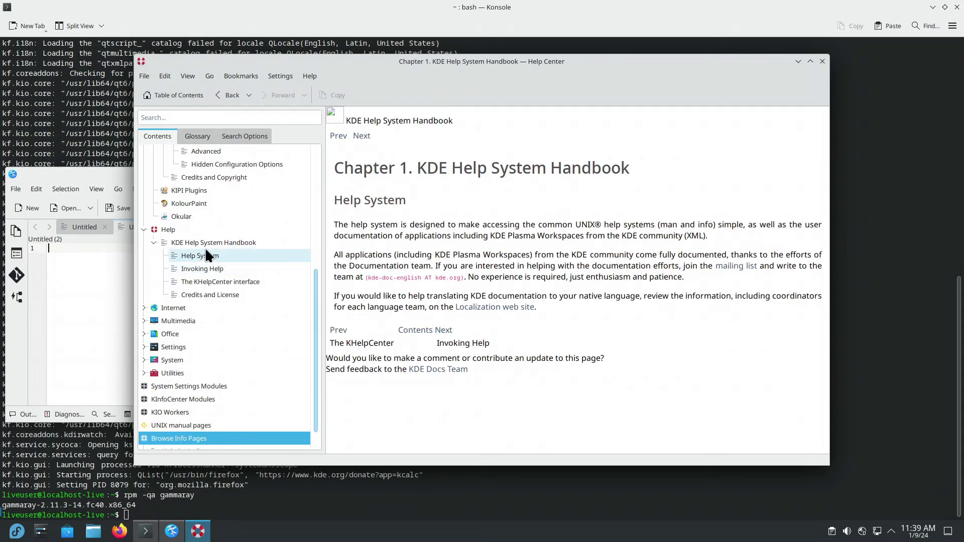
click(212, 241)
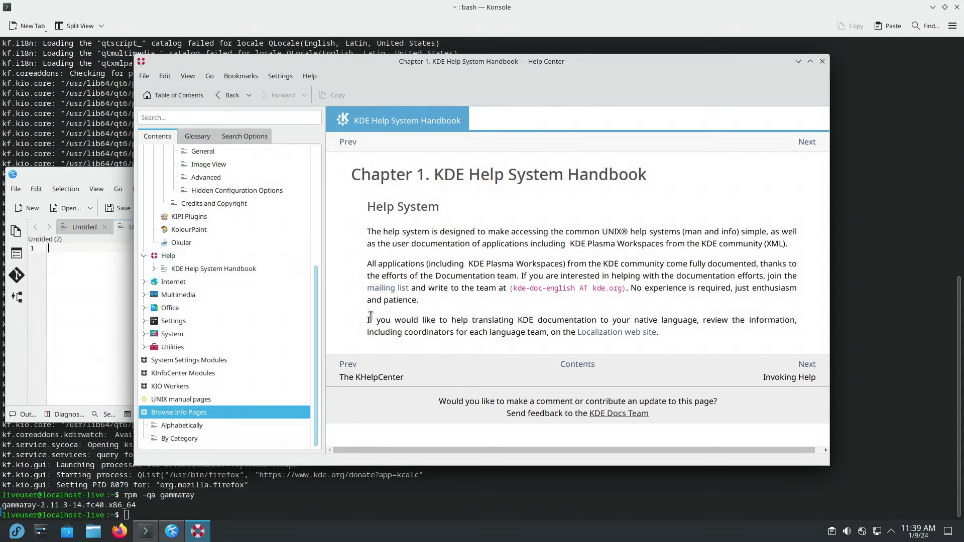
click(226, 267)
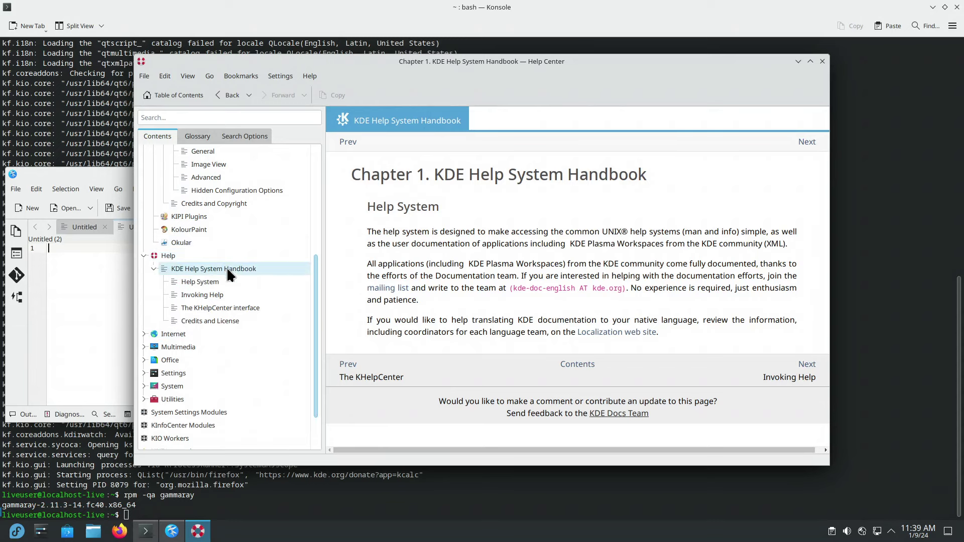
scroll(215, 280, down, 1)
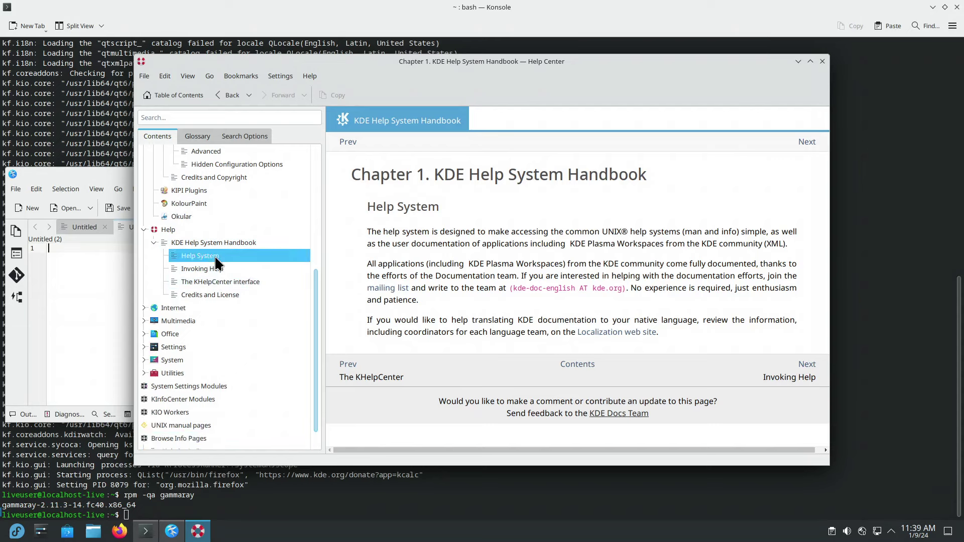
Step: View the handbook's Invoking Help, The KHelpCenter interface, and Credits and License pages to compare their headers
click(212, 267)
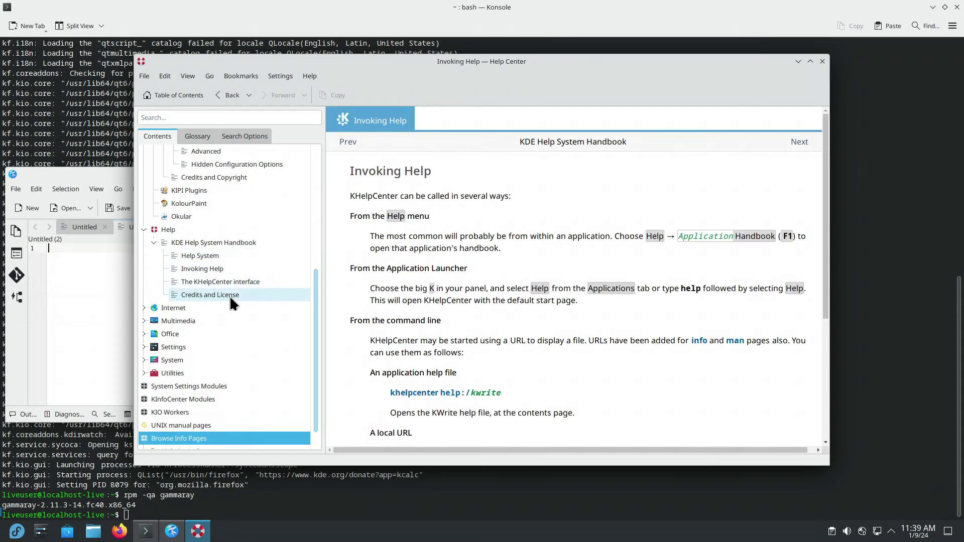
click(215, 279)
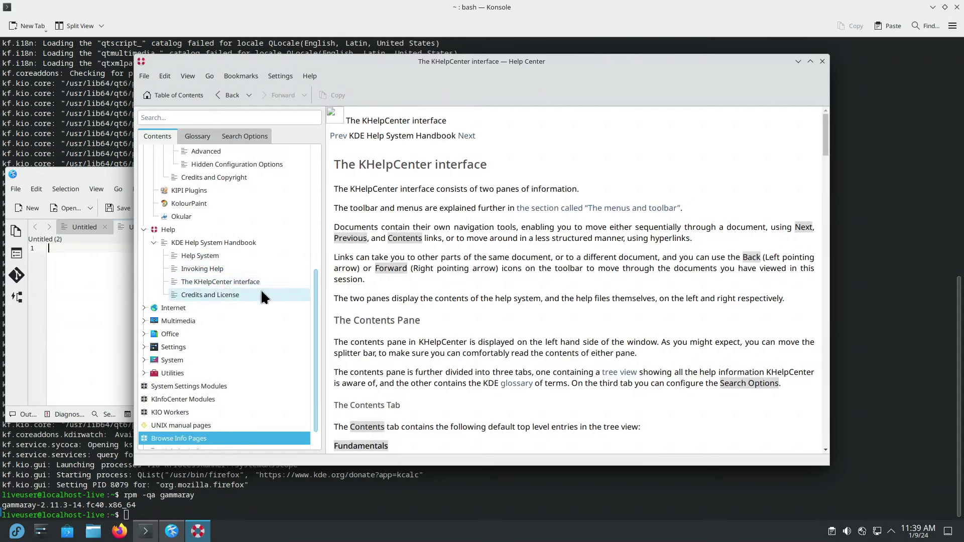
click(229, 297)
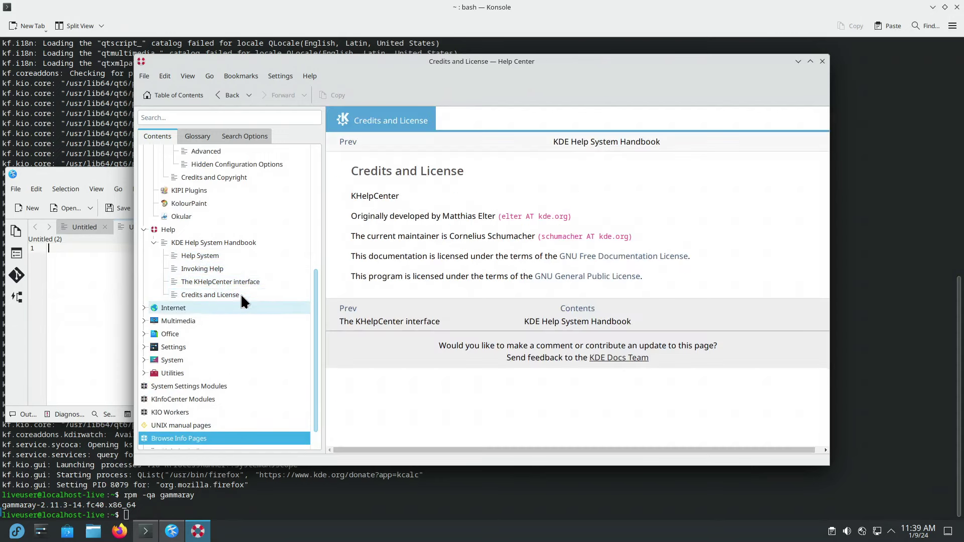
click(221, 278)
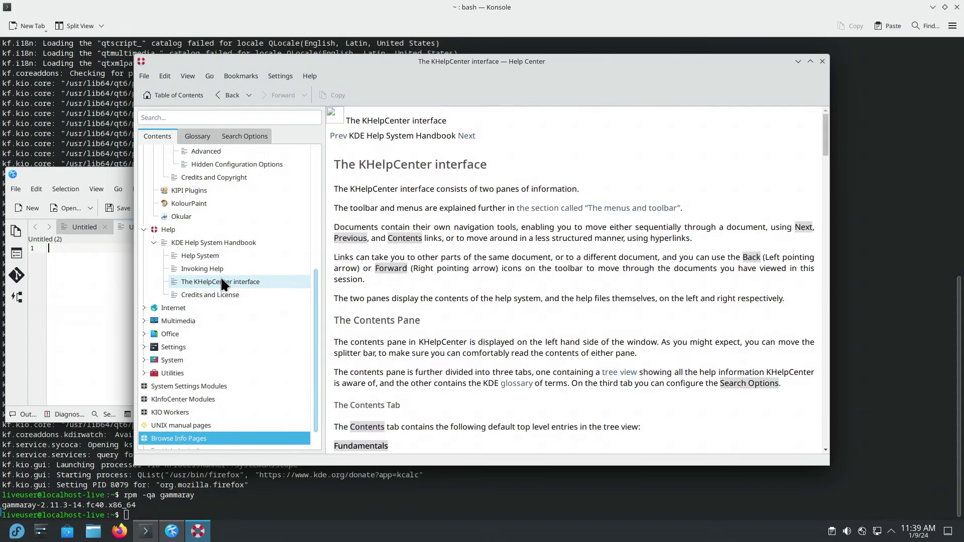
click(210, 268)
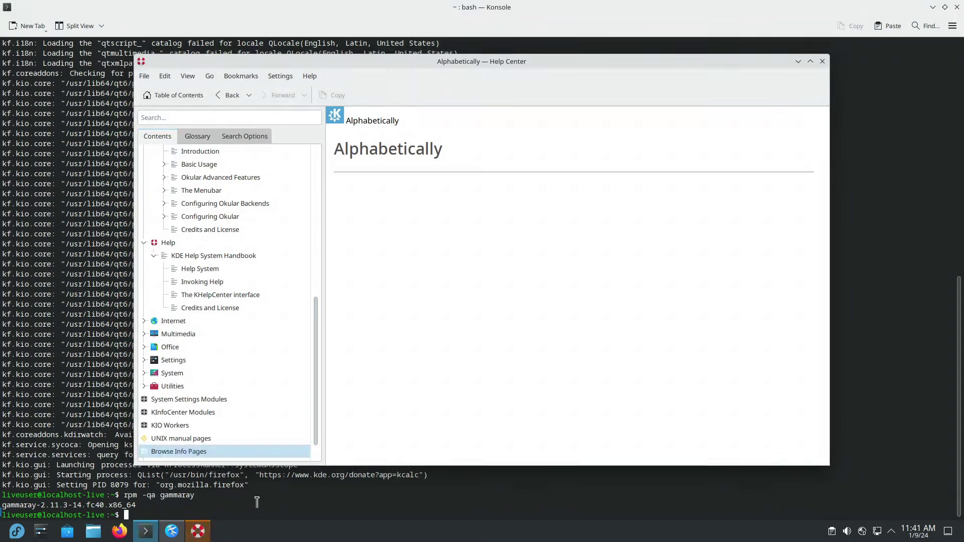
Step: Switch to the Konsole terminal
click(257, 502)
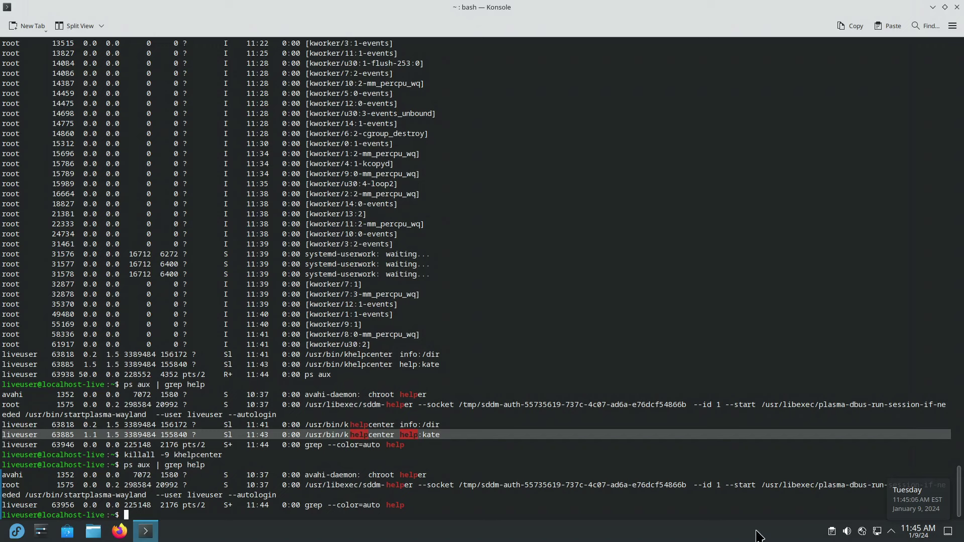
Step: Show the hidden system tray items and inspect the available actions for Wayland to X11 Video bridge without choosing any
click(892, 535)
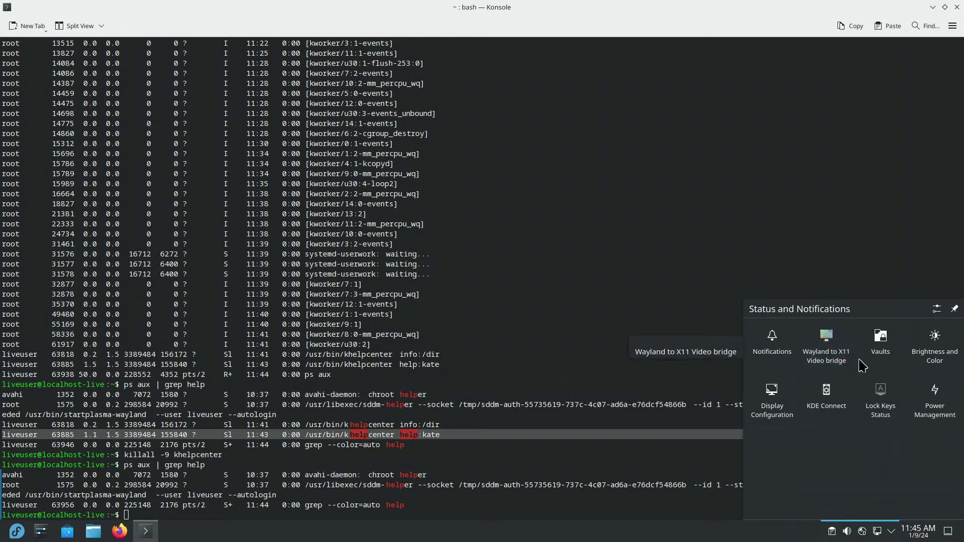
right_click(826, 354)
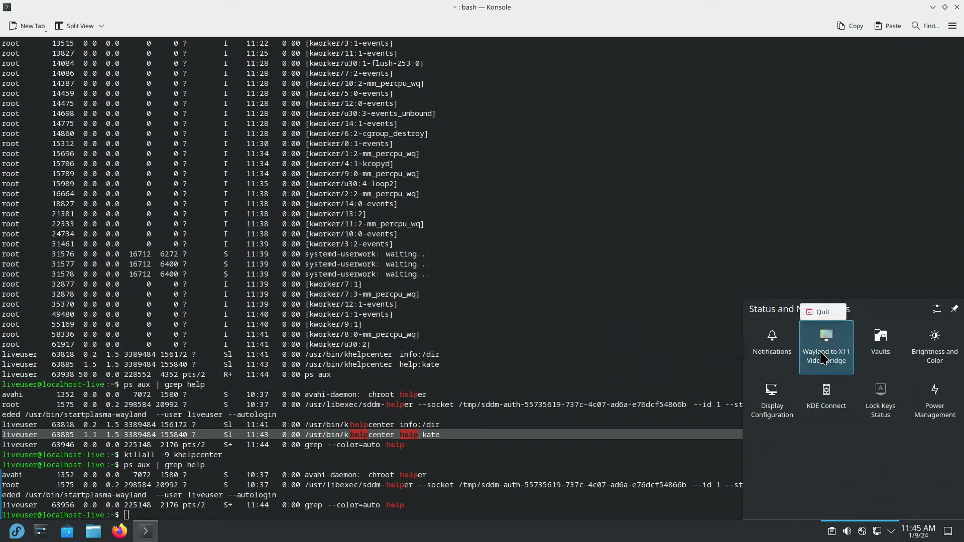
click(830, 477)
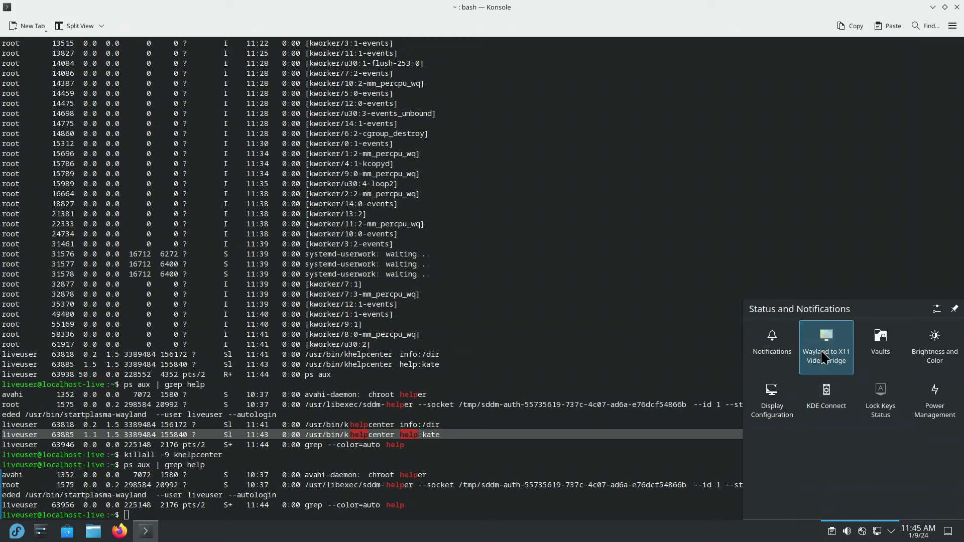
right_click(823, 358)
click(853, 474)
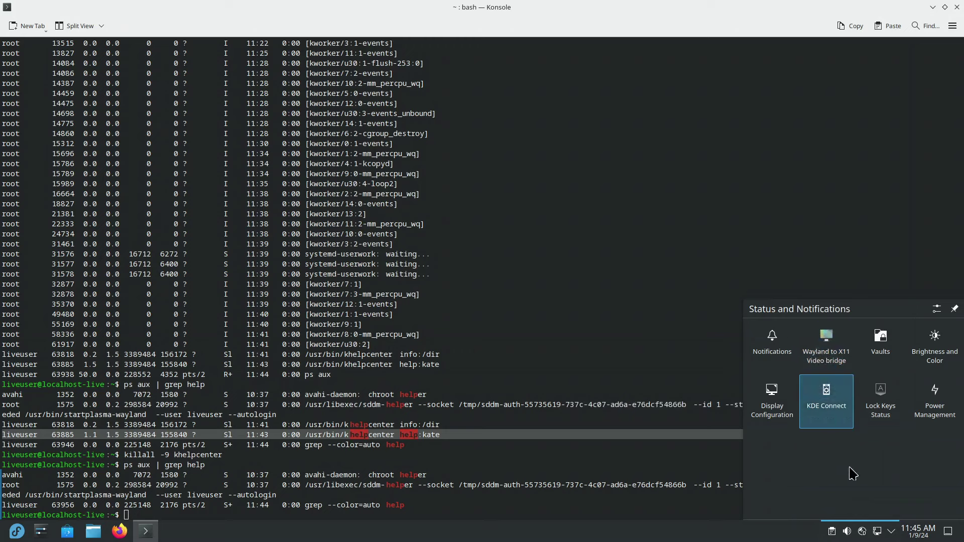
Step: View the Brightness and Color, Power Management and Display Configuration tray pages, returning to the overview after each
click(924, 366)
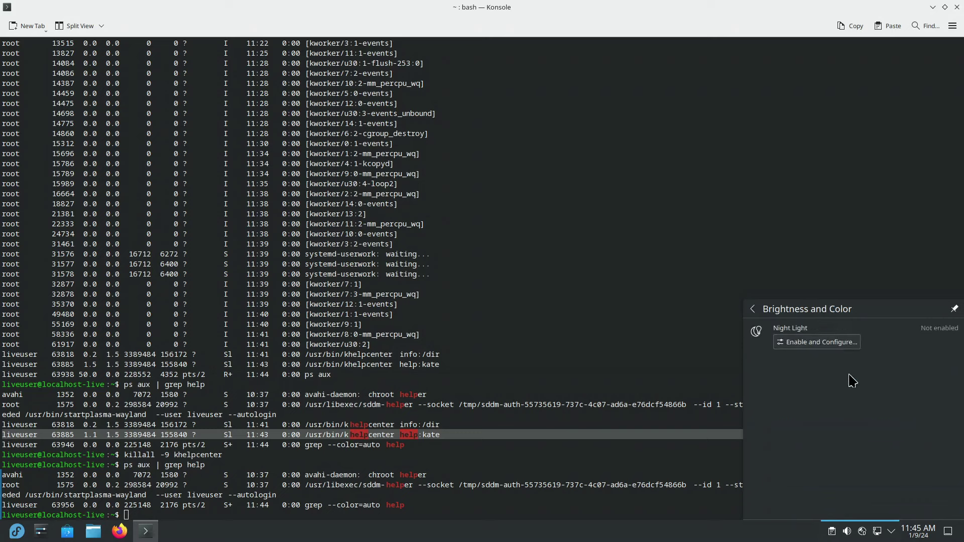
click(753, 311)
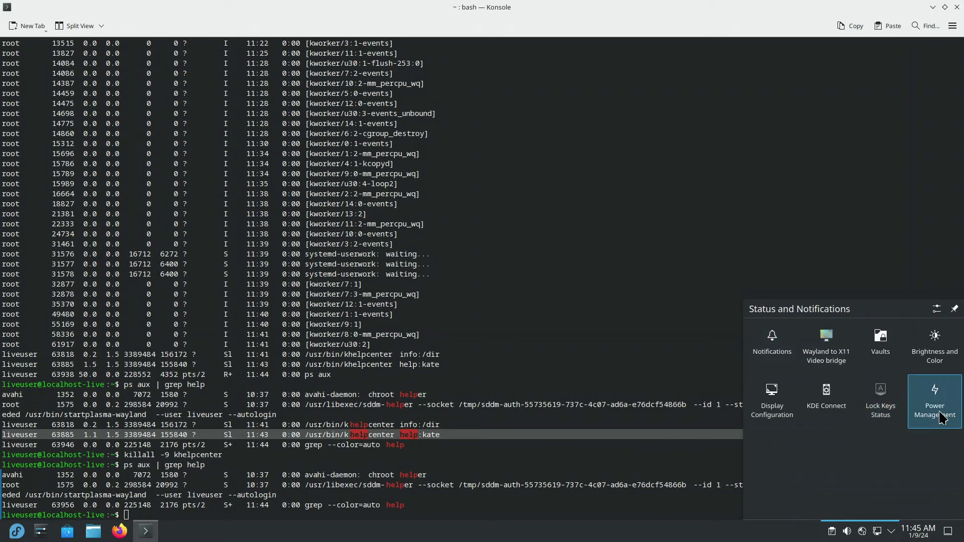
click(917, 423)
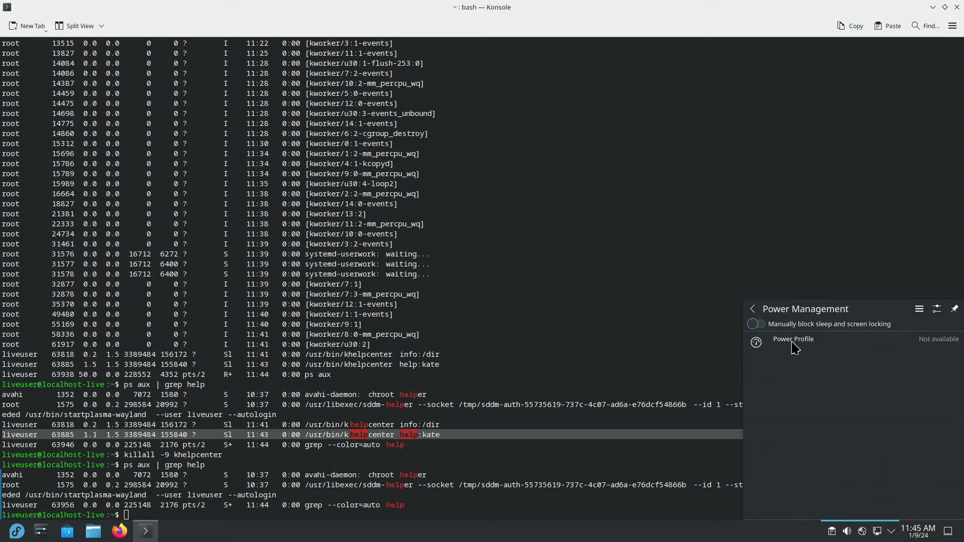
click(753, 309)
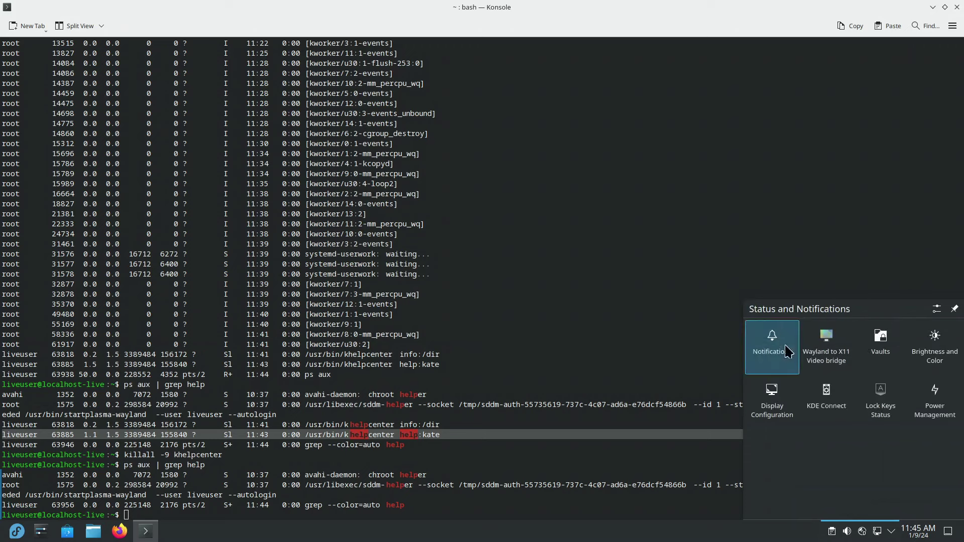
click(772, 404)
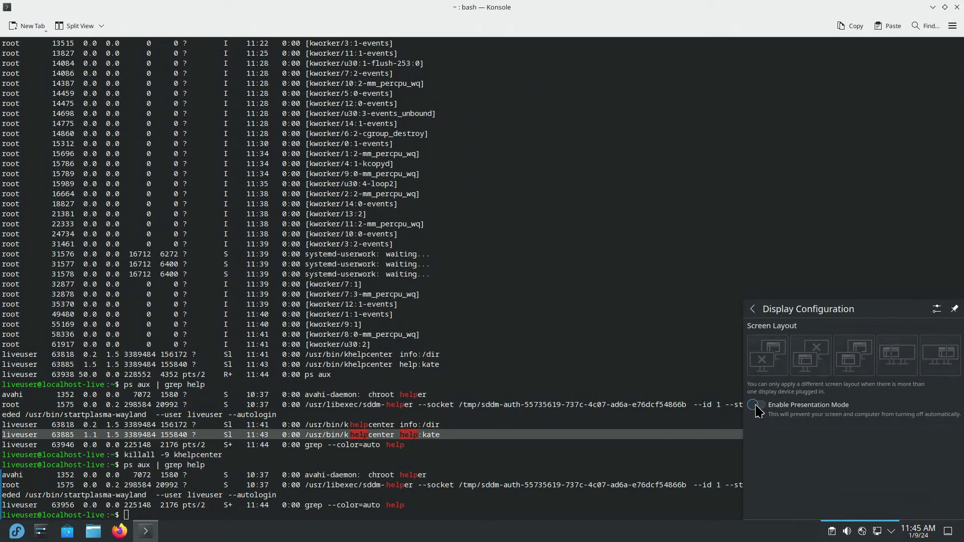
click(754, 310)
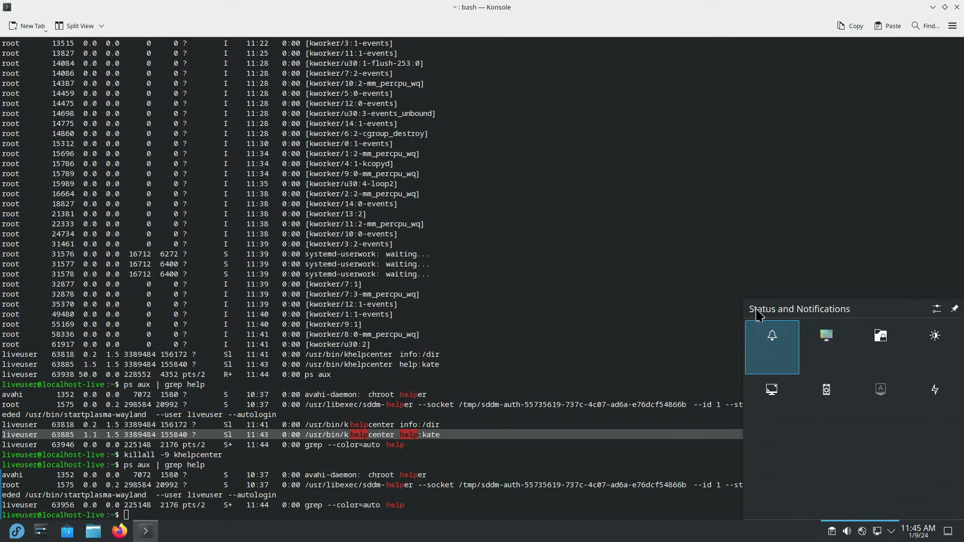
Step: Enable Do not disturb for notifications until this evening
click(778, 358)
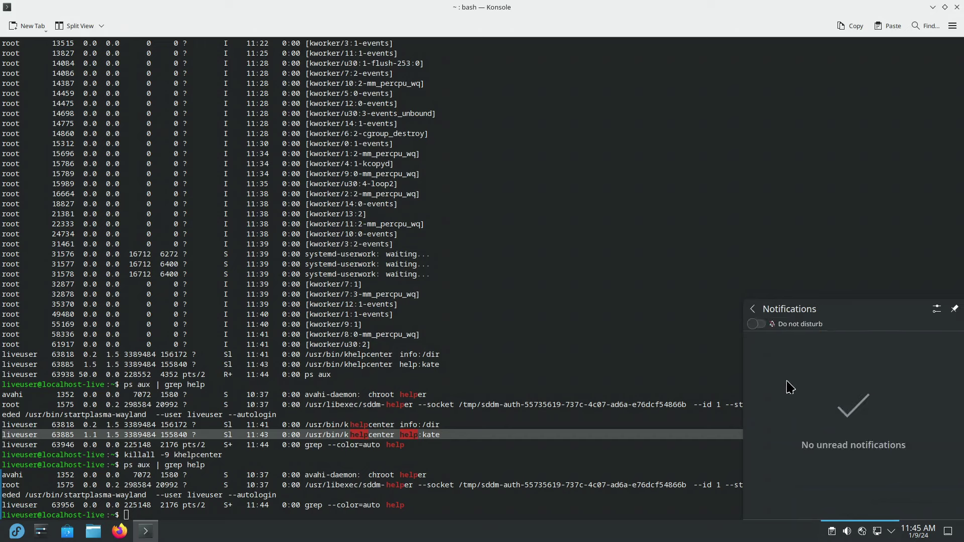
click(758, 325)
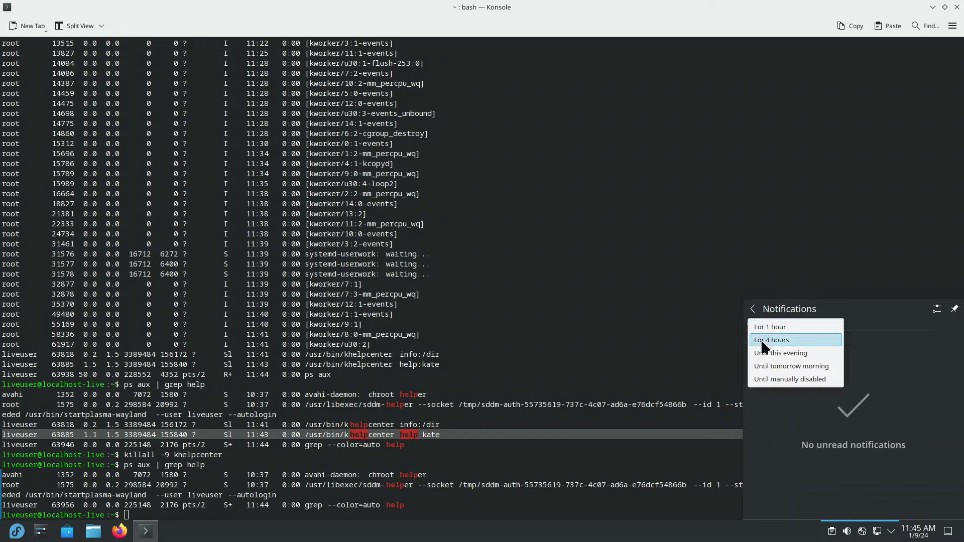
click(779, 351)
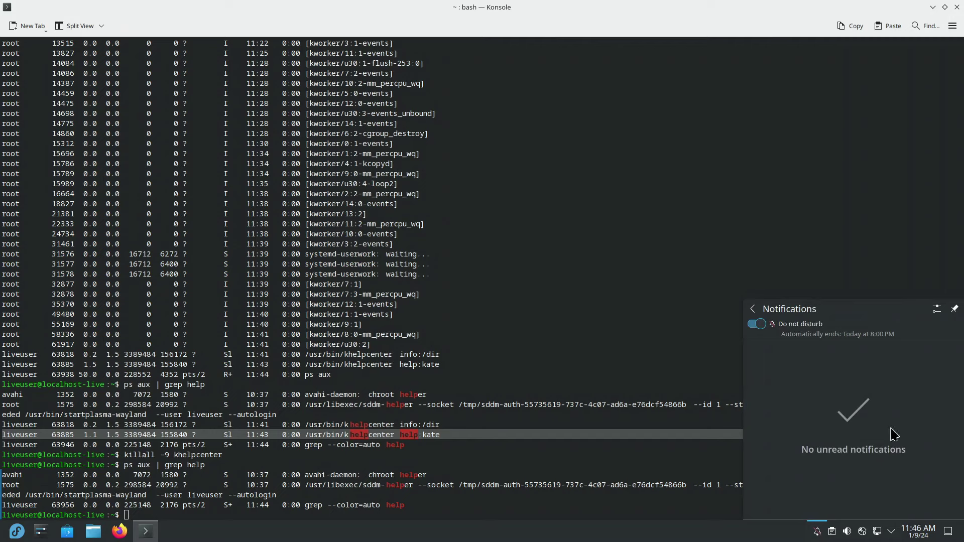
Step: Open the configuration settings for notifications
click(938, 309)
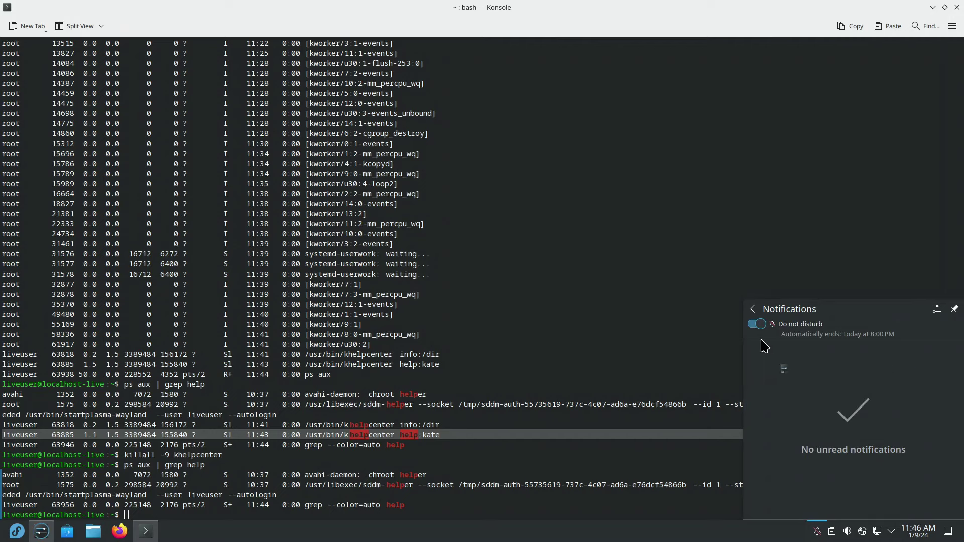